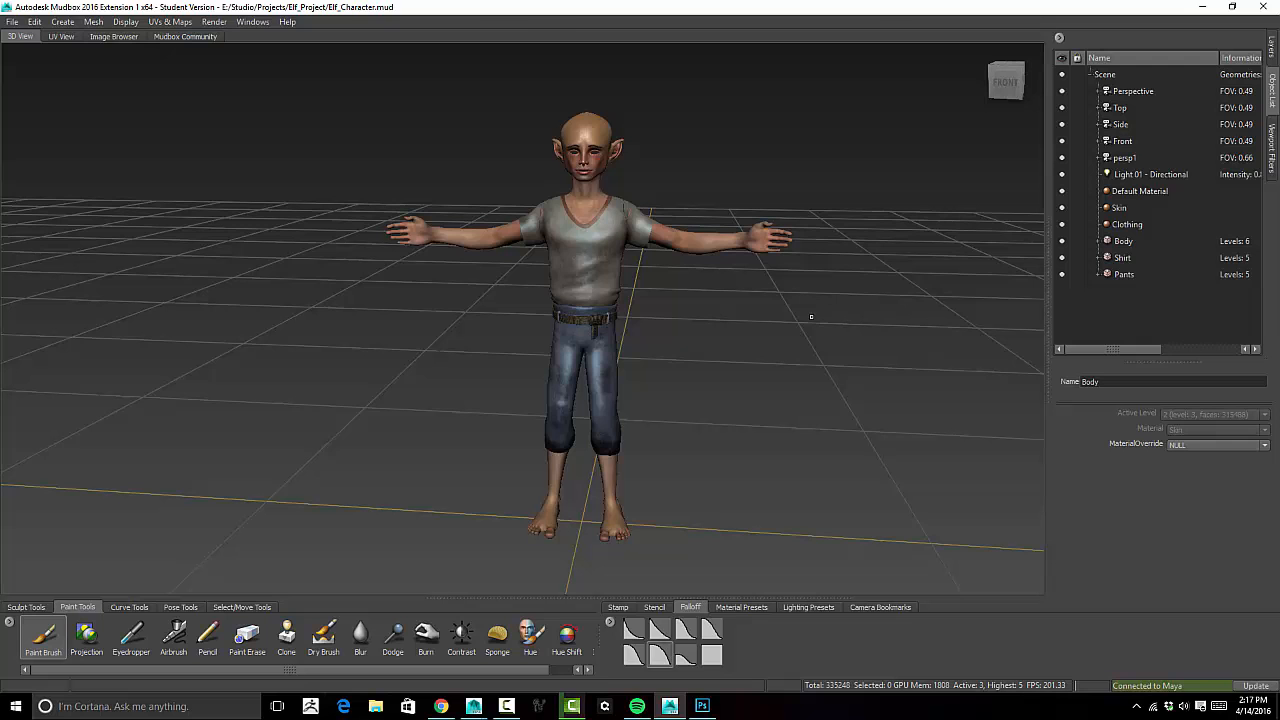
Hide the Shirt and Pants meshes so only the elf's body is displayed
left_click_drag(811, 317, 862, 307, "alt")
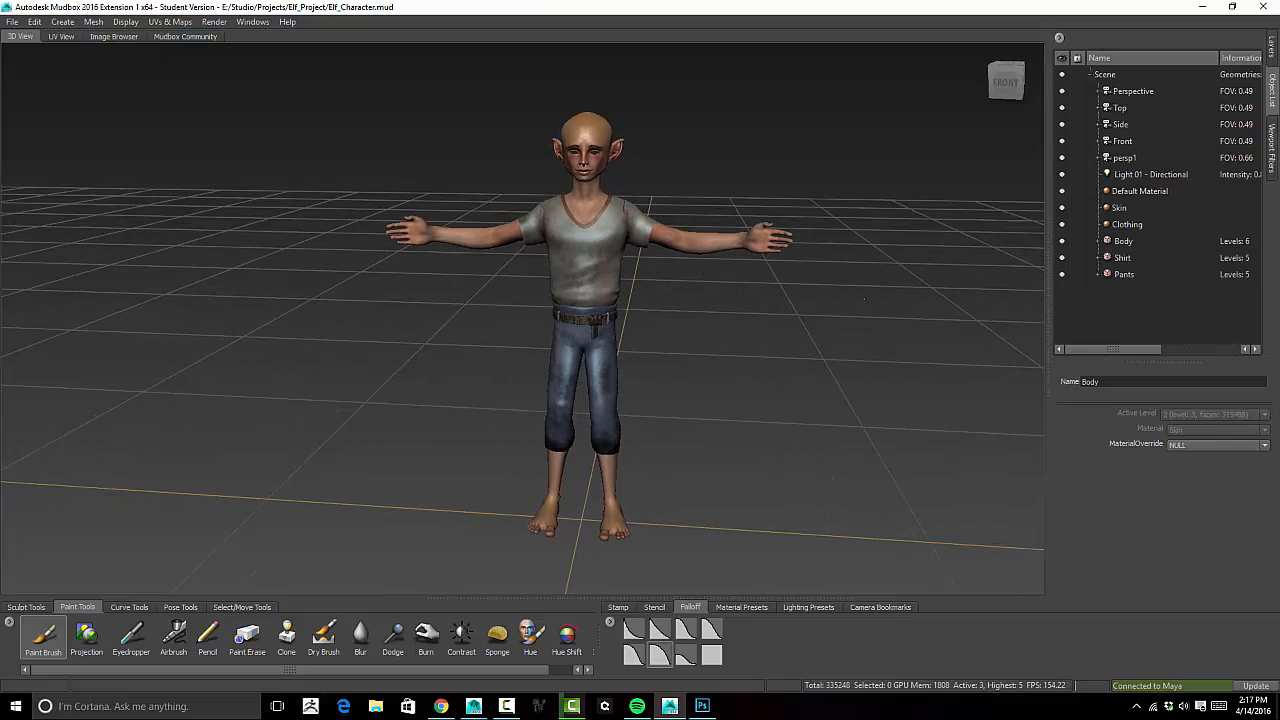
left_click(1062, 258)
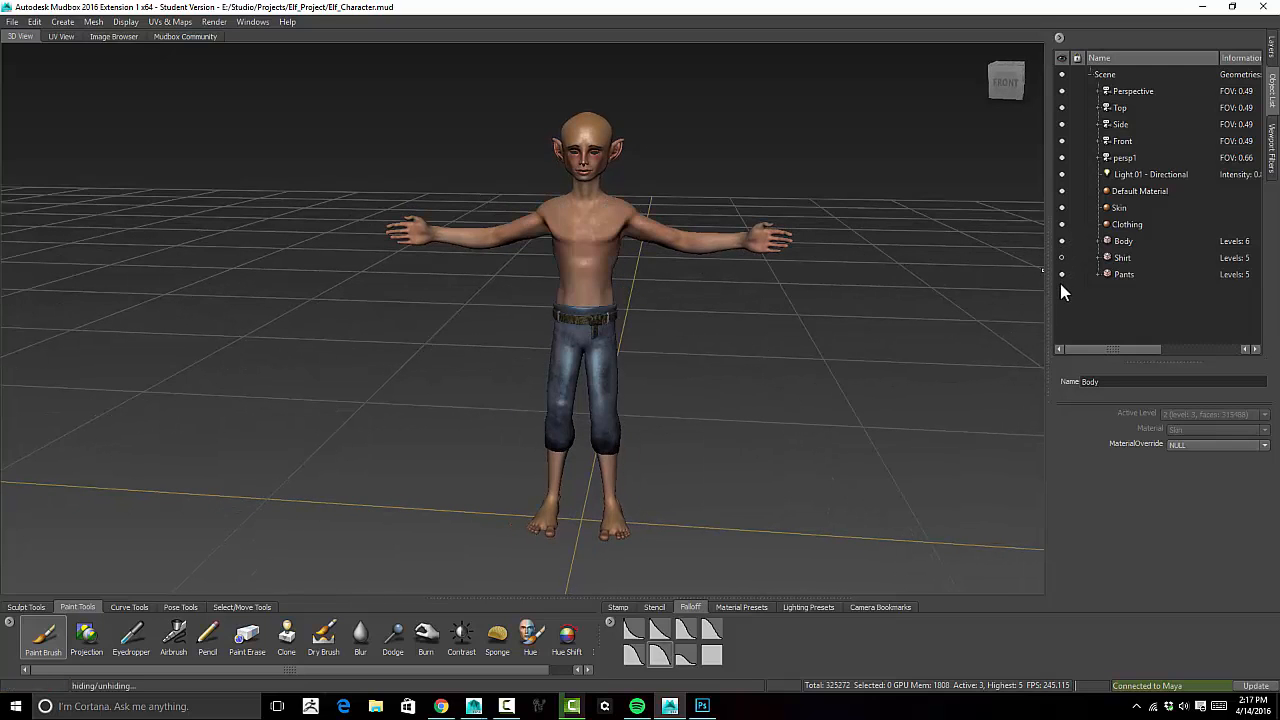
left_click(1062, 274)
mouse_move(825, 347)
left_mouse_down("alt")
mouse_move(806, 338)
mouse_move(822, 341)
left_mouse_up("alt")
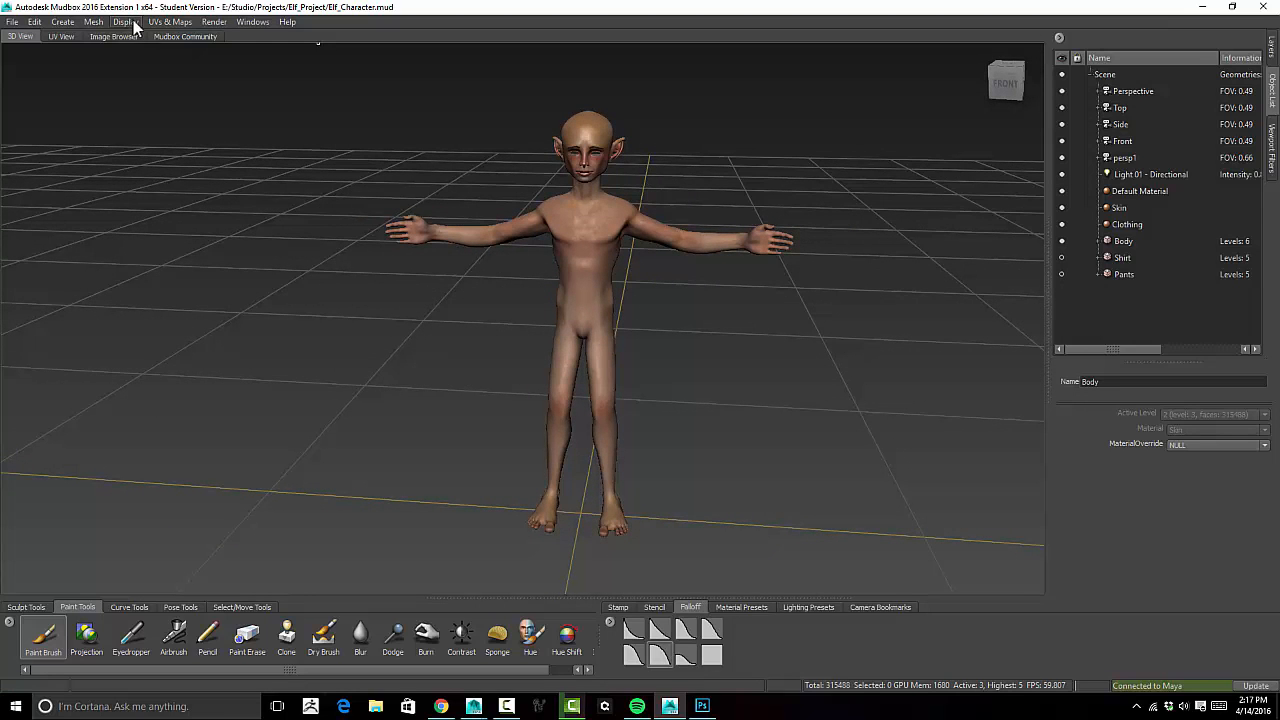
Create a new texture map extraction operation and include the Ambient Occlusion Map
left_click(169, 23)
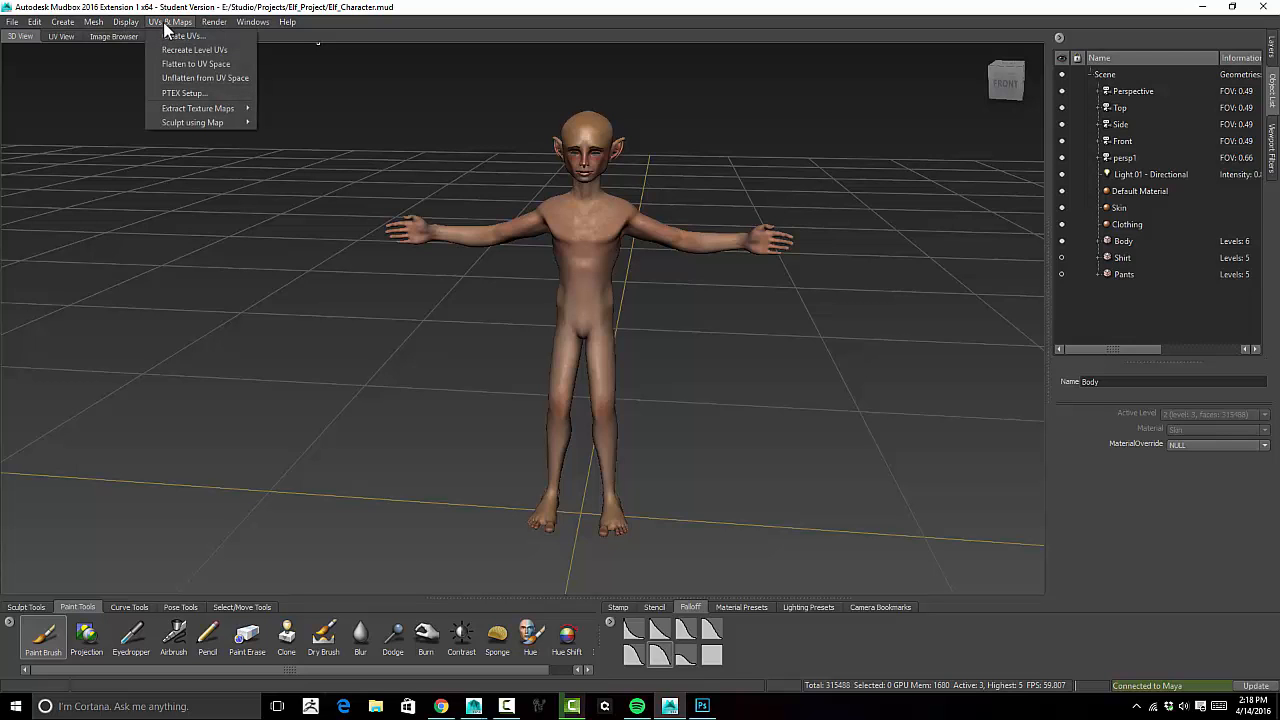
mouse_move(136, 24)
mouse_move(191, 116)
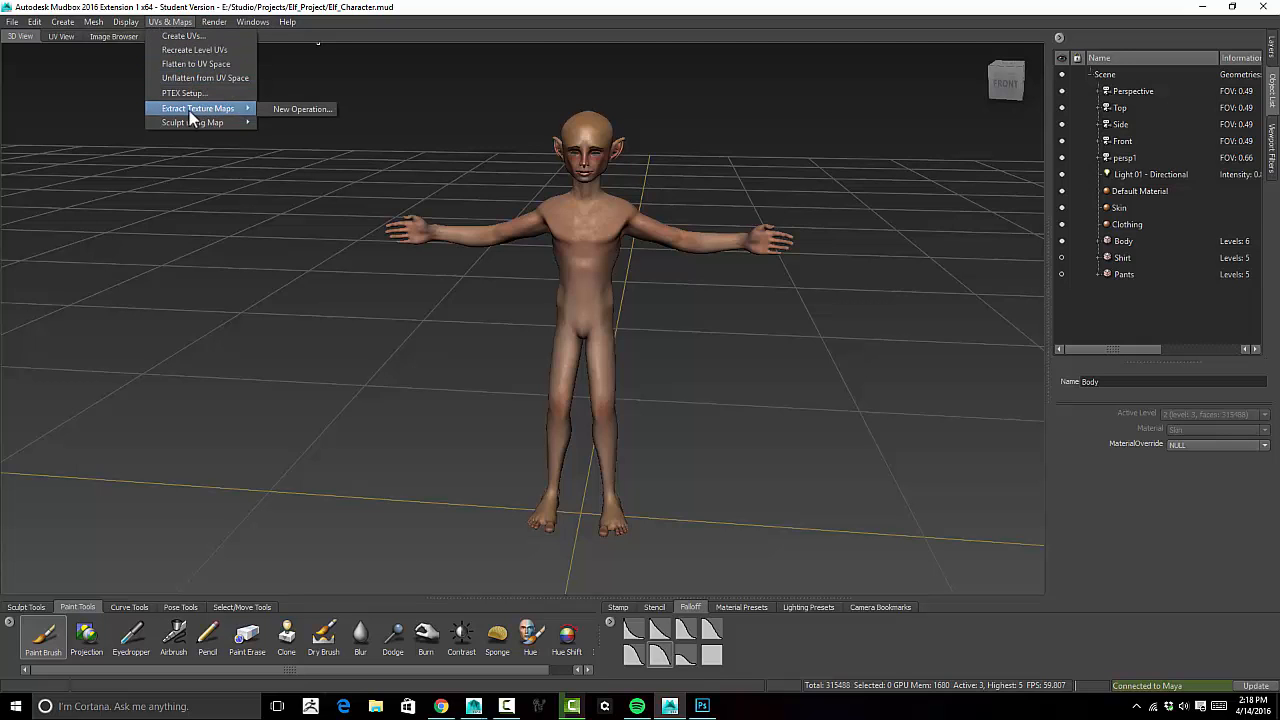
left_click(310, 109)
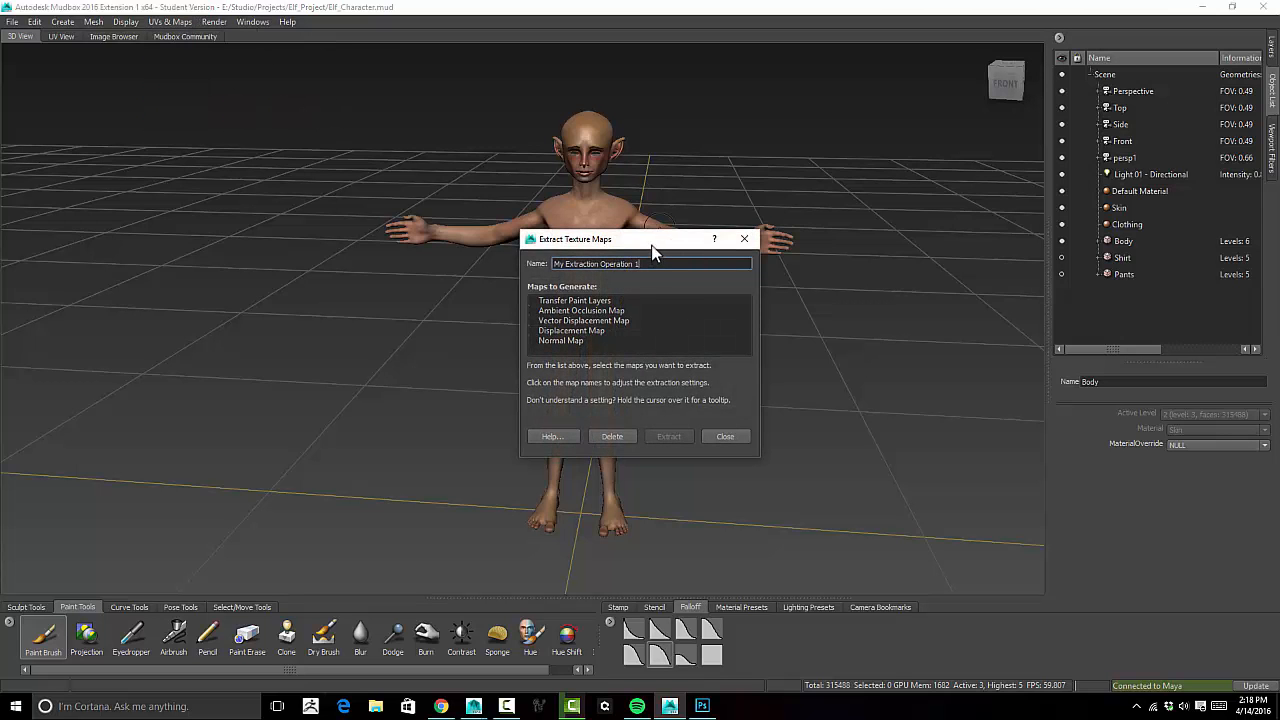
left_click_drag(652, 252, 697, 94)
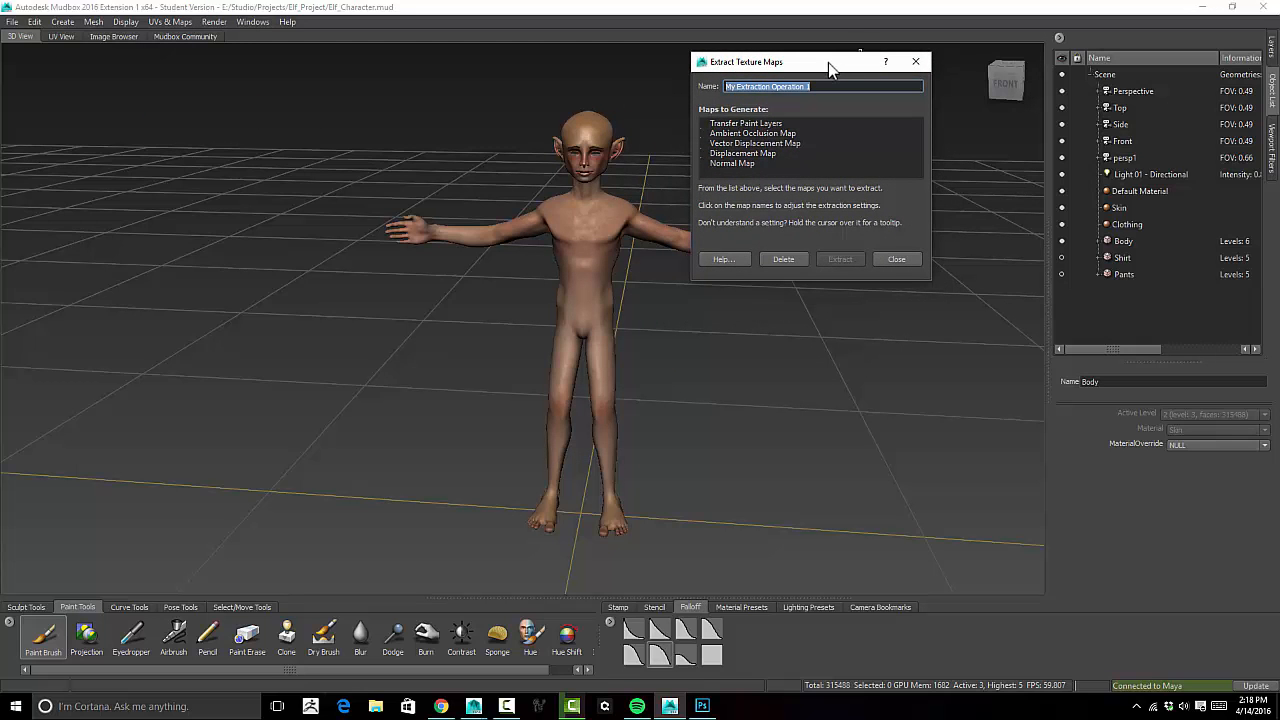
left_click_drag(828, 62, 869, 43)
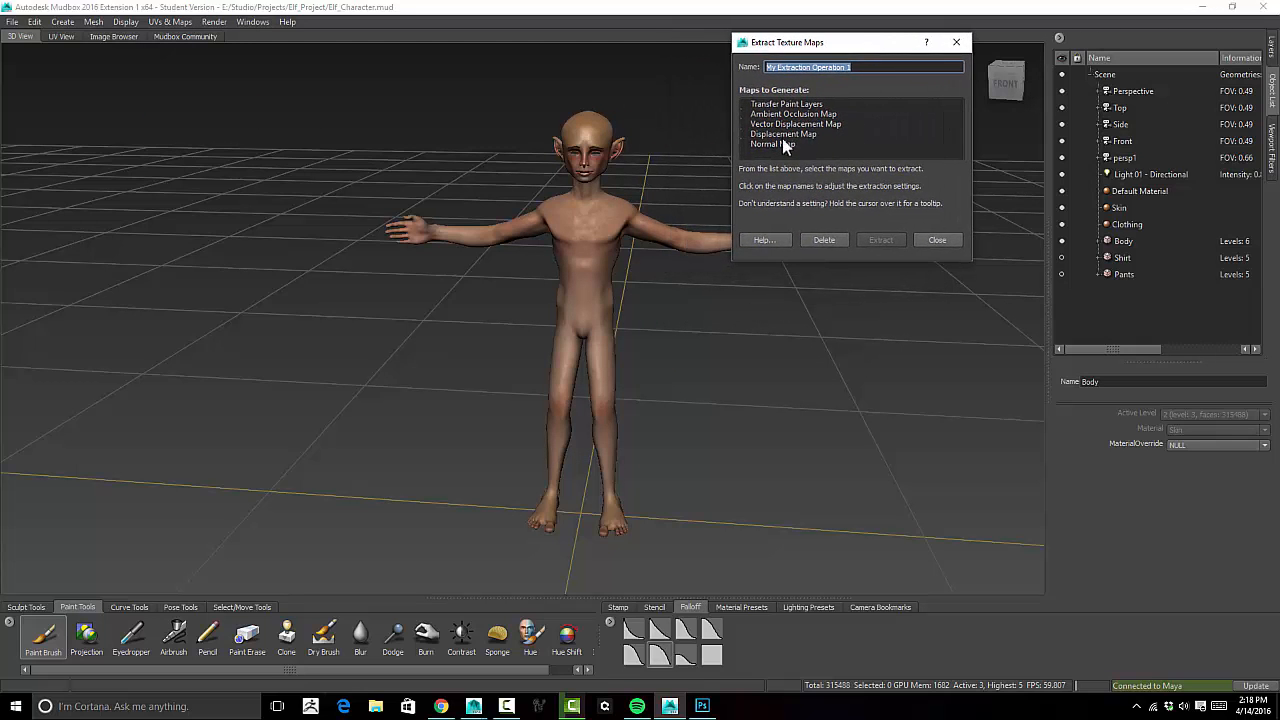
left_click_drag(778, 44, 766, 44)
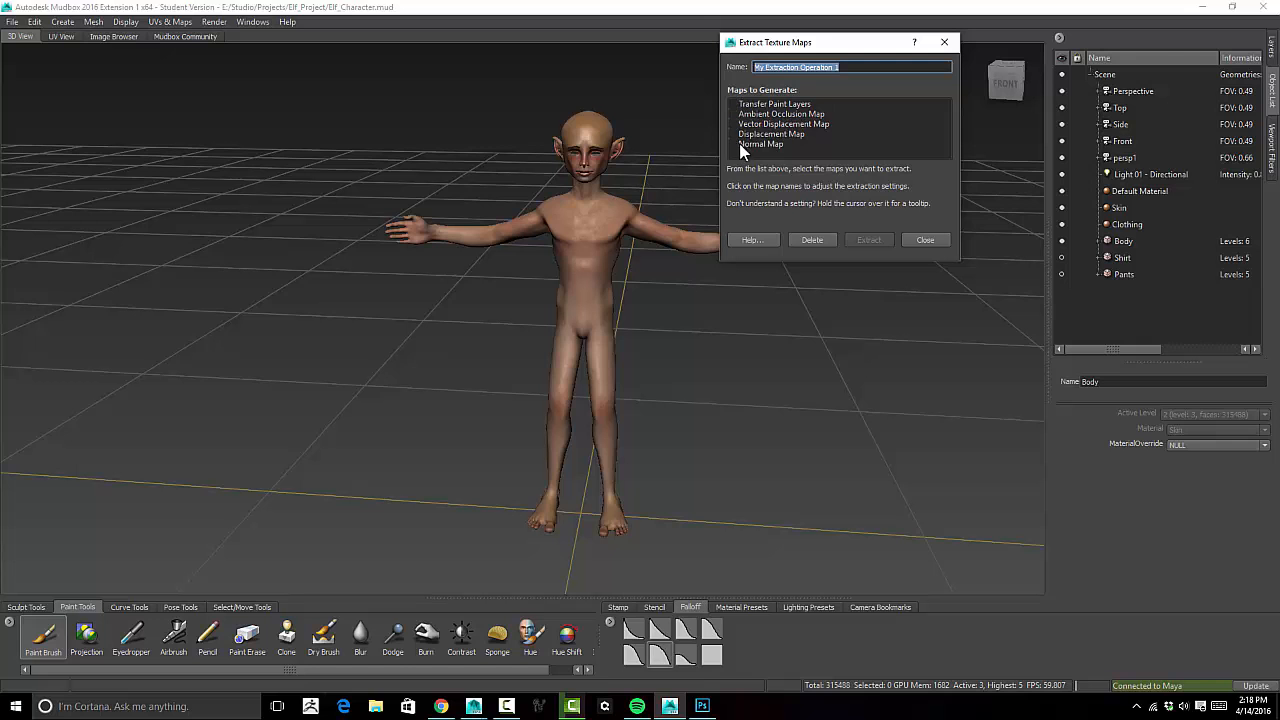
left_click(740, 114)
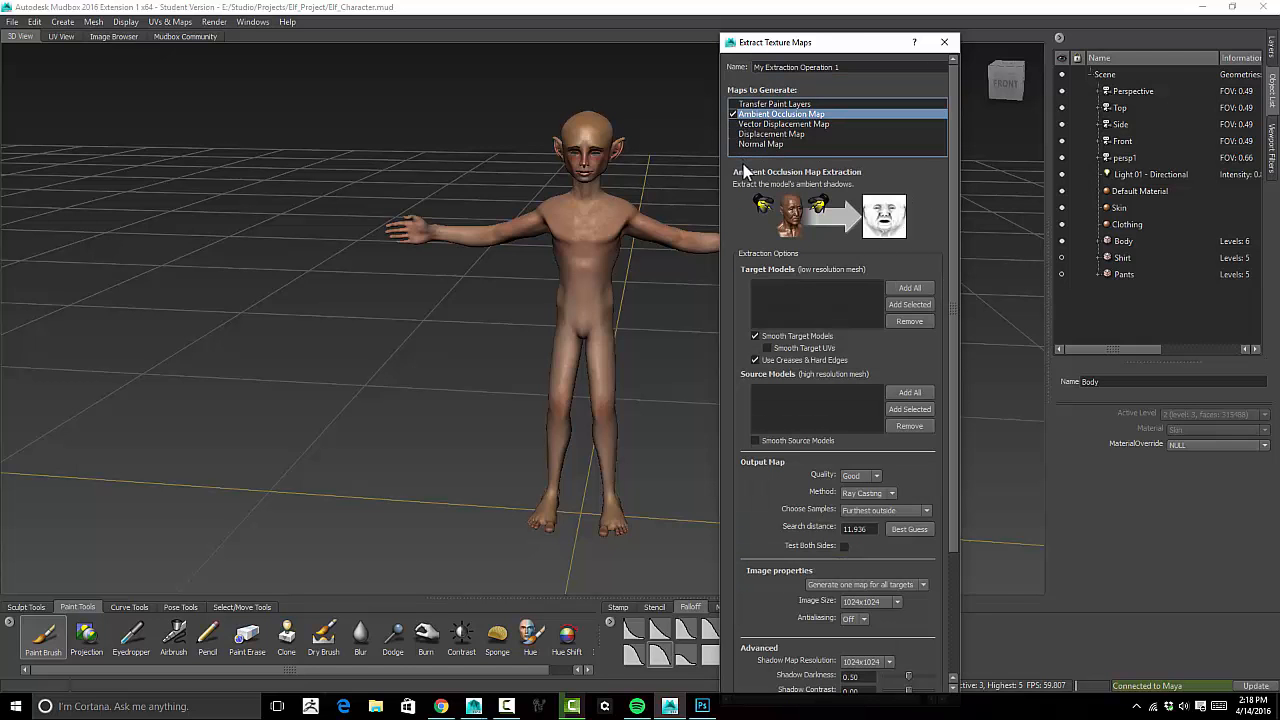
left_click_drag(872, 44, 843, 15)
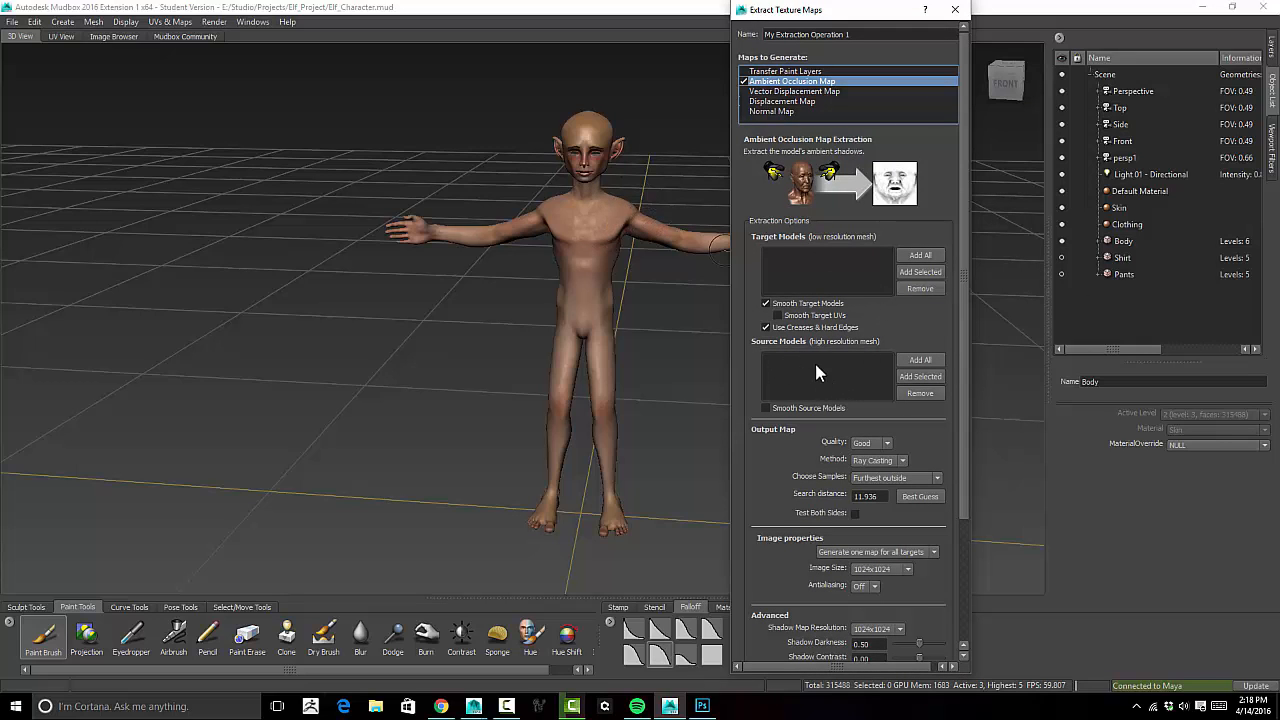
Add the Body mesh to both the target models and the source models of the extraction
left_click(1124, 245)
left_click(920, 273)
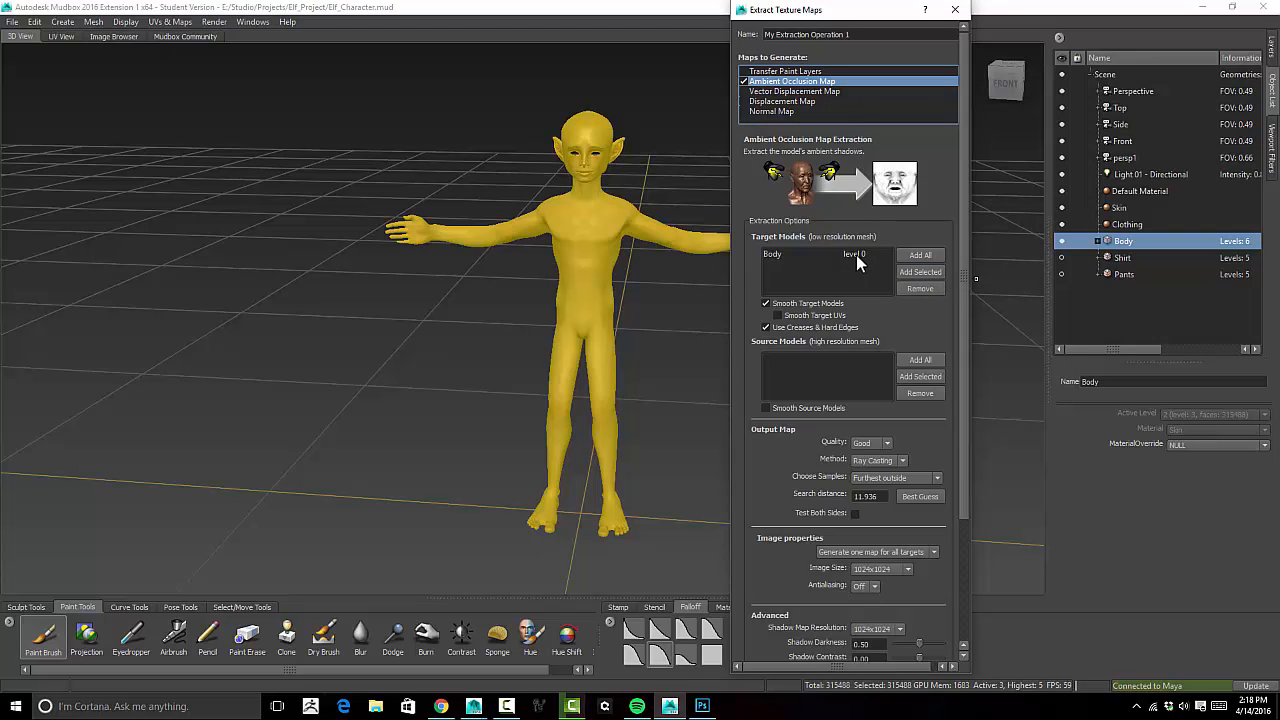
left_click(924, 380)
left_click_drag(859, 16, 865, 19)
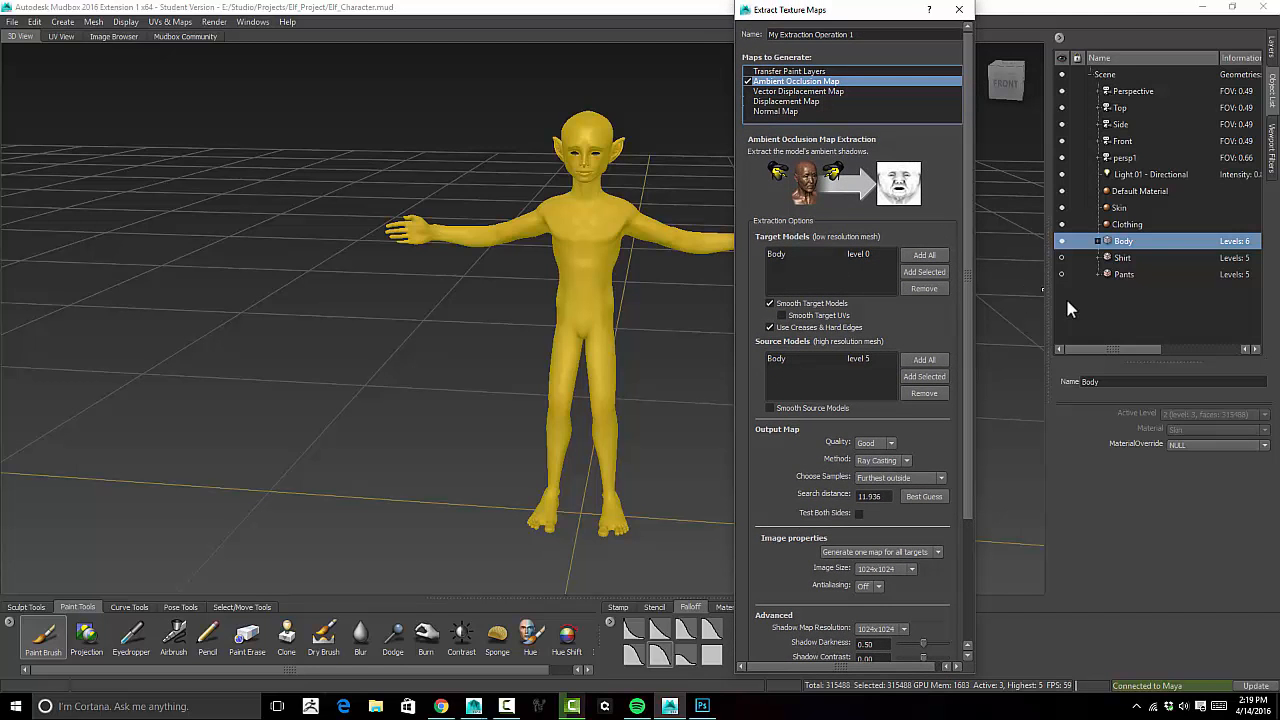
Unhide the Shirt and Pants meshes
left_click(1124, 258)
left_click(1131, 245)
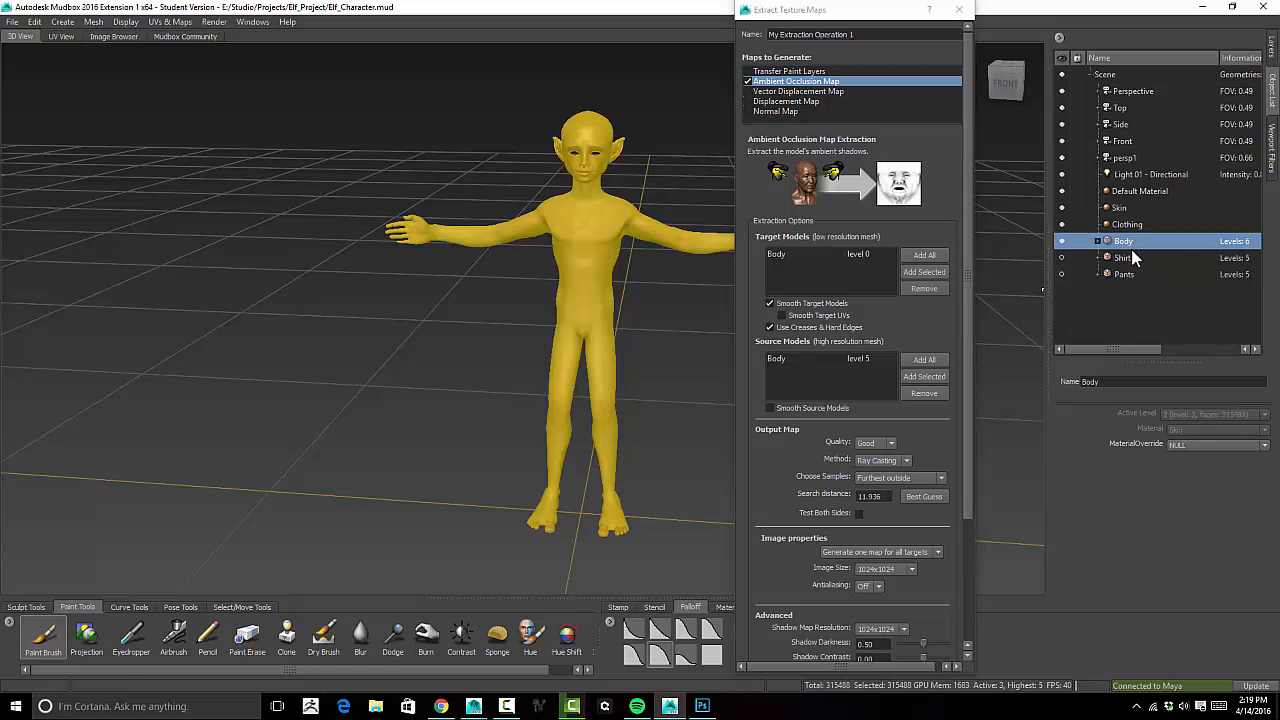
left_click(1062, 258)
left_click(1062, 274)
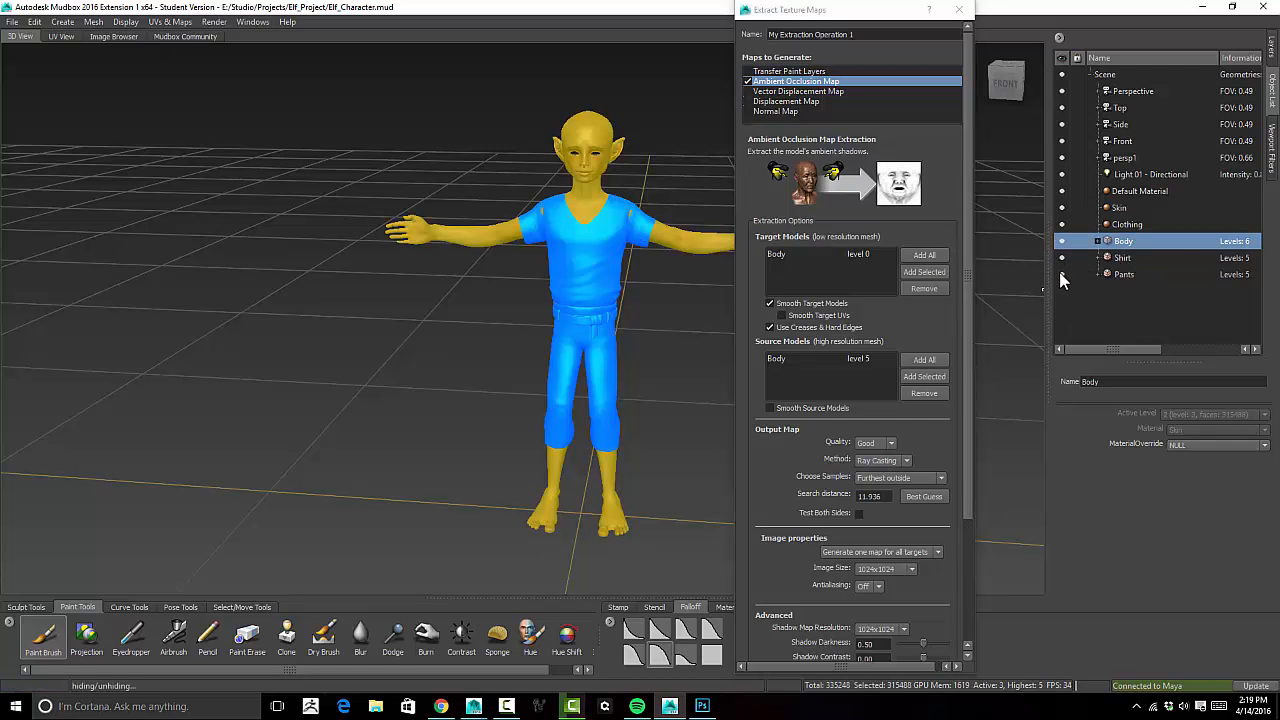
Add the Shirt and Pants meshes to both the target models and the source models
left_click(1133, 260)
left_click(1131, 274)
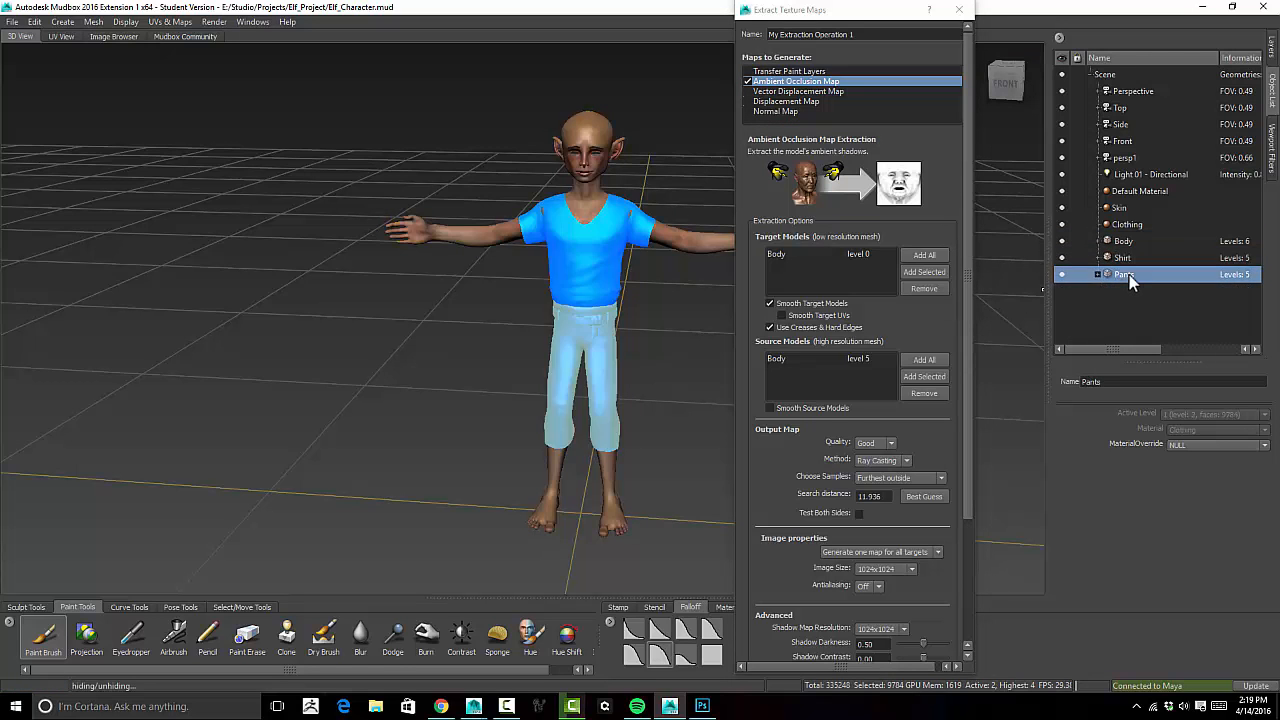
left_click(1124, 258)
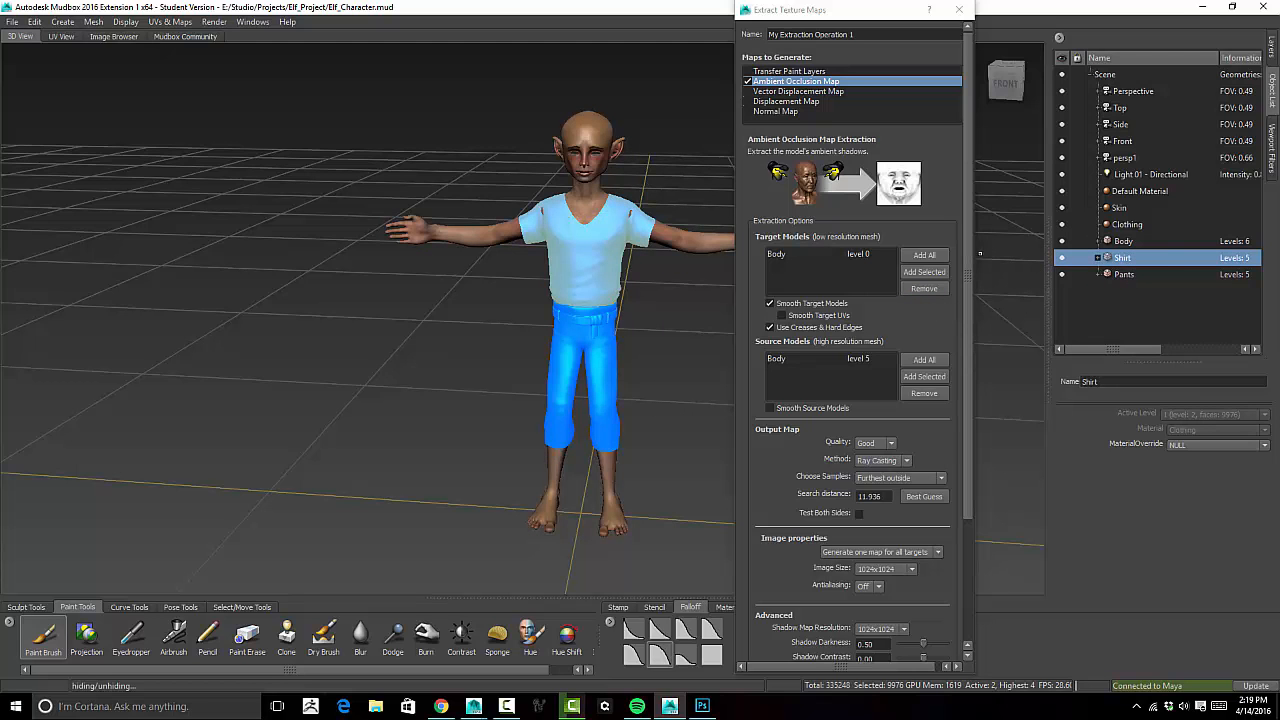
left_click(930, 272)
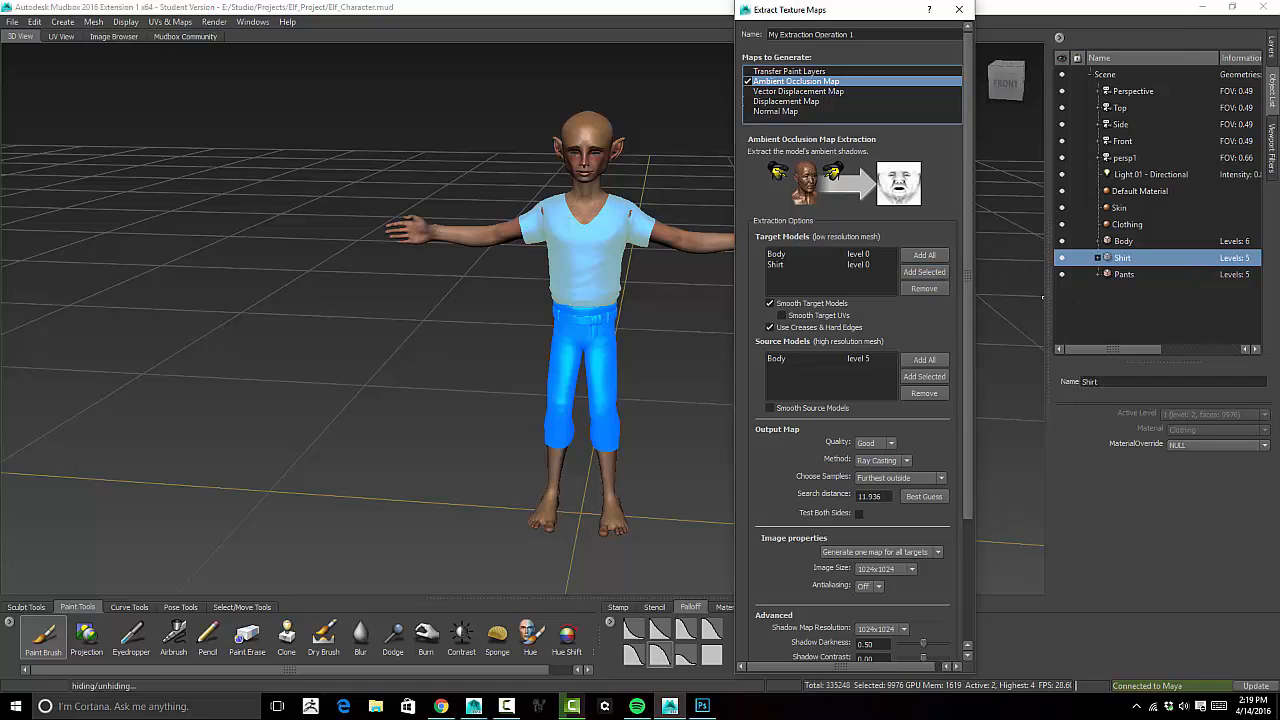
left_click(922, 377)
left_click(1129, 275)
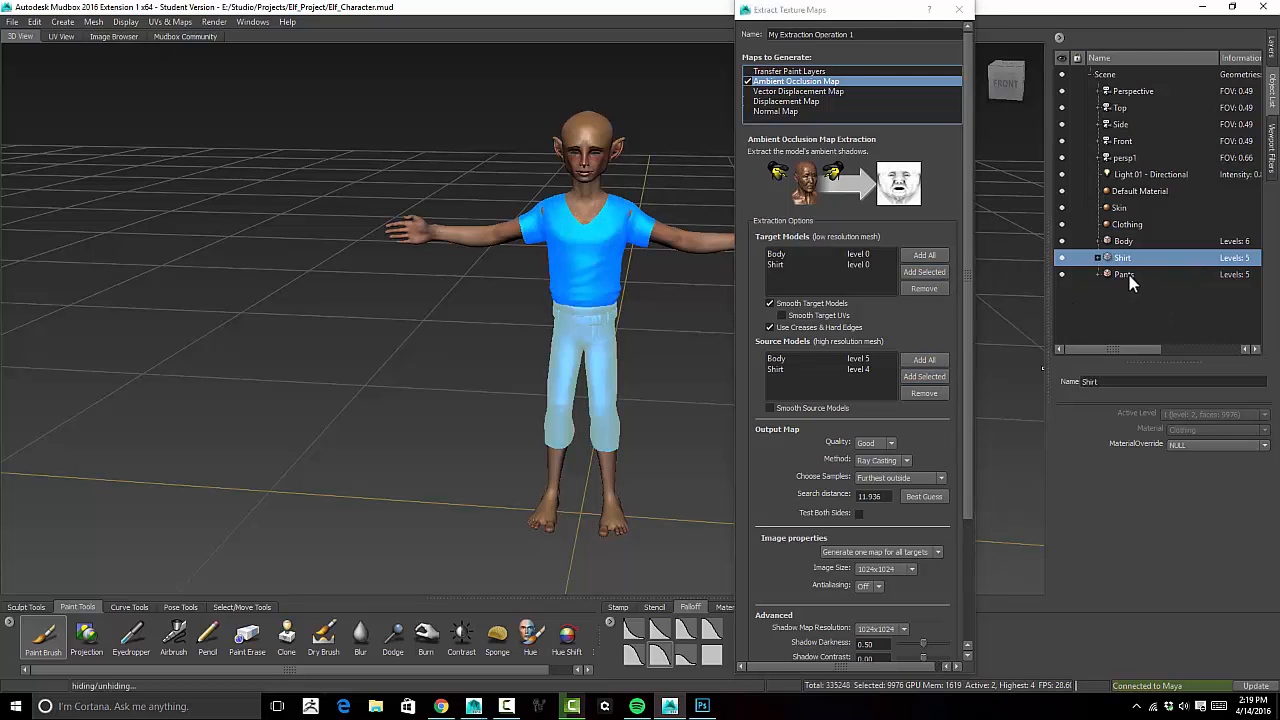
left_click(932, 272)
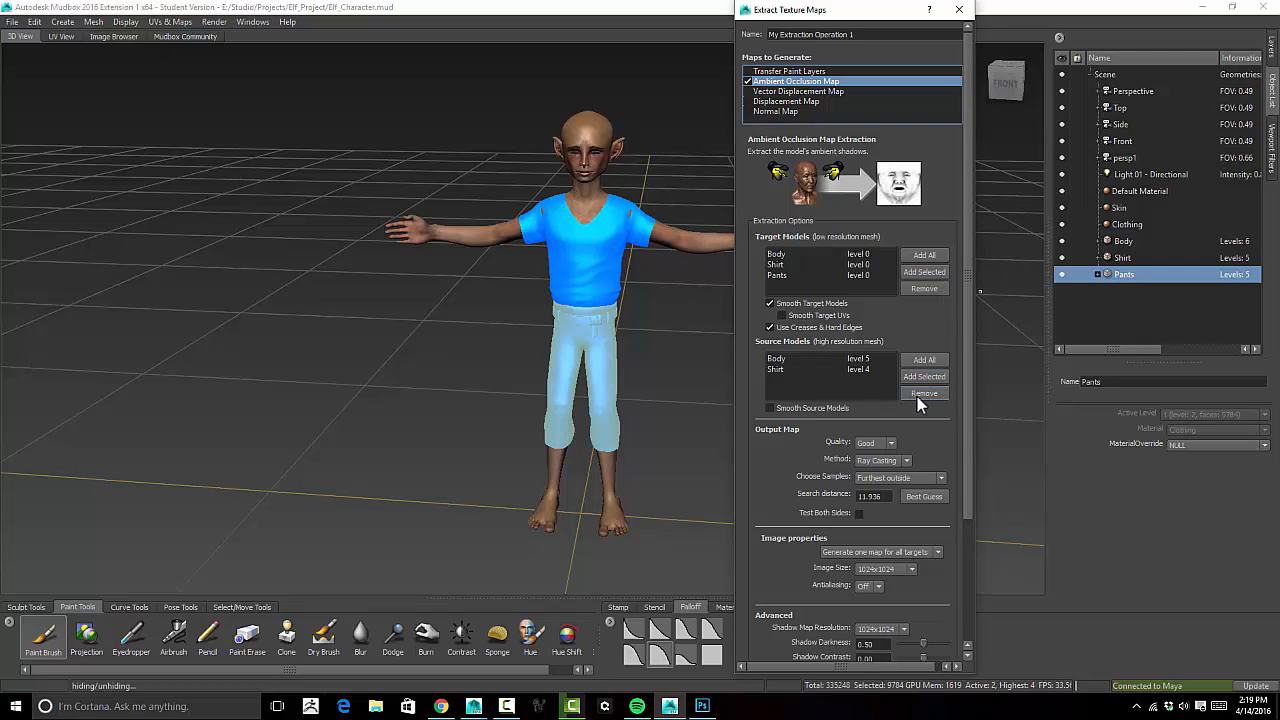
left_click(927, 378)
Set the ambient occlusion map's extraction method to Subdivision
left_click_drag(970, 181, 995, 313)
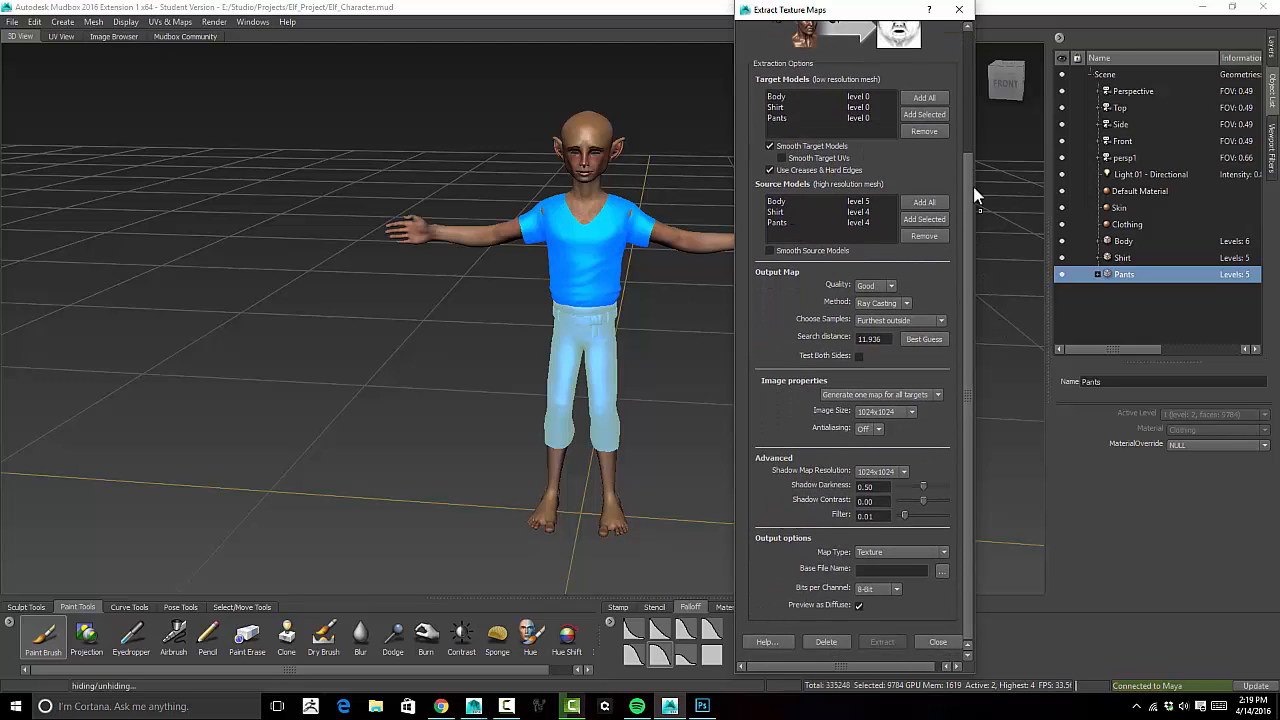
left_click(907, 303)
left_click(897, 315)
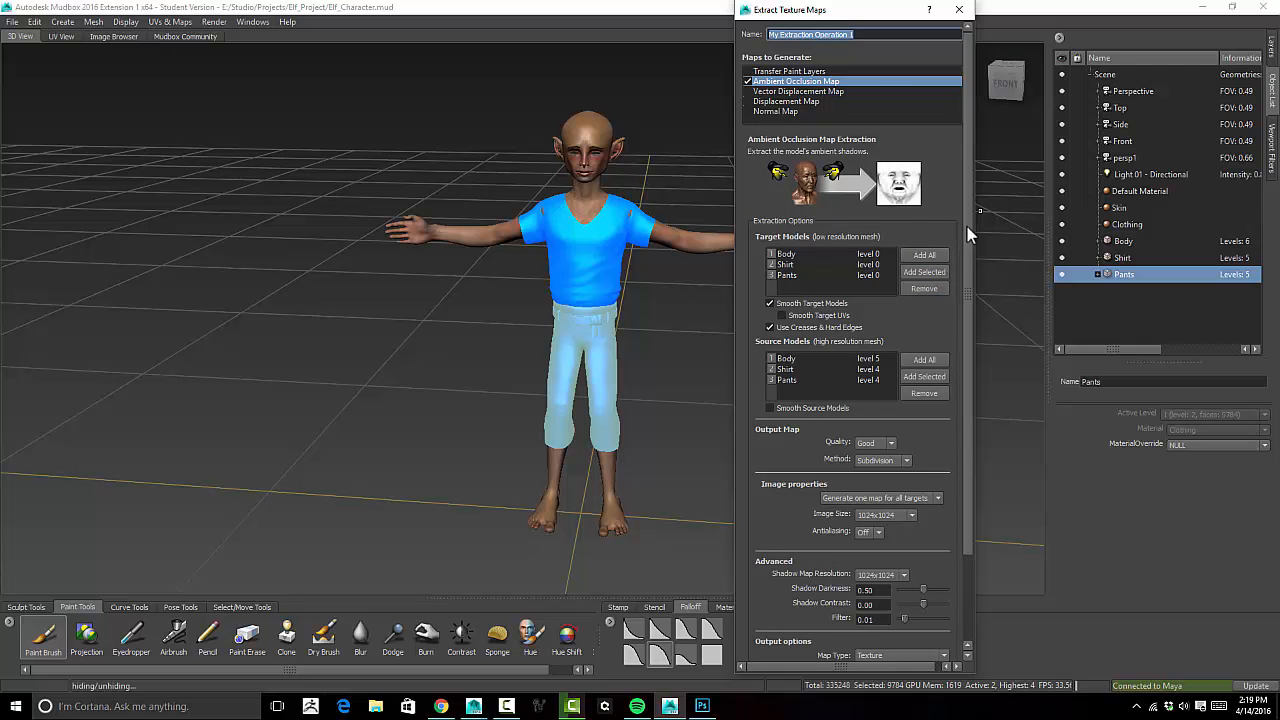
Set both the image size and the shadow map resolution of the ambient occlusion map to 4096x4096
left_click_drag(967, 229, 978, 326)
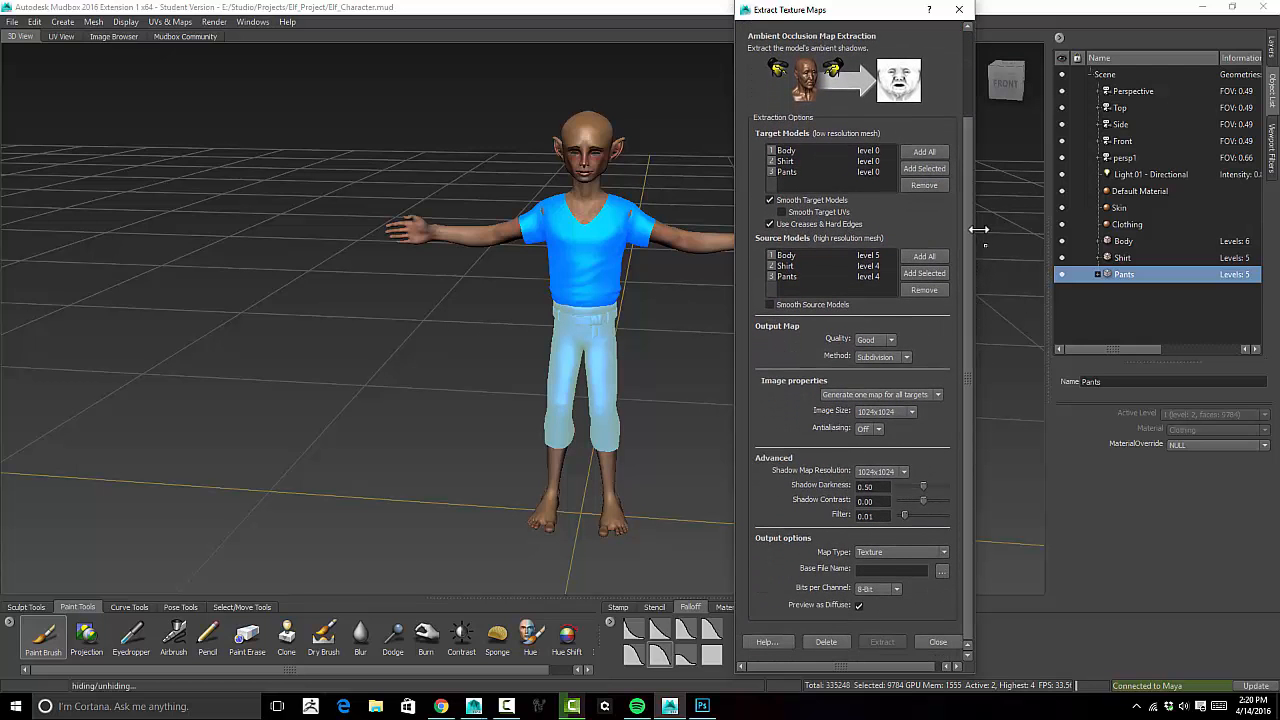
left_click(910, 412)
left_click(893, 459)
left_click(906, 471)
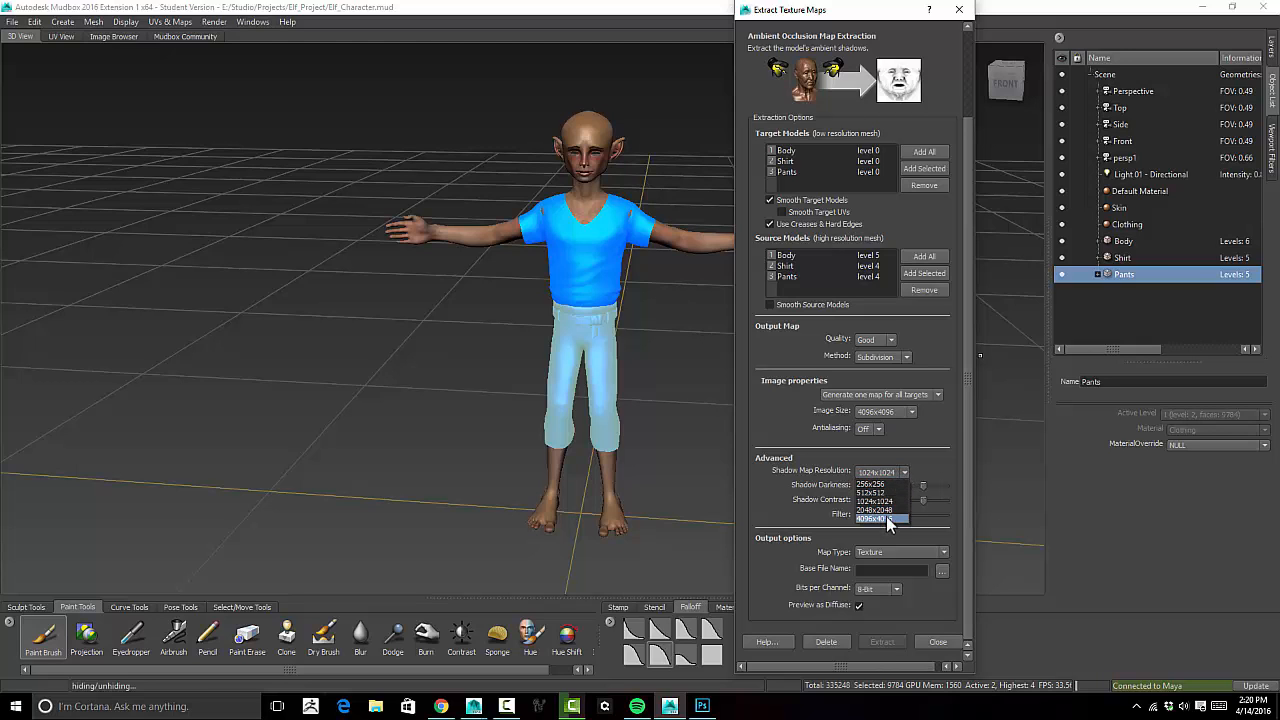
left_click(882, 518)
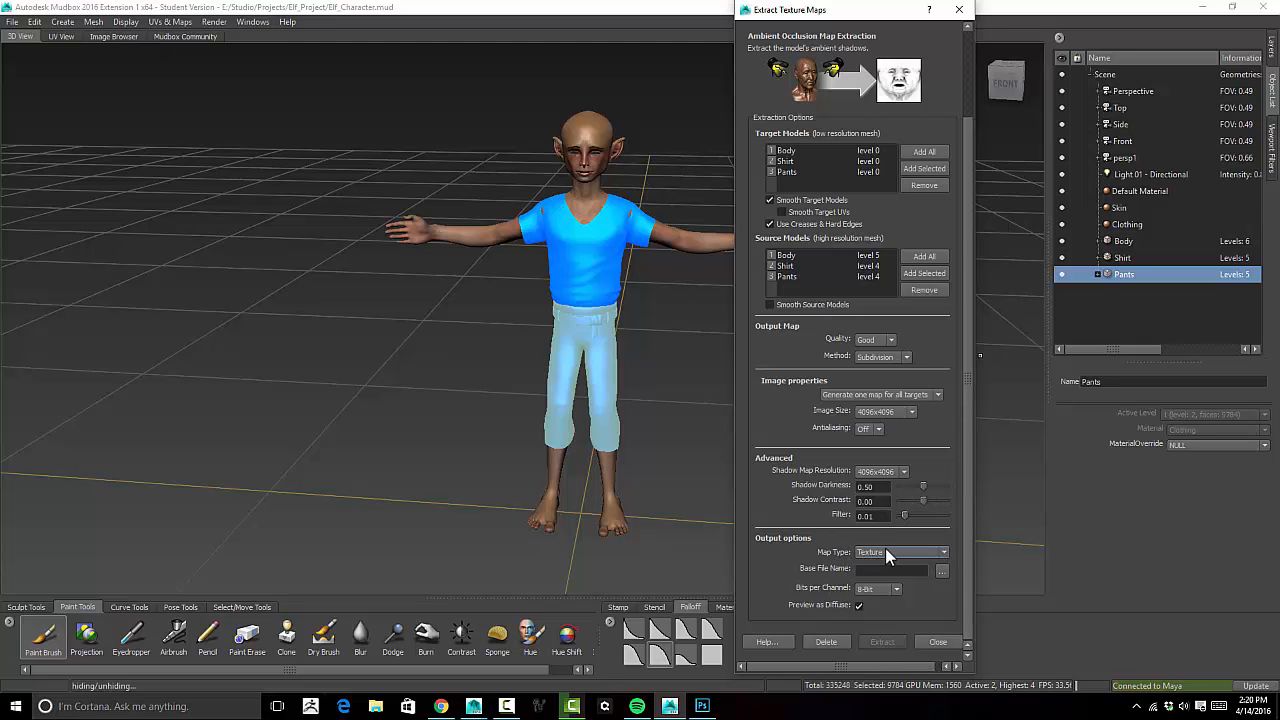
Set the ambient occlusion map's base file name to Elf_AO_4096
left_click(919, 569)
type("Elf")
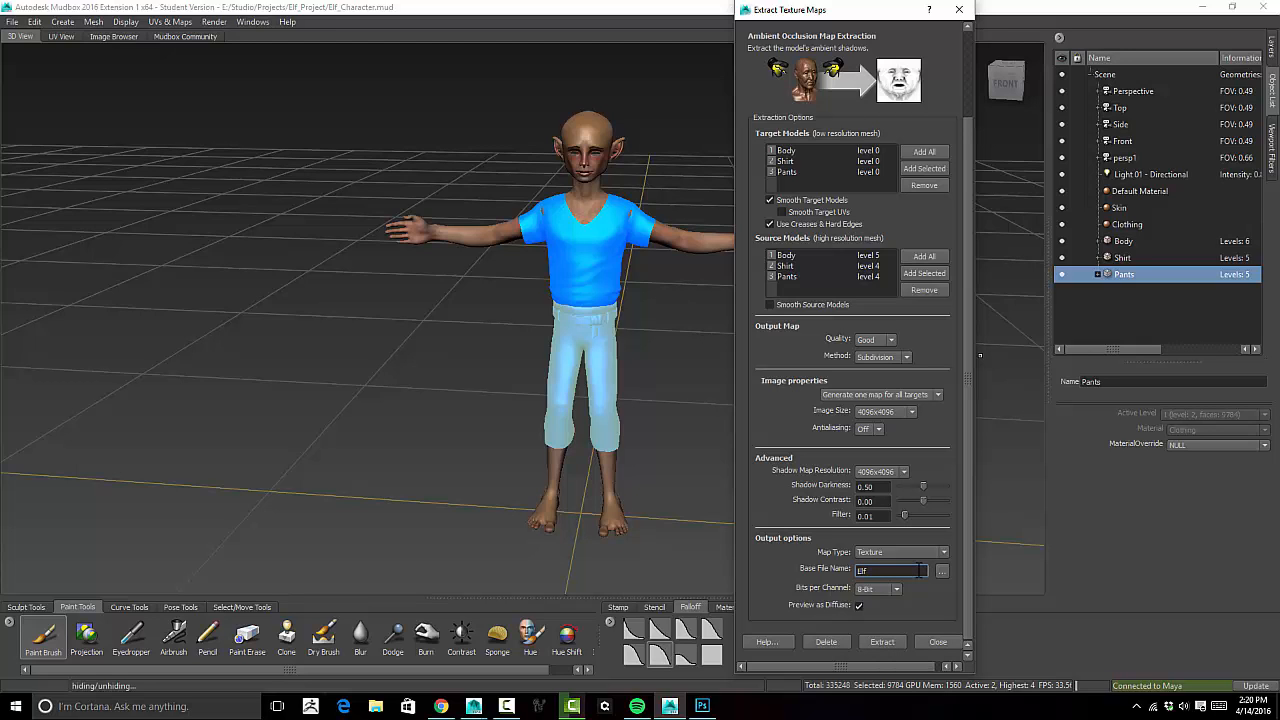
type("_AO_4096")
Include a Normal Map in the extraction and set its base file name to Elf_Normal
scroll(969, 580, "up", 5)
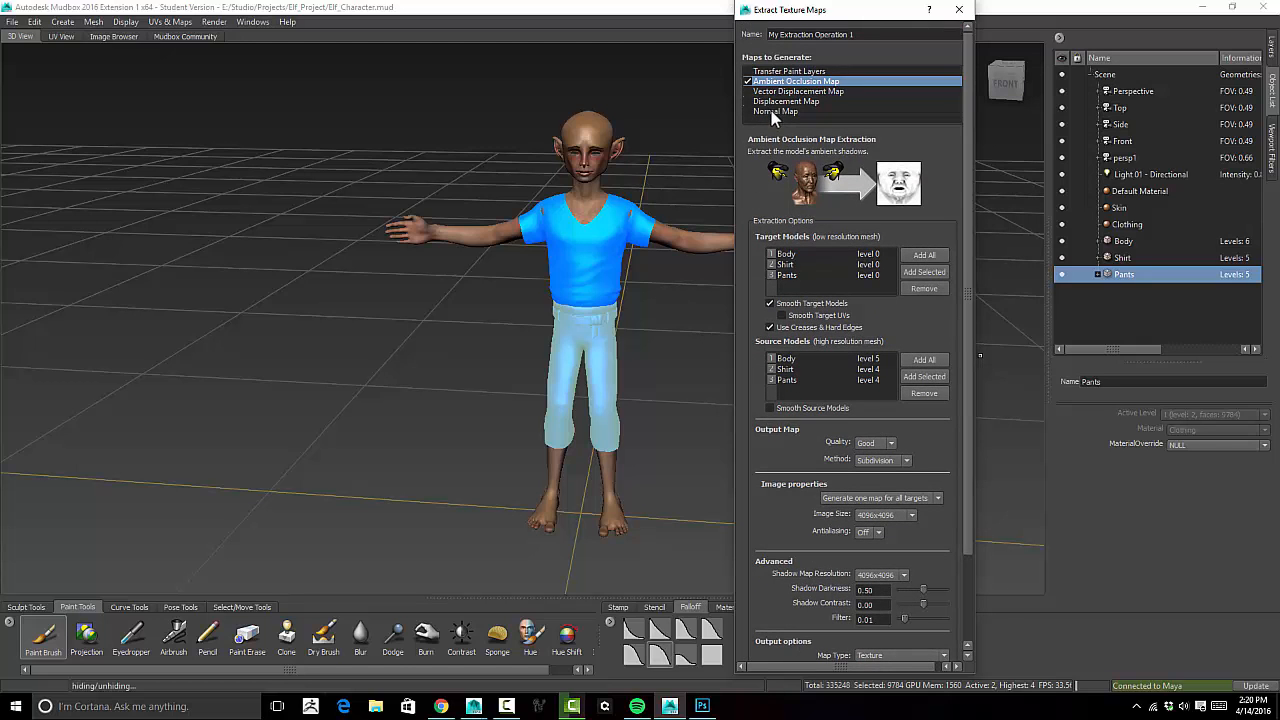
left_click(775, 111)
left_click_drag(964, 211, 967, 236)
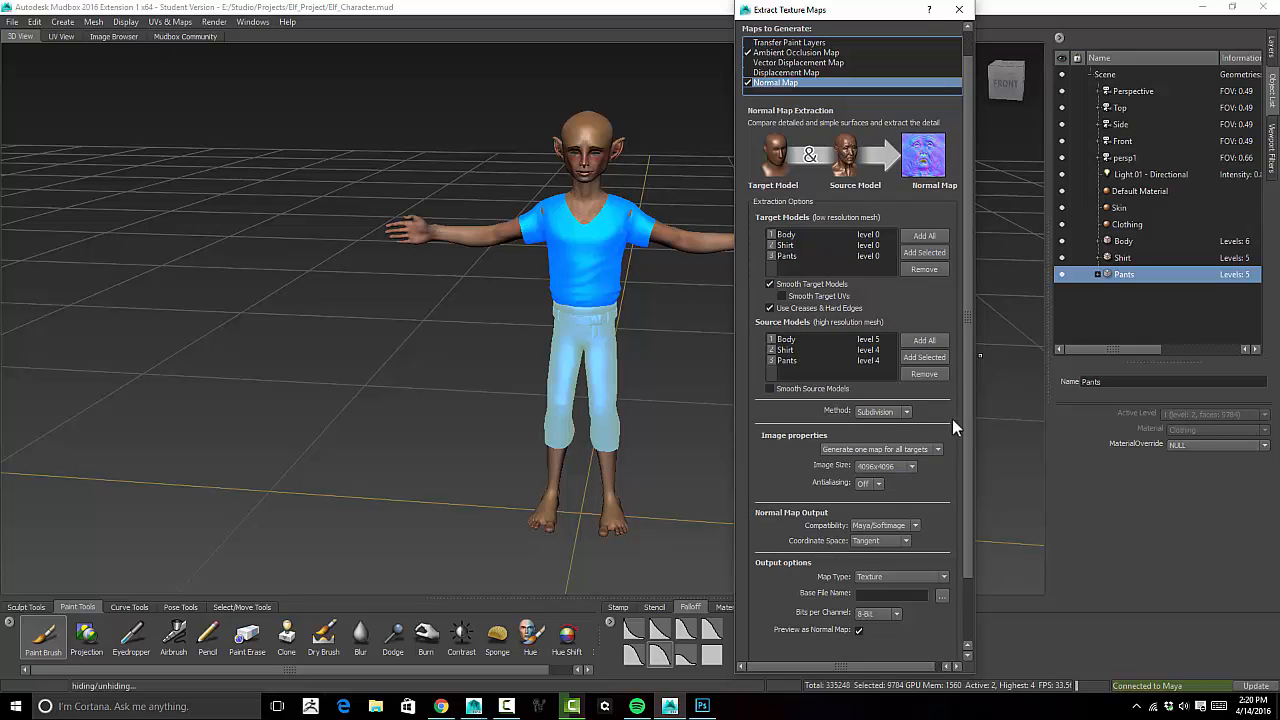
left_click_drag(970, 371, 971, 443)
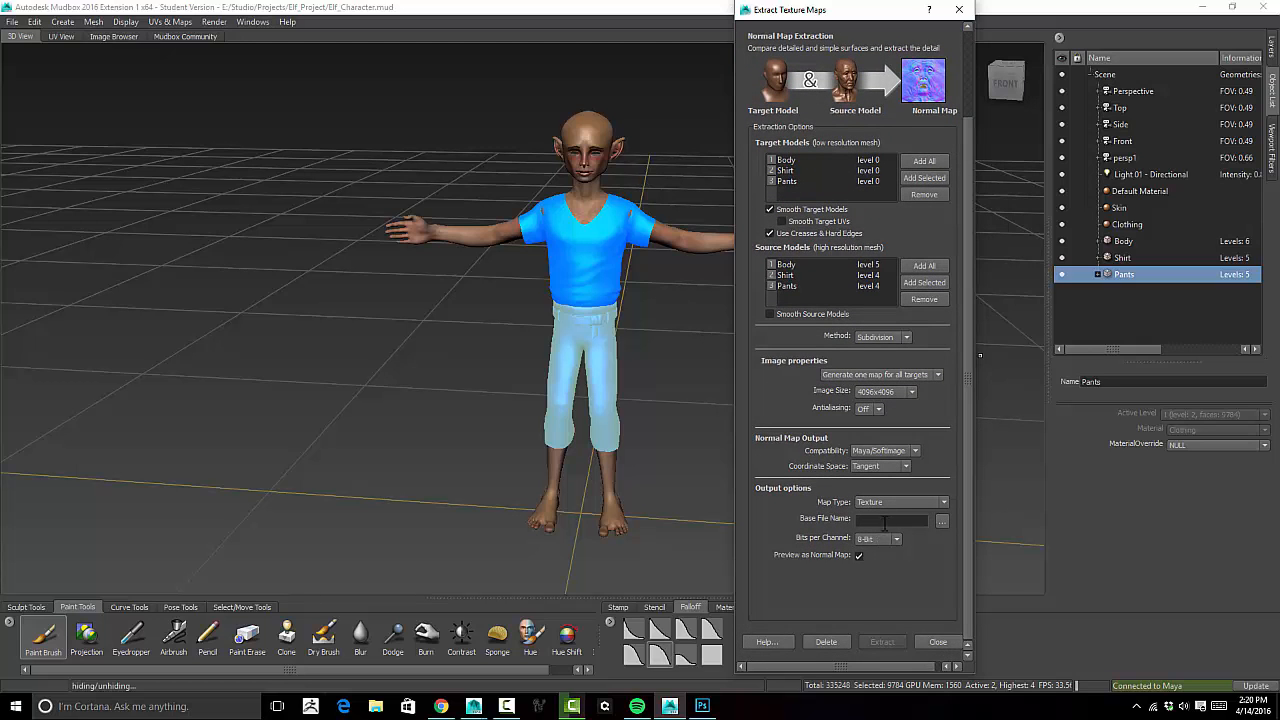
left_click(884, 520)
type("Elf_N")
type("ormal")
Choose the Elf_Project folder under Studio > Projects on Local Disk (E:) as the normal map's save location
left_click(942, 521)
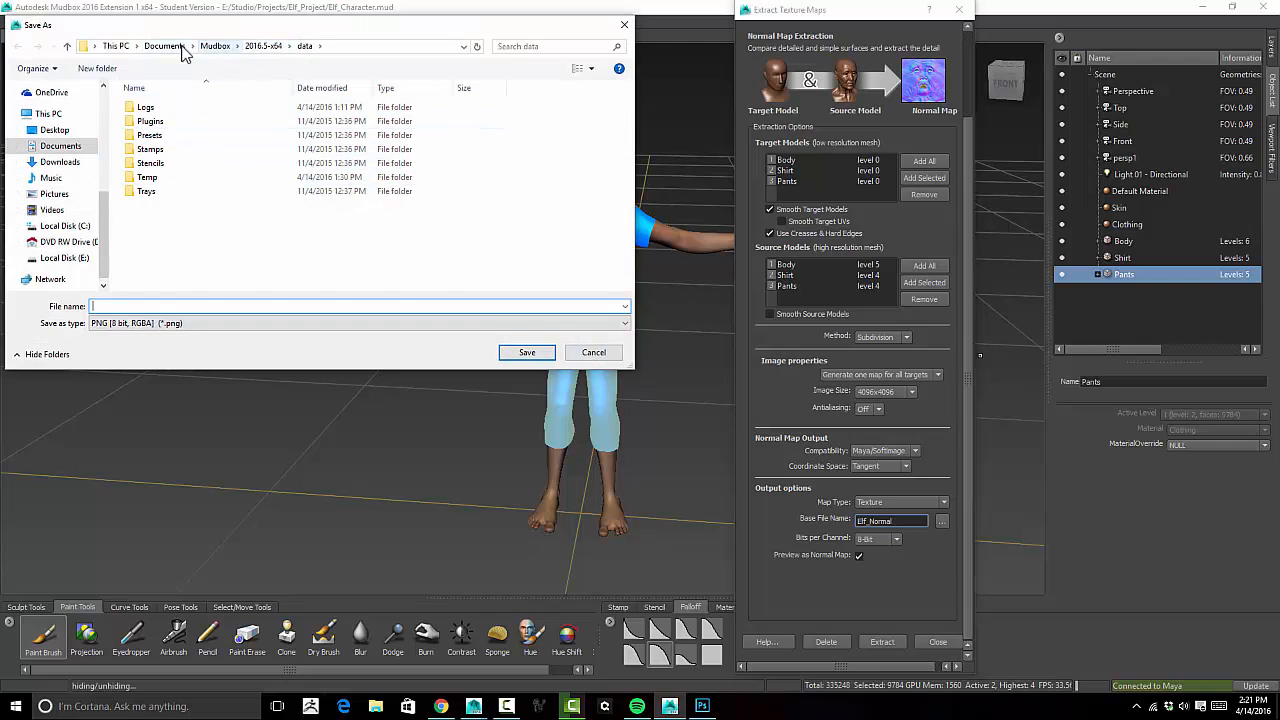
left_click(65, 258)
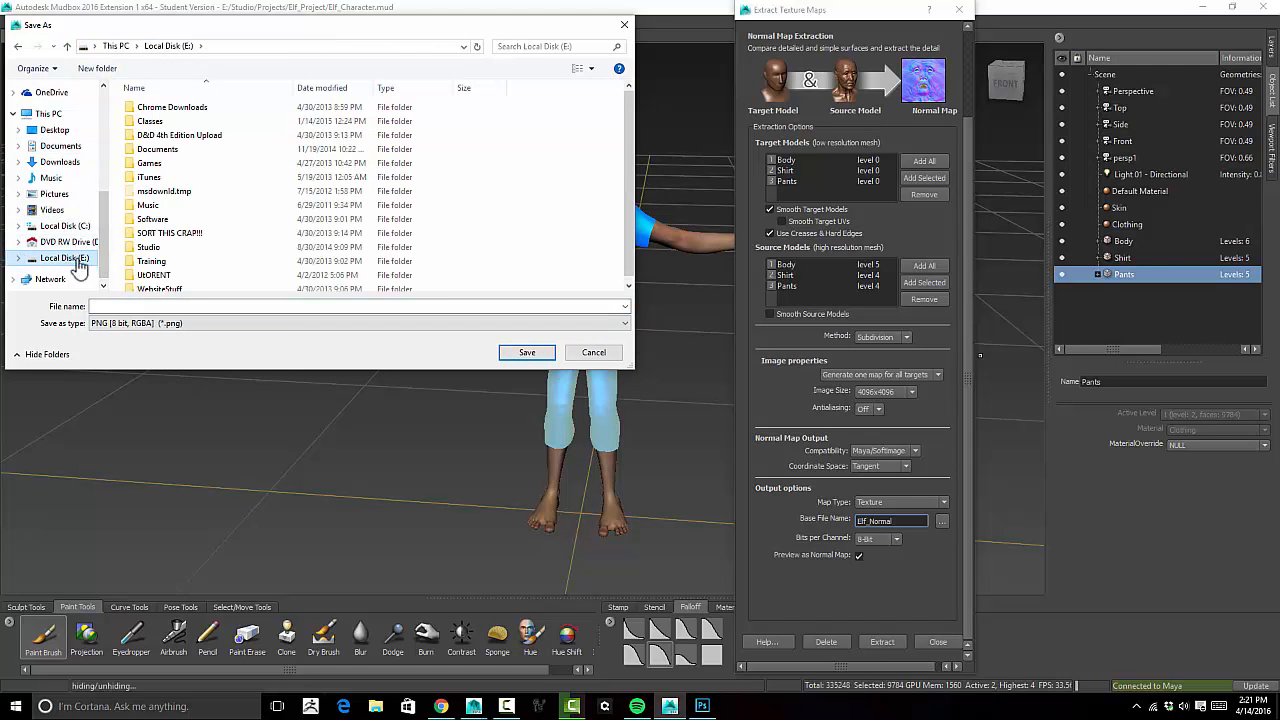
double_click(172, 244)
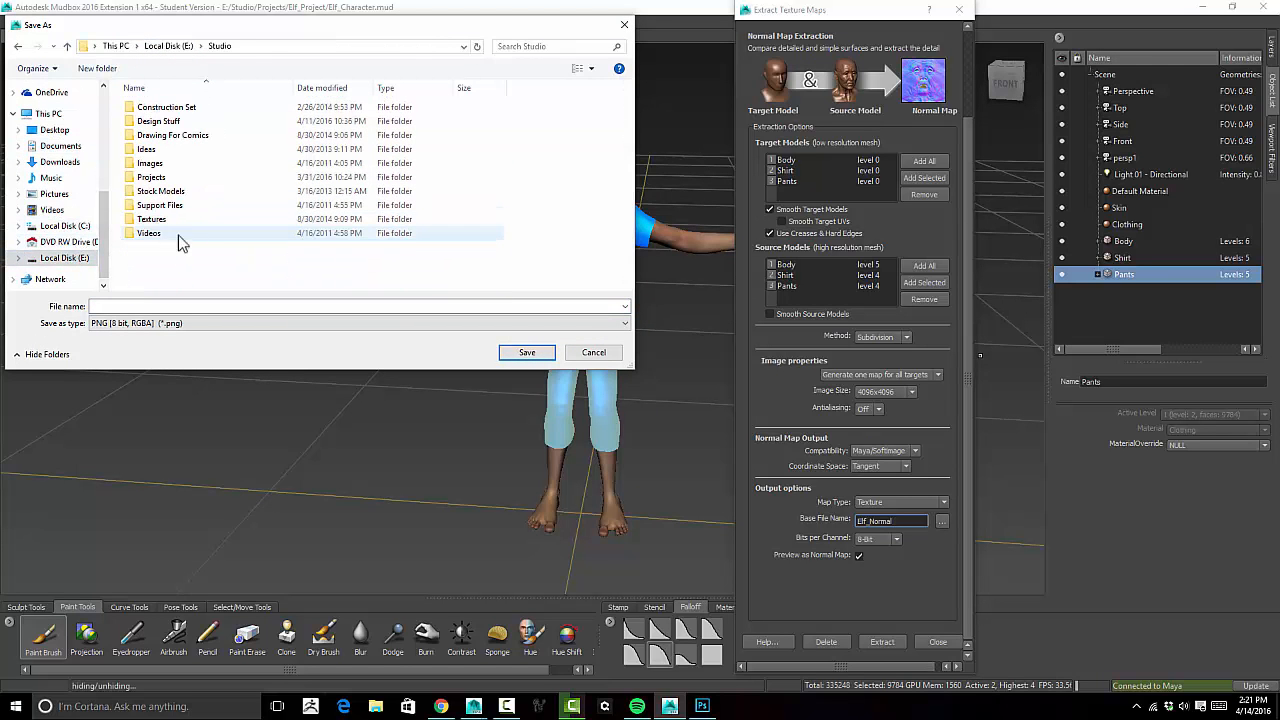
double_click(180, 177)
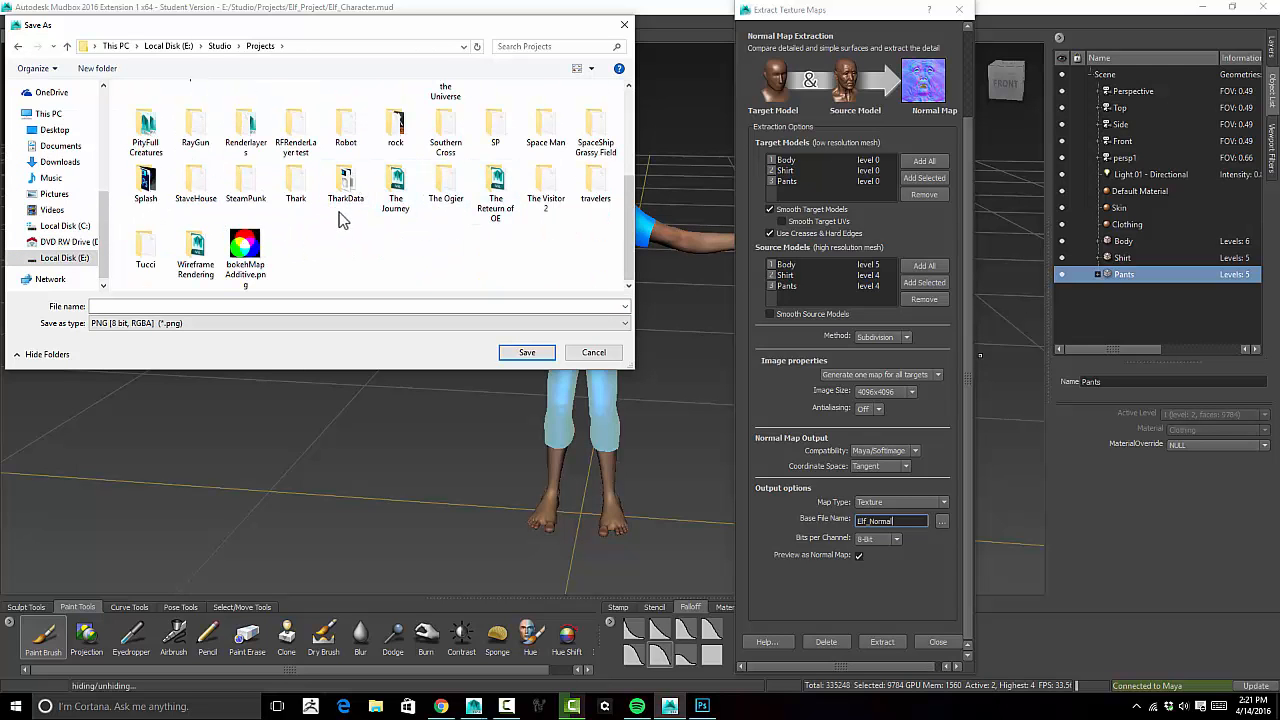
scroll(332, 218, "up", 2)
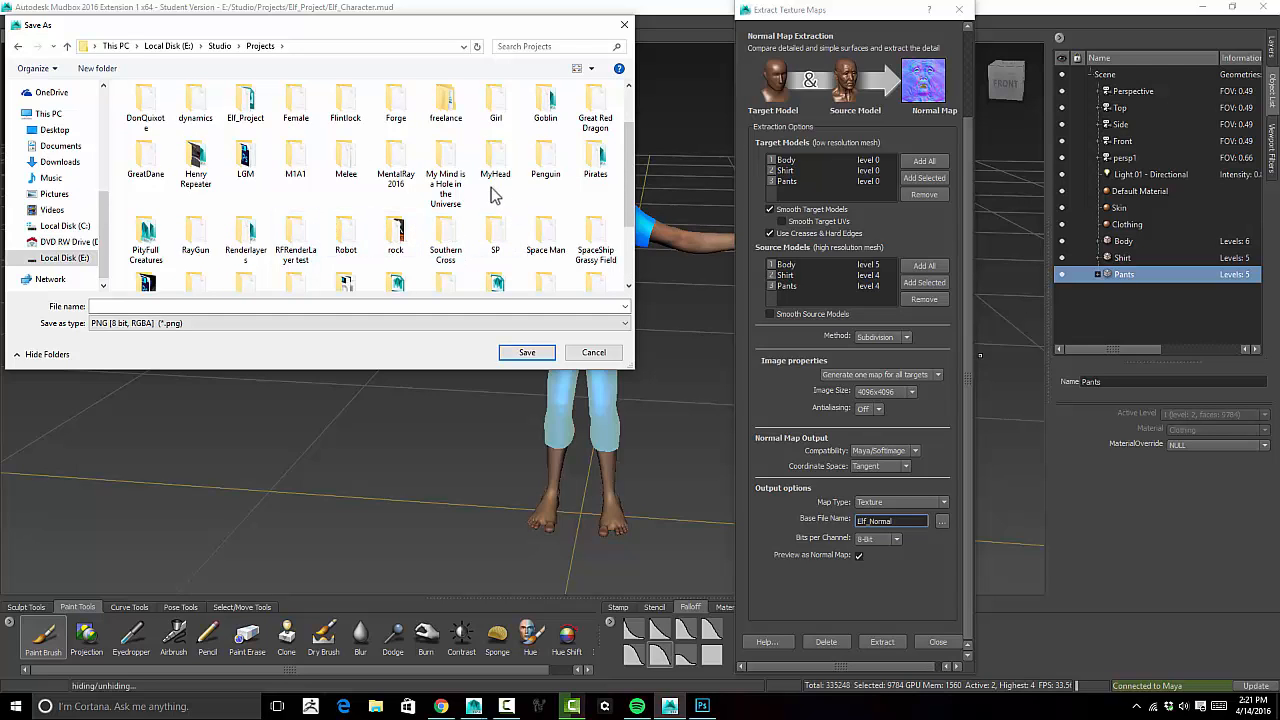
double_click(246, 105)
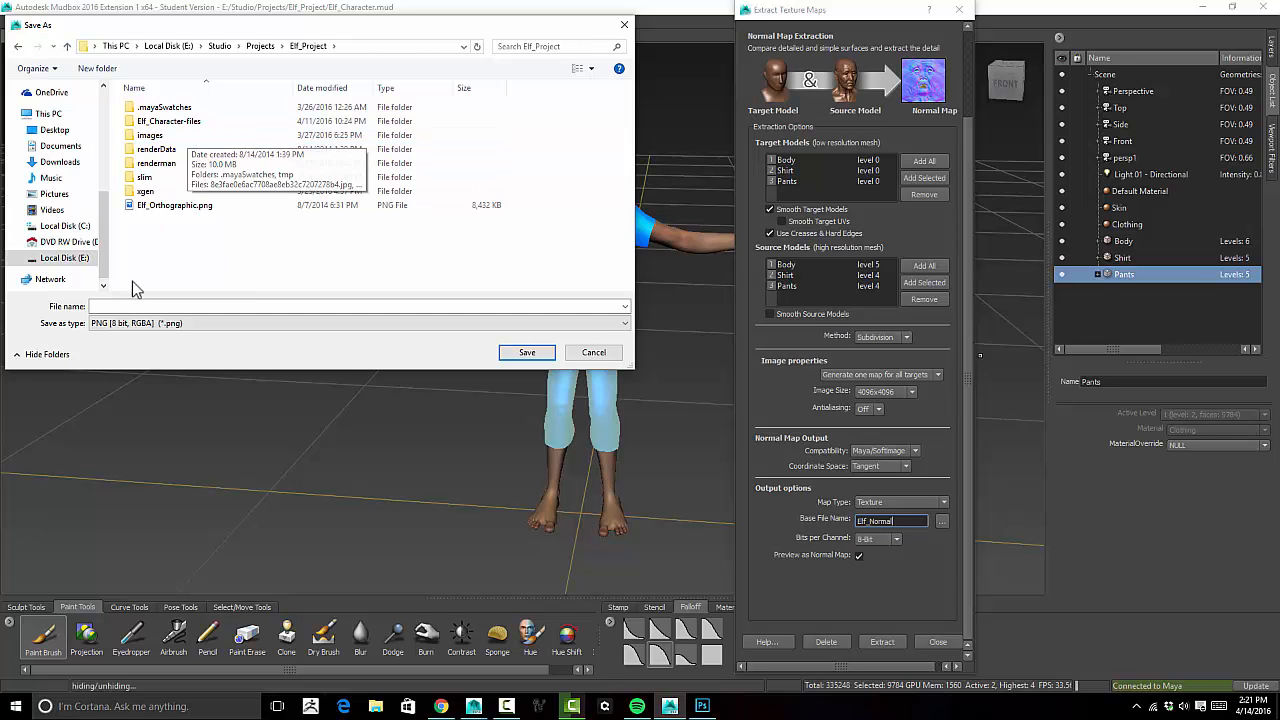
Name the normal map's output file Elf_Normal_4096 and save it as an 8-bit RGBA PNG
left_click(198, 305)
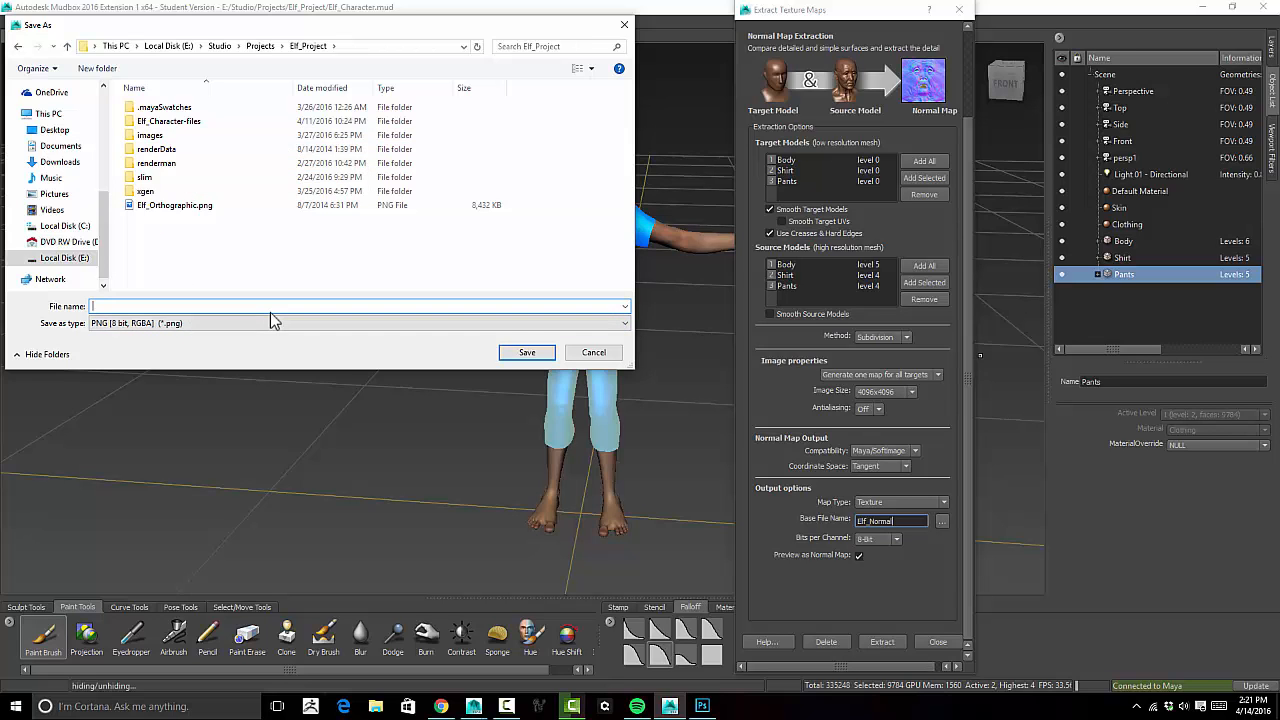
type("Elf")
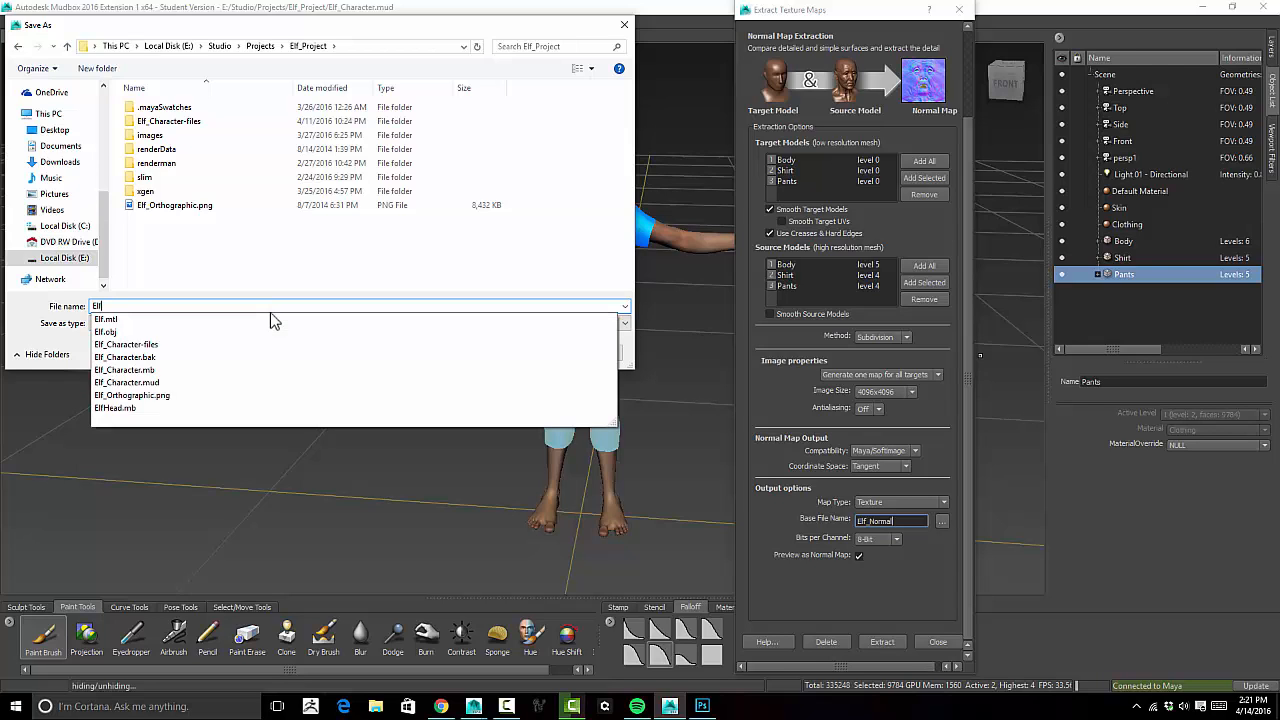
type("_Norma")
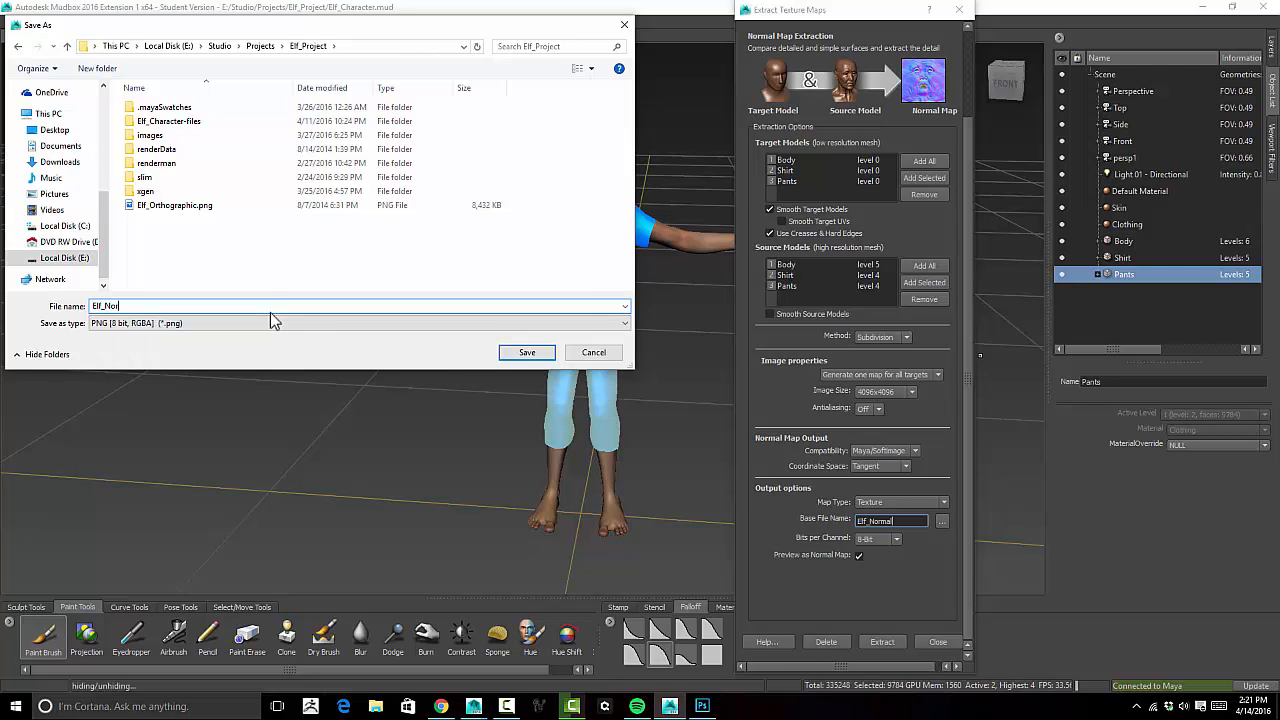
type("l_4096")
left_click(523, 353)
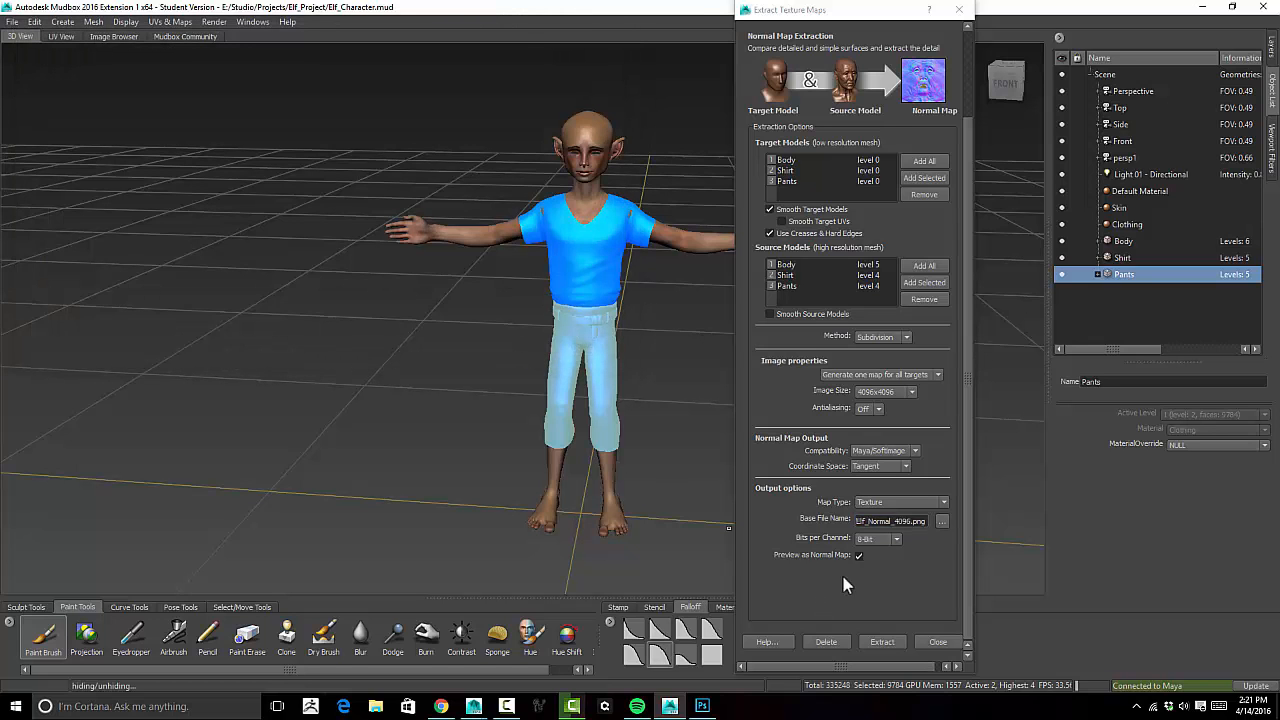
Set the ambient occlusion map to save as Elf_AO_4096 in the Elf_Project folder, reusing its existing base file name
scroll(834, 129, "up", 3)
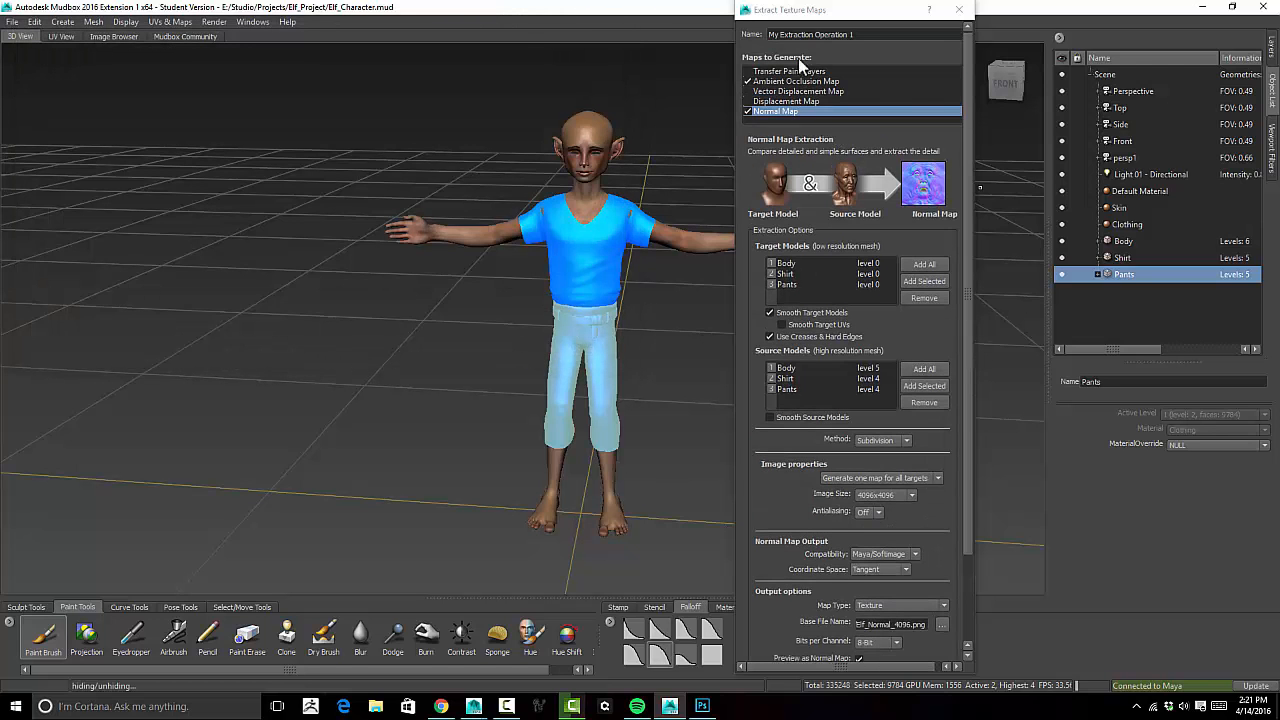
left_click(786, 83)
scroll(898, 548, "down", 1)
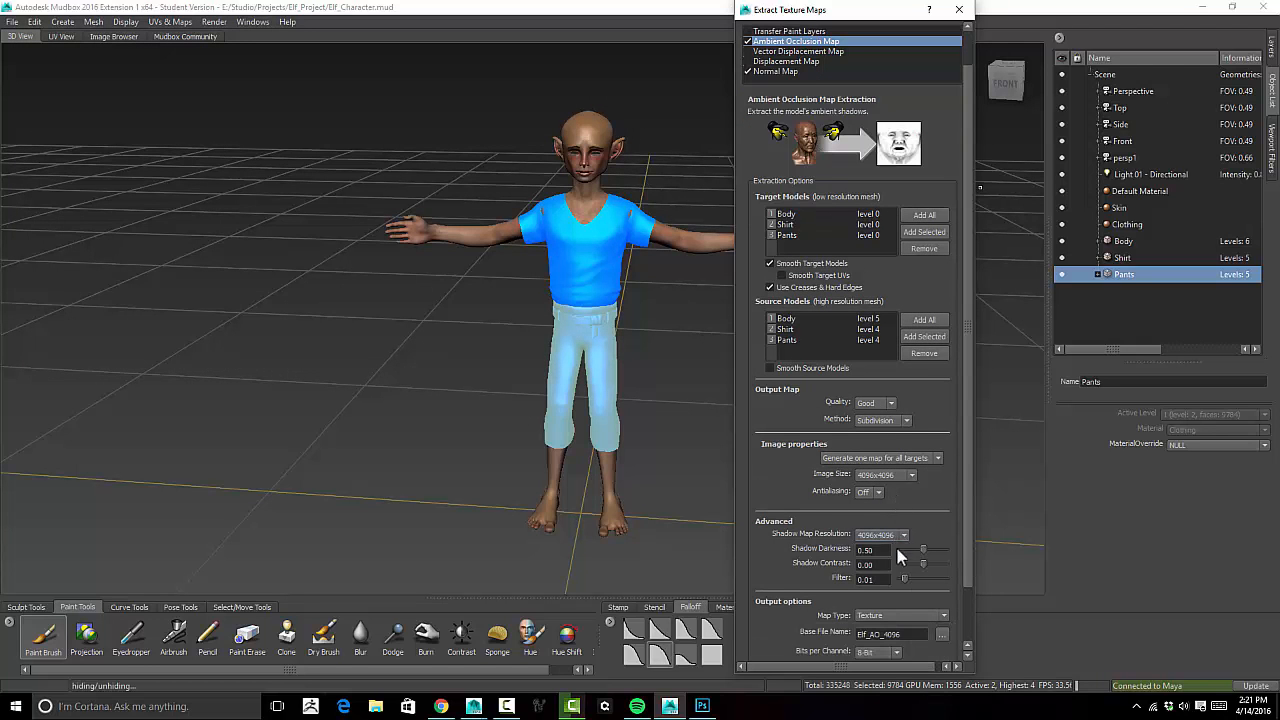
left_click(942, 636)
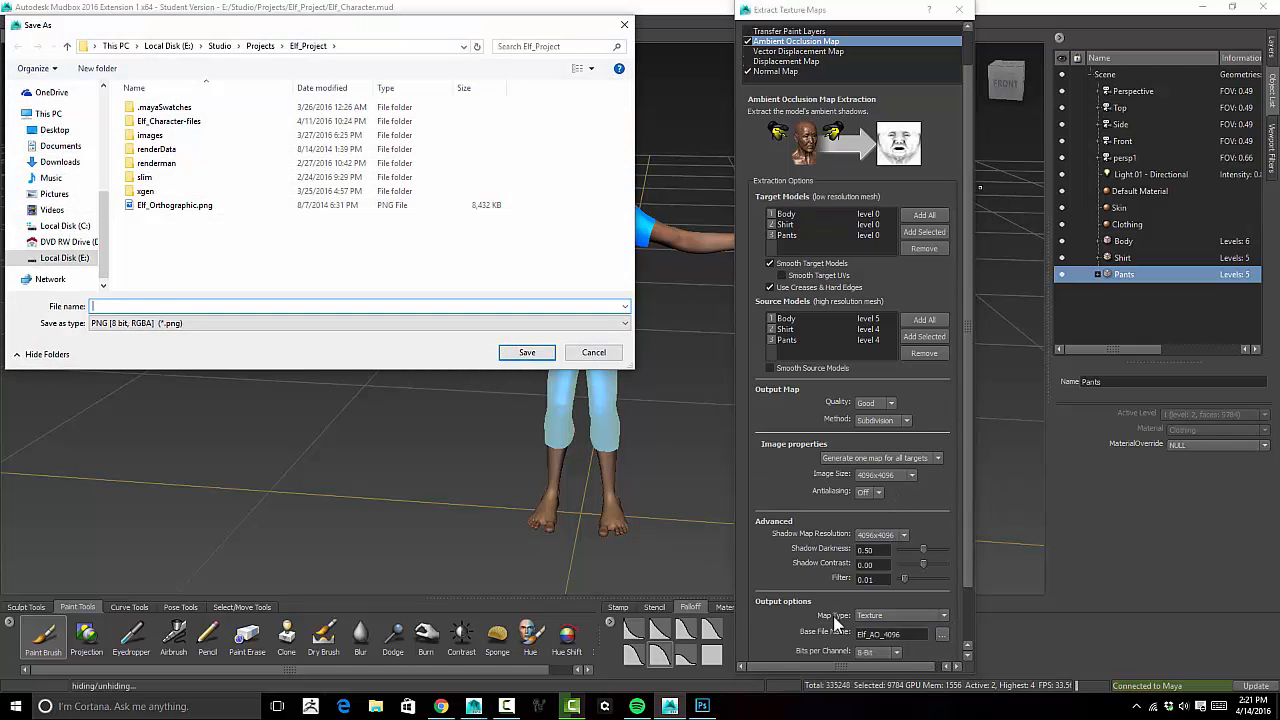
left_click(593, 352)
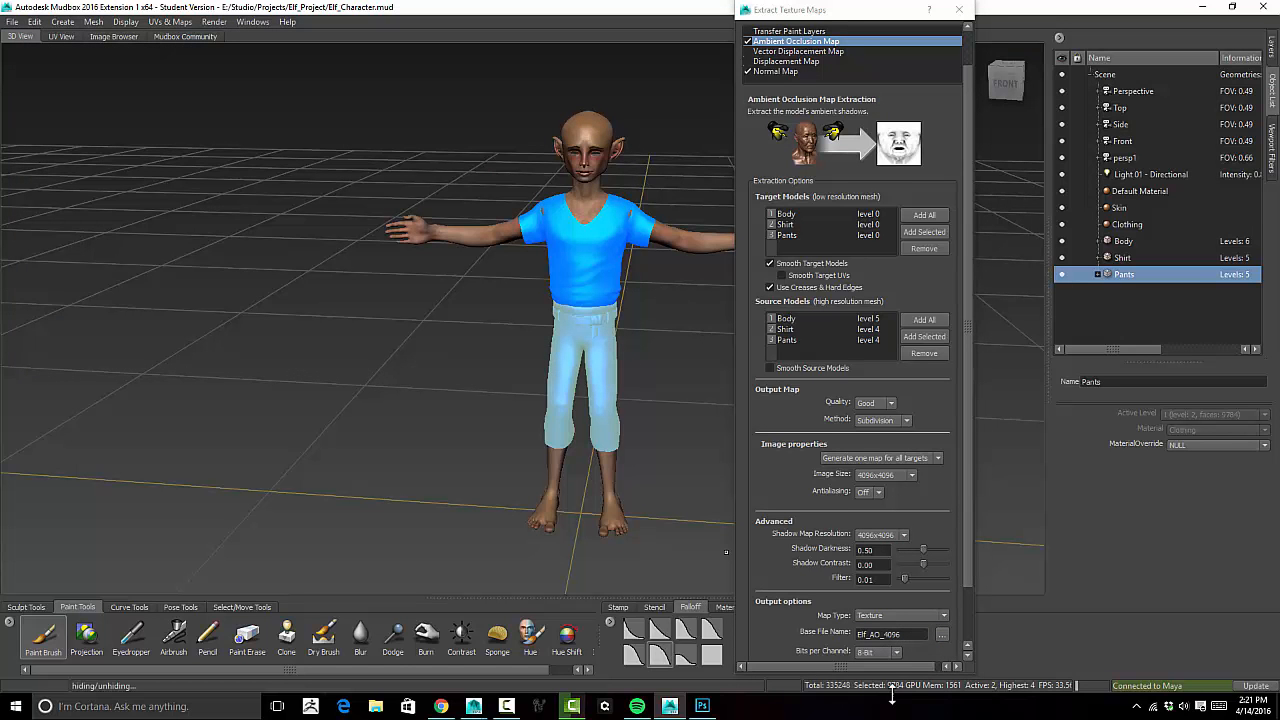
double_click(919, 633)
key("ctrl+c")
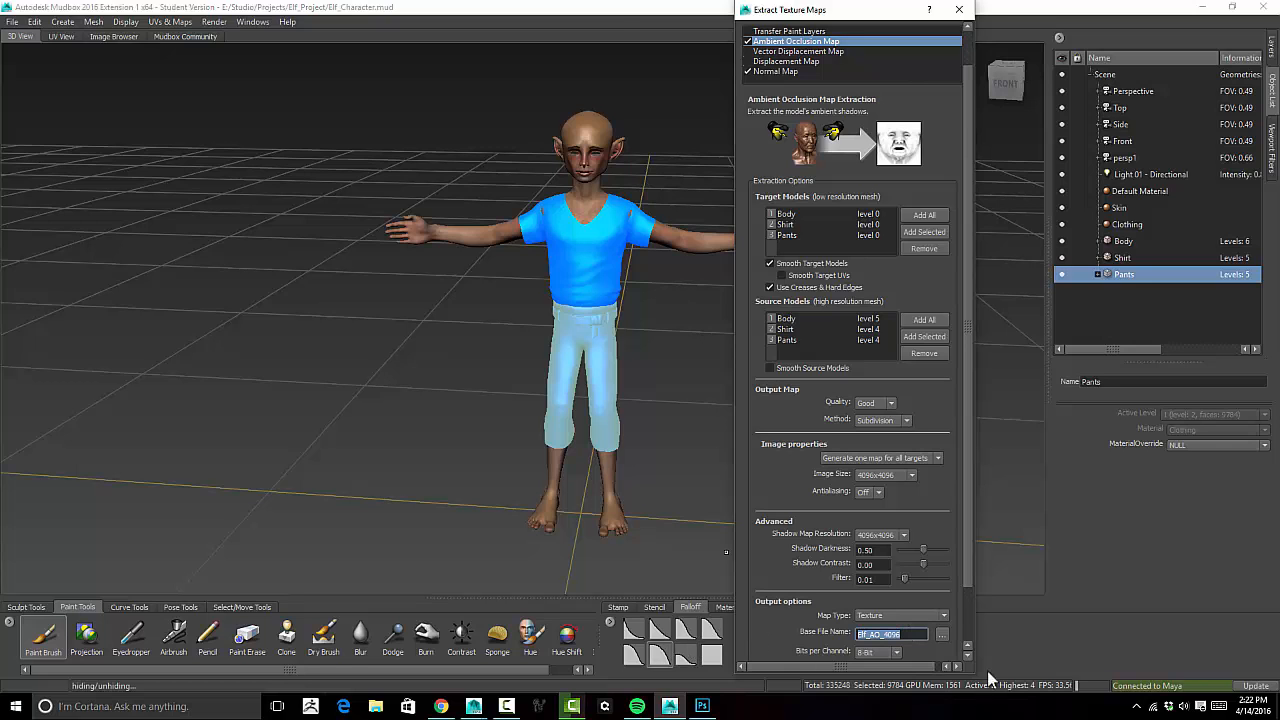
left_click(942, 636)
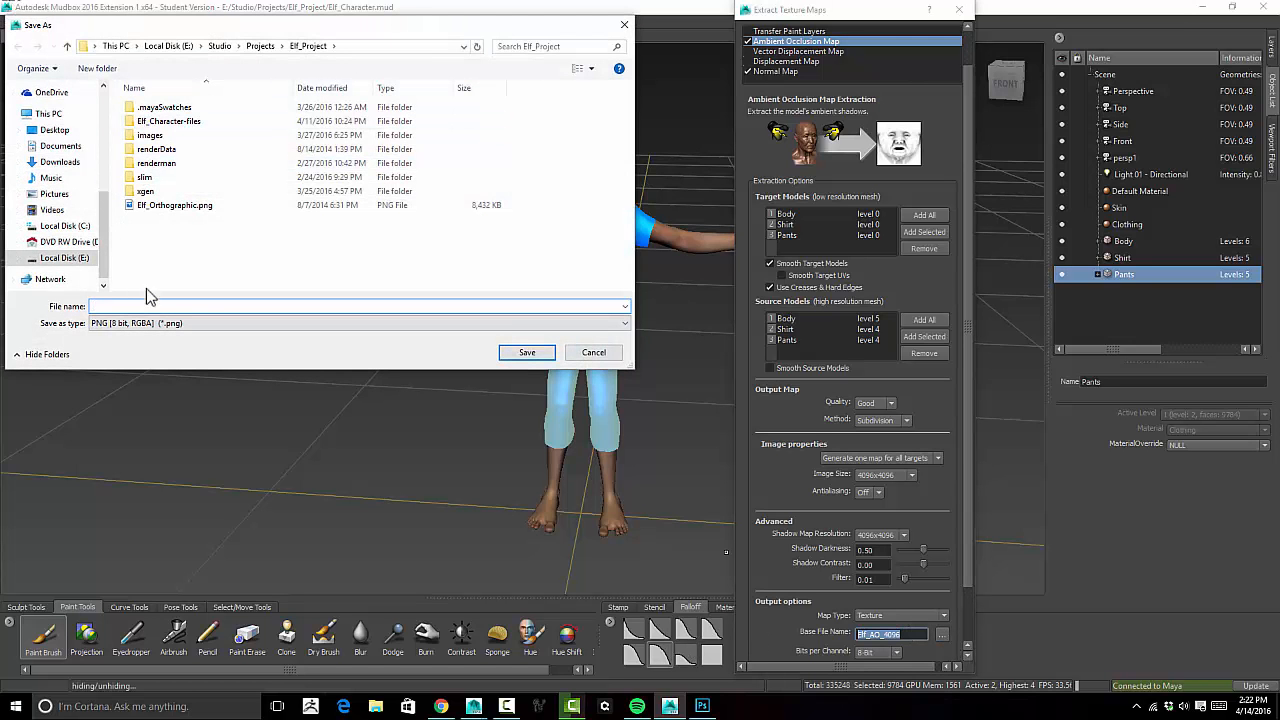
key("ctrl+v")
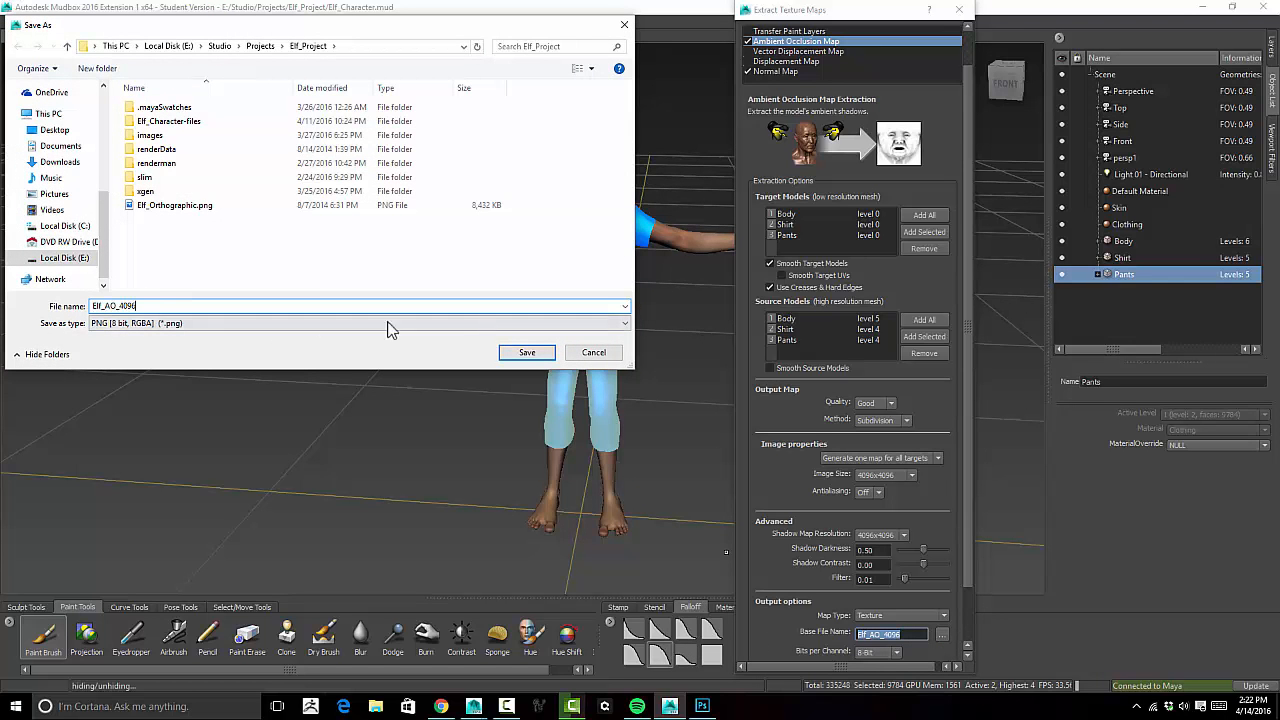
left_click(516, 353)
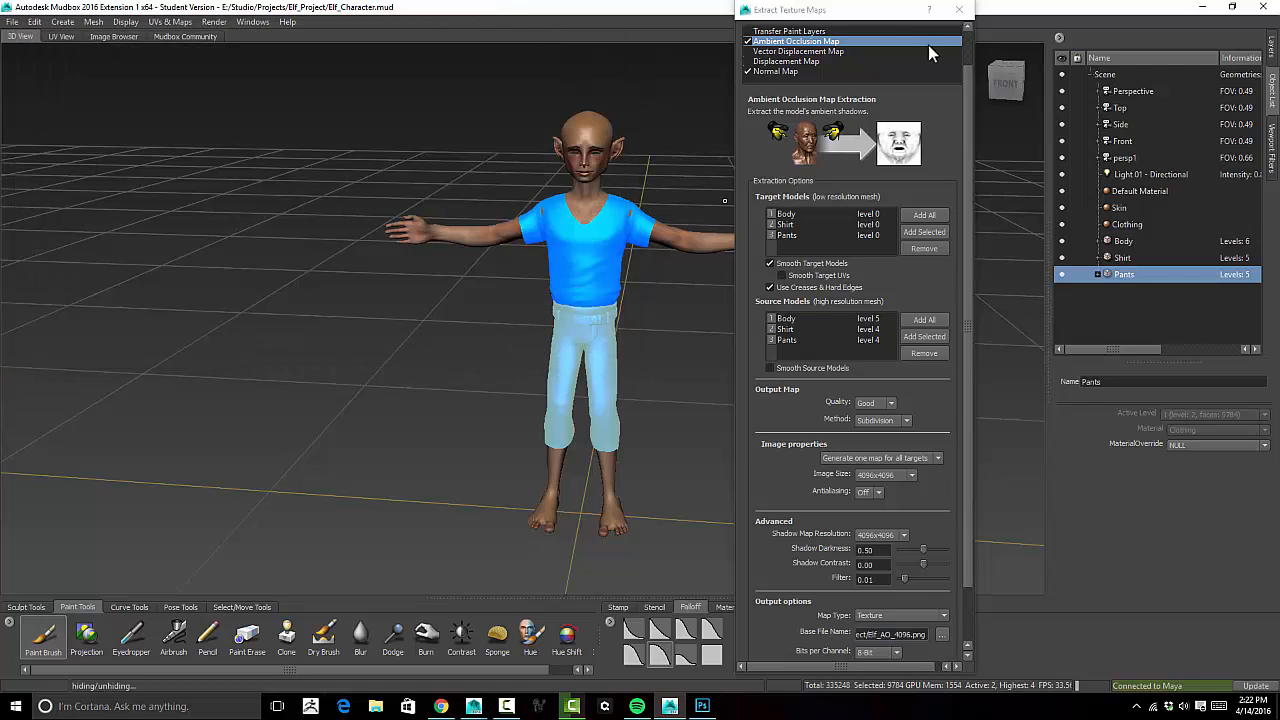
Extract the ambient occlusion and normal maps for the body, shirt and pants and dismiss the extraction results
left_click_drag(875, 10, 316, 26)
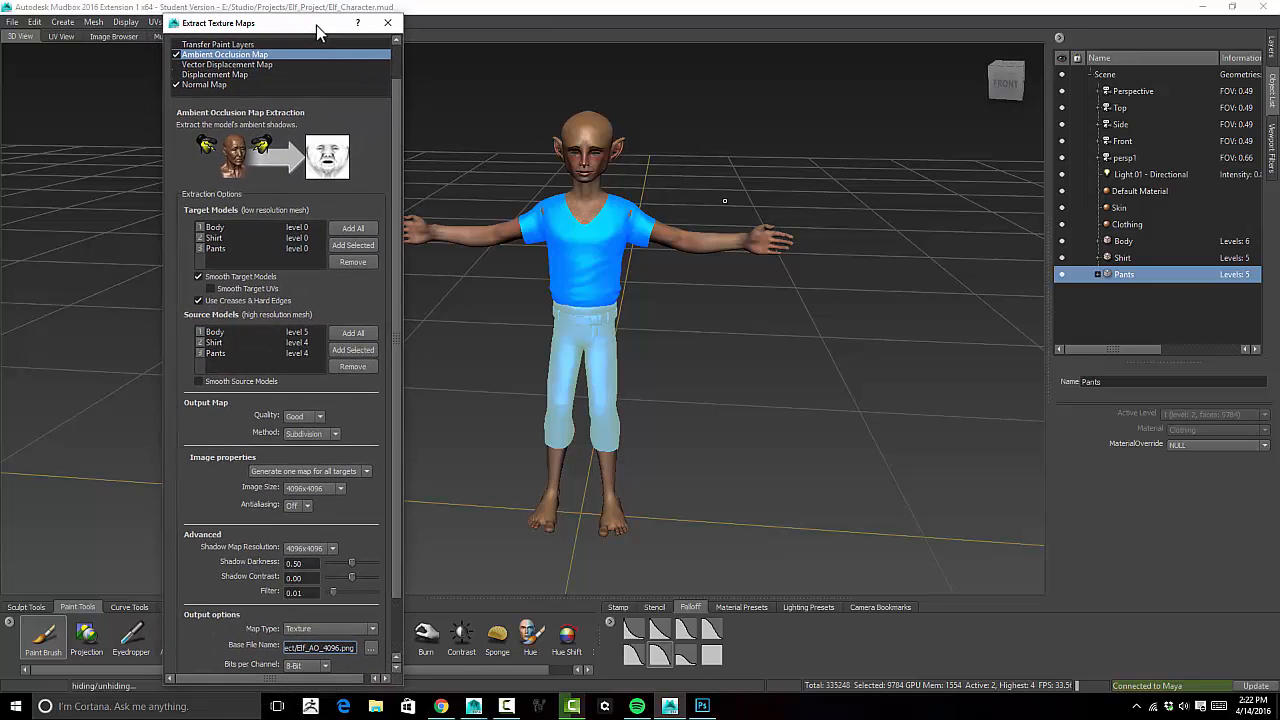
left_click_drag(396, 156, 418, 95)
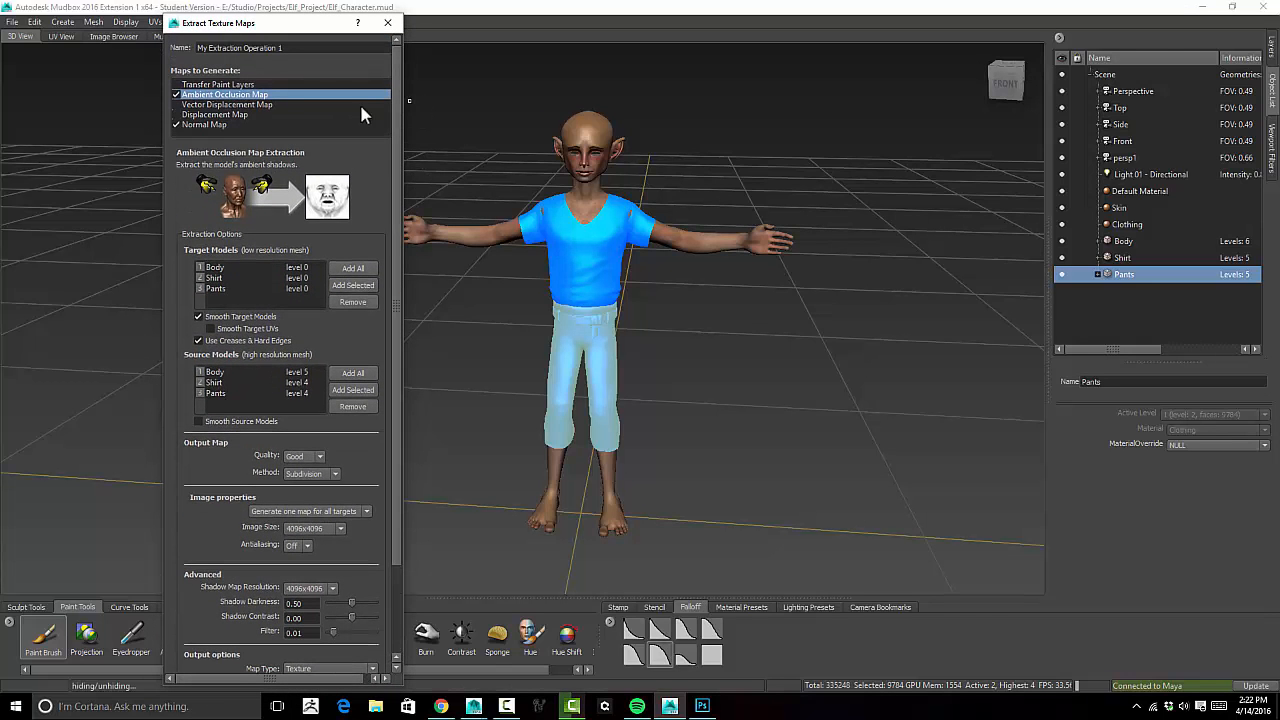
left_click_drag(402, 168, 416, 273)
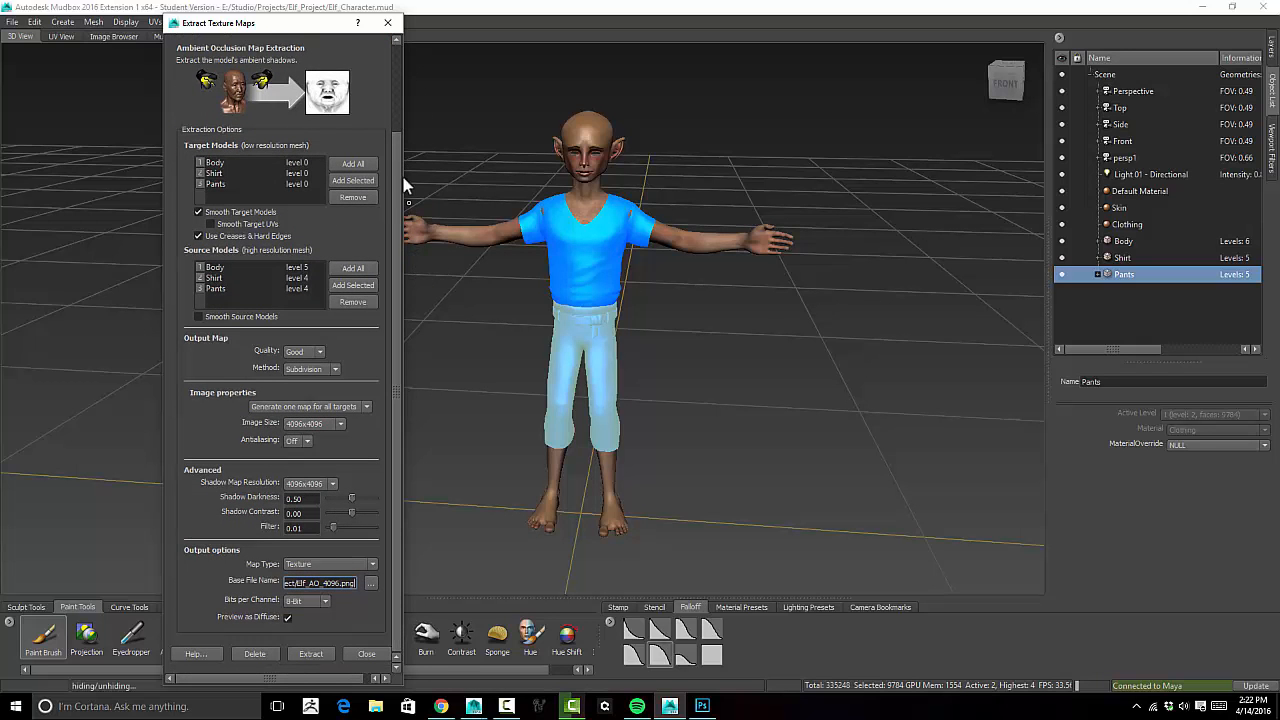
left_click_drag(395, 167, 424, 237)
left_click_drag(323, 33, 368, 28)
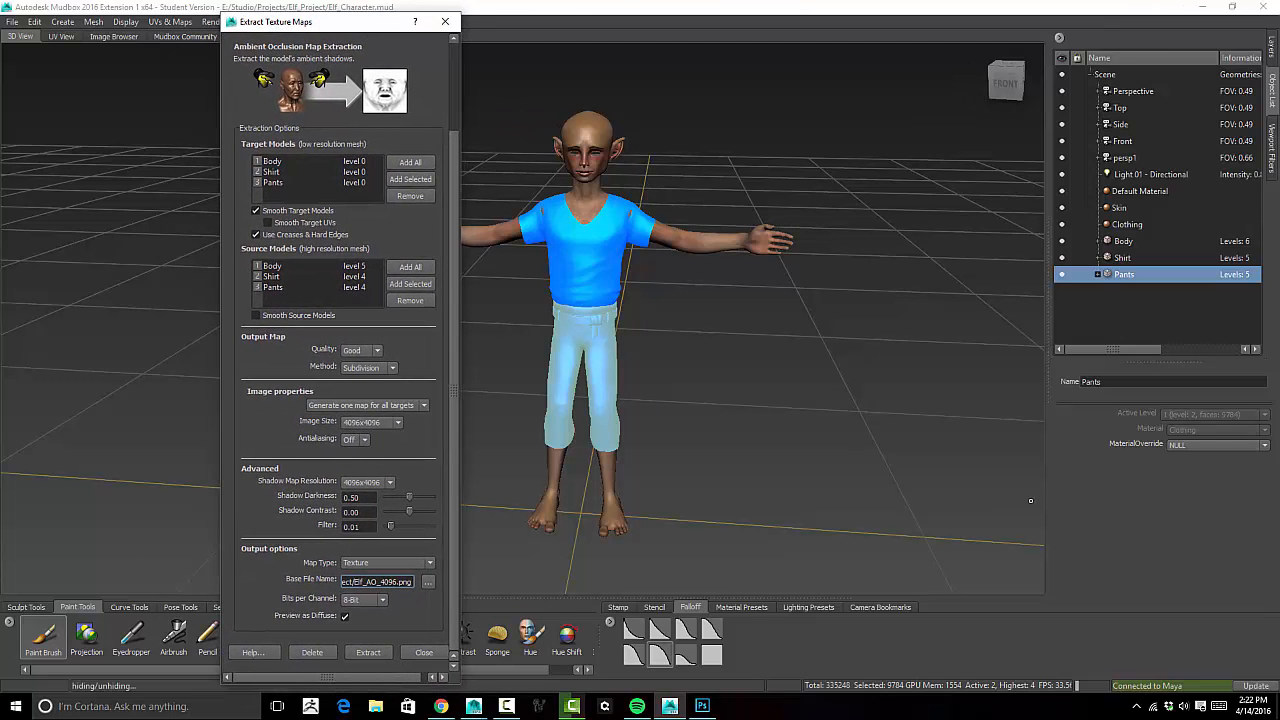
left_click(368, 653)
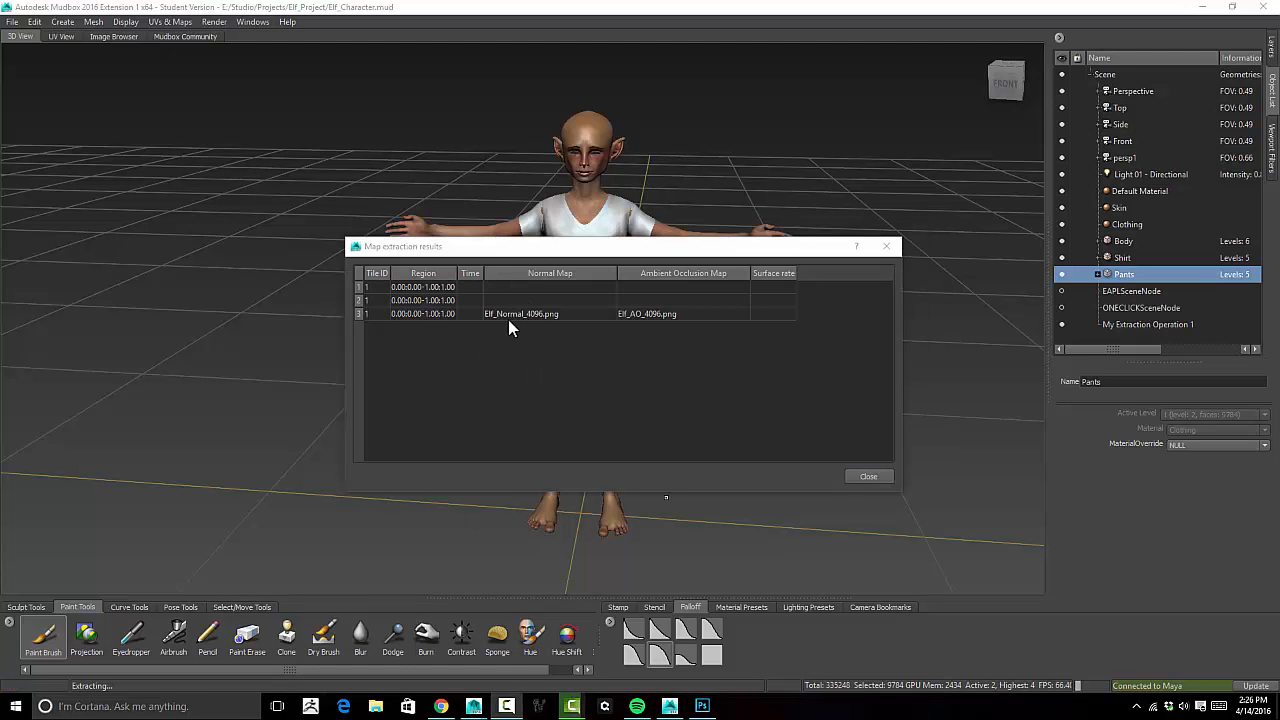
mouse_move(662, 246)
left_mouse_down()
mouse_move(670, 340)
mouse_move(665, 180)
mouse_move(628, 203)
mouse_move(646, 250)
mouse_move(674, 236)
mouse_move(664, 231)
left_mouse_up()
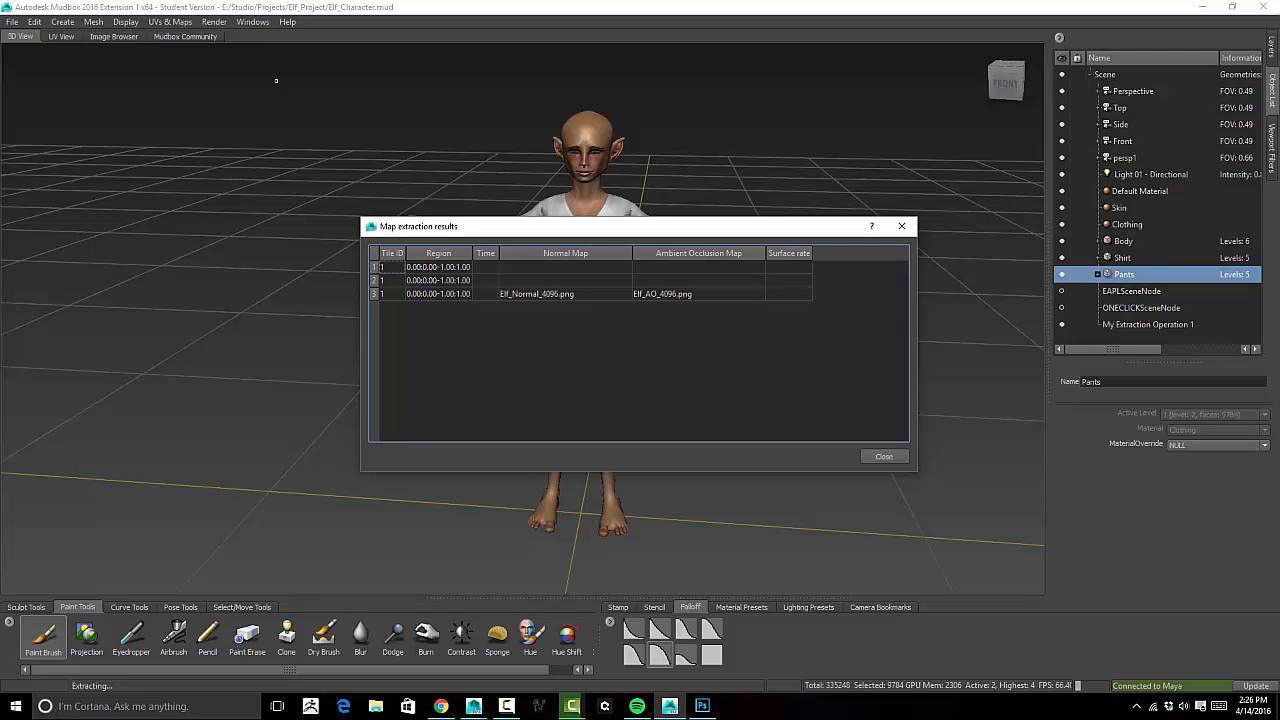
left_click(899, 461)
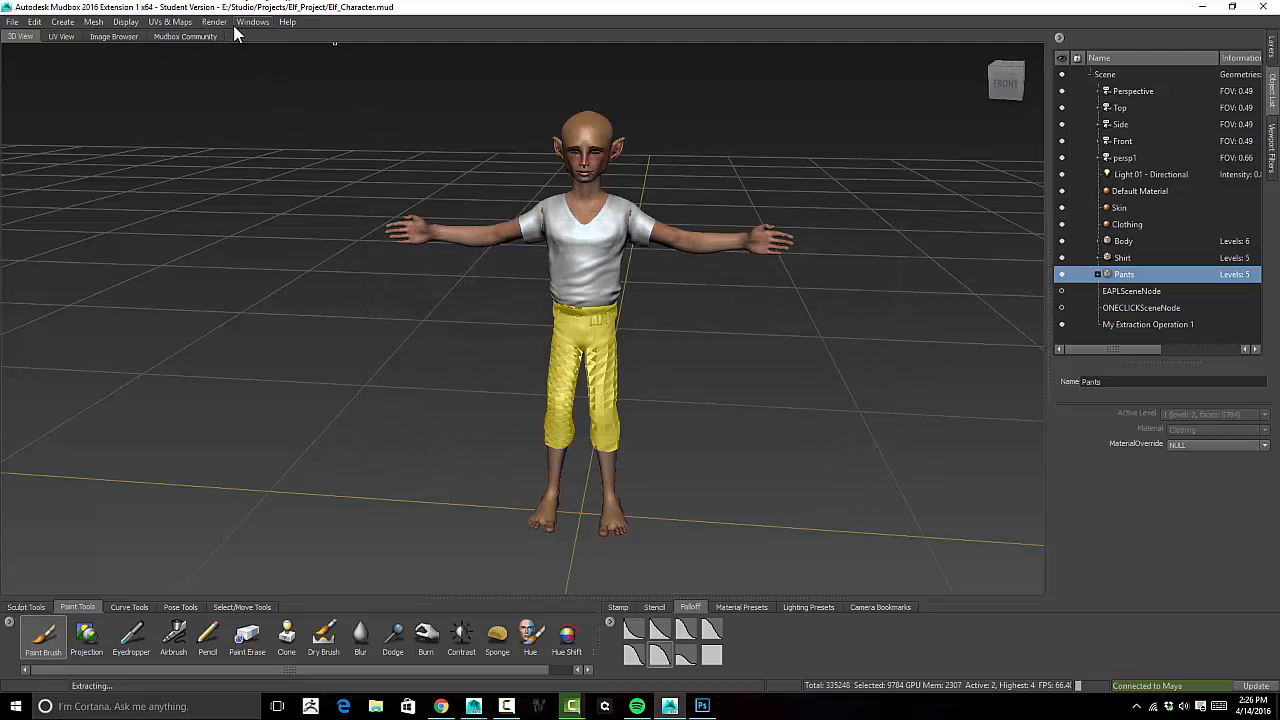
Reopen My Extraction Operation 1 and remove Shirt and Pants from its target models
left_click(183, 26)
mouse_move(210, 110)
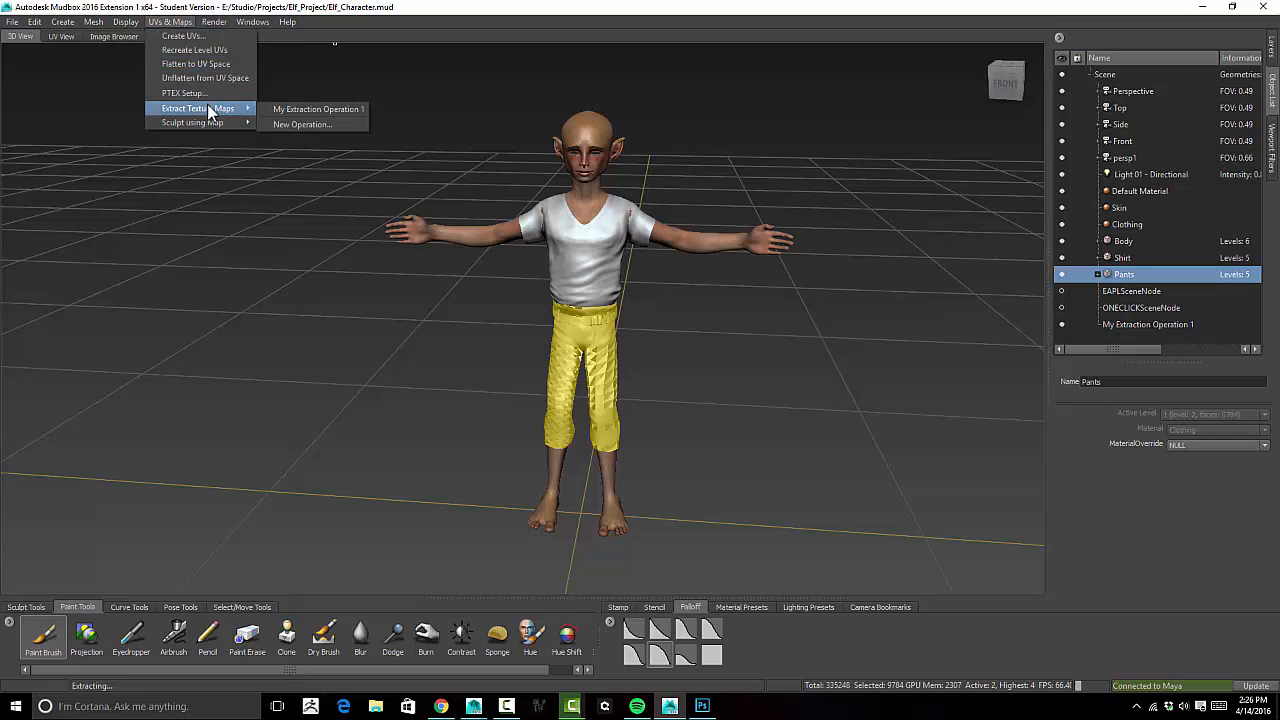
left_click(337, 110)
left_click_drag(645, 248, 621, 112)
left_click(565, 176)
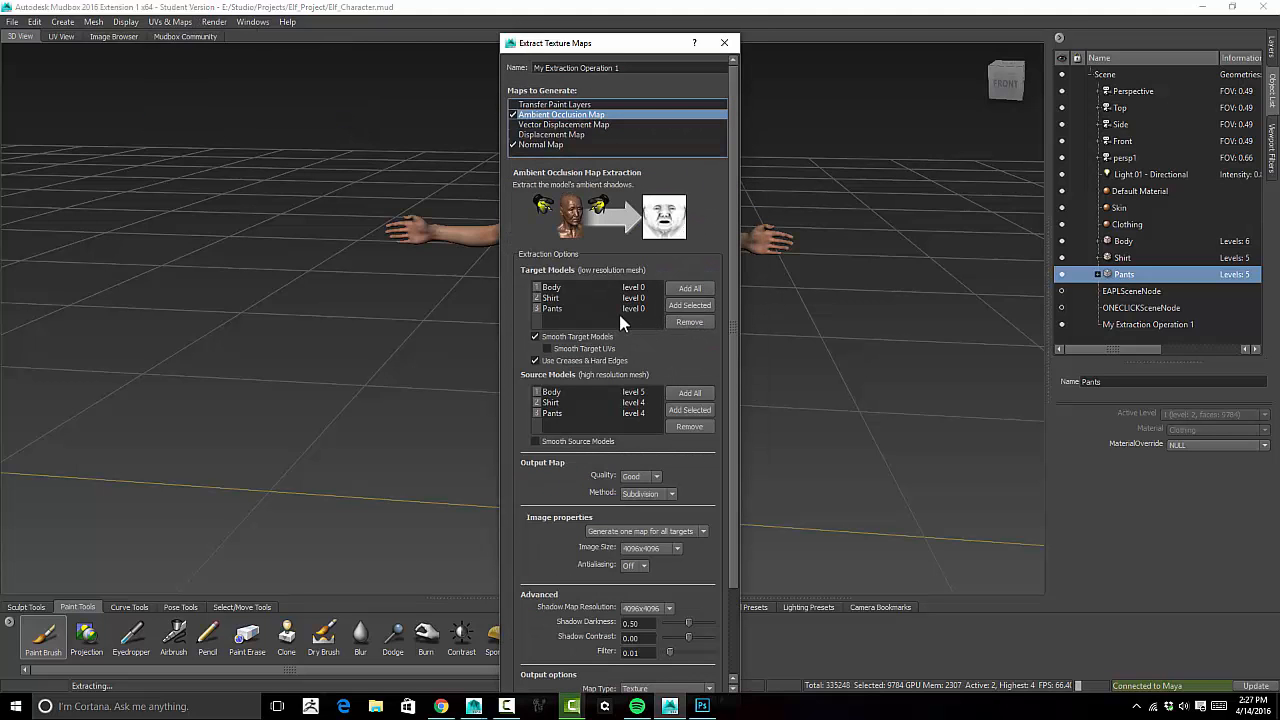
left_click(564, 307)
left_click(562, 298, "shift")
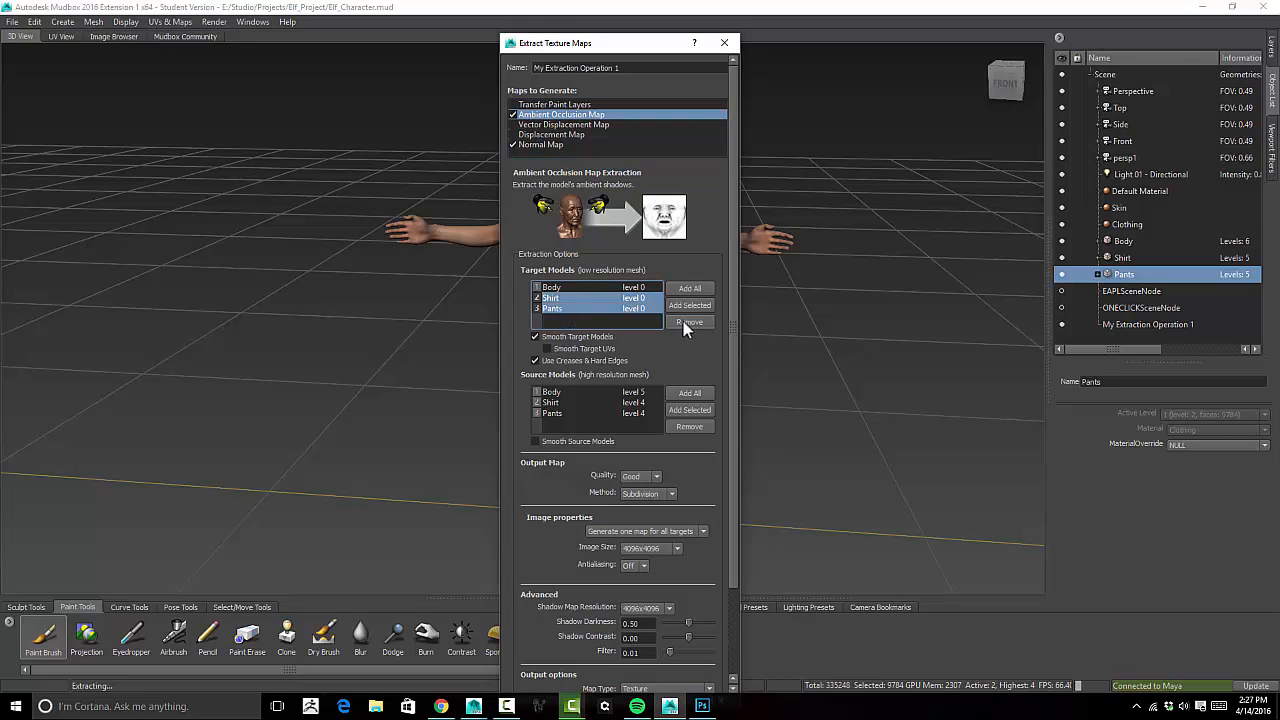
left_click(683, 321)
Remove Shirt and Pants from the source models, keeping only Body
left_click(556, 413)
left_click(556, 402, "shift")
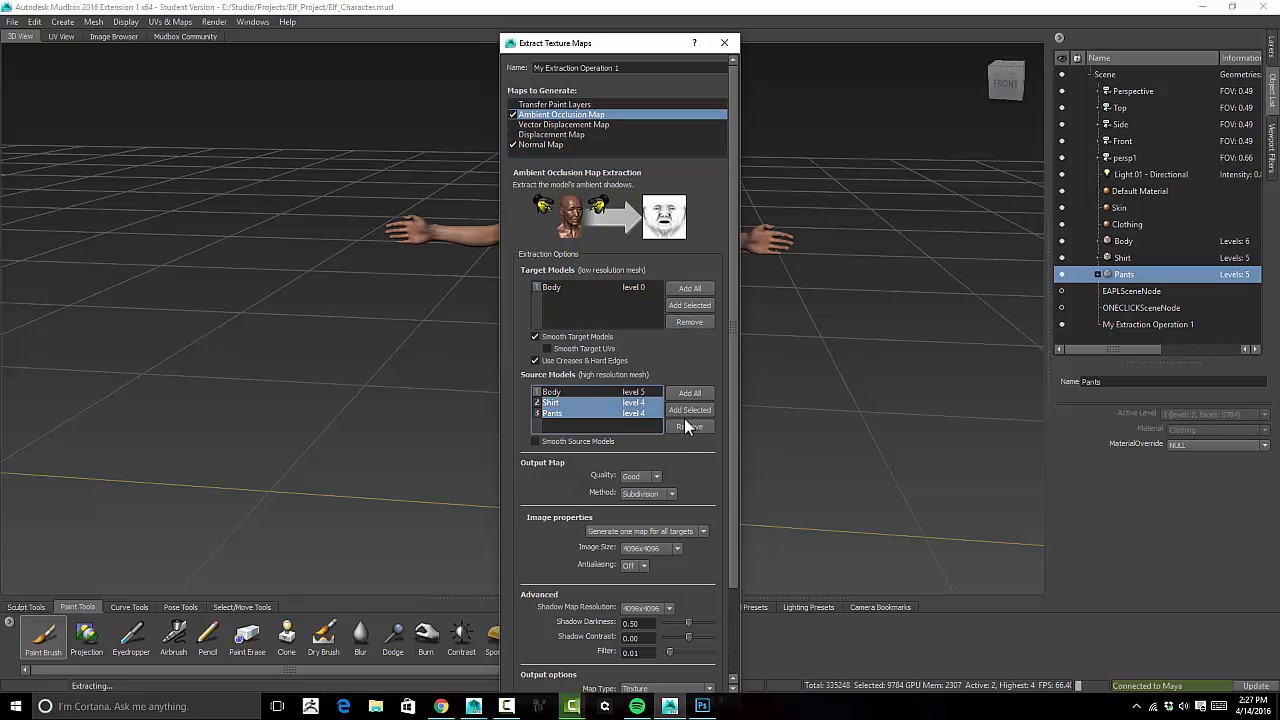
left_click(689, 426)
Insert Body_ into the normal map's base file name so it reads Elf_Body_Normal_4096
left_click(555, 143)
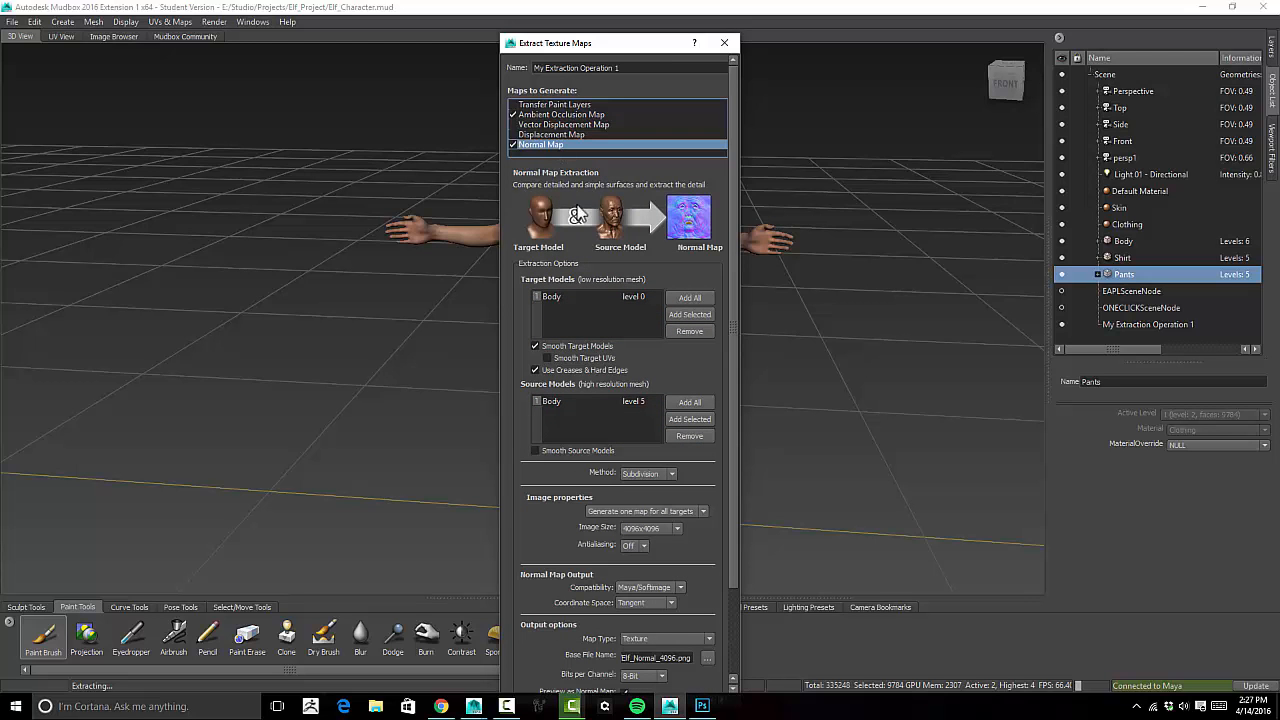
left_click_drag(618, 50, 753, 15)
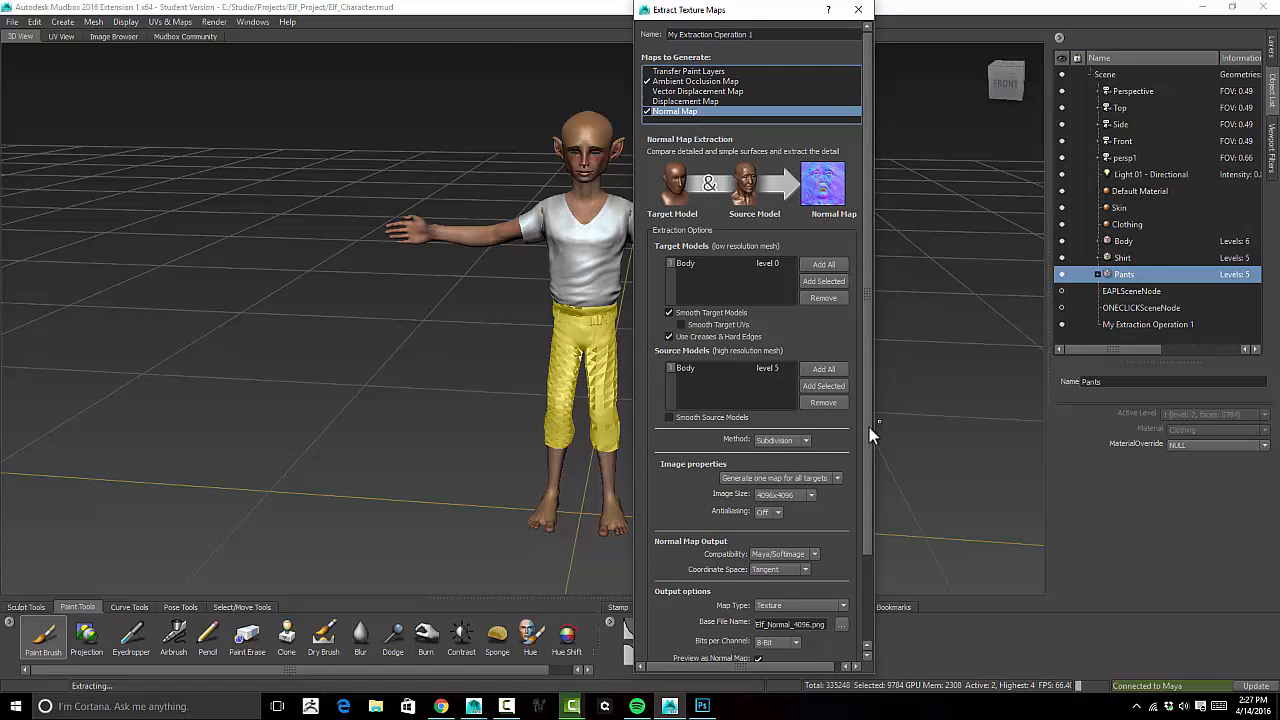
left_click_drag(869, 427, 867, 544)
left_click(770, 520)
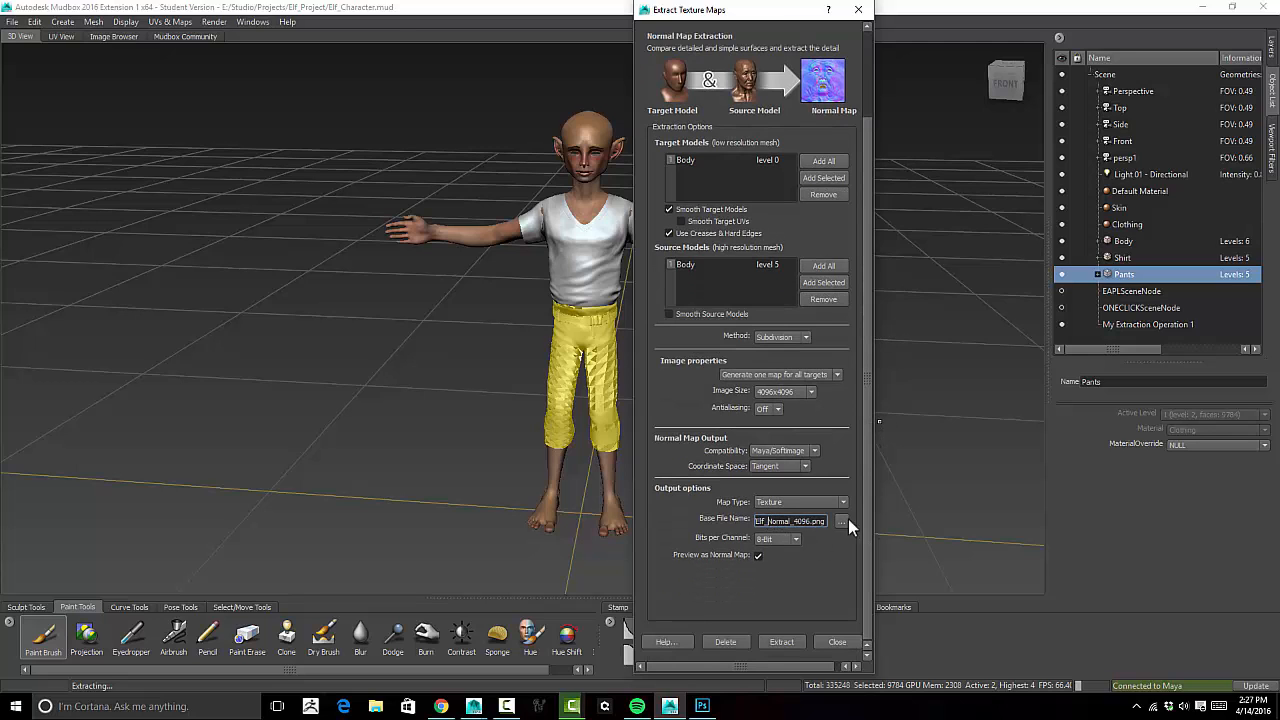
type("Body_")
Insert Body_ into the ambient occlusion map's base file name so it reads Elf_Body_AO_4096
scroll(781, 205, "up", 3)
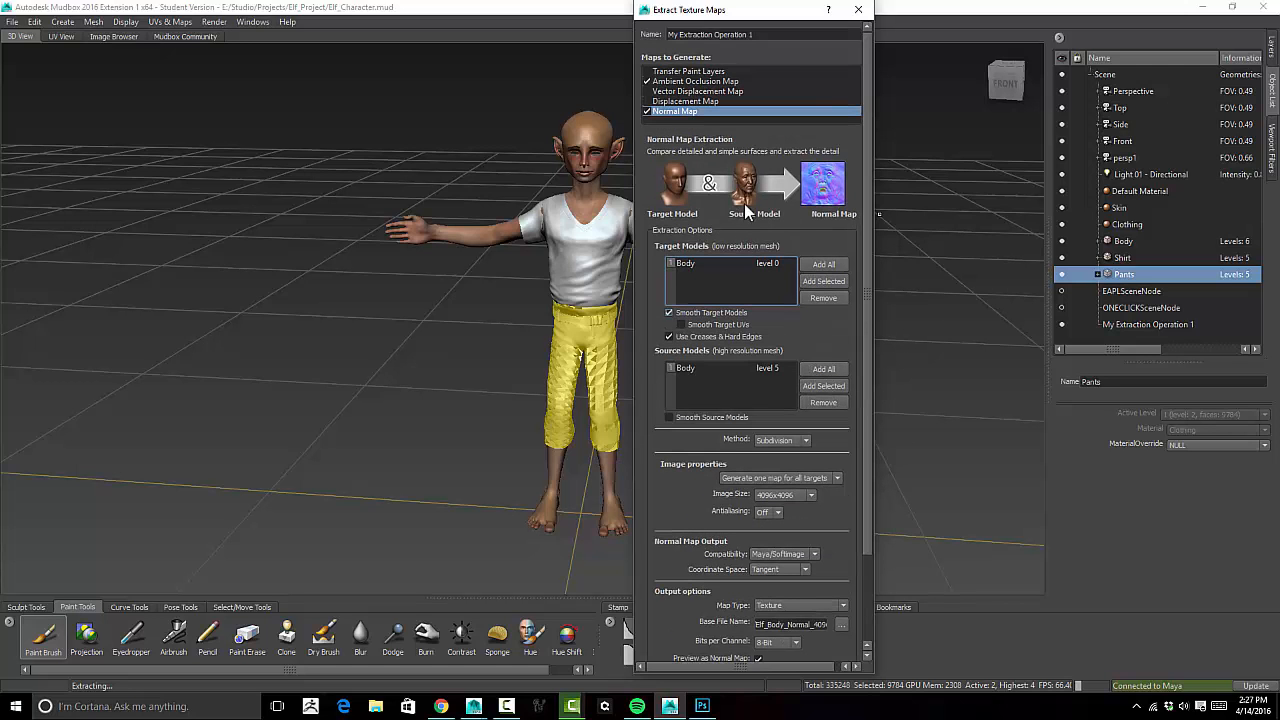
left_click(708, 79)
scroll(737, 306, "down", 3)
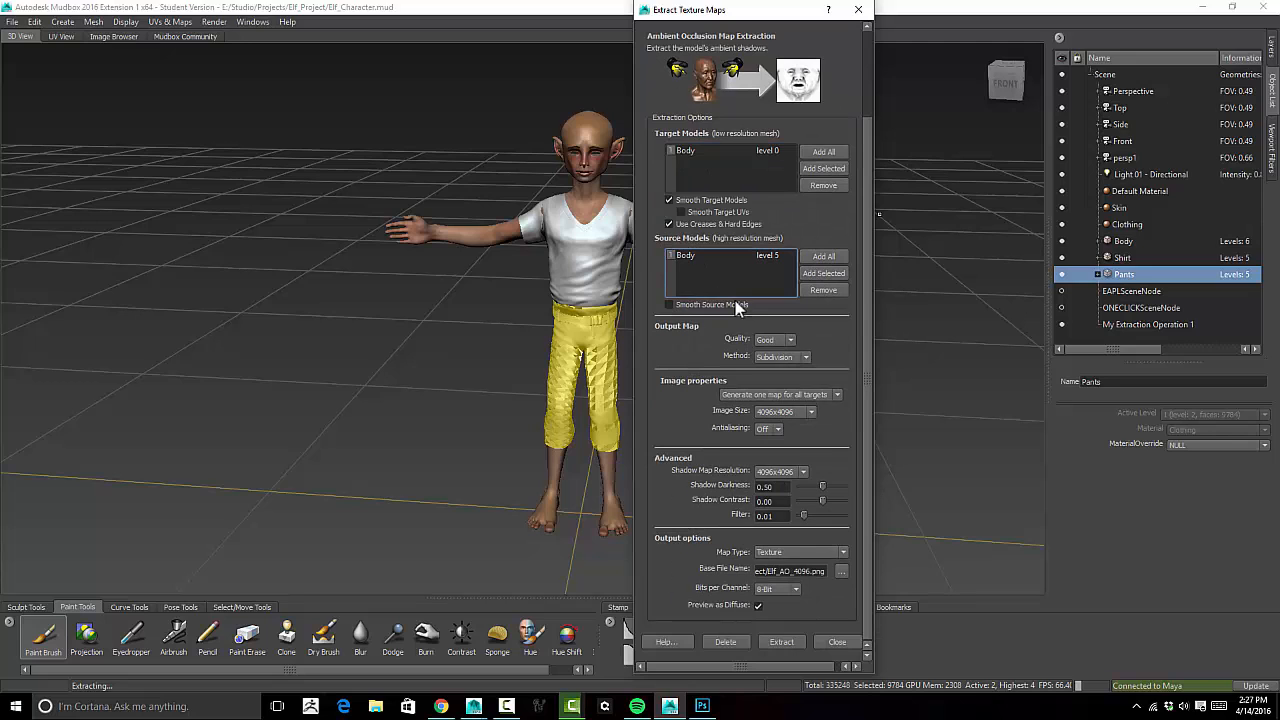
left_click(779, 571)
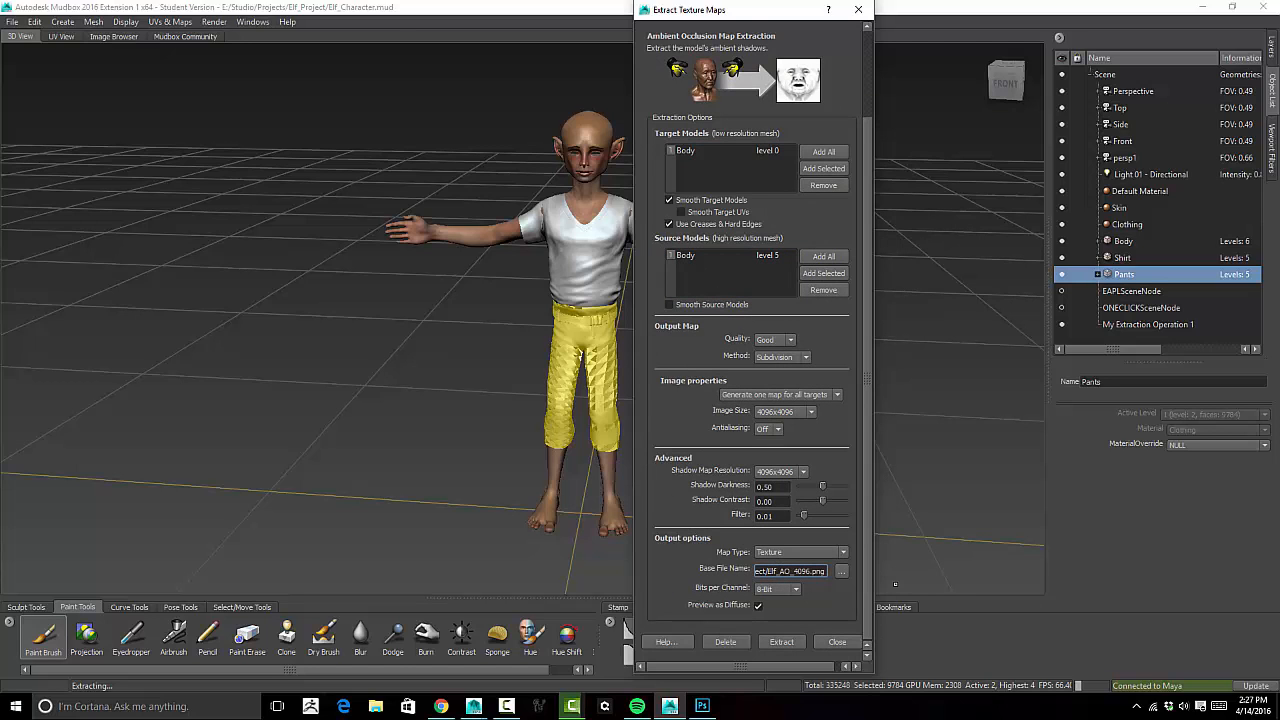
type("_Body_")
Extract the ambient occlusion and normal maps for the body and dismiss the extraction results
left_click_drag(774, 15, 768, 54)
left_click(778, 672)
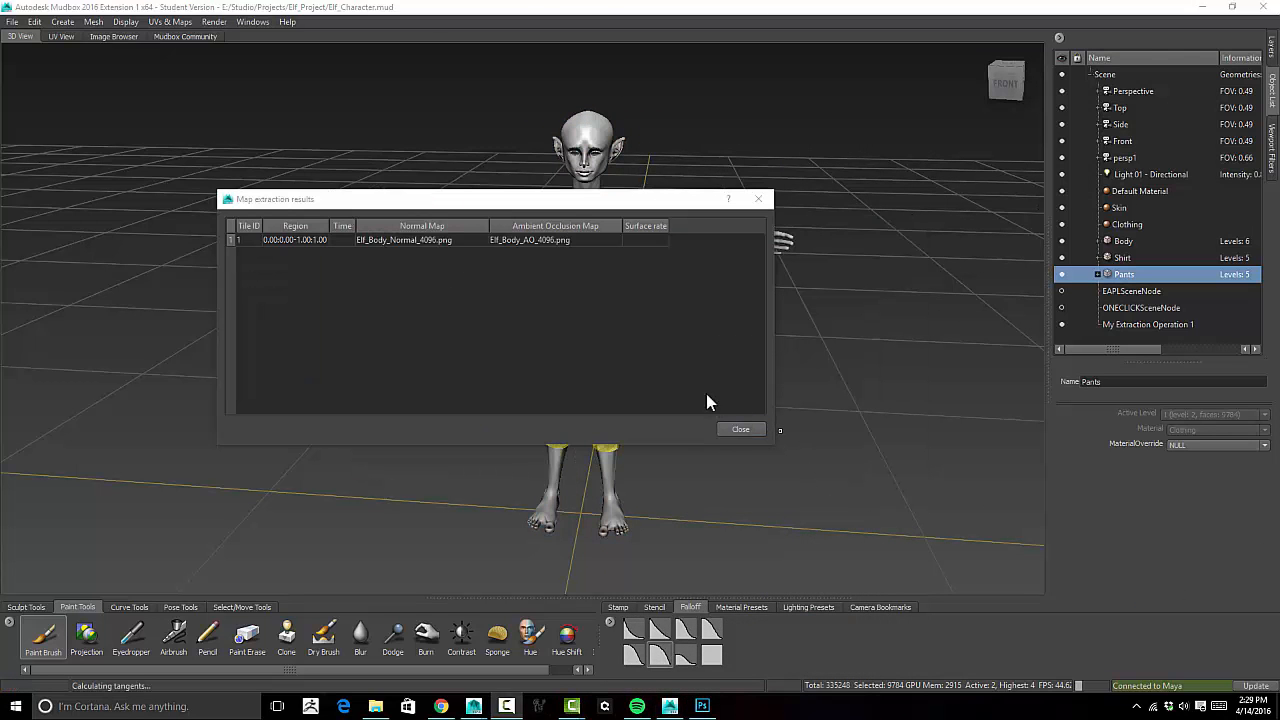
left_click(740, 430)
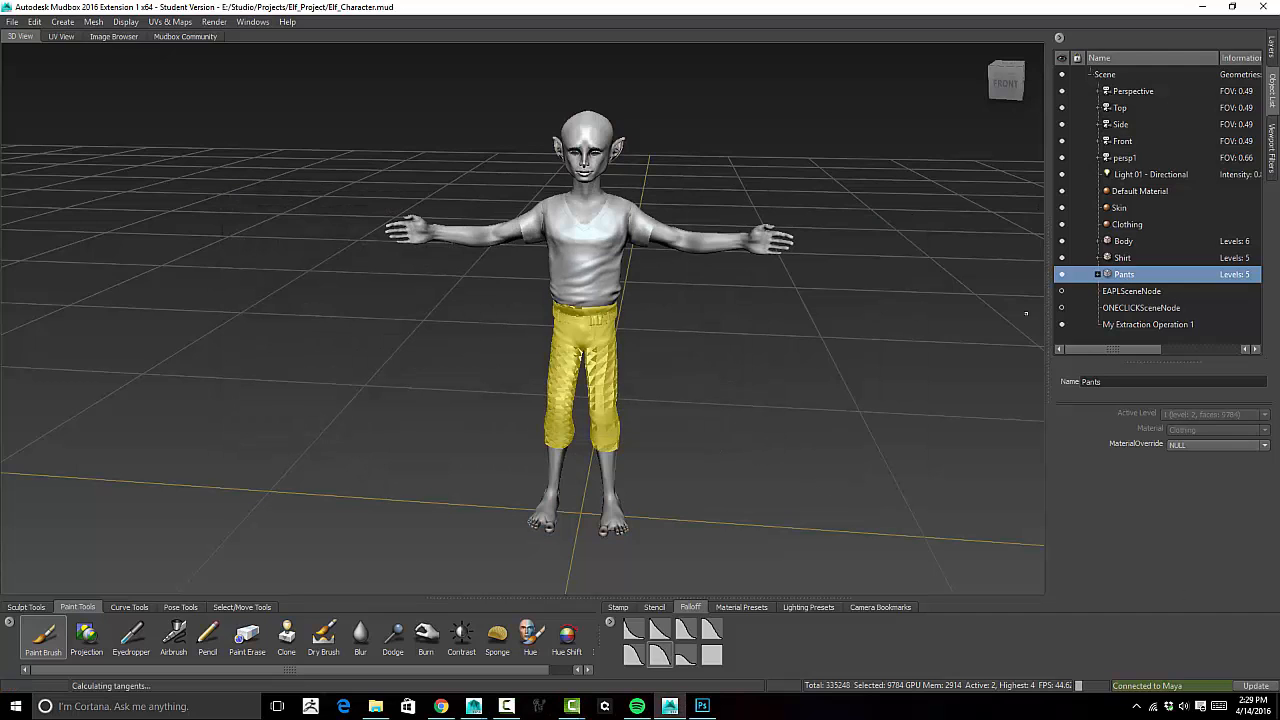
Select Body, expand its Normal Map paint layers and set the Elf_Body_AO diffuse layer's blend mode to Multiply
left_click(1272, 45)
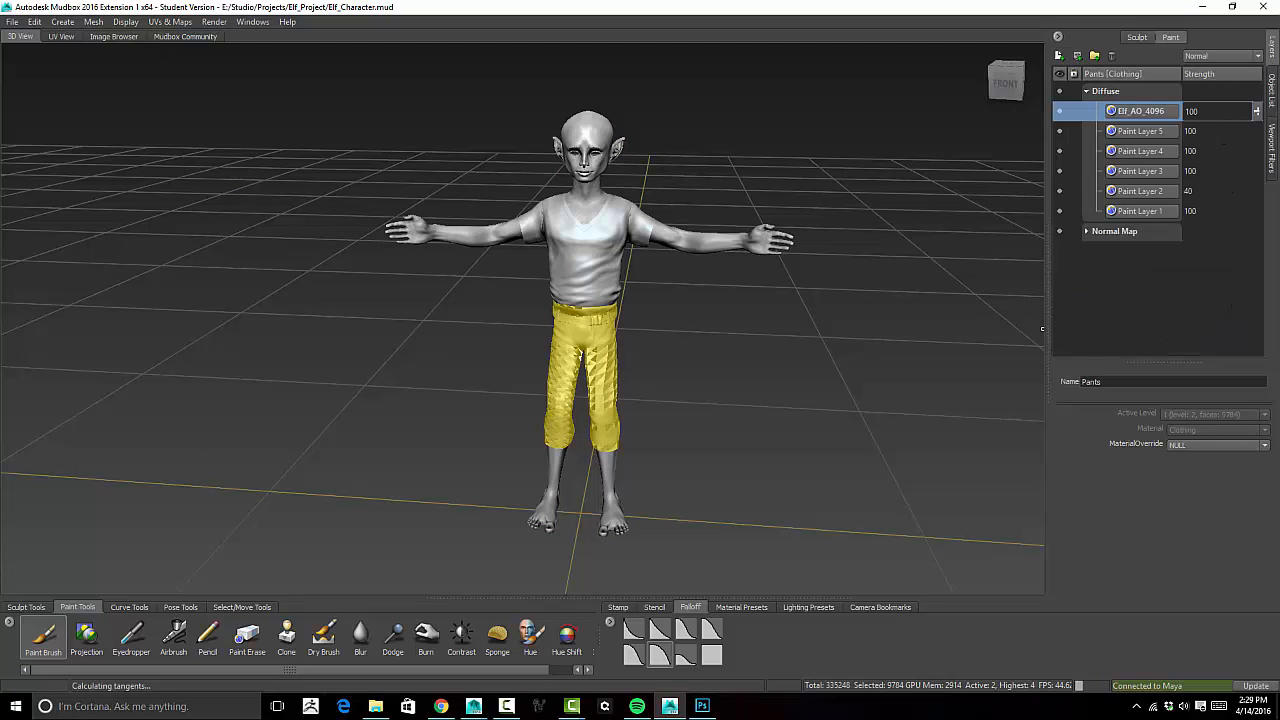
left_click(1272, 100)
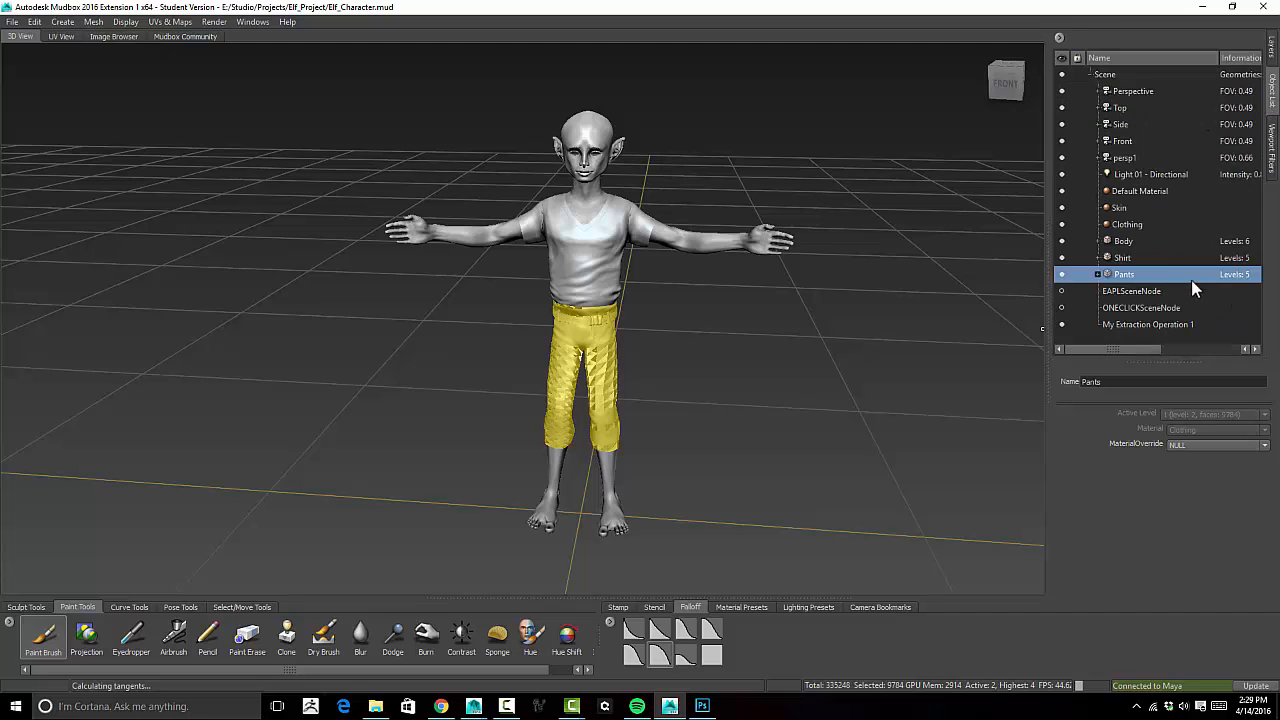
left_click(1123, 242)
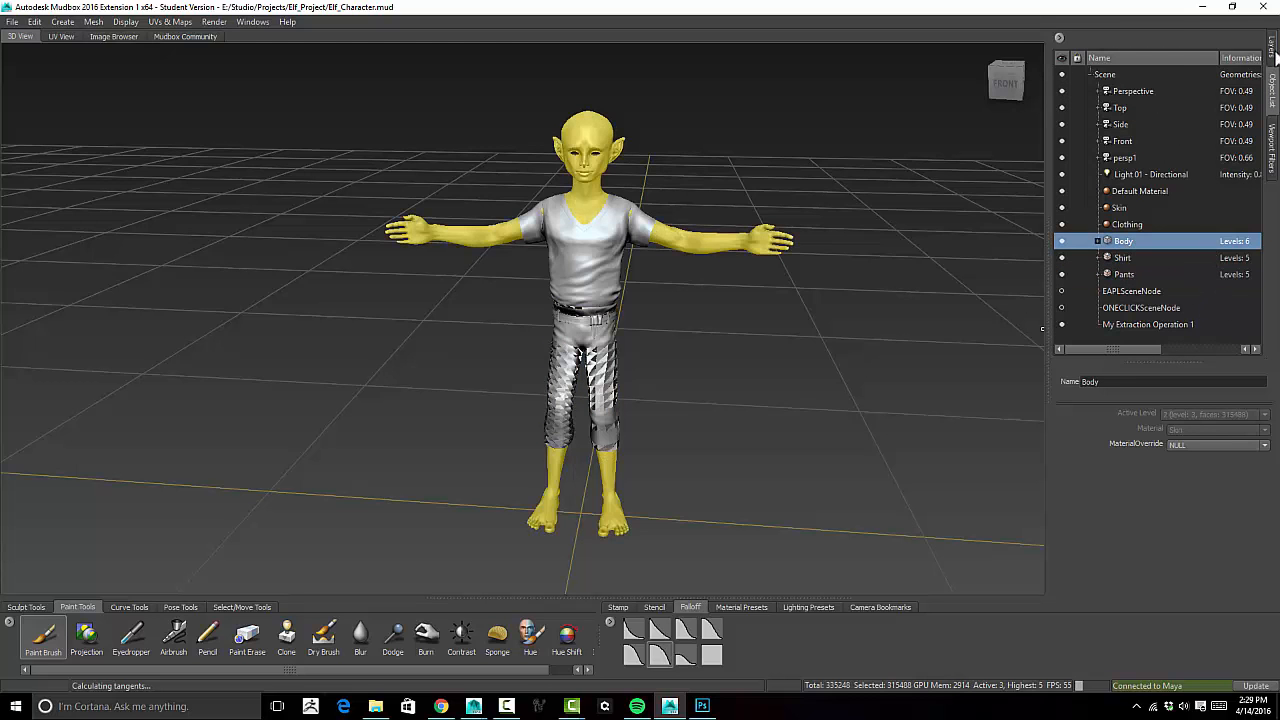
left_click(1274, 50)
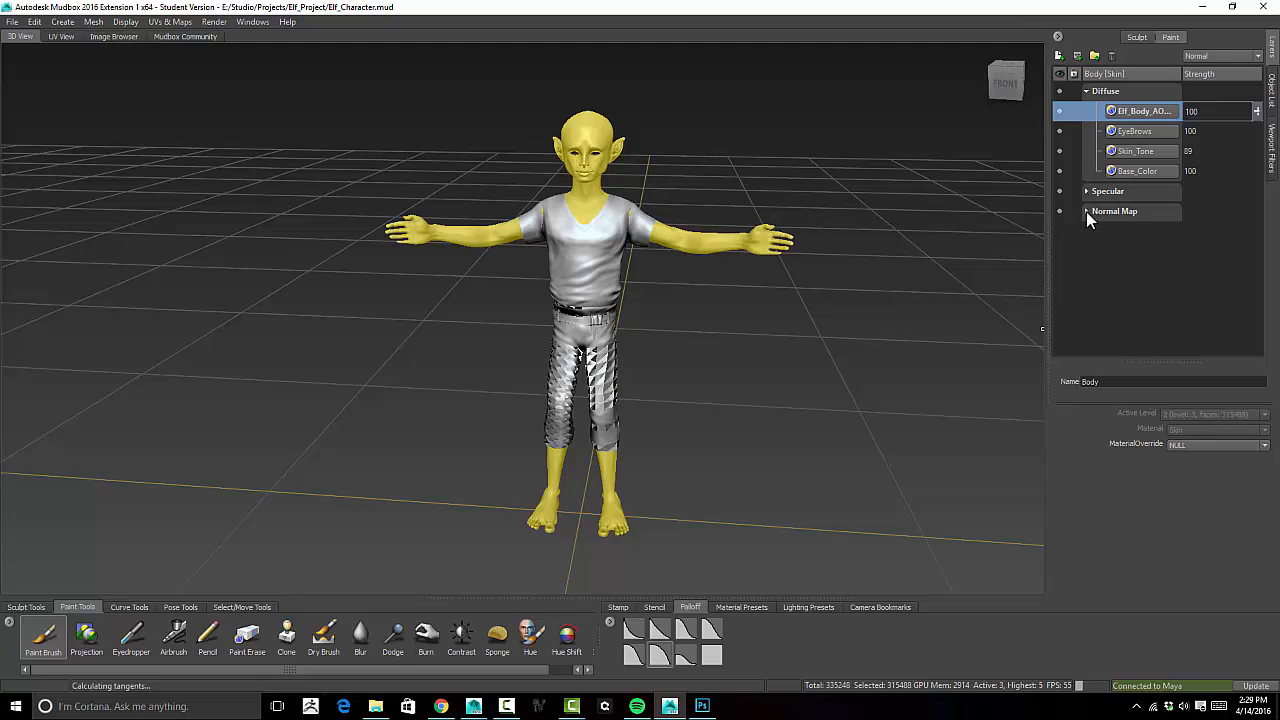
left_click(1086, 211)
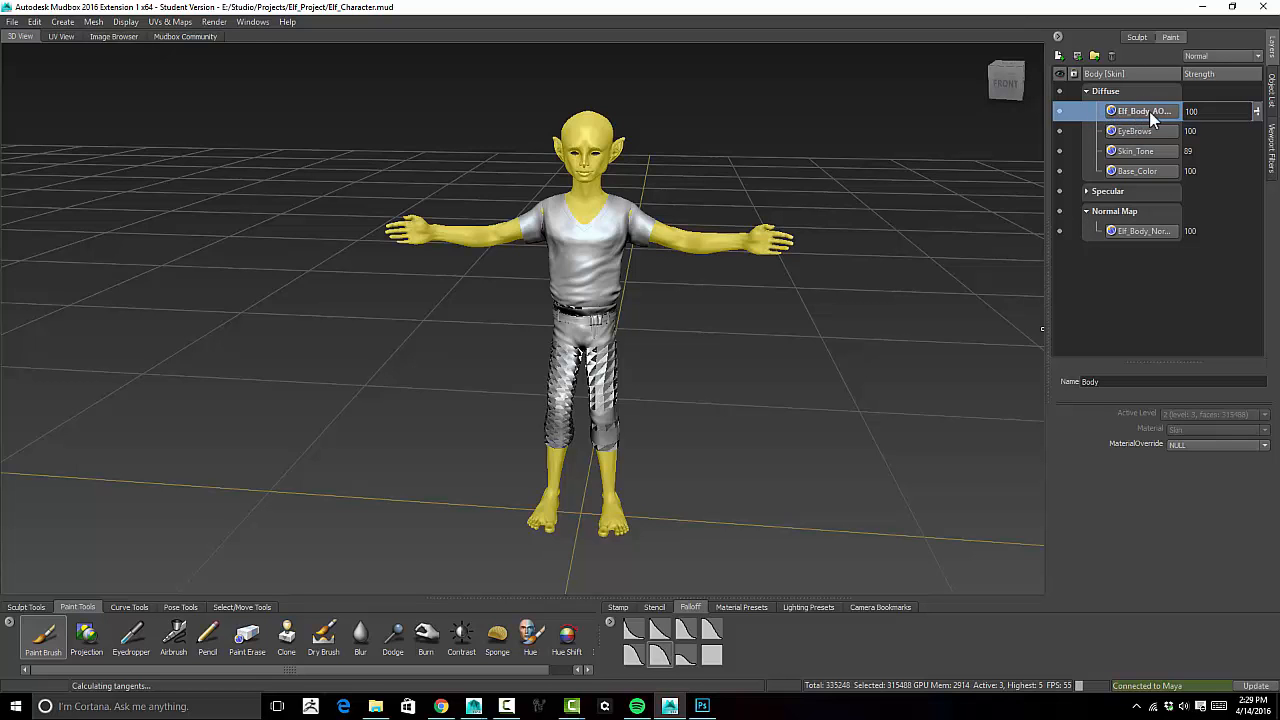
left_click(1238, 59)
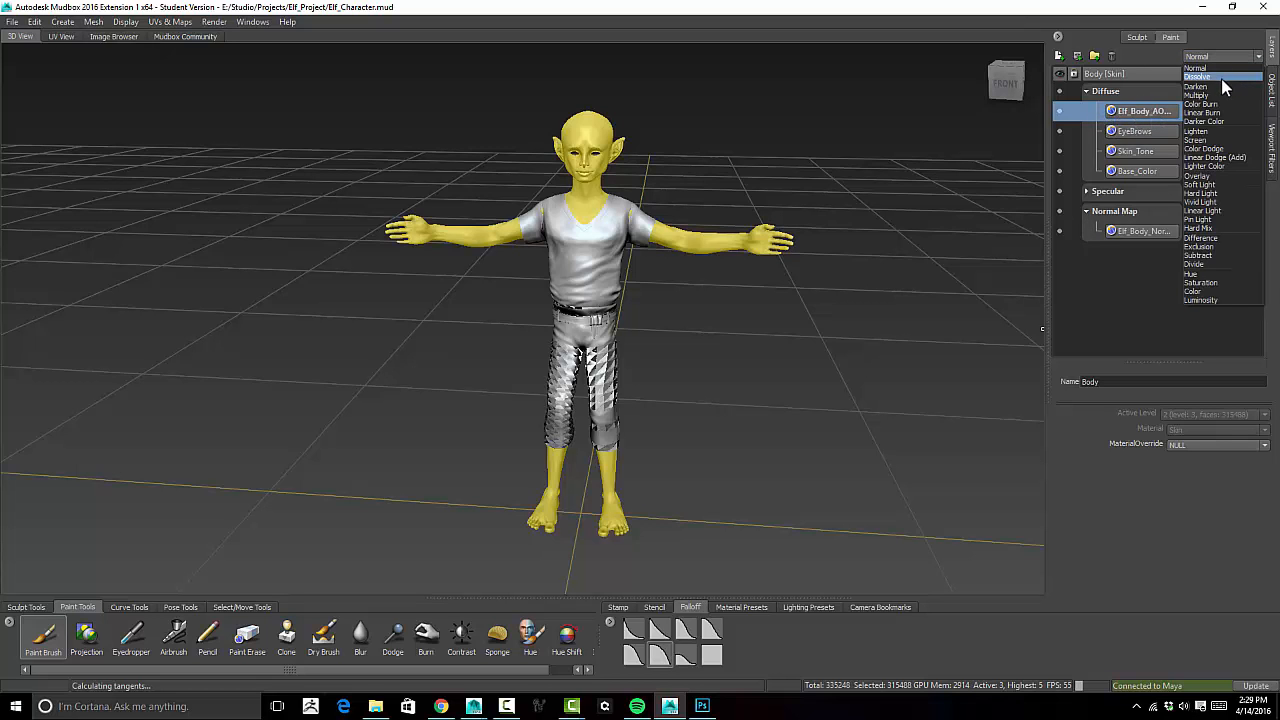
left_click(1217, 94)
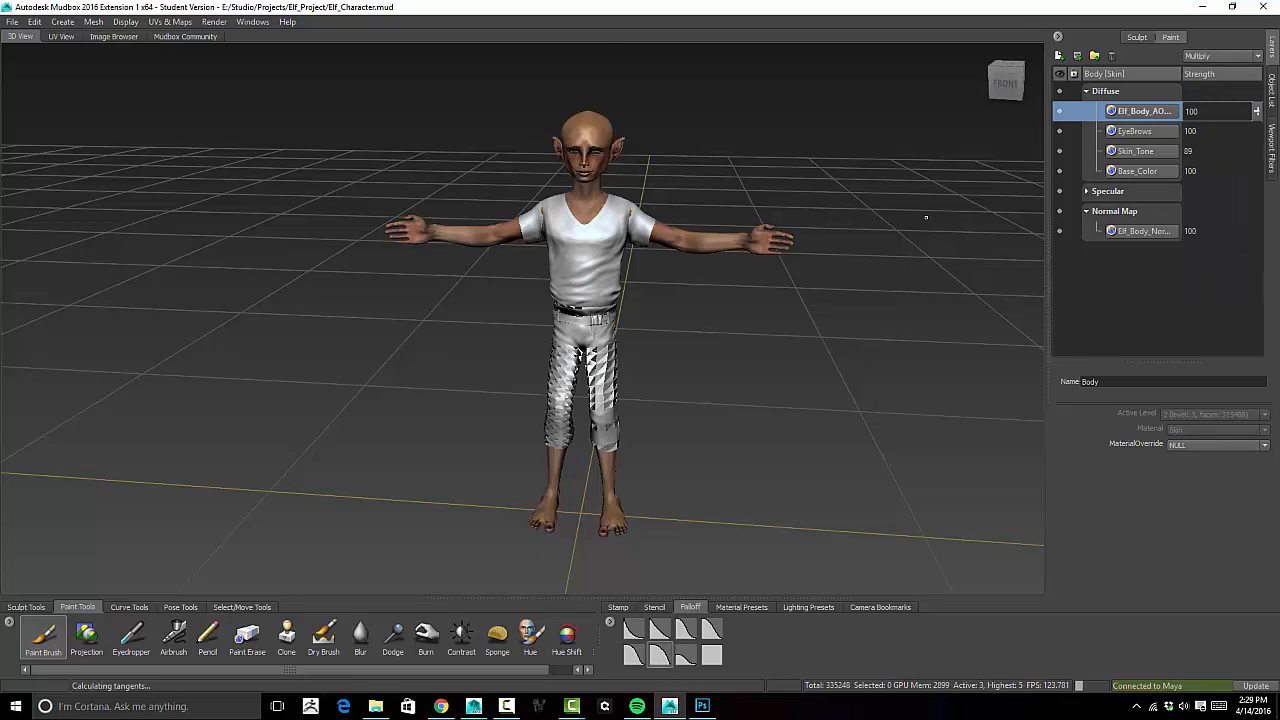
Examine the multiplied ambient occlusion up close on the elf's face, ears and neck
left_click_drag(923, 214, 679, 198, "alt")
right_click_drag(679, 198, 898, 155, "alt")
middle_click_drag(898, 155, 831, 234, "alt")
left_click_drag(831, 234, 810, 240, "alt")
left_click_drag(796, 236, 822, 234, "alt")
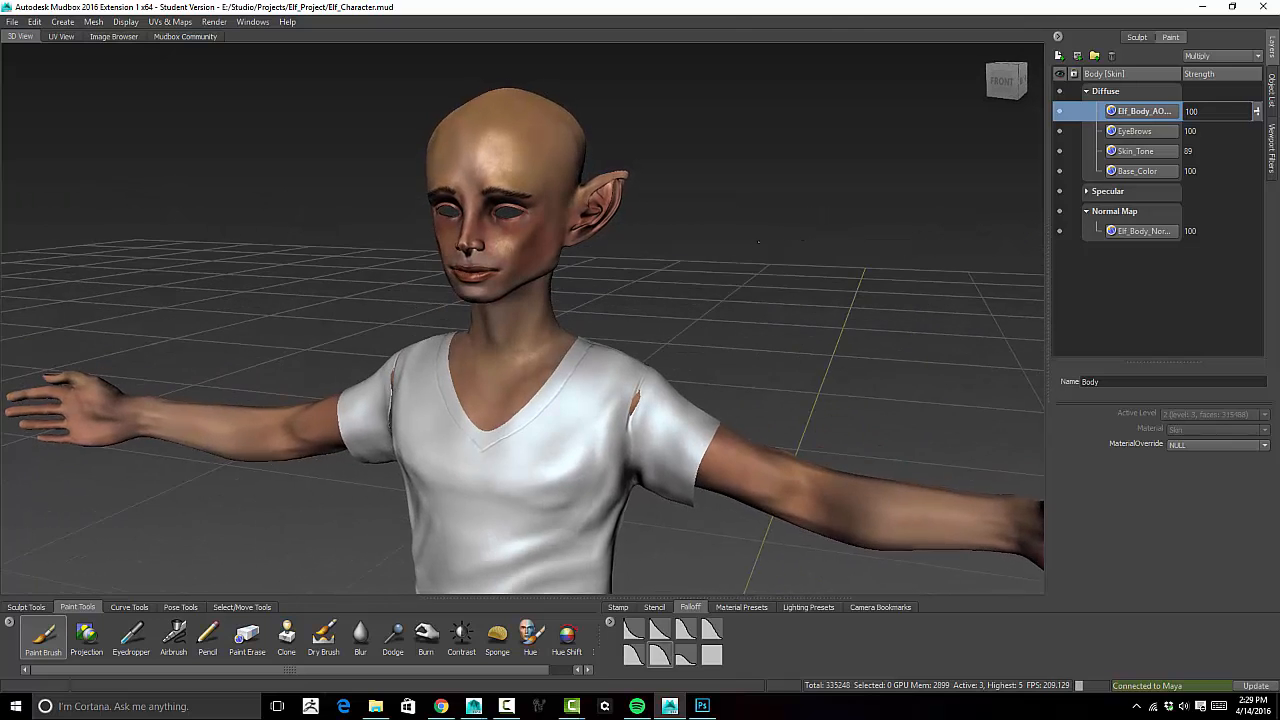
right_click_drag(822, 234, 966, 220, "alt")
left_click_drag(966, 220, 775, 228, "alt")
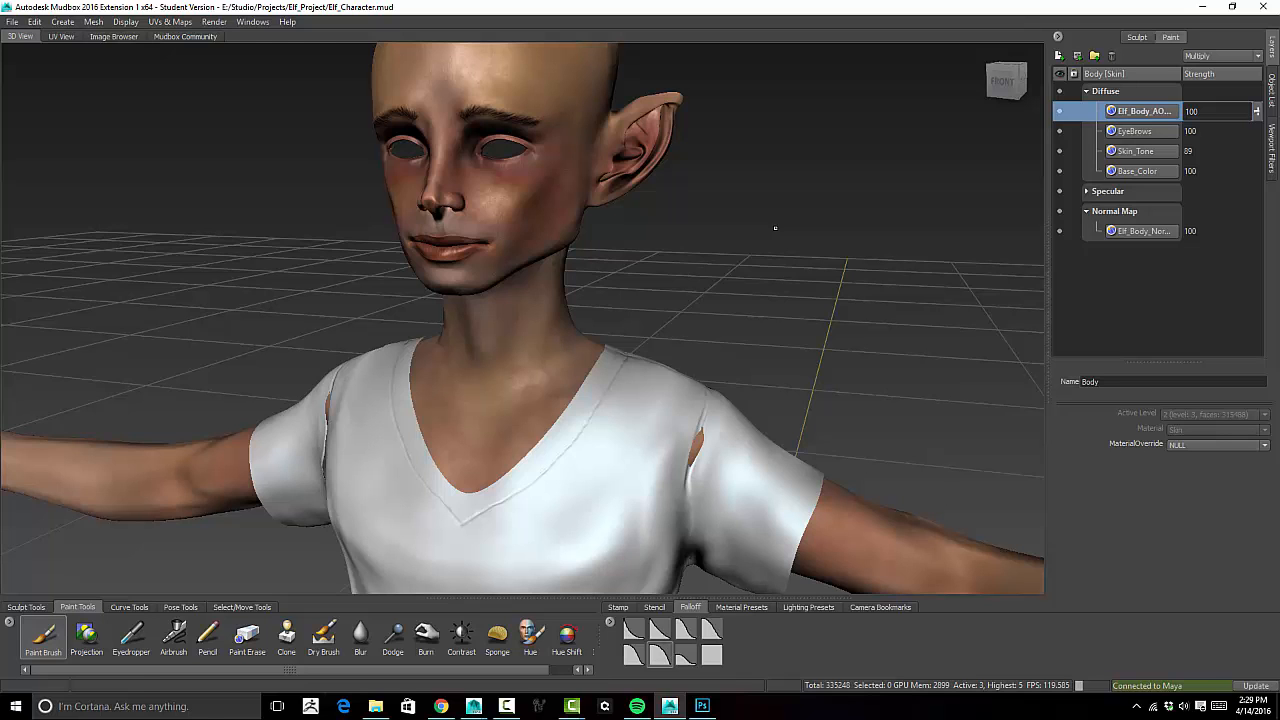
Step the elf meshes down to subdivision level 0 and check the maps on the head and torso
key("Page_Down")
key("Page_Down")
key("Page_Down")
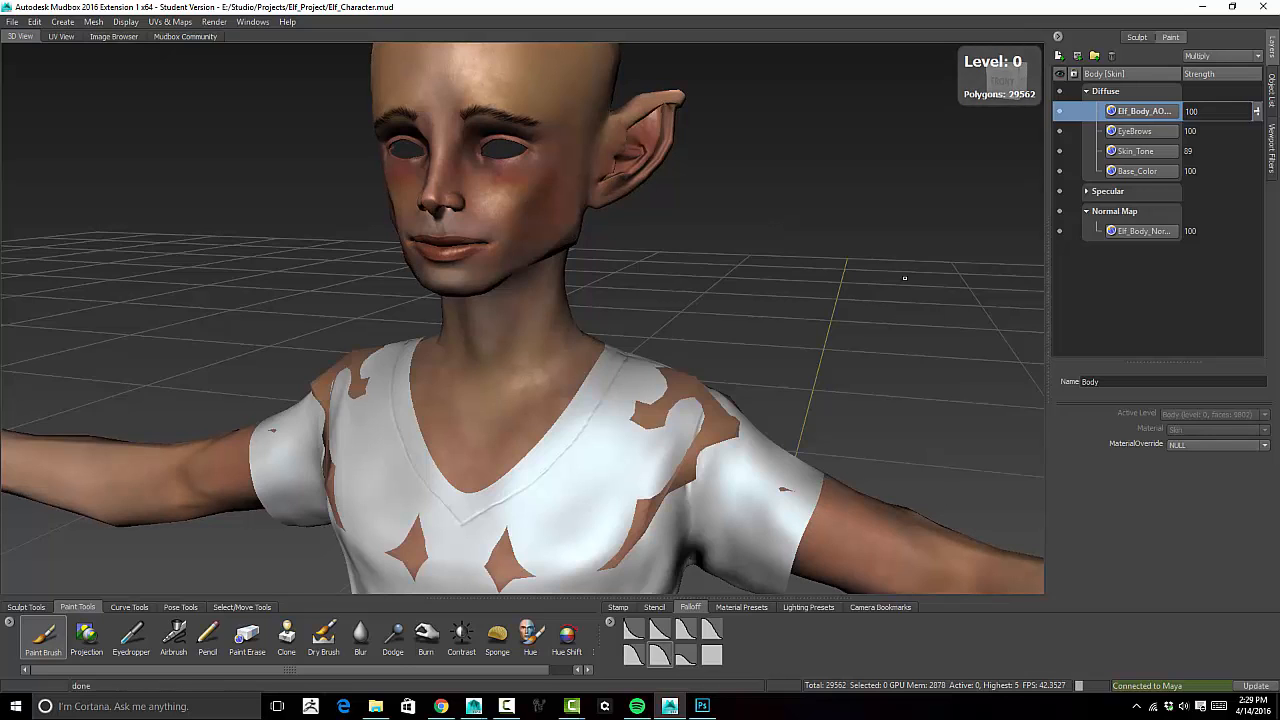
mouse_move(904, 278)
left_mouse_down("alt")
mouse_move(697, 247)
mouse_move(636, 253)
mouse_move(898, 285)
mouse_move(760, 420)
mouse_move(513, 188)
mouse_move(600, 240)
mouse_move(782, 305)
left_mouse_up("alt")
right_click_drag(818, 297, 680, 294, "alt")
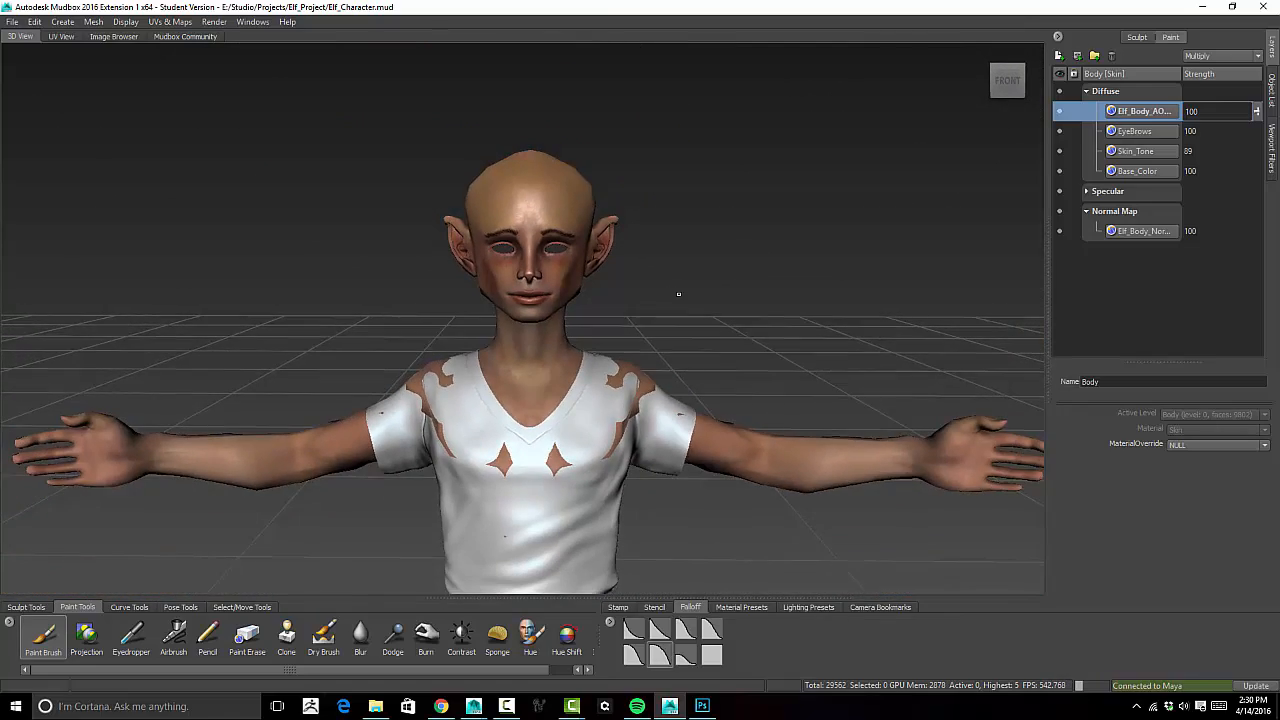
middle_click_drag(680, 294, 689, 152, "alt")
left_click_drag(825, 275, 795, 246, "alt")
Open the Elf_Project folder and inspect Elf_Normal_4096.png in Windows Photo Viewer
left_click(375, 706)
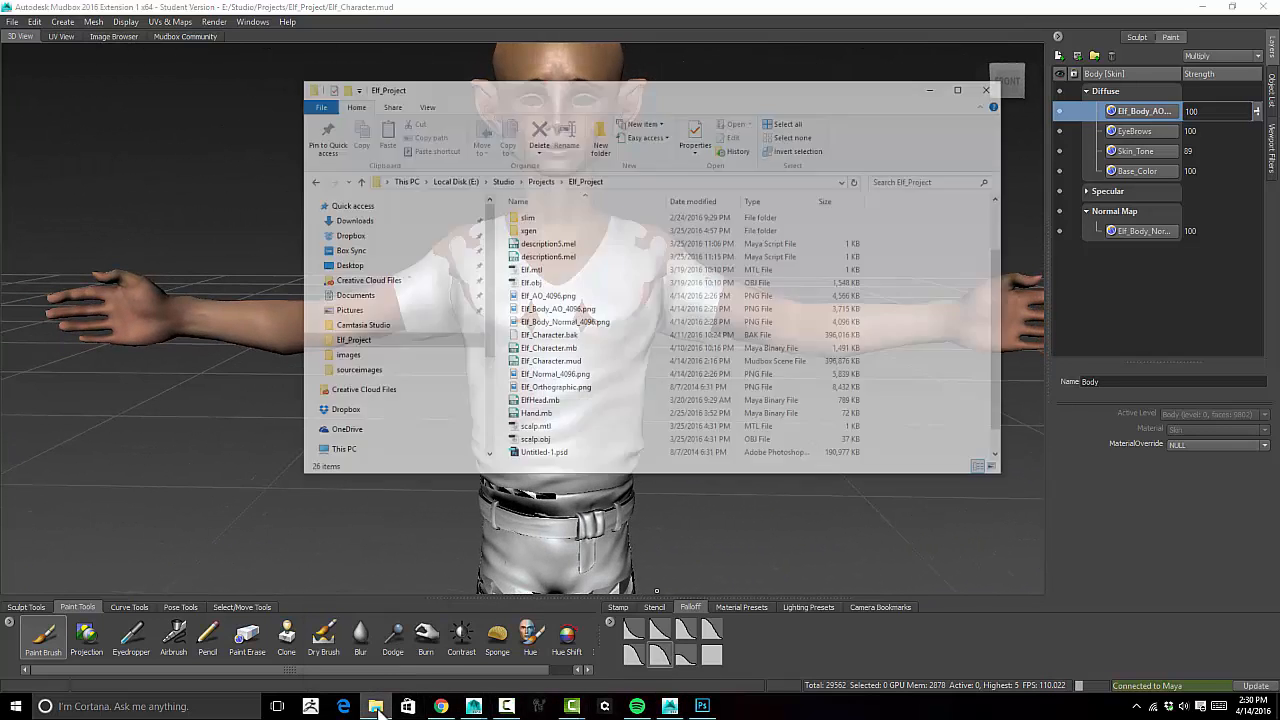
left_click_drag(644, 45, 559, 34)
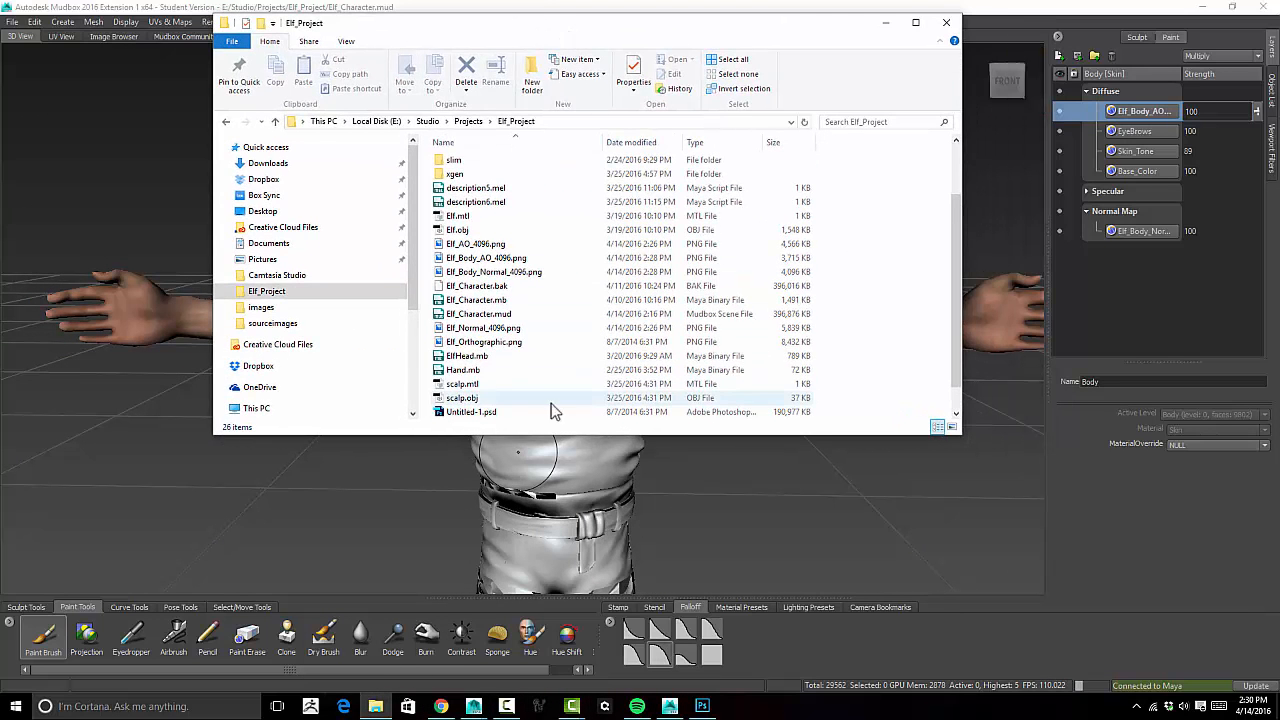
right_click(470, 329)
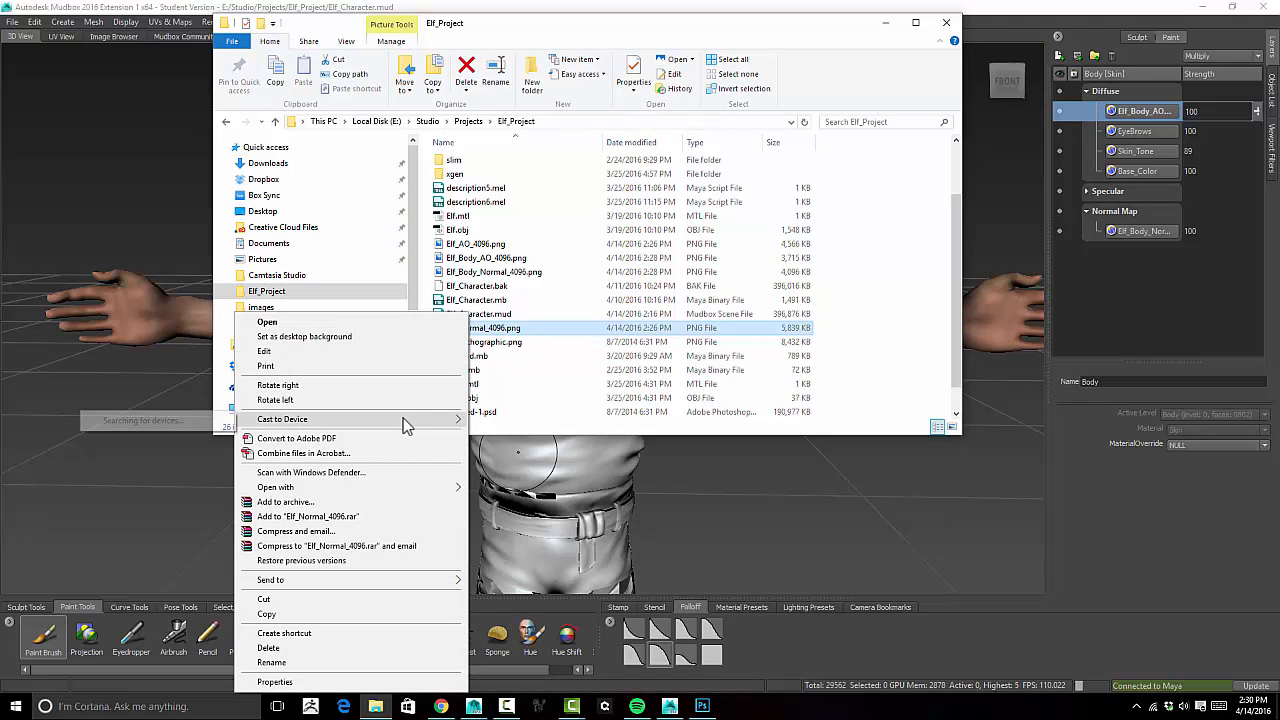
mouse_move(389, 488)
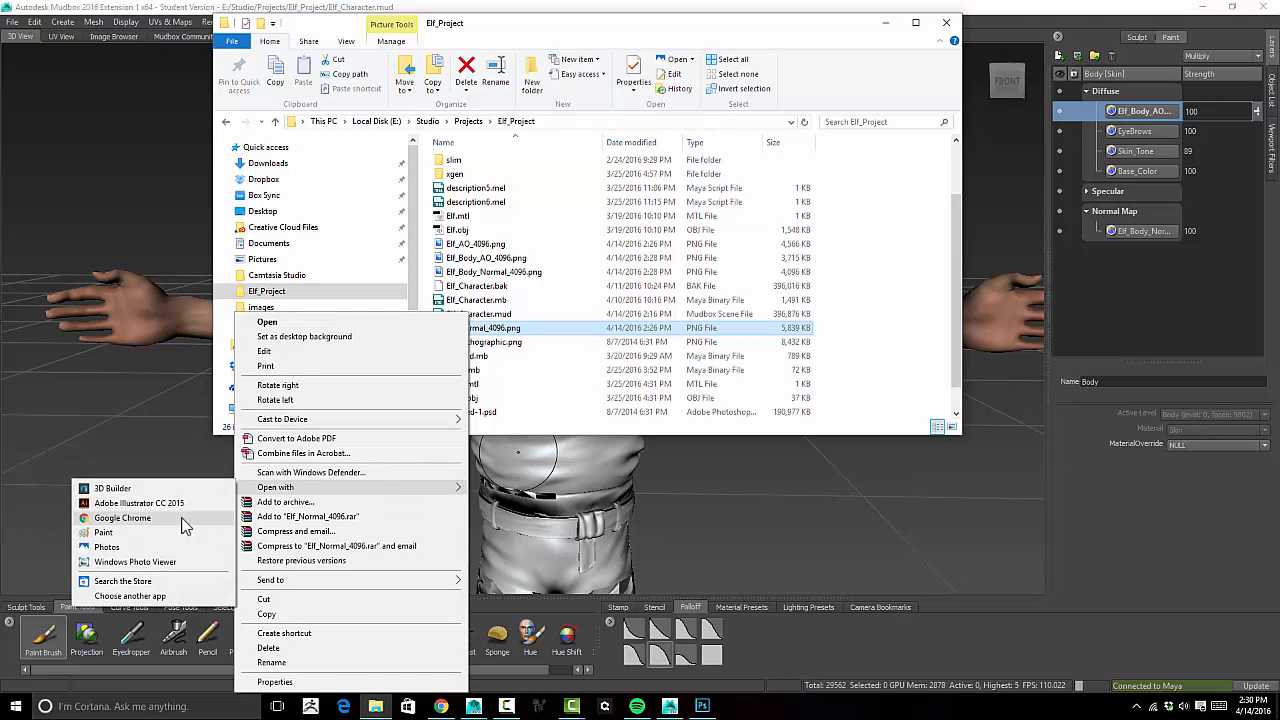
left_click(165, 561)
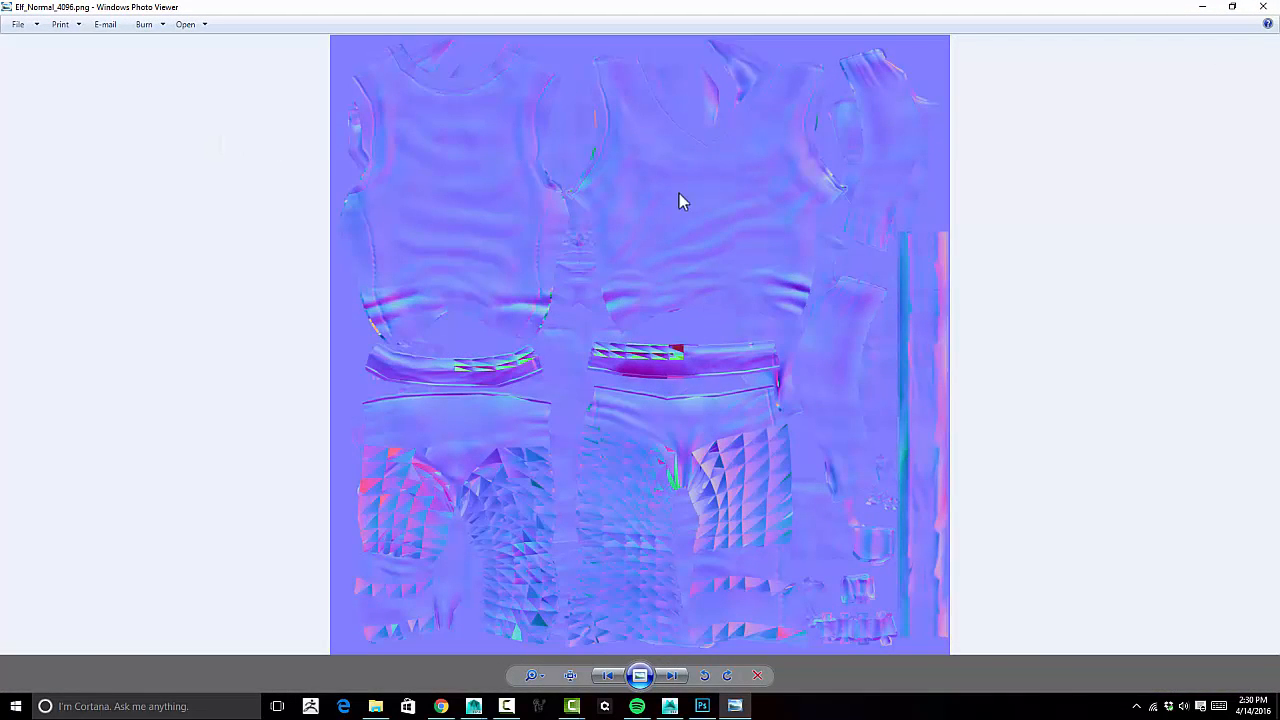
left_click(1263, 6)
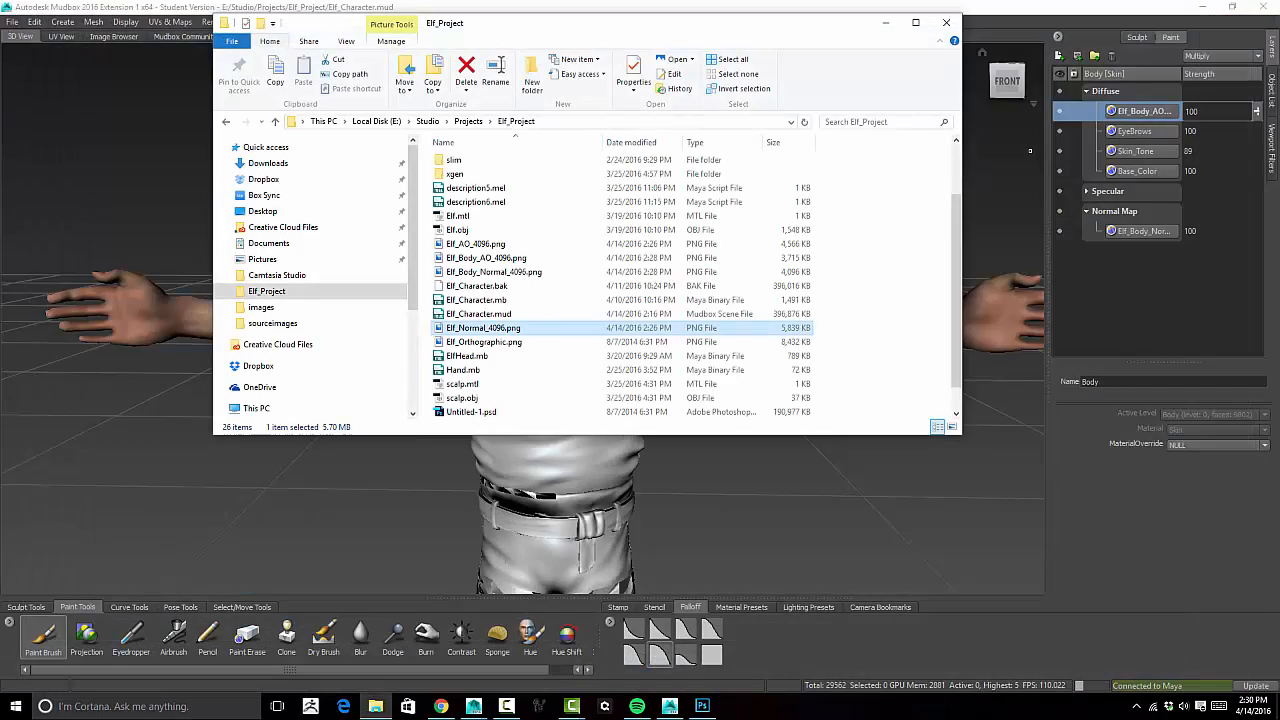
Inspect Elf_Body_Normal_4096.png in Windows Photo Viewer and close it
left_click(515, 272)
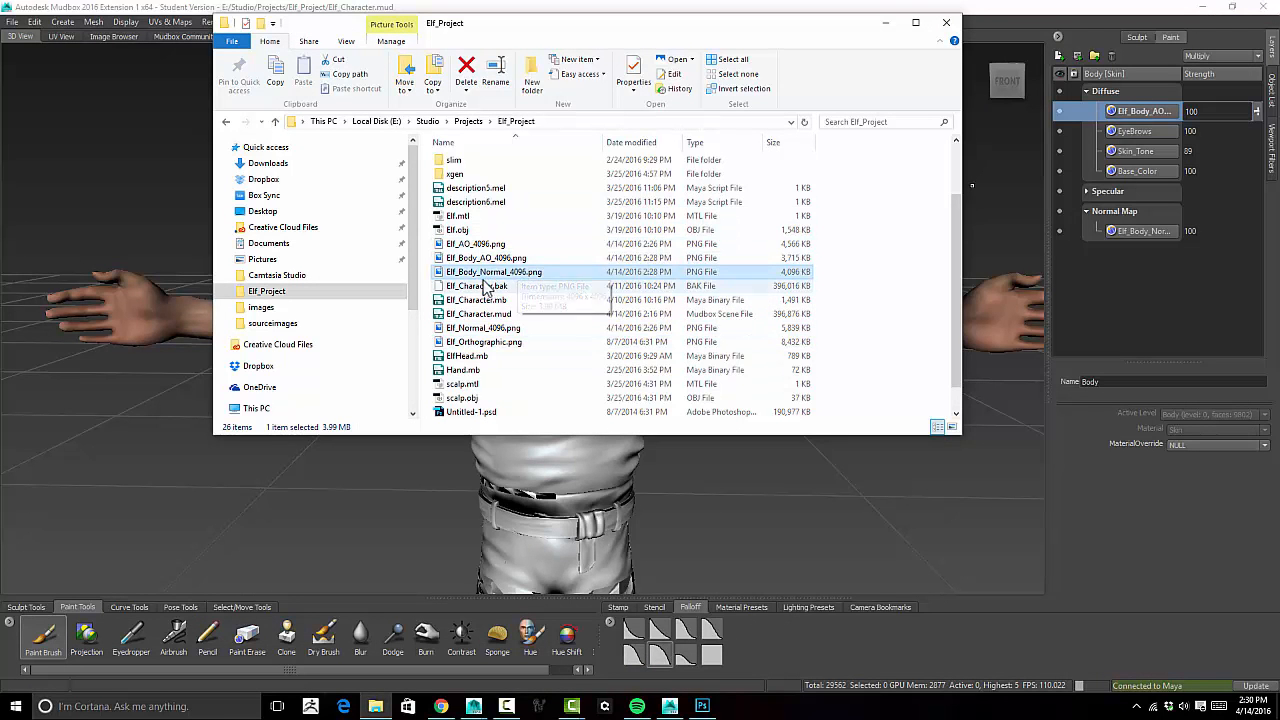
right_click(488, 274)
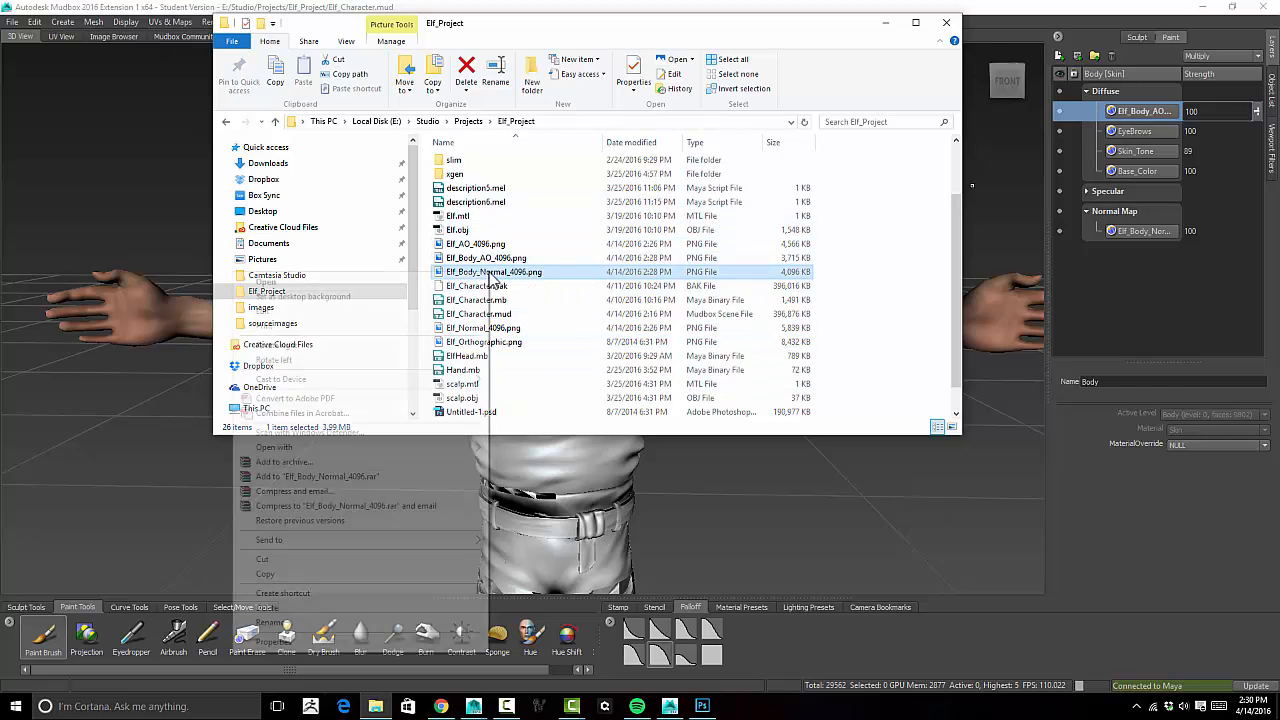
mouse_move(430, 448)
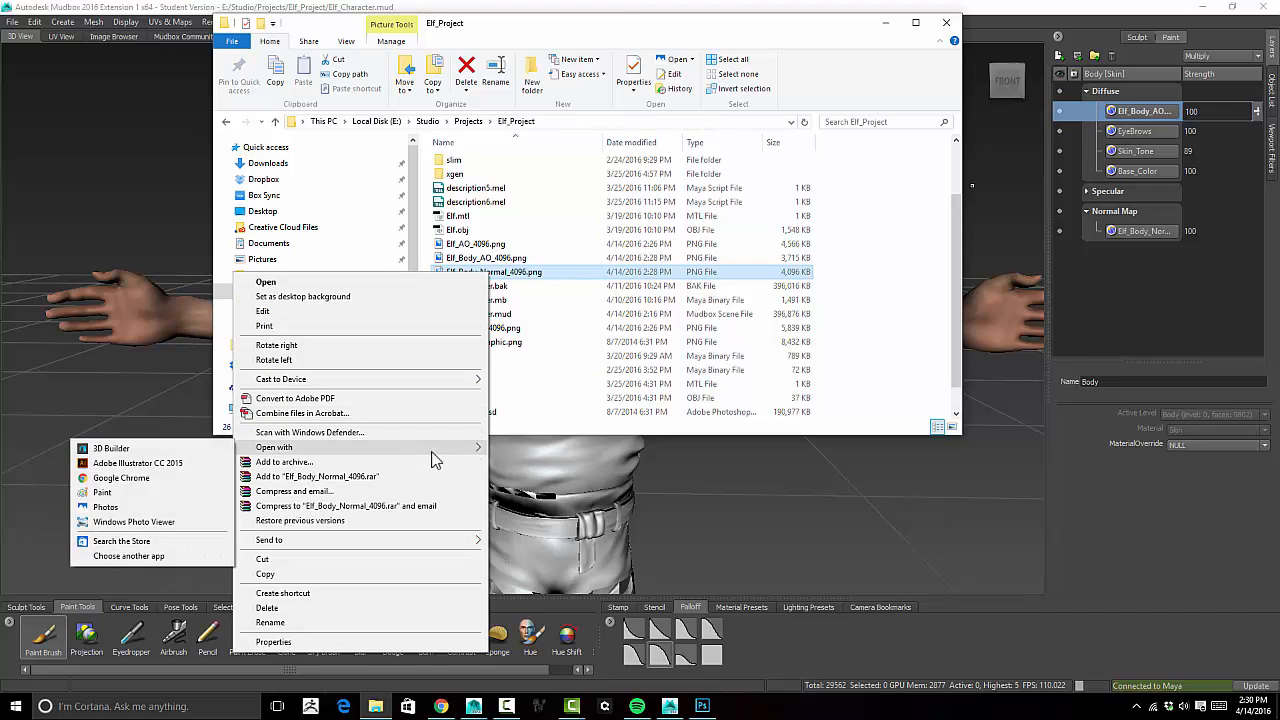
left_click(133, 522)
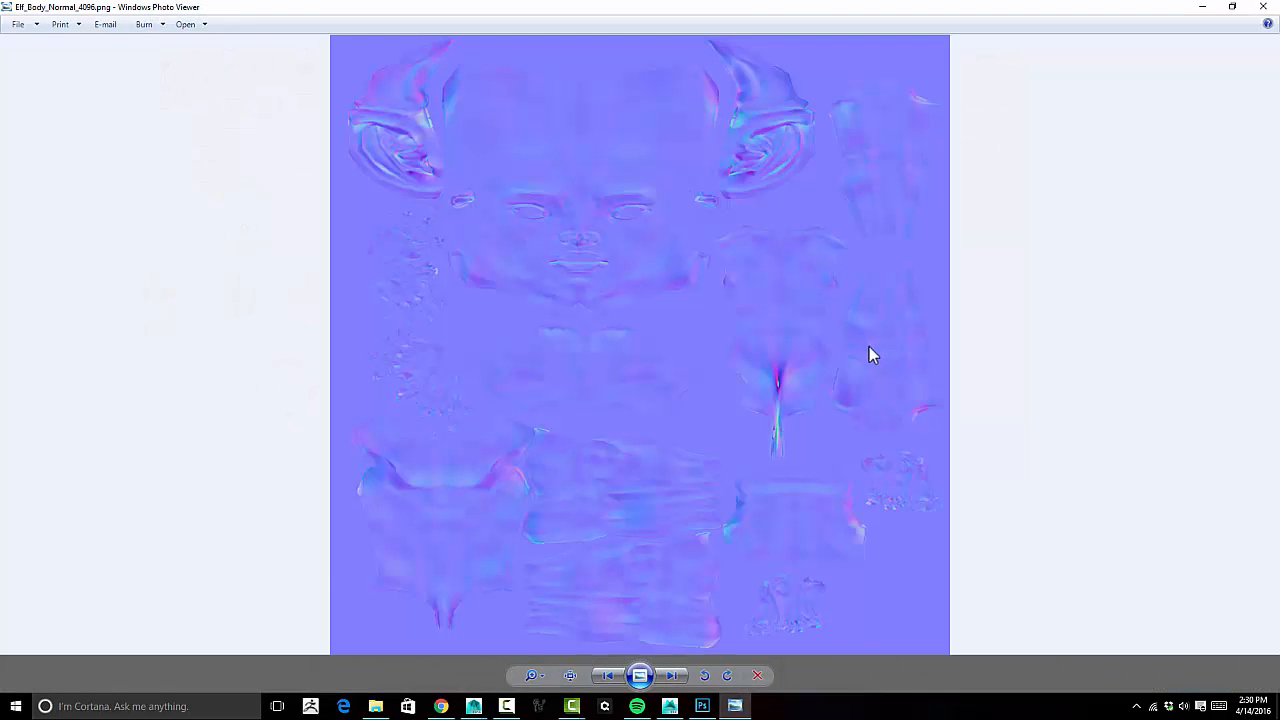
left_click(1262, 7)
Inspect Elf_Body_AO_4096.png in Windows Photo Viewer, then put the viewer away and close the Elf_Project folder
left_click(490, 258)
right_click(495, 265)
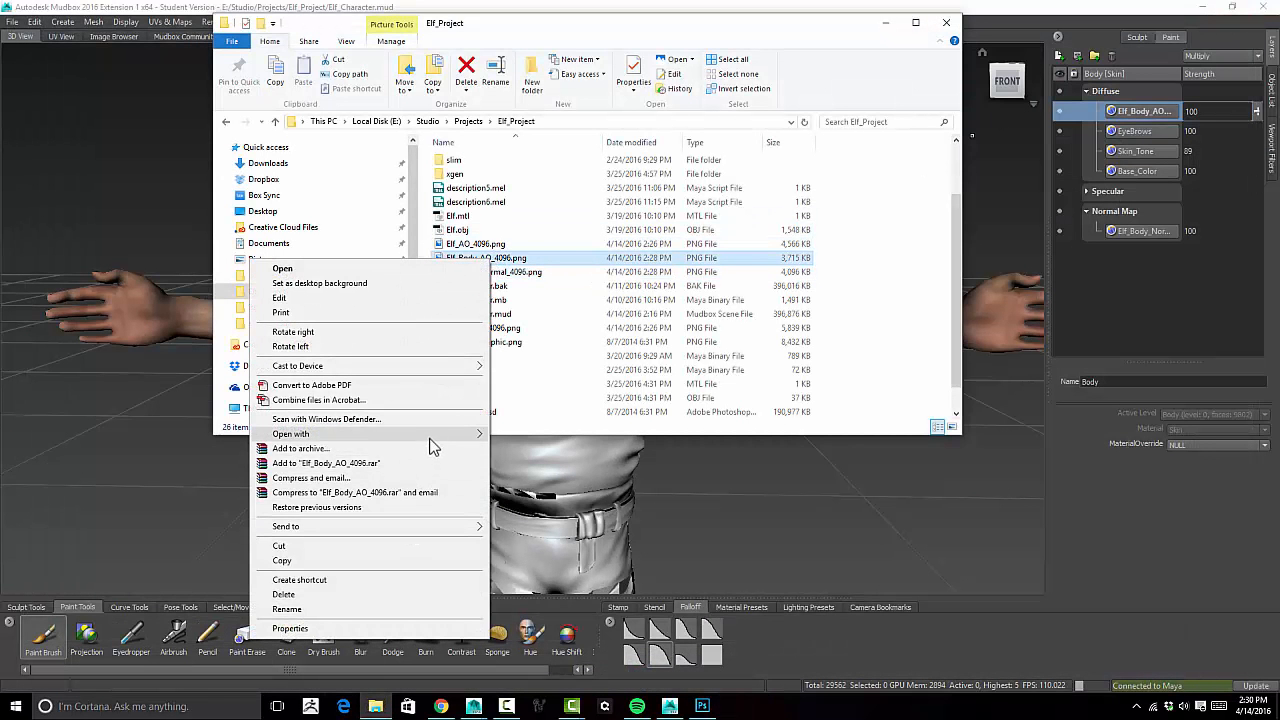
mouse_move(432, 440)
left_click(150, 508)
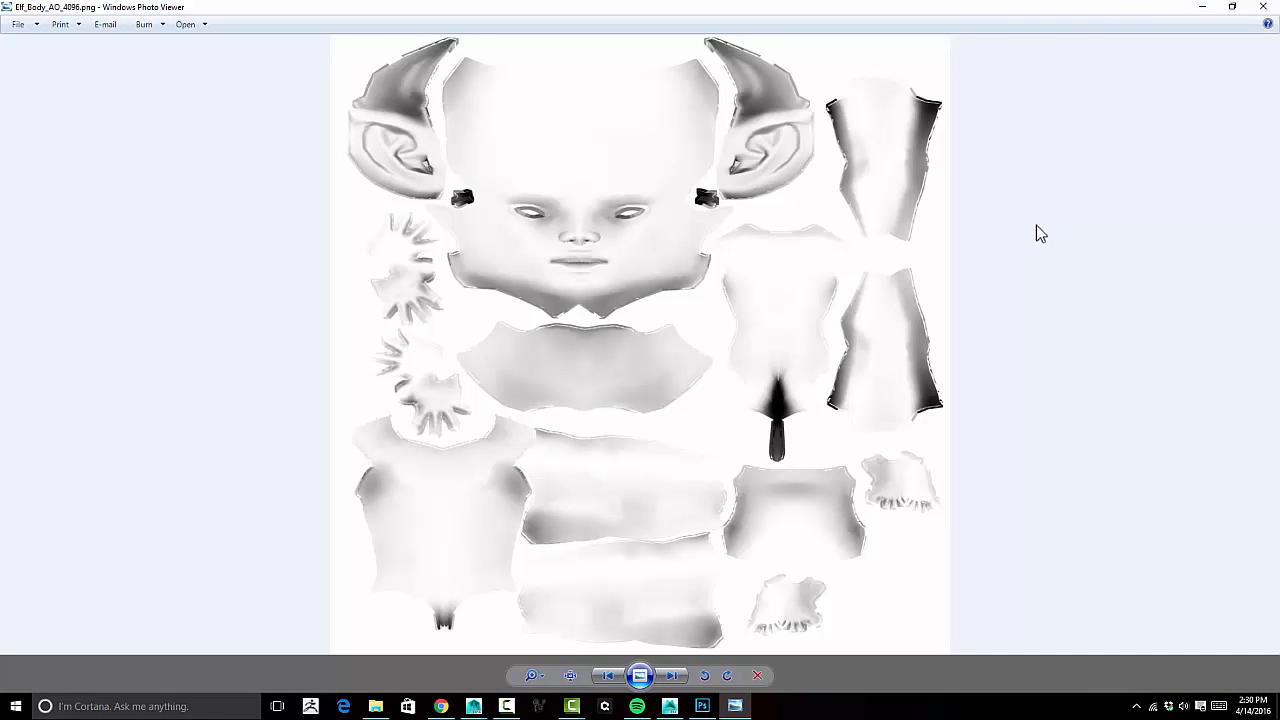
left_click(1203, 8)
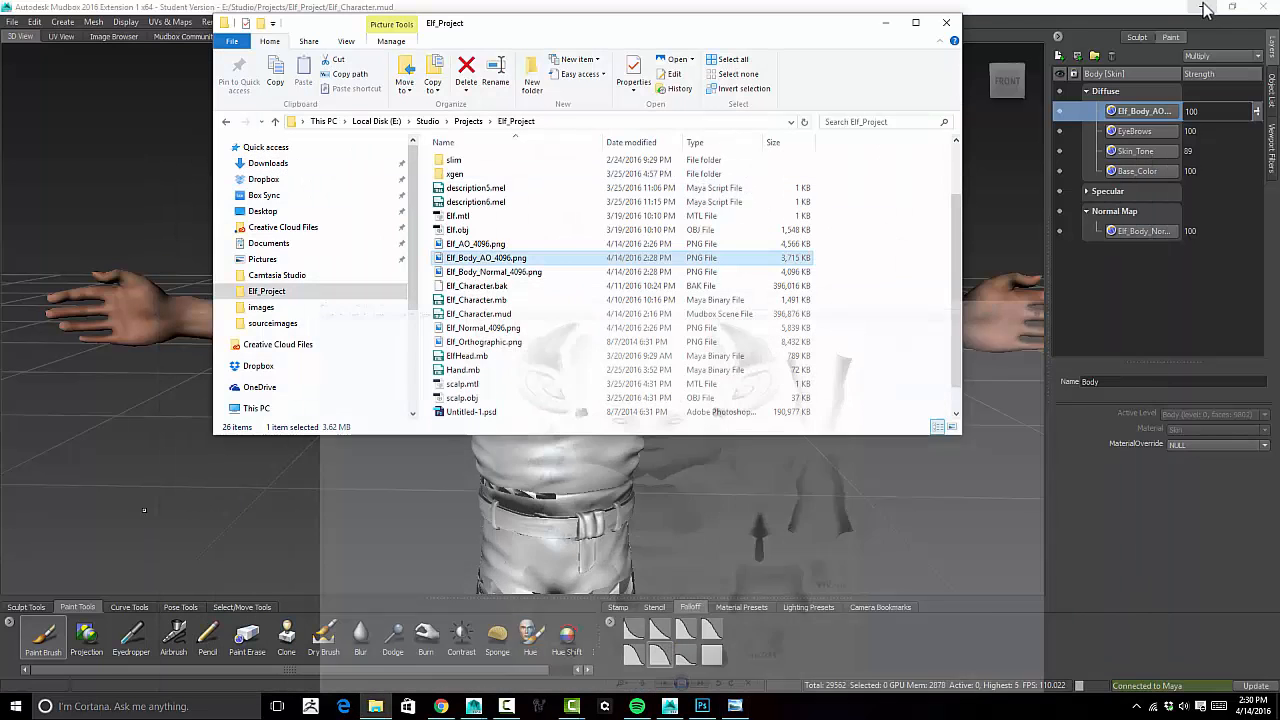
left_click_drag(797, 36, 751, 40)
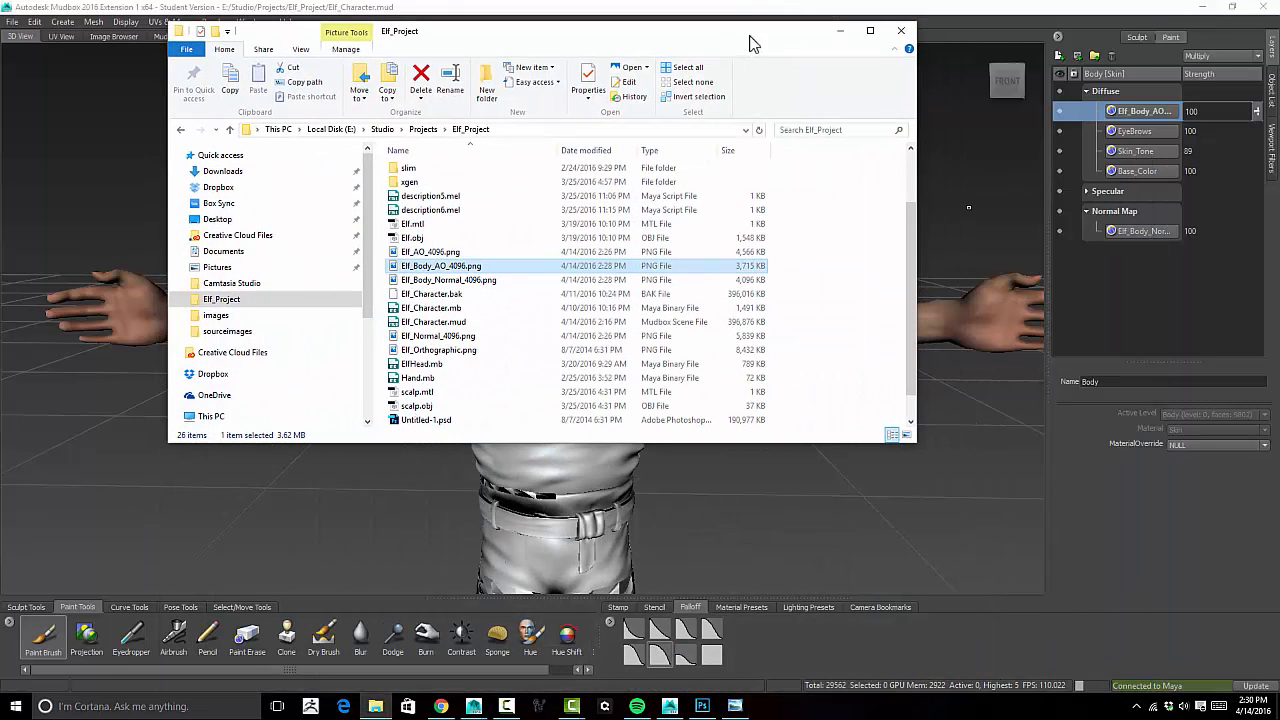
left_click(902, 30)
Hide the Body object so only the shirt and pants show in the 3D view
left_click_drag(730, 301, 733, 324, "alt")
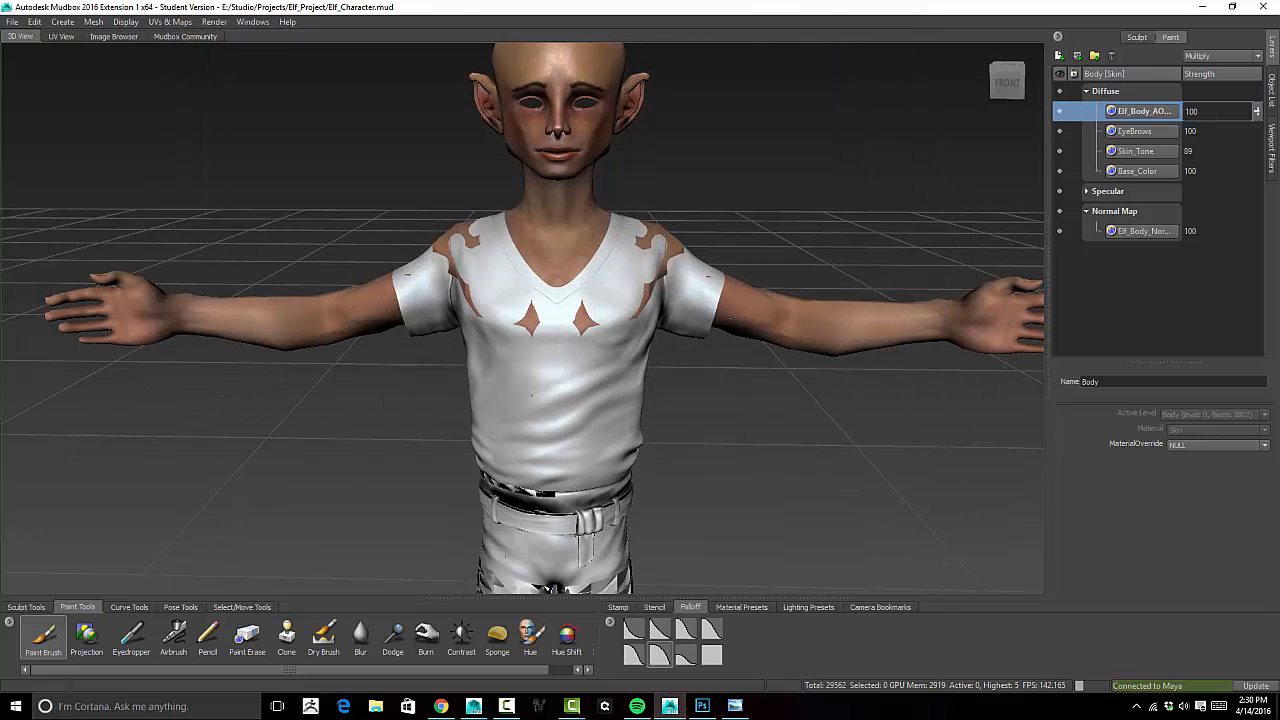
left_click(1272, 83)
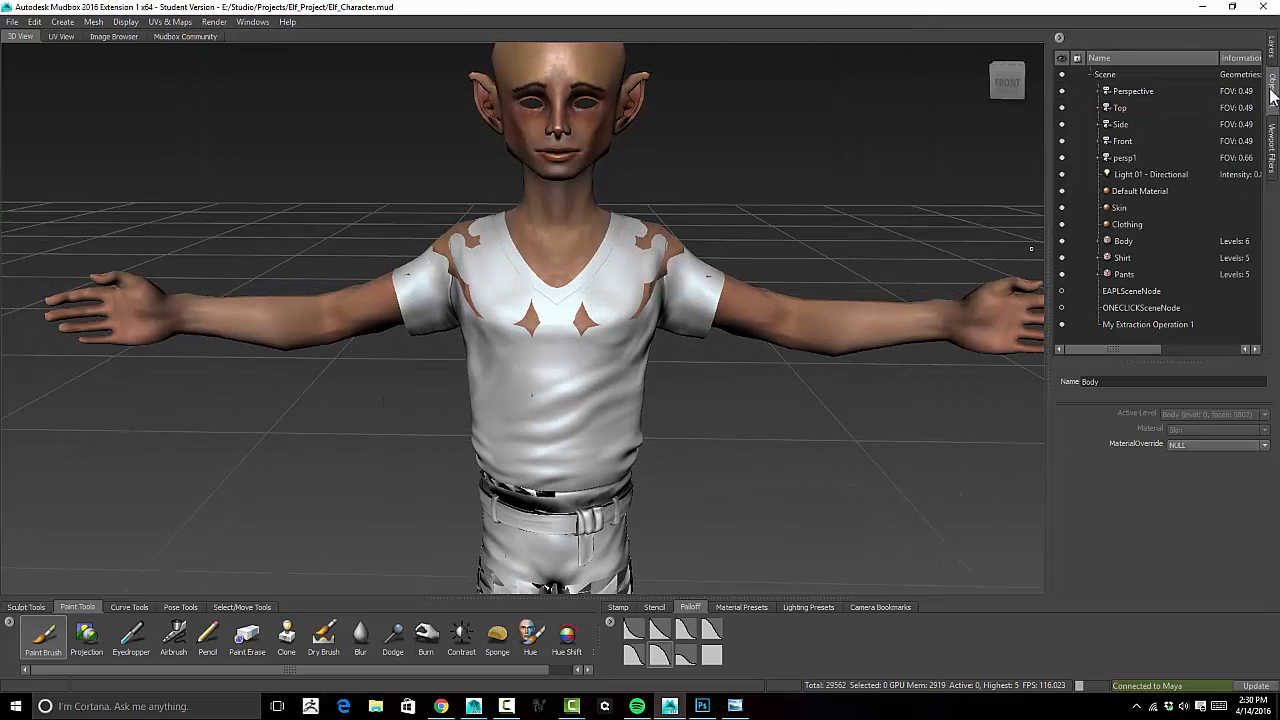
left_click(1062, 242)
left_click_drag(880, 222, 908, 250, "alt")
right_click_drag(908, 250, 877, 241, "alt")
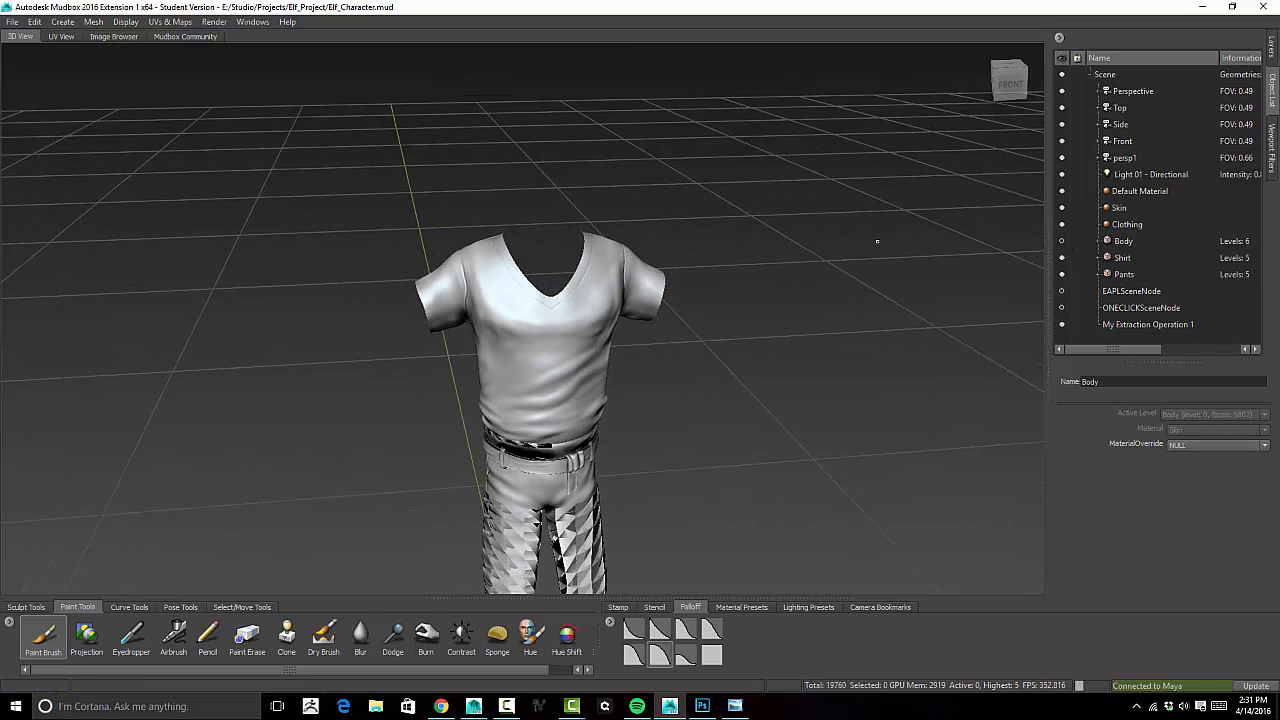
left_click_drag(877, 241, 850, 208, "alt")
middle_click_drag(765, 305, 803, 197, "alt")
left_click_drag(803, 197, 783, 206, "alt")
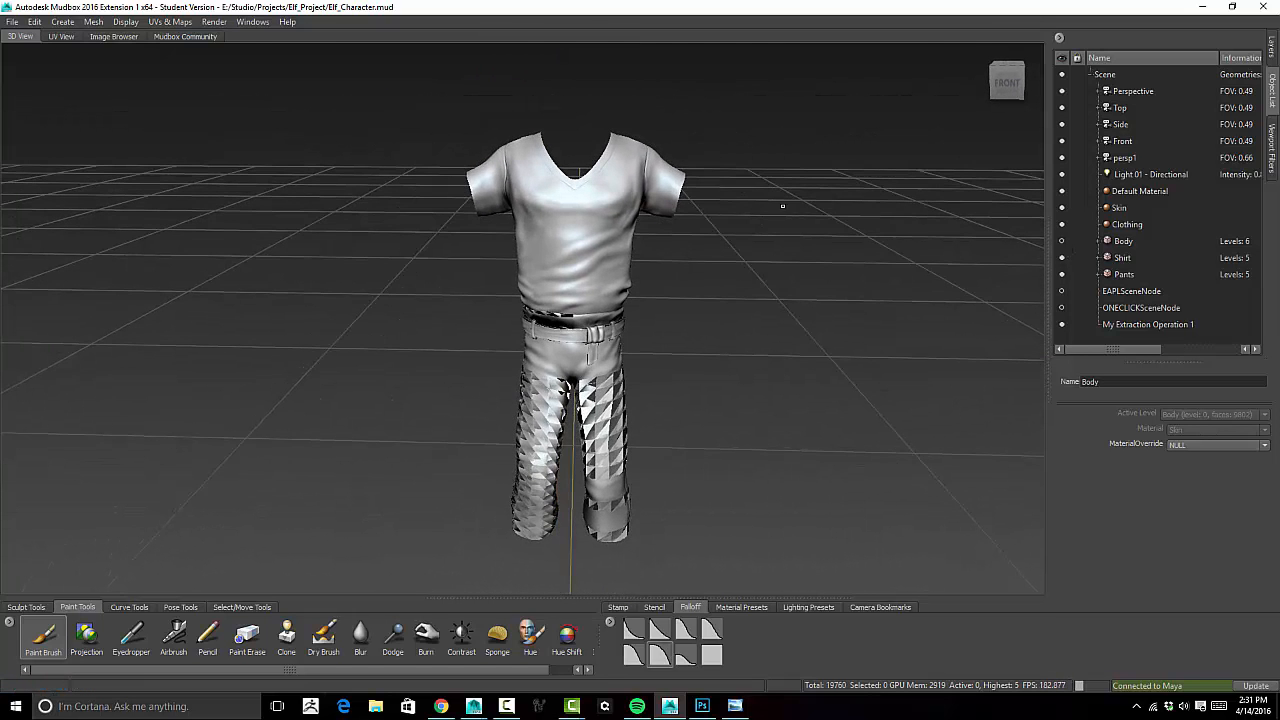
Reopen My Extraction Operation 1 and remove Body from the ambient occlusion map's target and source models
left_click(170, 22)
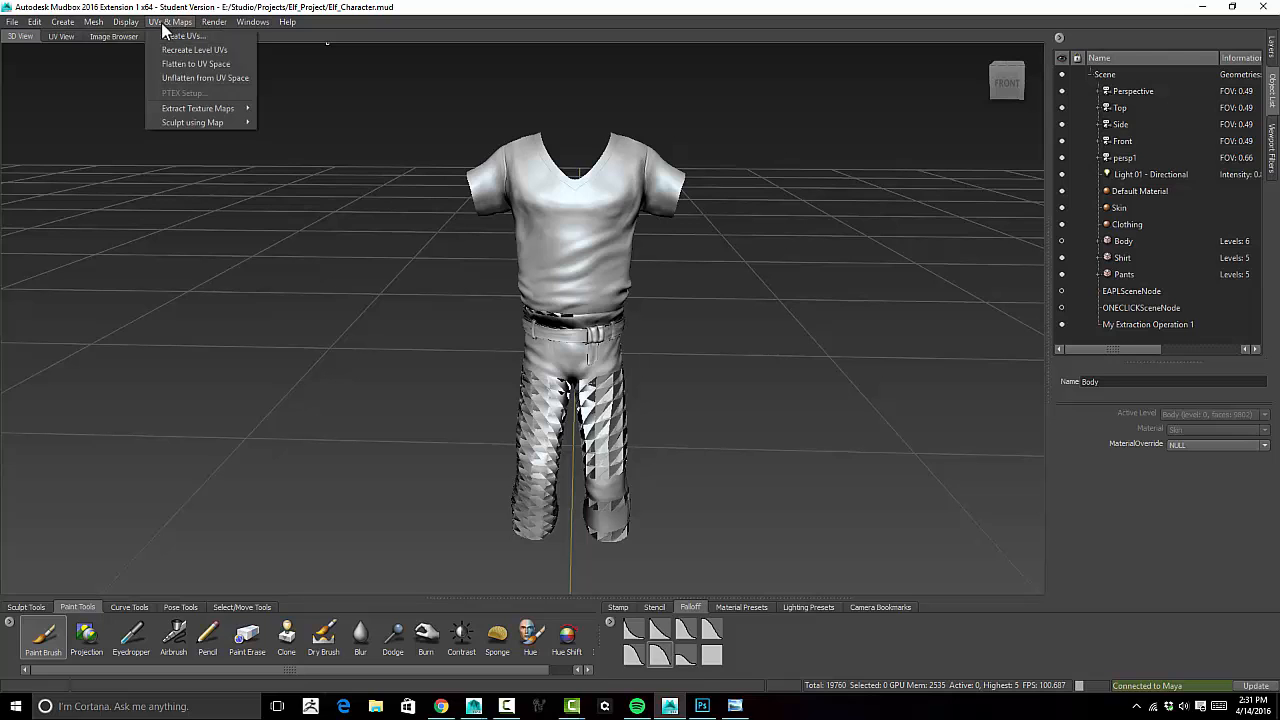
mouse_move(236, 110)
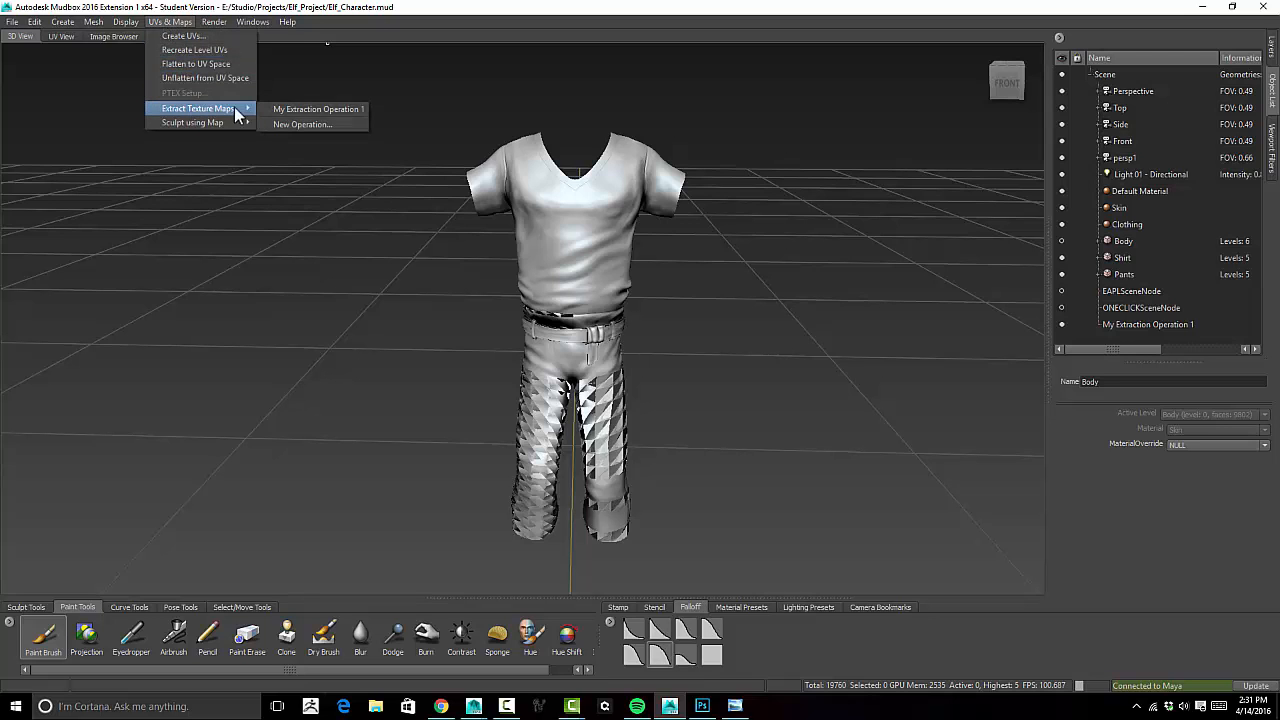
left_click(325, 110)
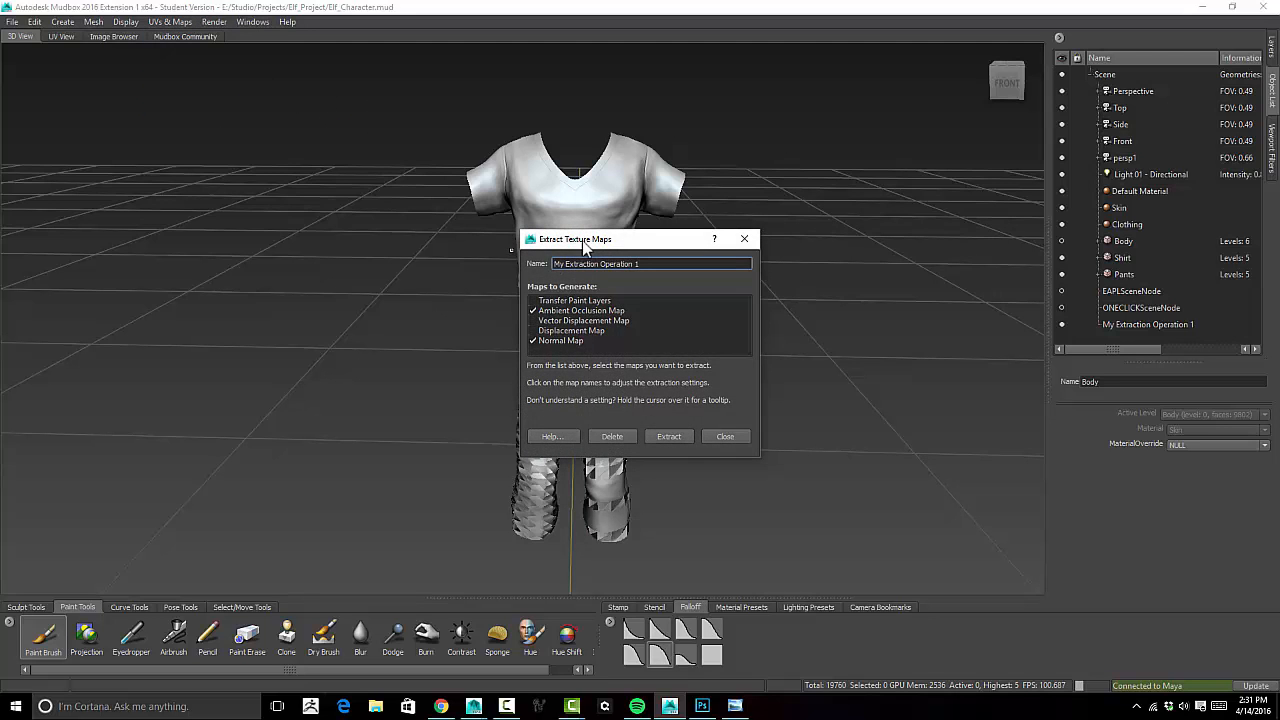
left_click_drag(585, 246, 314, 95)
left_click(305, 166)
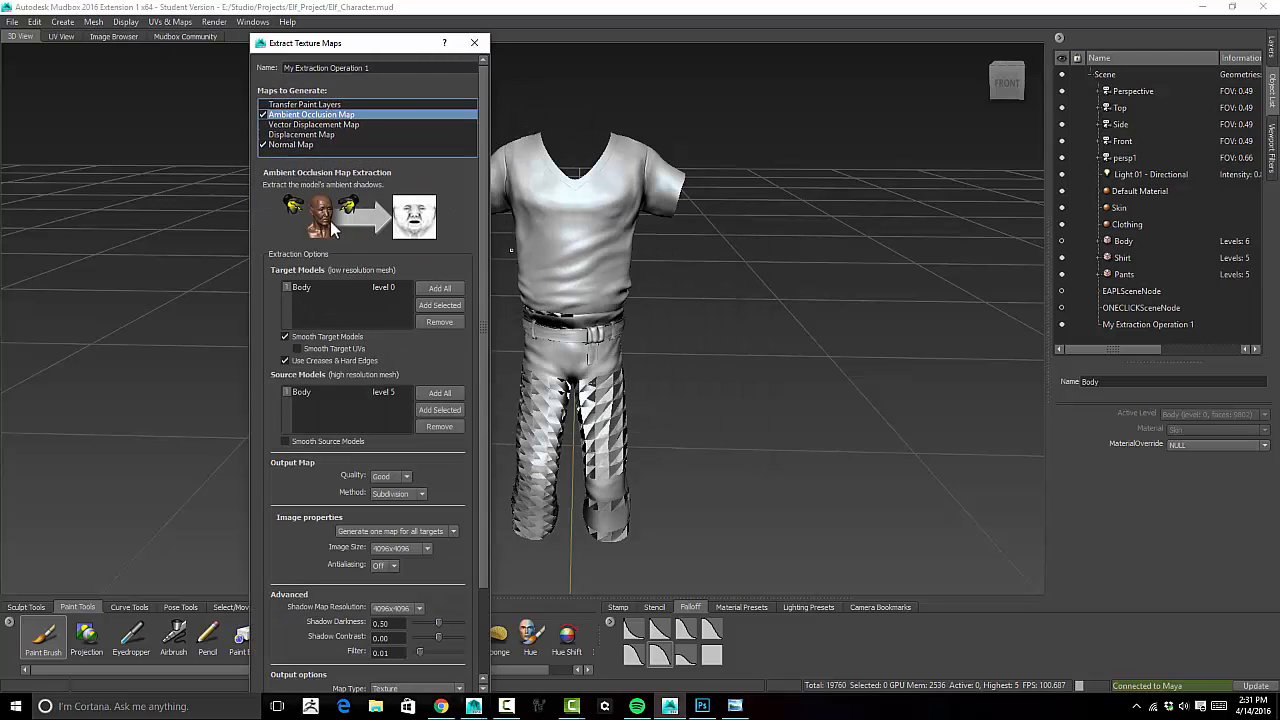
left_click(311, 290)
left_click(440, 322)
left_click(333, 391)
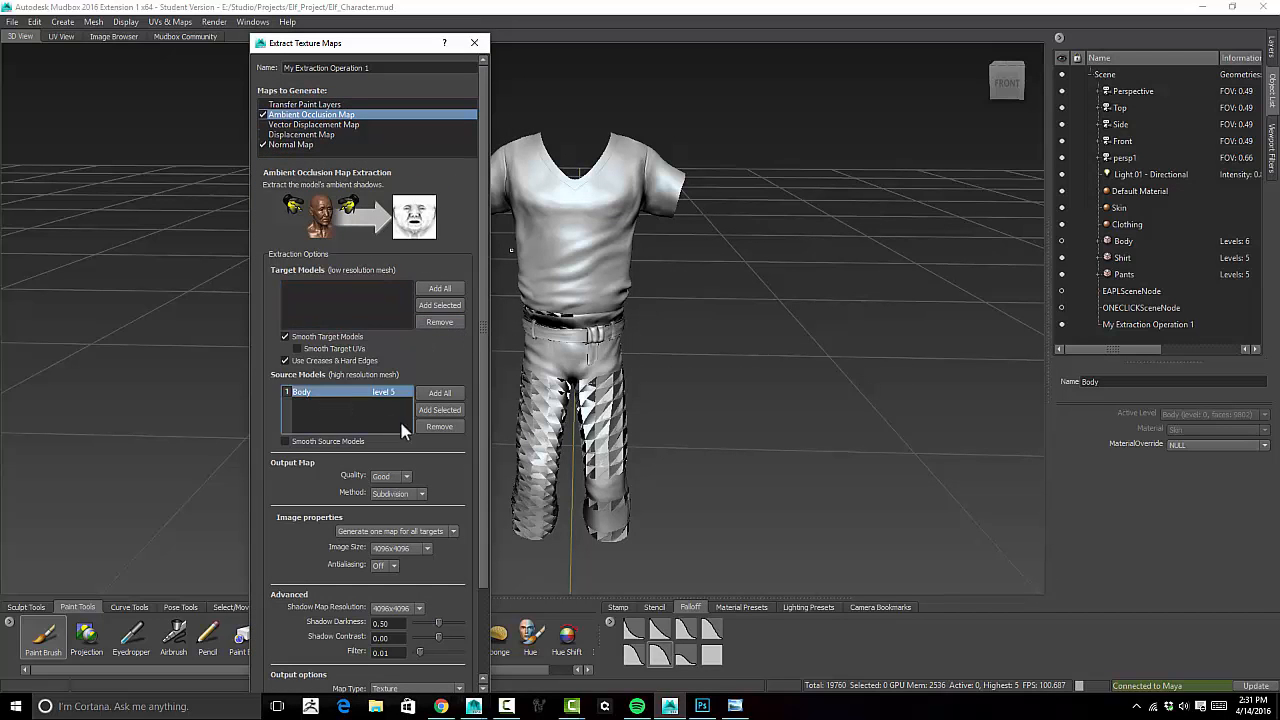
left_click(440, 426)
Add Shirt and Pants as both the target models and the source models of the extraction
left_click(1128, 258)
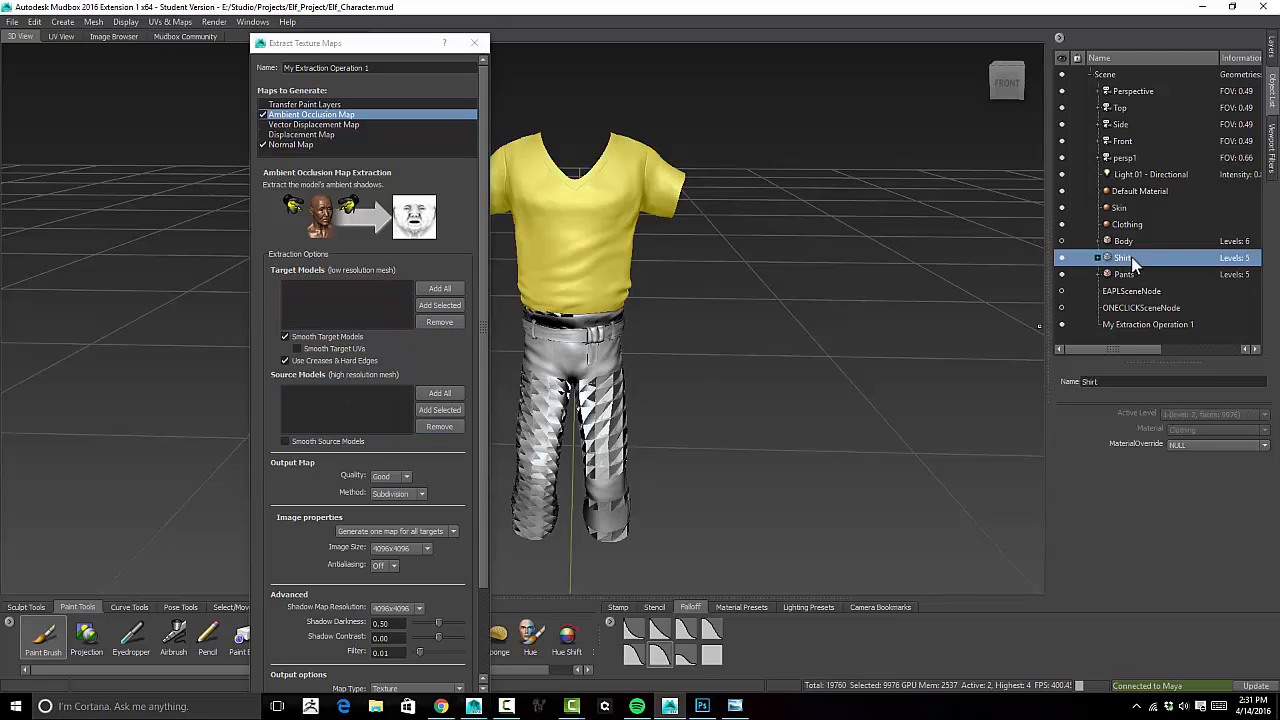
left_click(1131, 275, "shift")
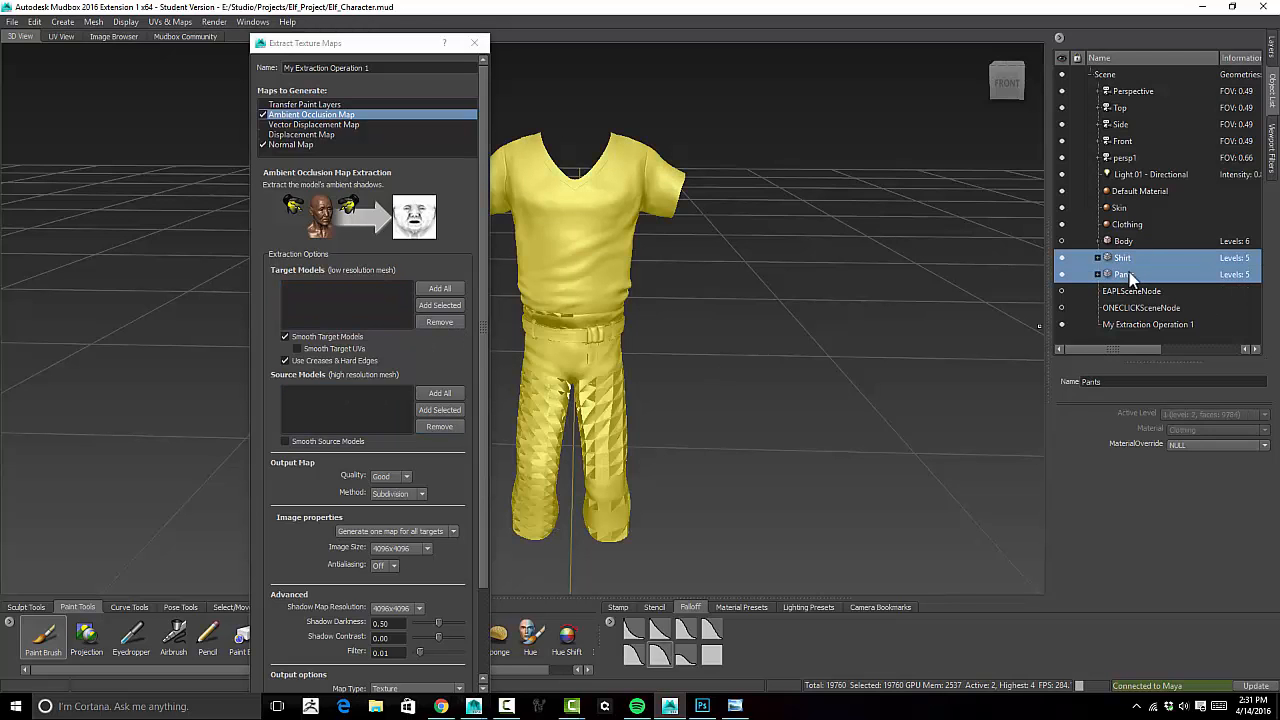
left_click(440, 305)
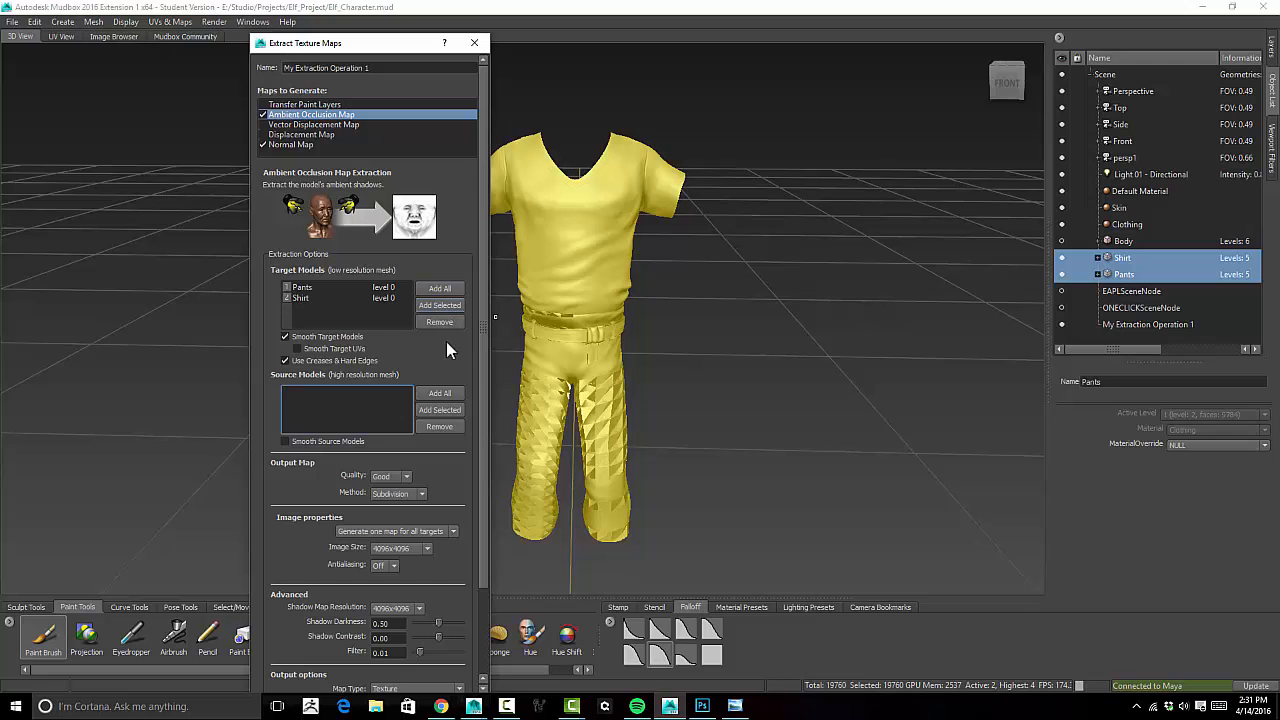
left_click(440, 410)
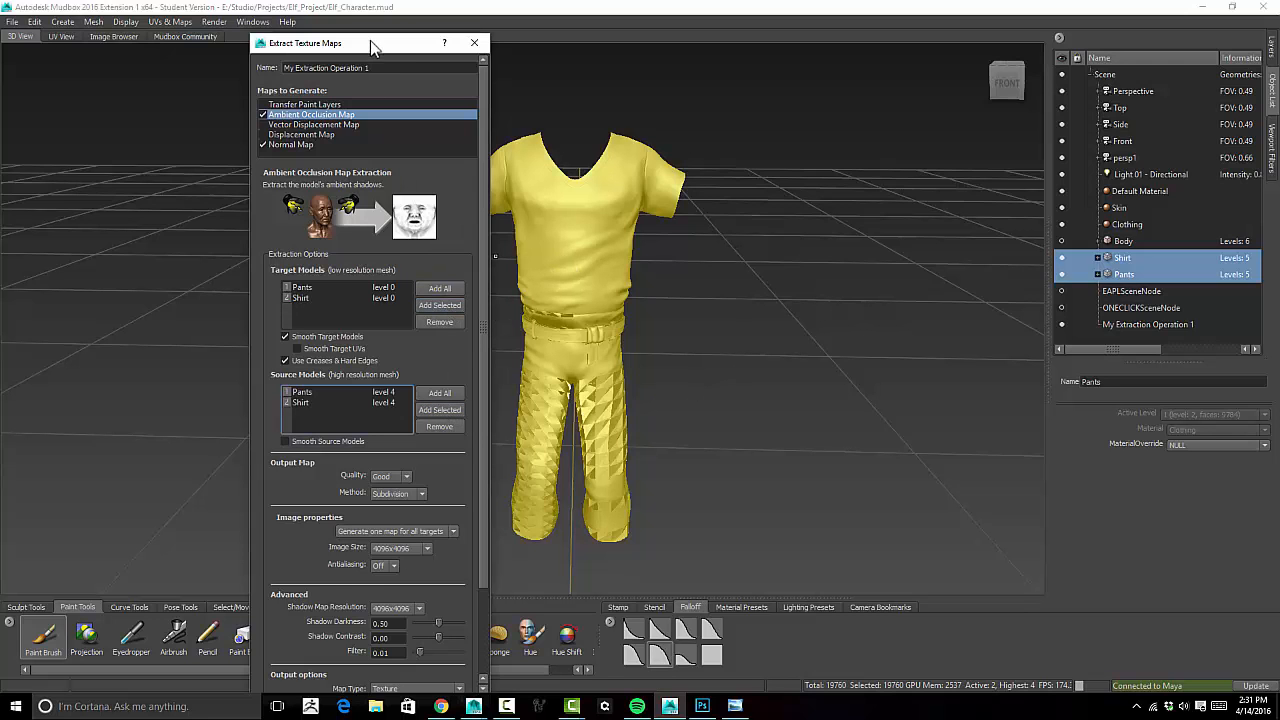
Rename the ambient occlusion map's output file to Elf_Clothing_AO_4096.png
left_click_drag(350, 50, 889, 12)
scroll(991, 126, "down", 3)
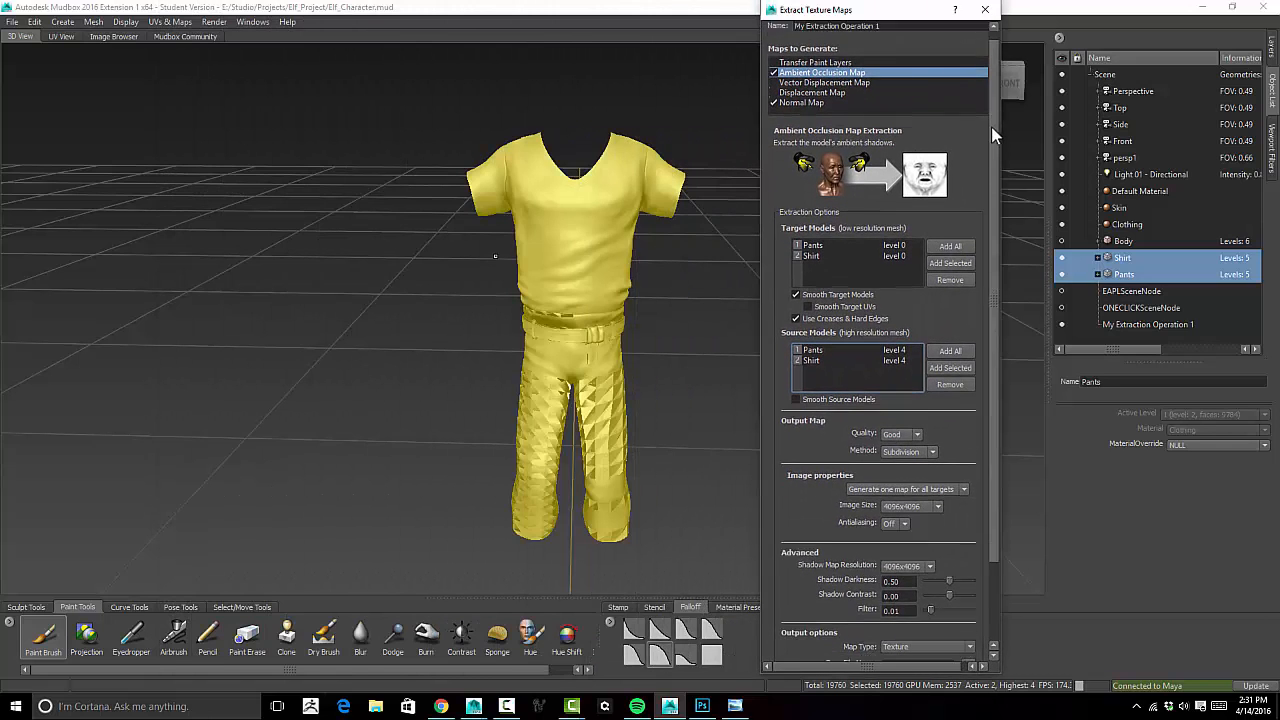
left_click_drag(995, 177, 992, 243)
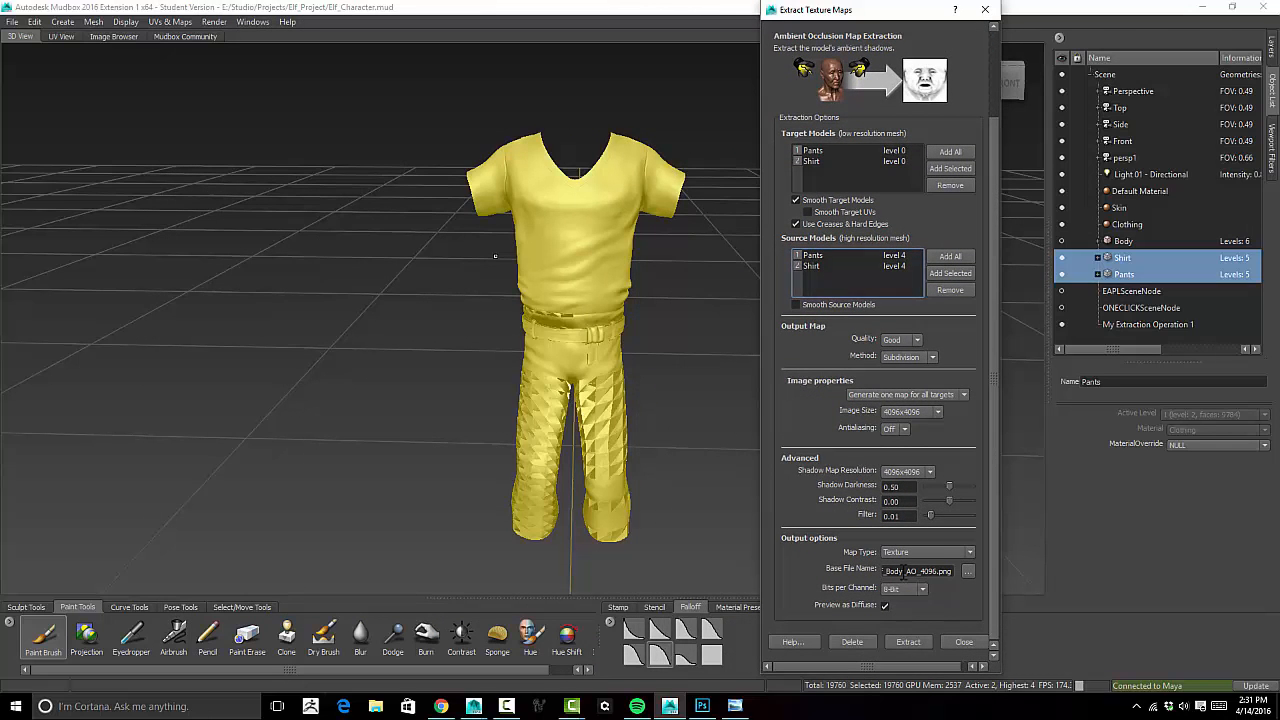
left_click(903, 572)
key("BackSpace")
key("BackSpace")
key("BackSpace")
key("BackSpace")
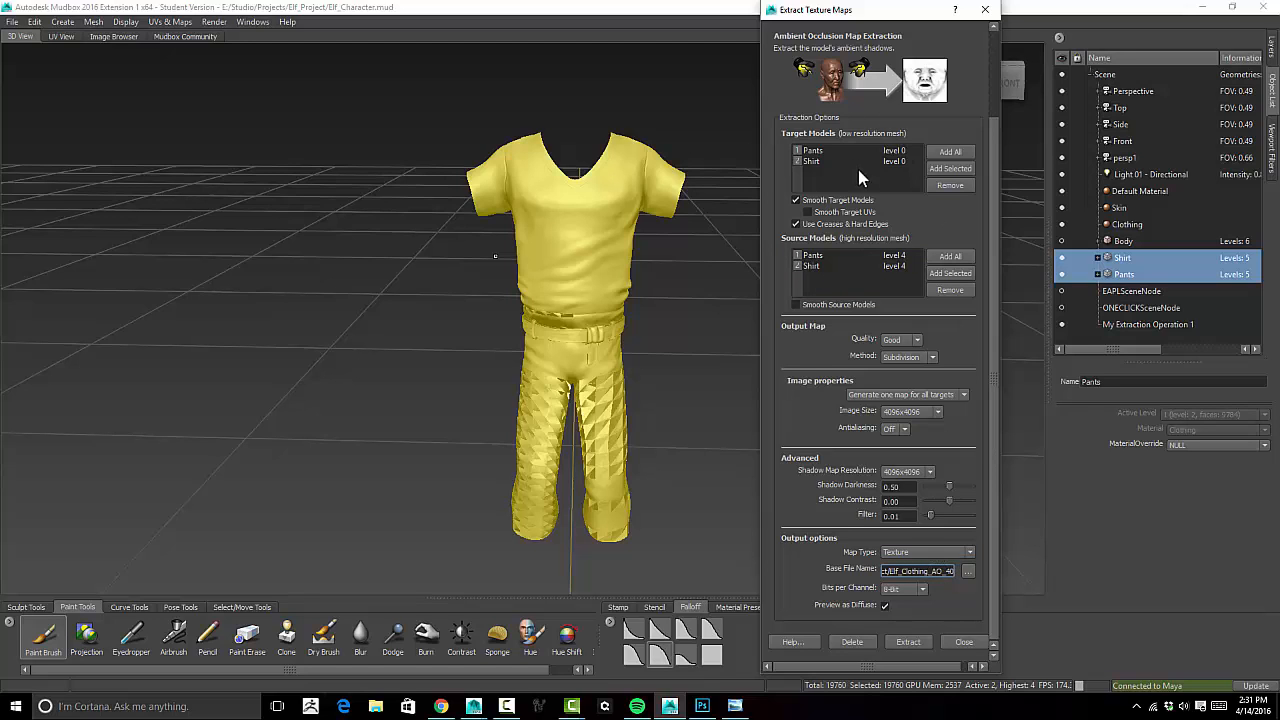
Rename the normal map's output file to Elf_Clothing_Normal_4096.png and extract both clothing maps
scroll(858, 177, "up", 3)
left_click(803, 111)
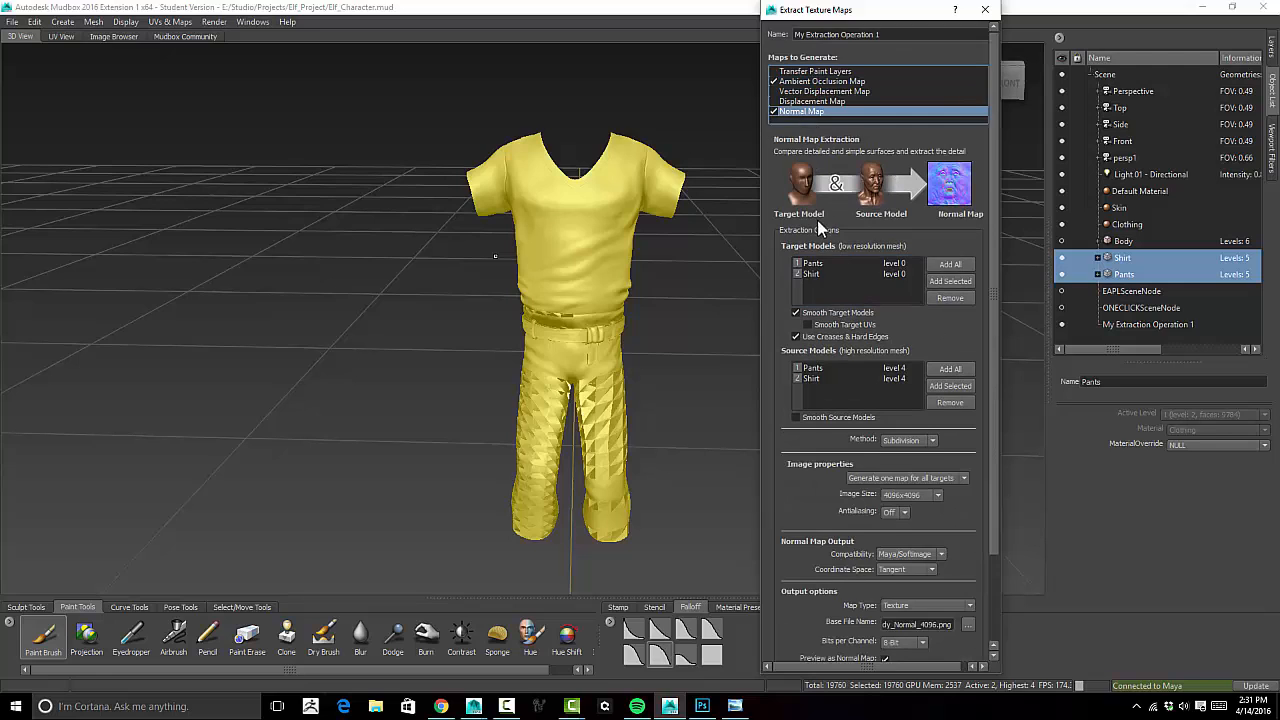
scroll(880, 400, "down", 2)
left_click(920, 521)
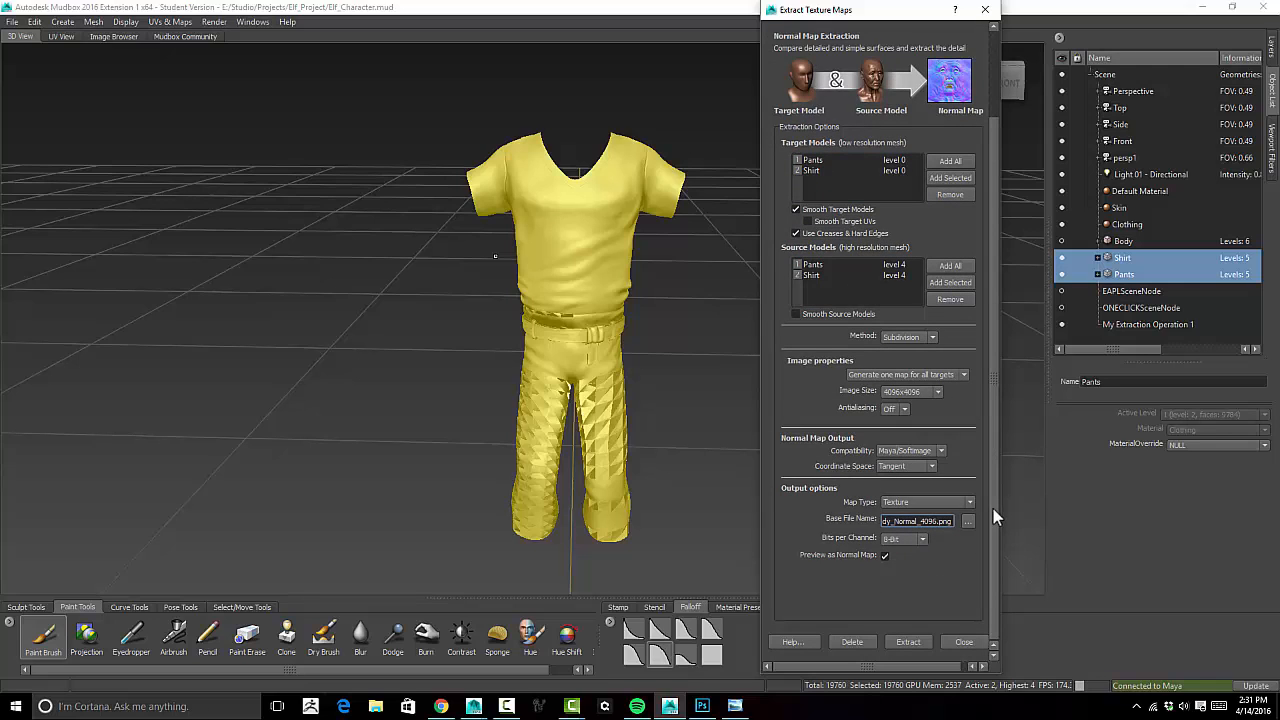
key("BackSpace")
key("BackSpace")
key("BackSpace")
key("BackSpace")
key("BackSpace")
key("BackSpace")
type("Clothing")
left_click(907, 642)
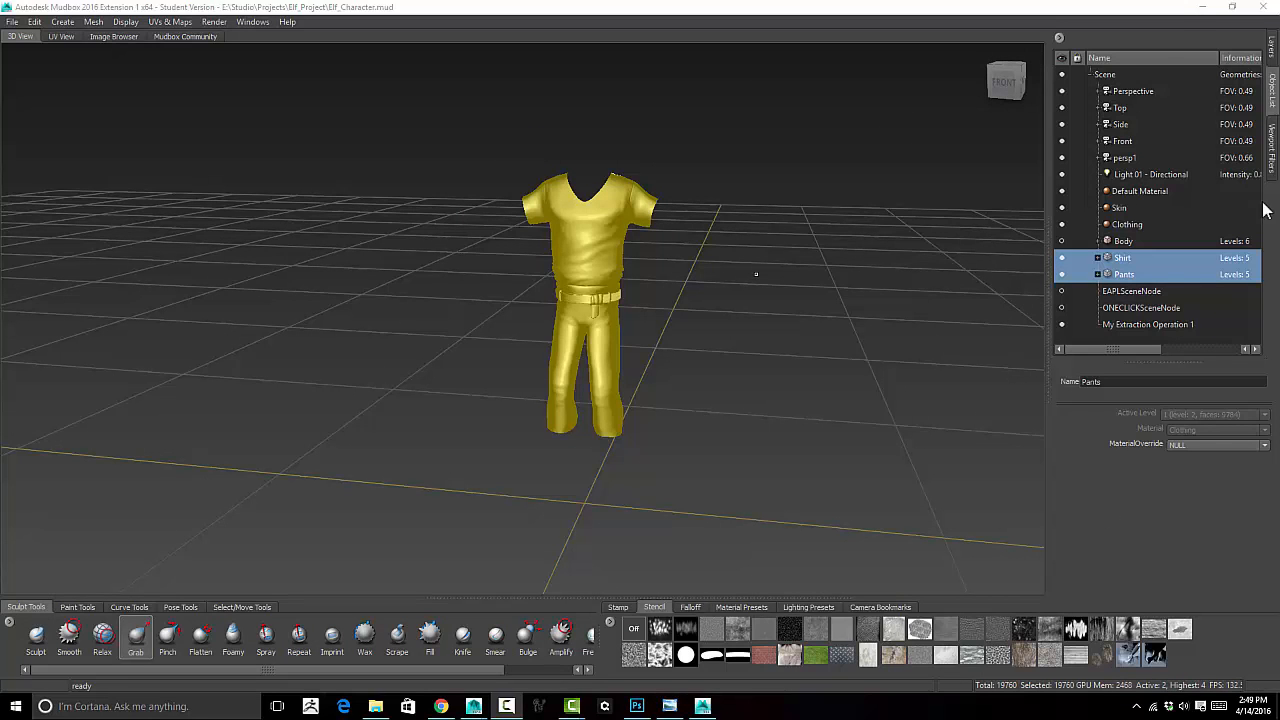
Set the blend mode of the extracted Elf_Clothing ambient occlusion layer under Diffuse to Multiply
left_click(1273, 46)
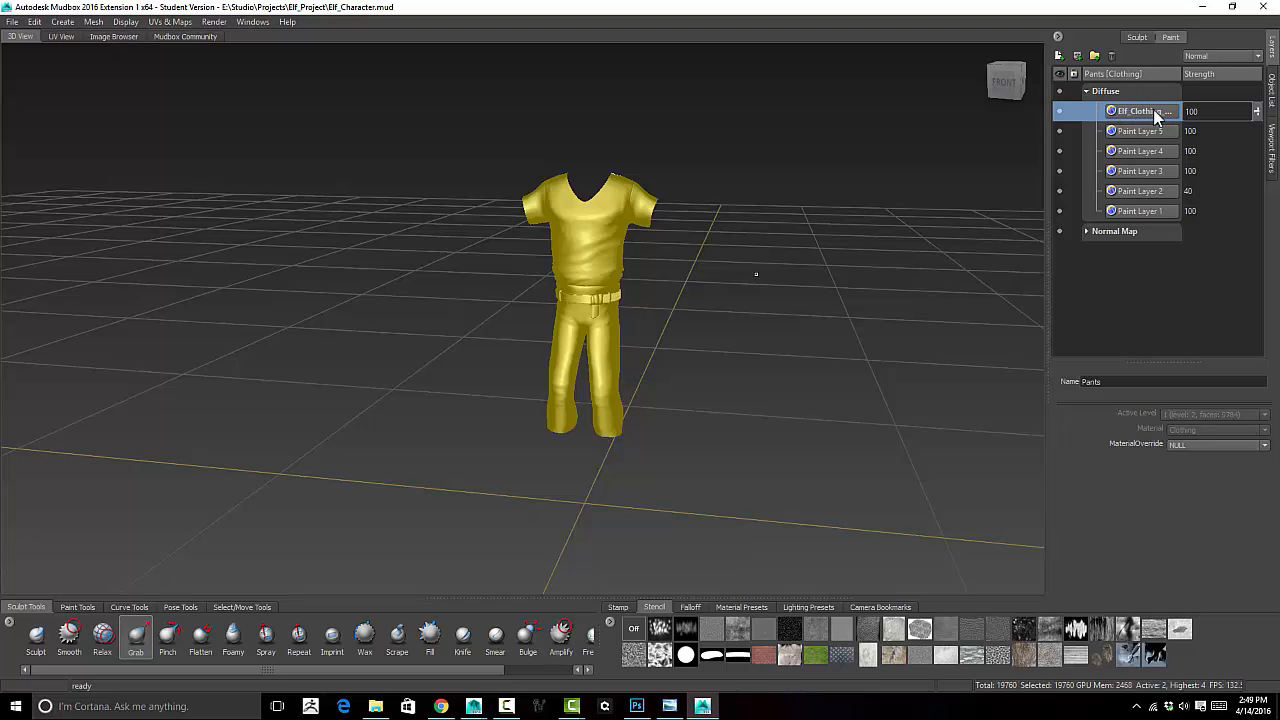
left_click(1243, 57)
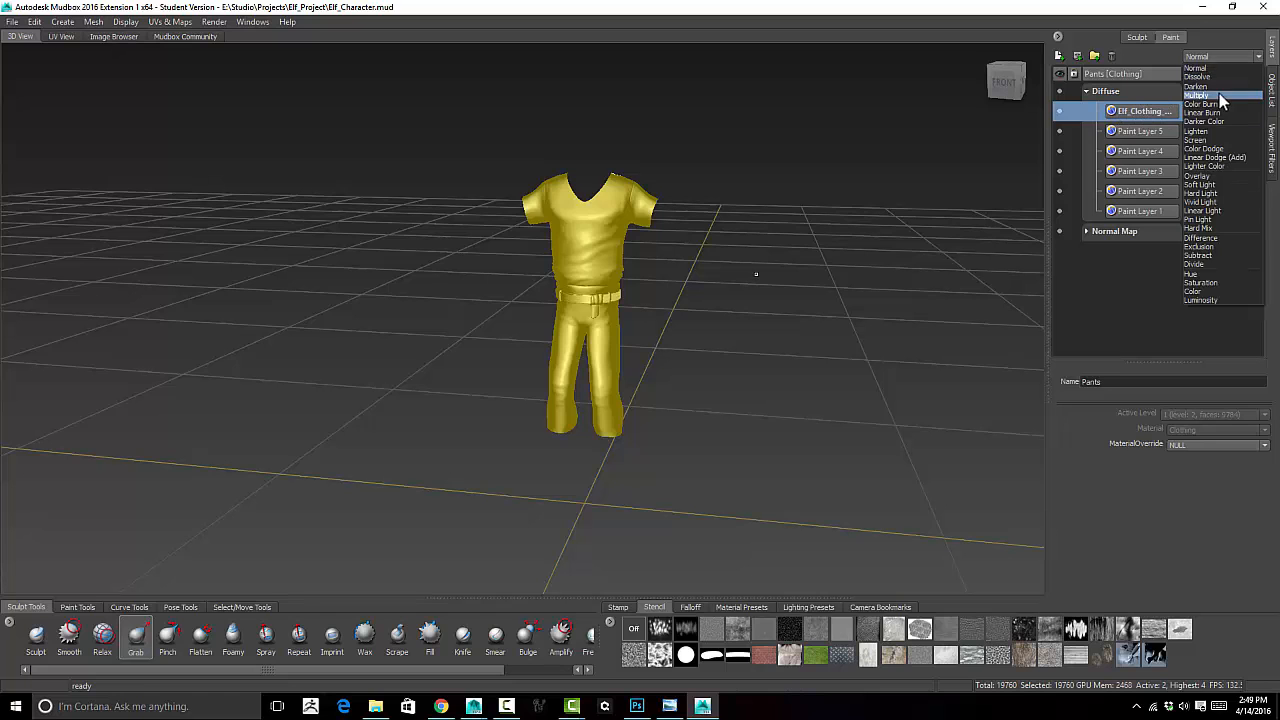
left_click(1219, 94)
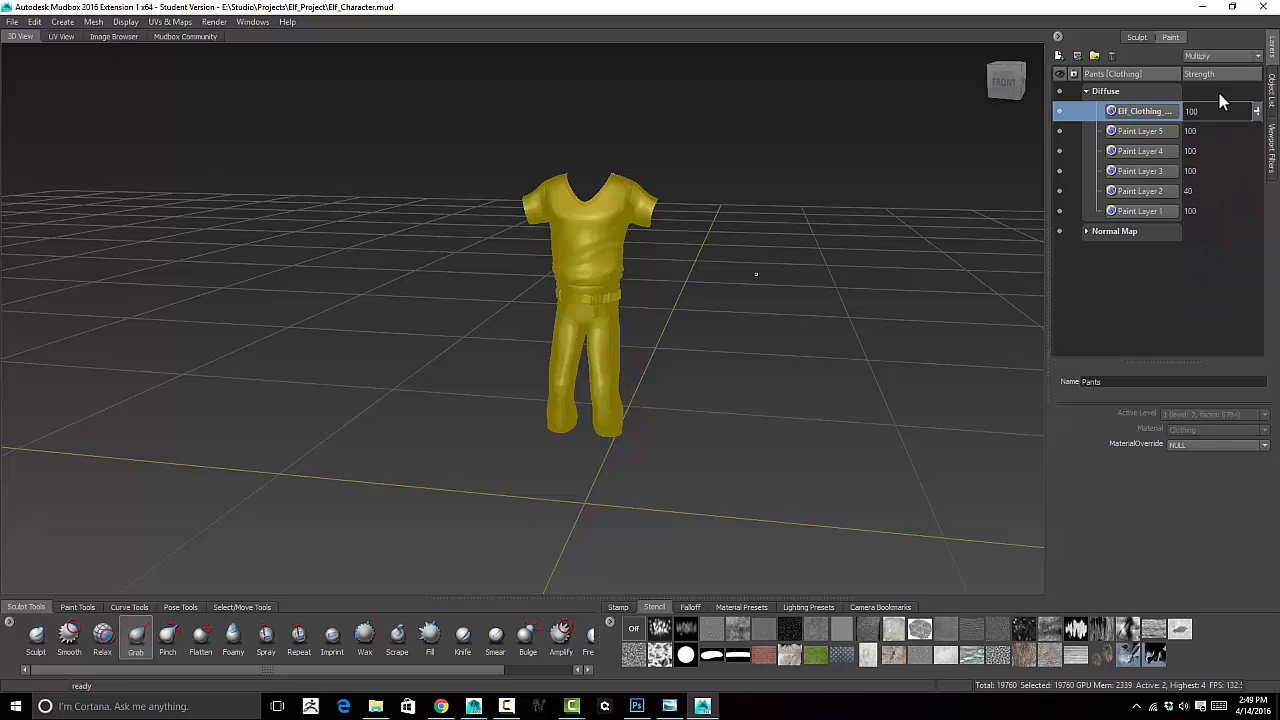
Step the selected shirt and pants down to subdivision level 0
left_click_drag(743, 267, 811, 263, "alt")
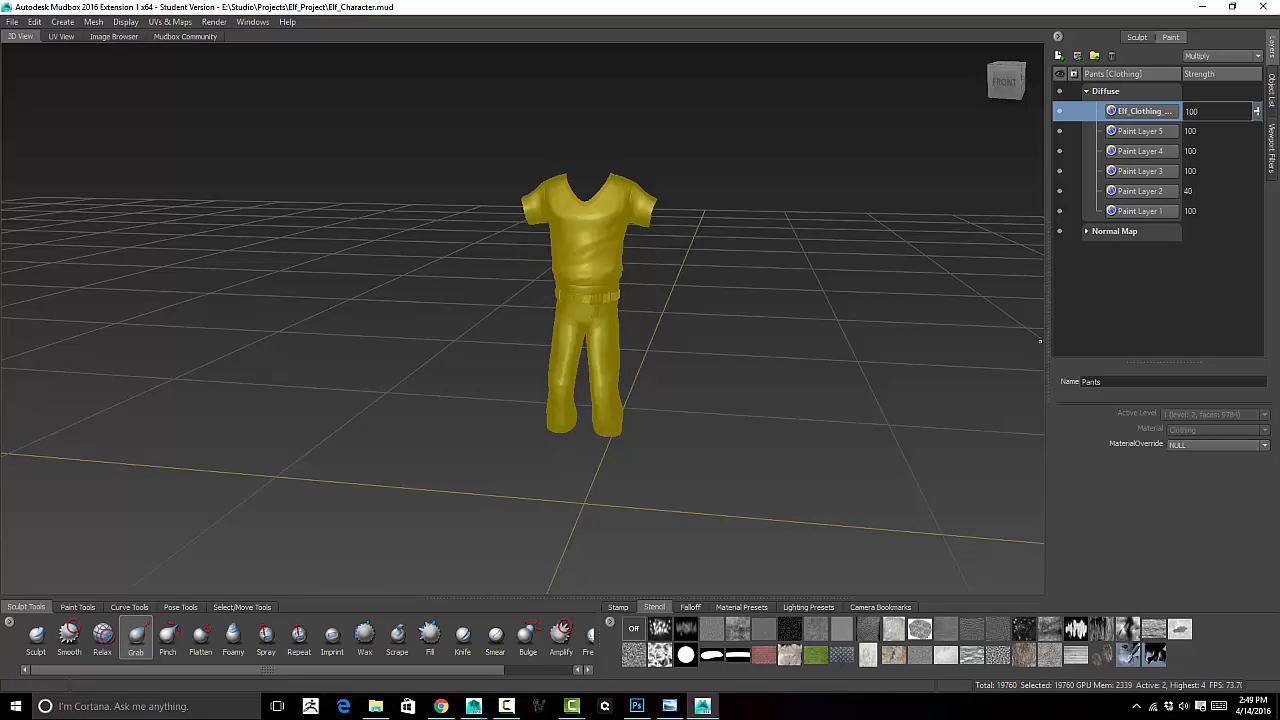
key("Page_Down")
key("Page_Down")
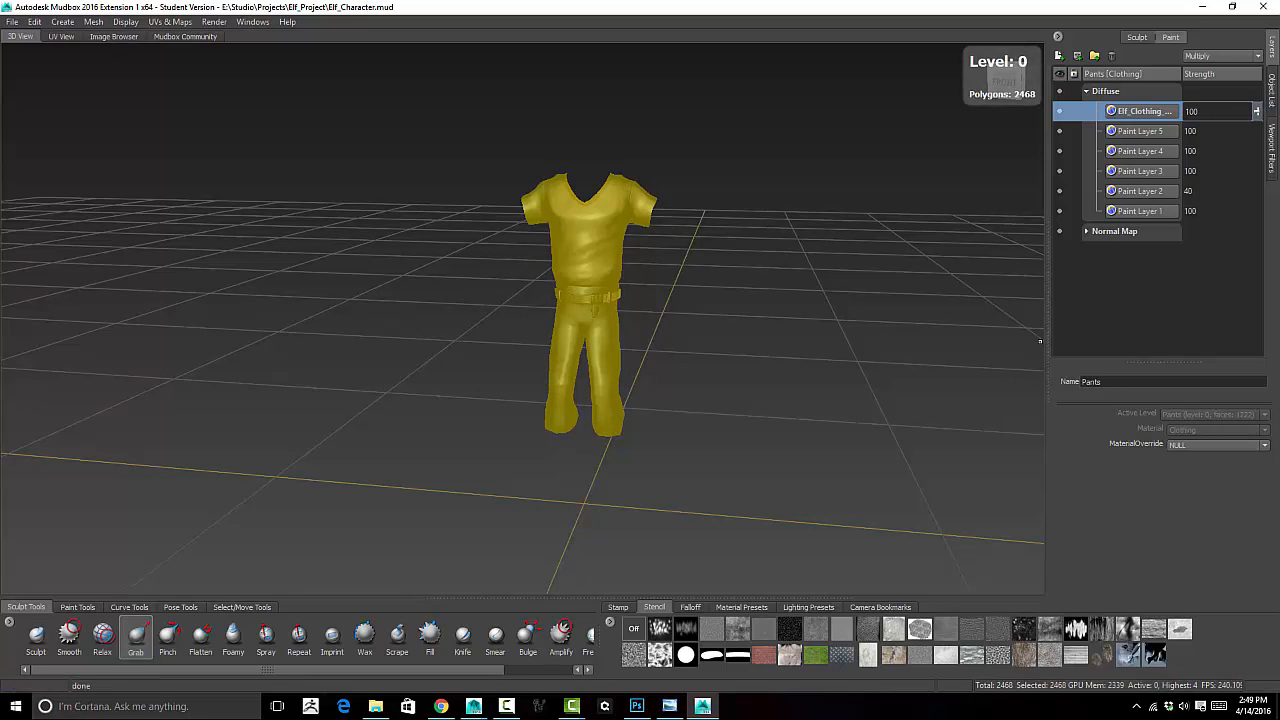
Check that Shirt and Pants are each at their lowest subdivision level and inspect the textured clothing up close
left_click(1272, 90)
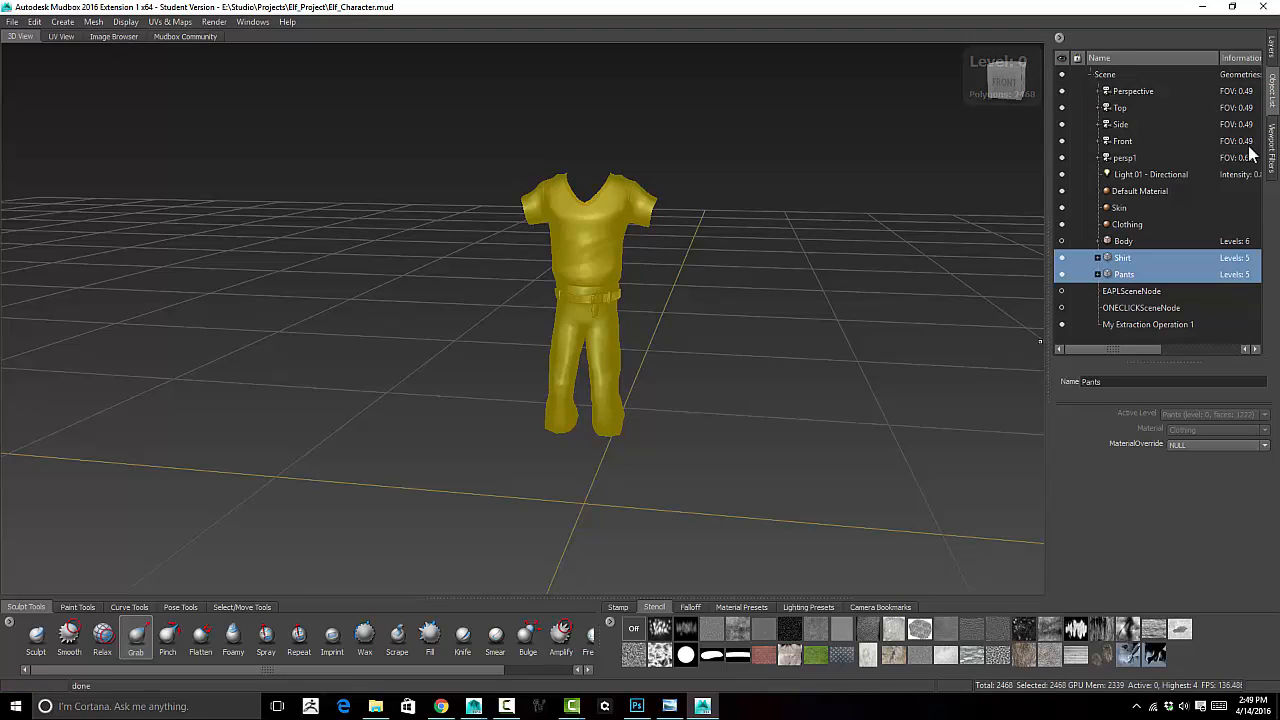
left_click(1134, 258)
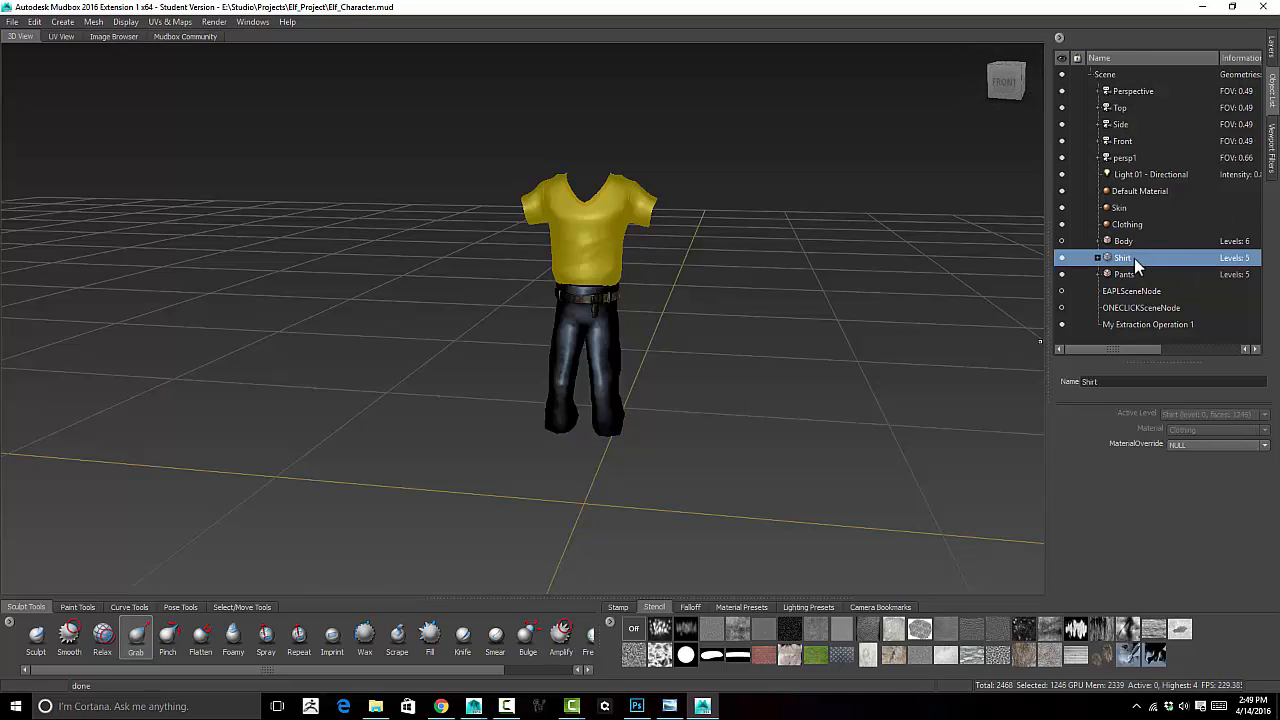
key("Page_Down")
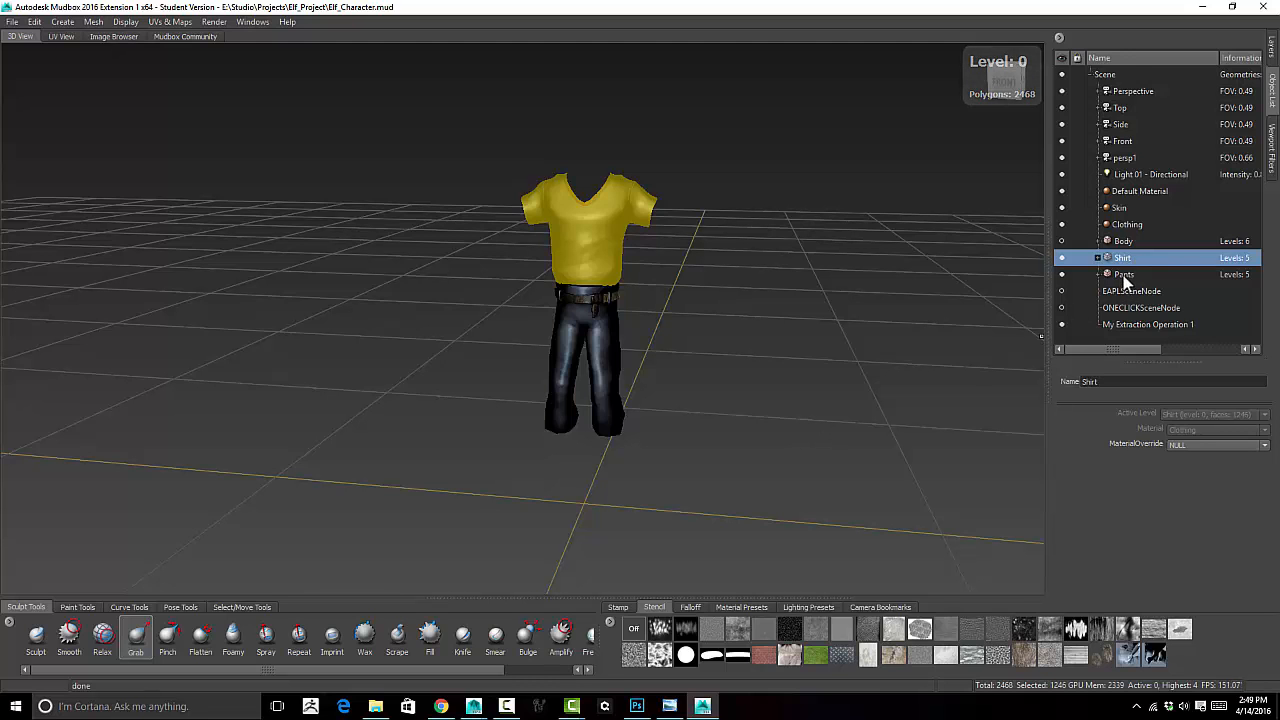
left_click(1125, 274)
key("Page_Down")
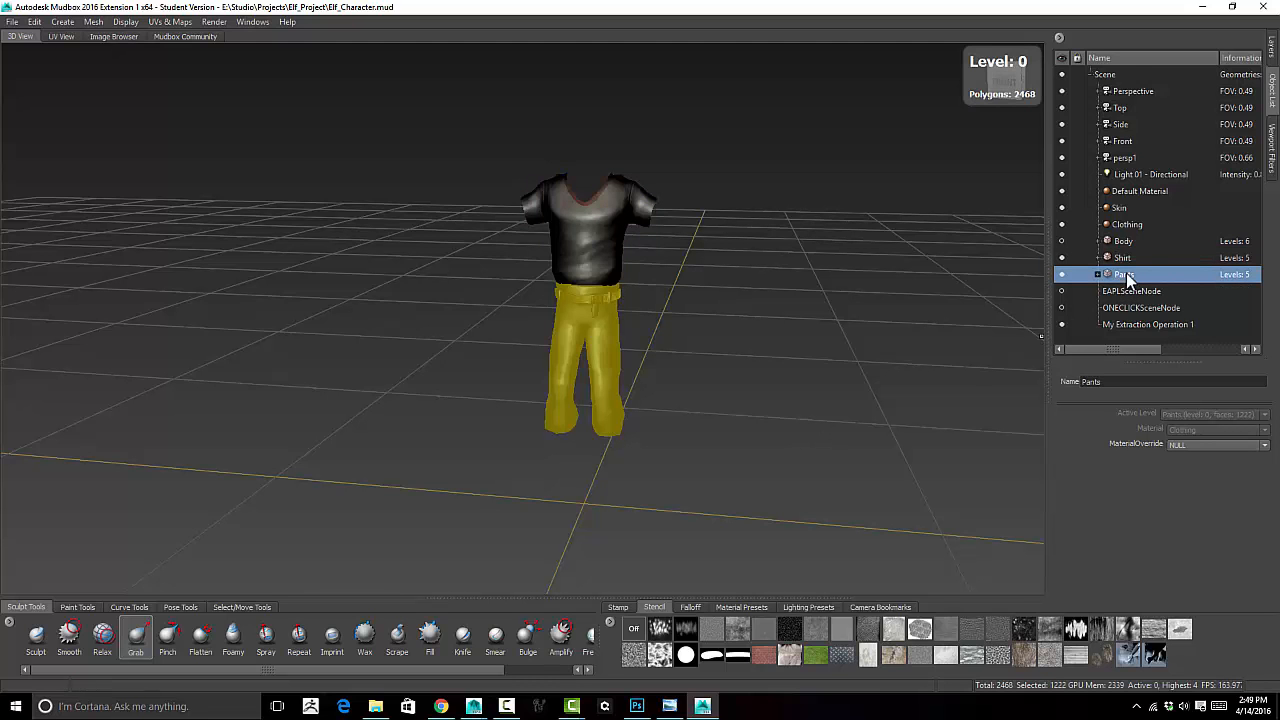
left_click_drag(632, 277, 717, 286, "alt")
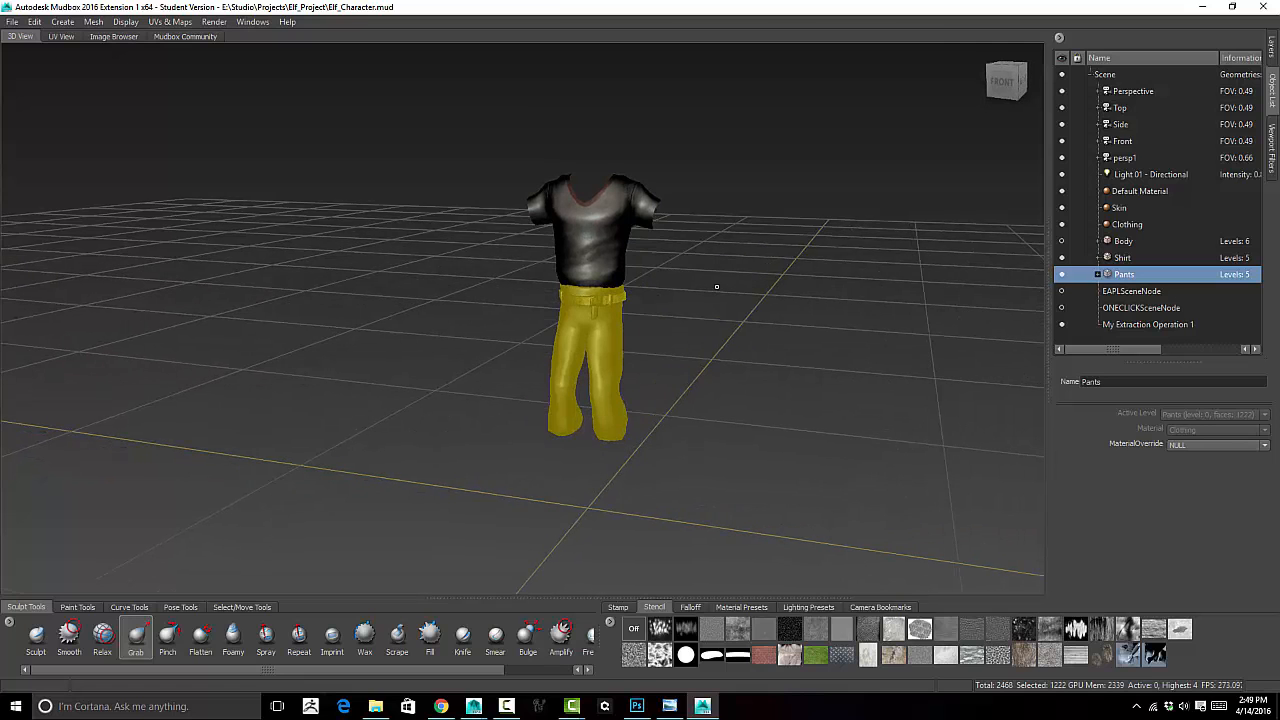
middle_click_drag(717, 286, 686, 329, "alt")
right_click_drag(686, 329, 852, 308, "alt")
mouse_move(852, 308)
left_mouse_down("alt")
mouse_move(900, 312)
mouse_move(853, 316)
left_mouse_up("alt")
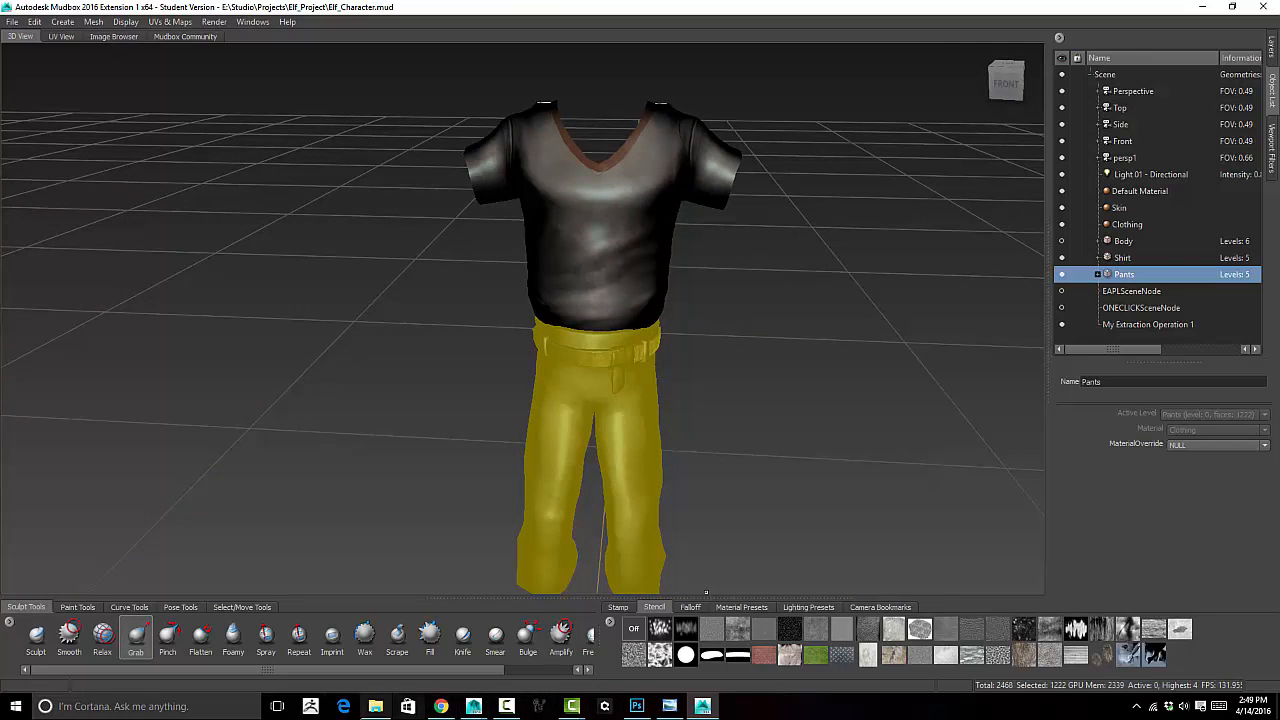
Switch to the Elf_Project folder, inspect Elf_Clothing_Normal_4096.png in Windows Photo Viewer, and put the viewer away
left_click(375, 706)
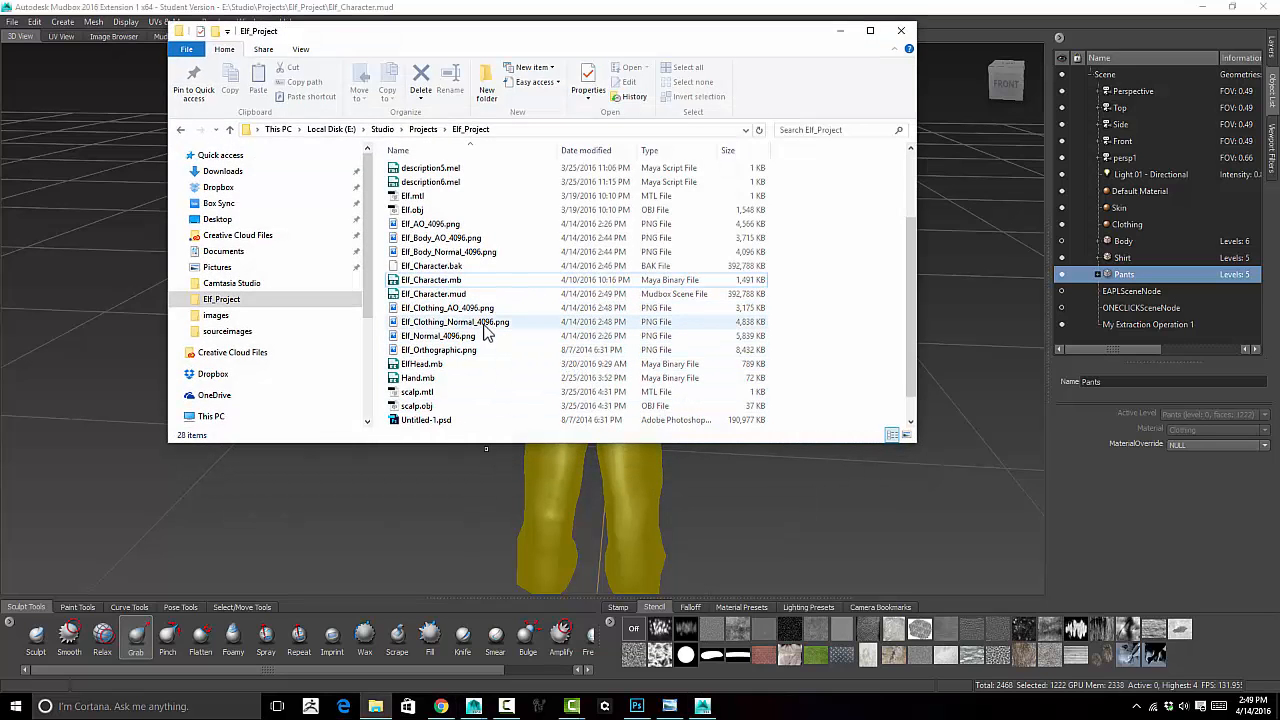
left_click(462, 325)
right_click(442, 324)
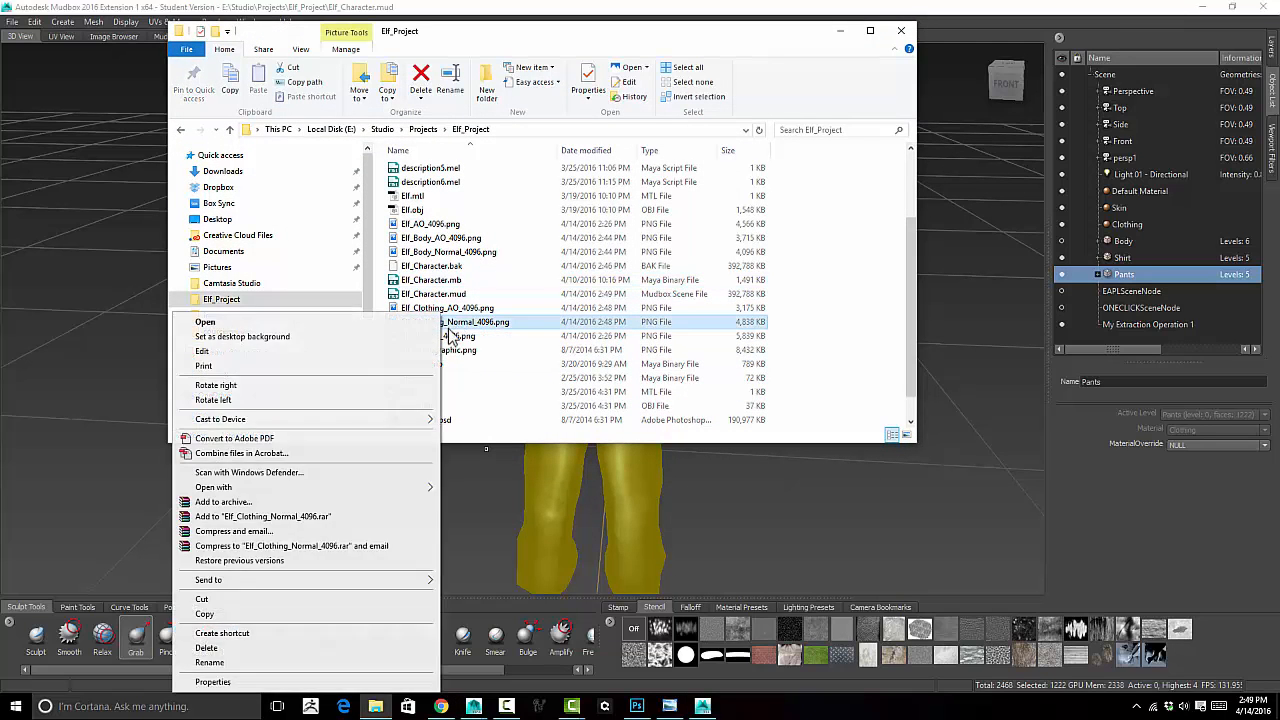
mouse_move(390, 490)
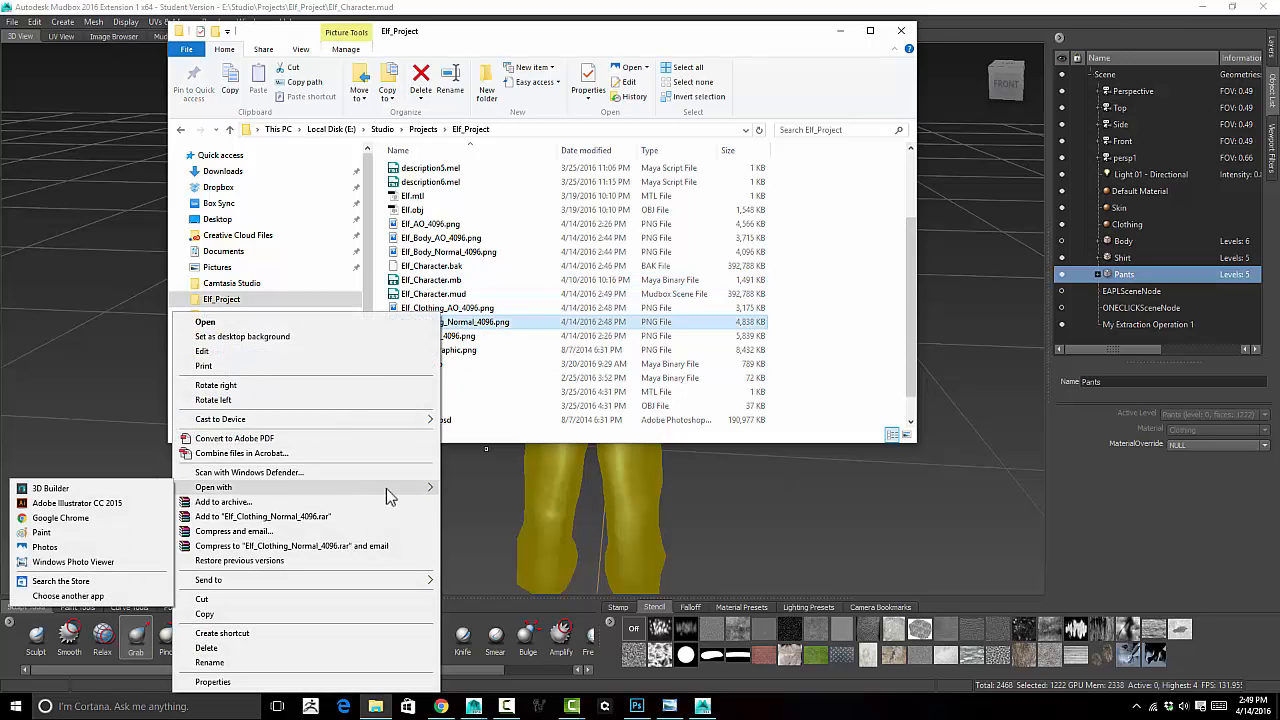
left_click(160, 564)
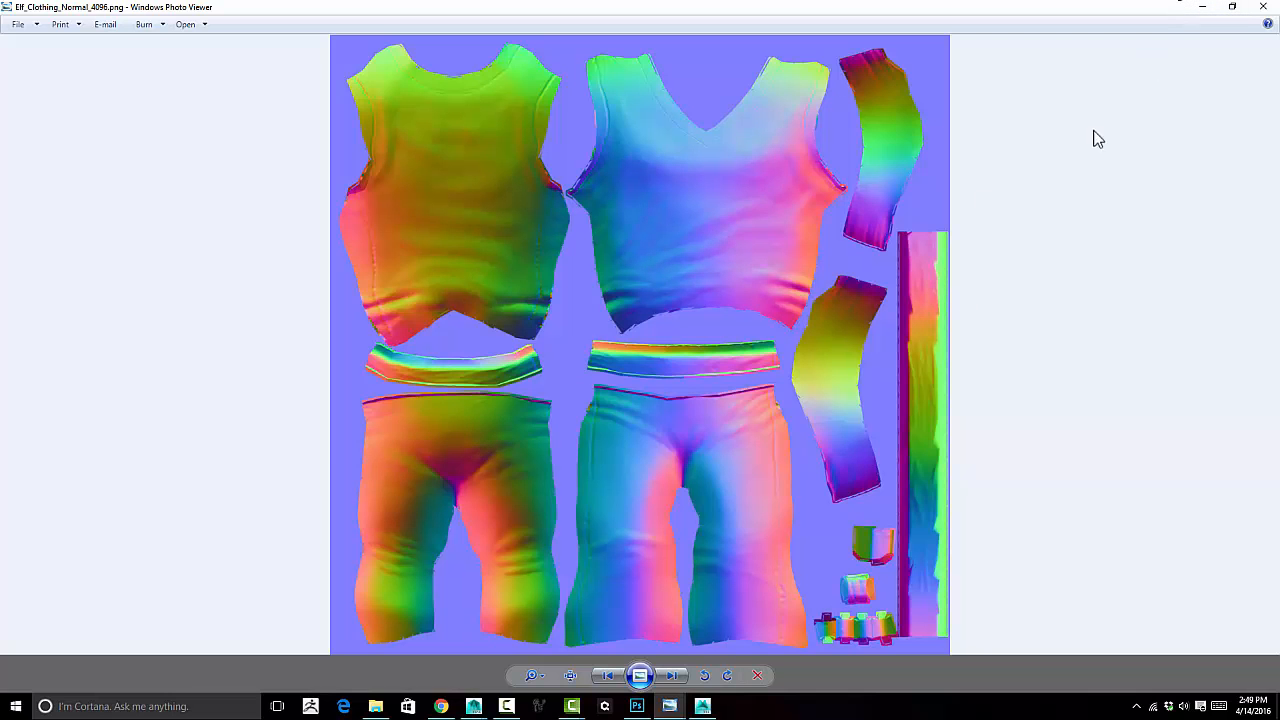
left_click(1201, 7)
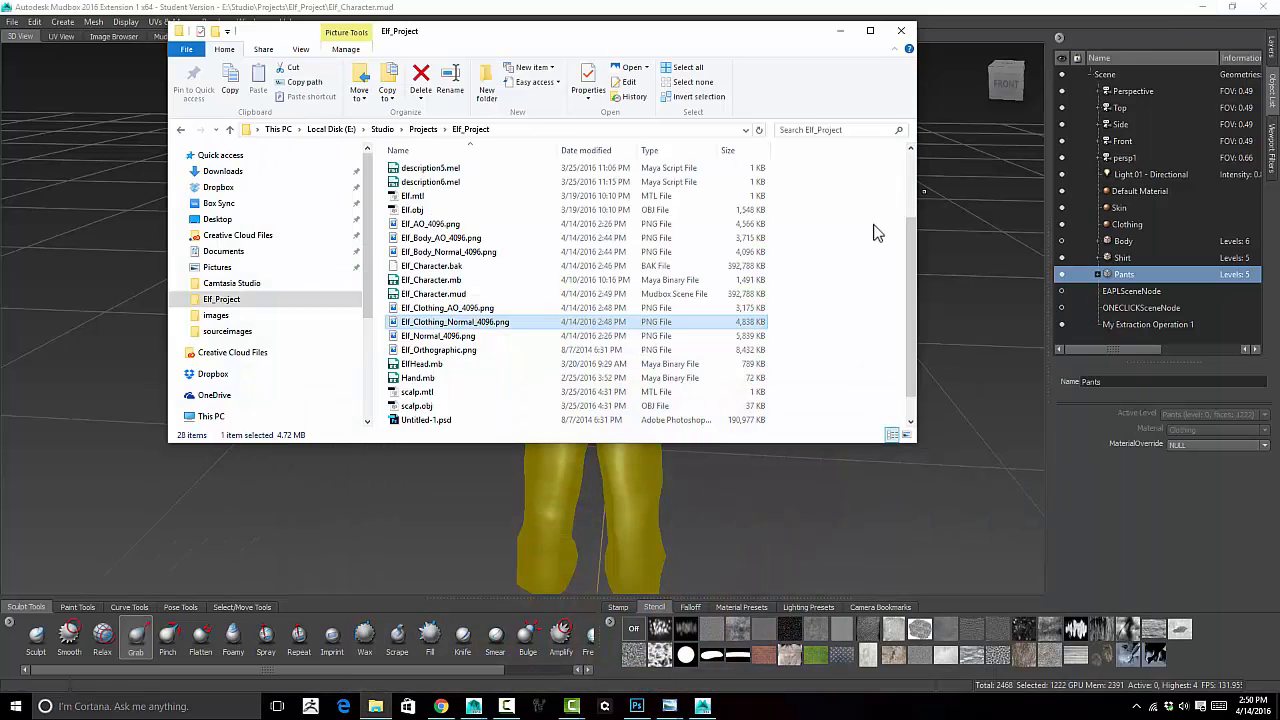
Inspect Elf_Clothing_AO_4096.png in Windows Photo Viewer and close it
left_click(478, 308)
right_click(481, 309)
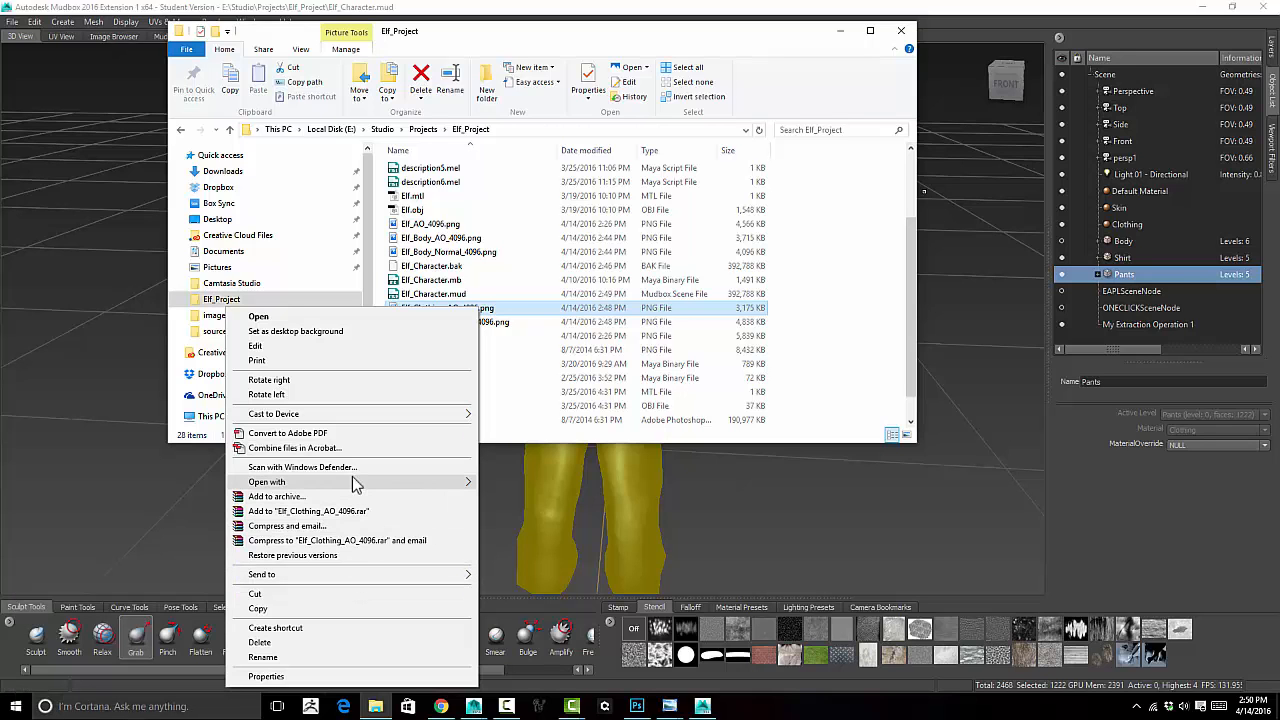
mouse_move(355, 484)
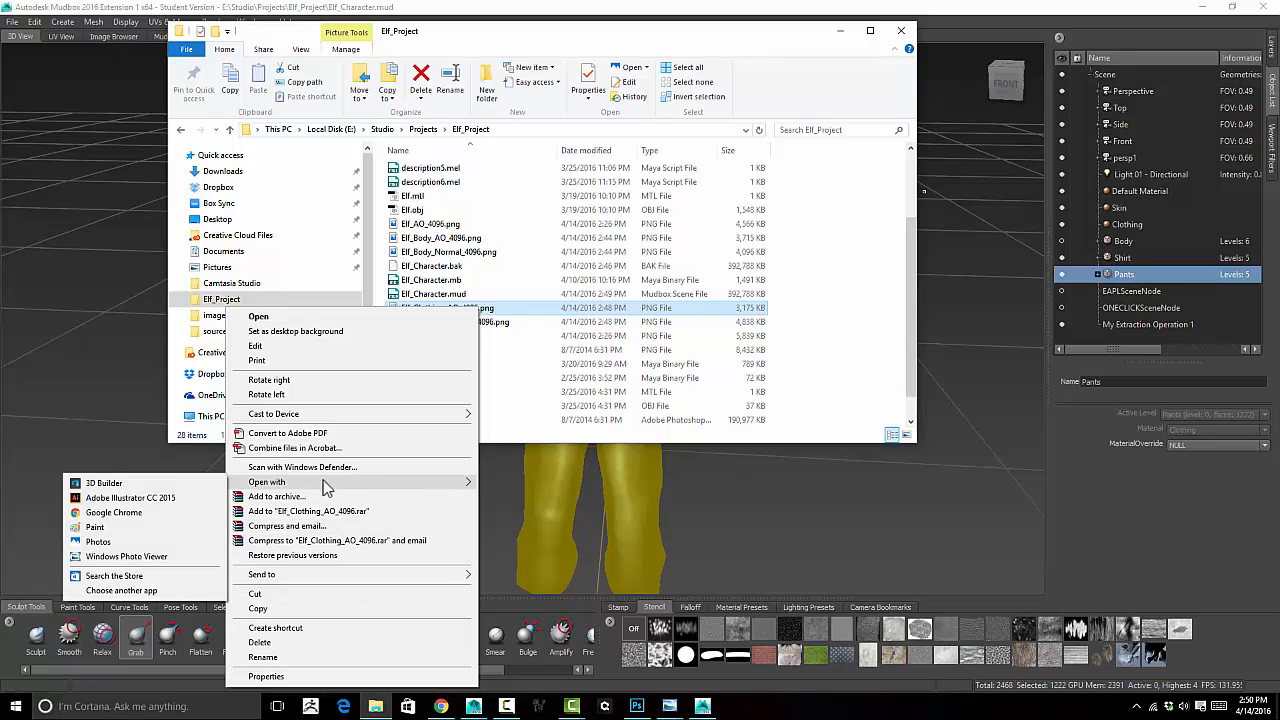
left_click(116, 556)
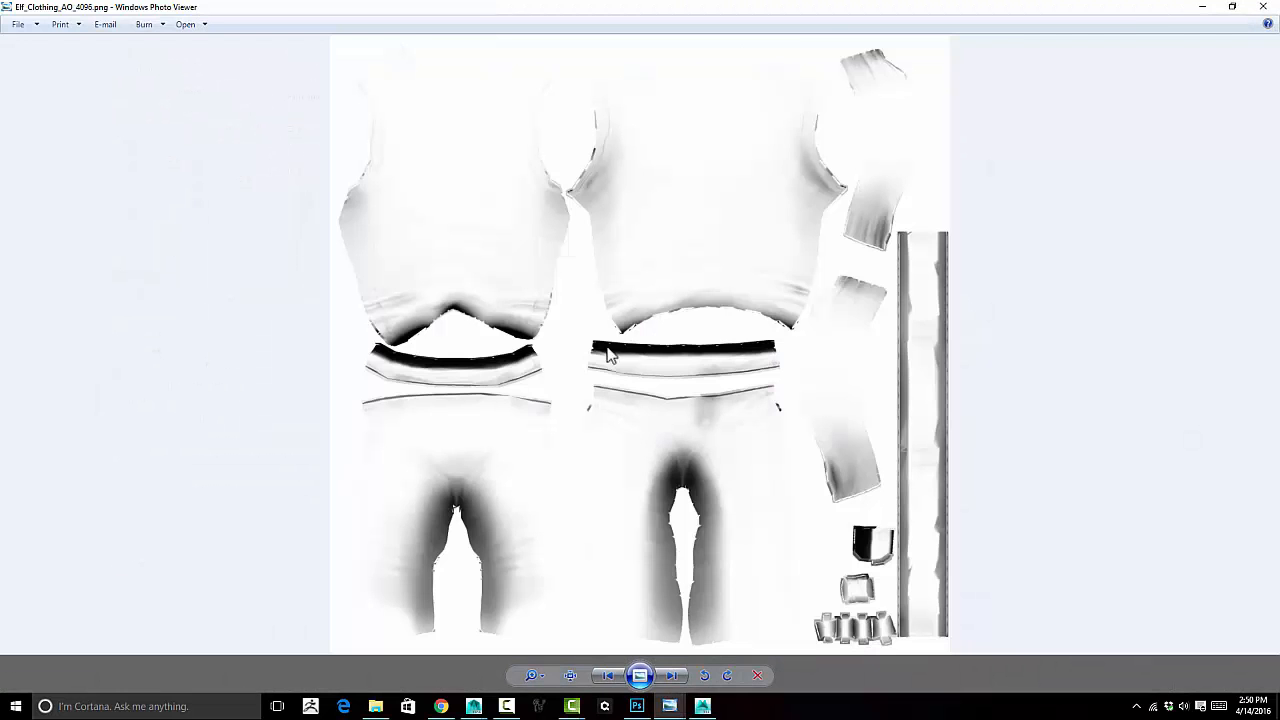
left_click(1263, 7)
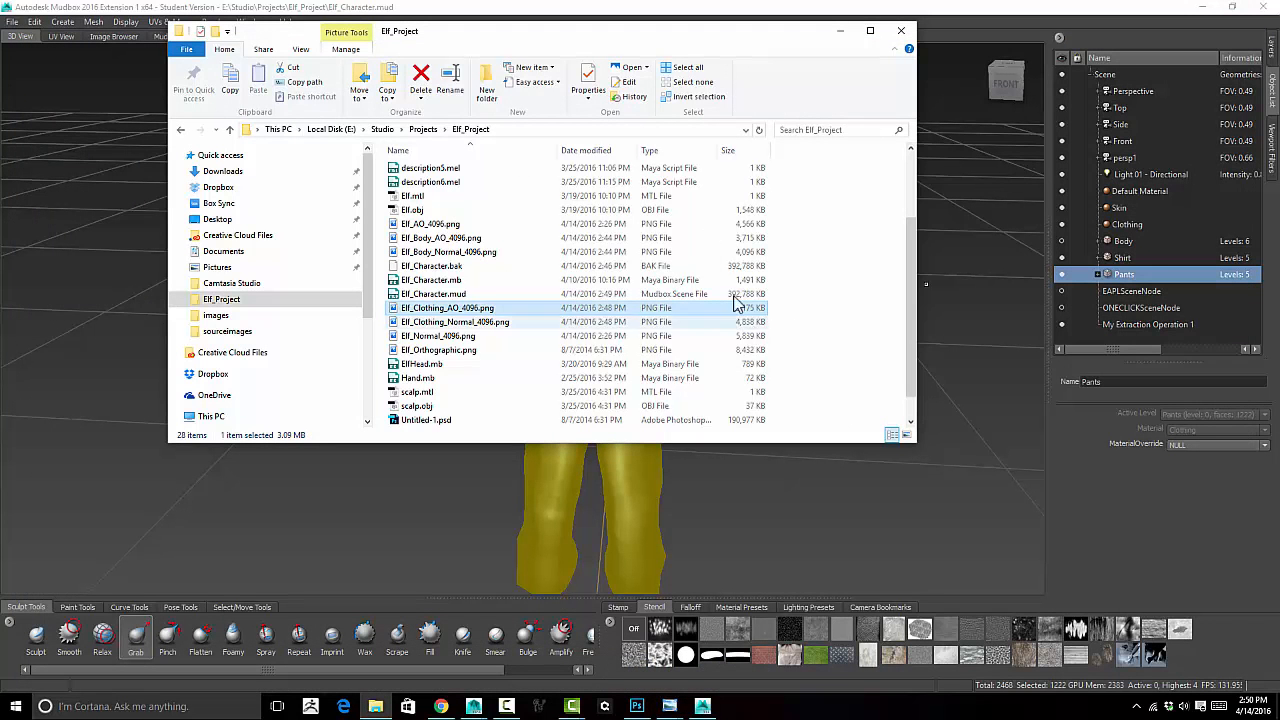
Minimize the project folder and reopen My Extraction Operation 1, excluding Ambient Occlusion and showing the Normal Map settings
left_click(840, 30)
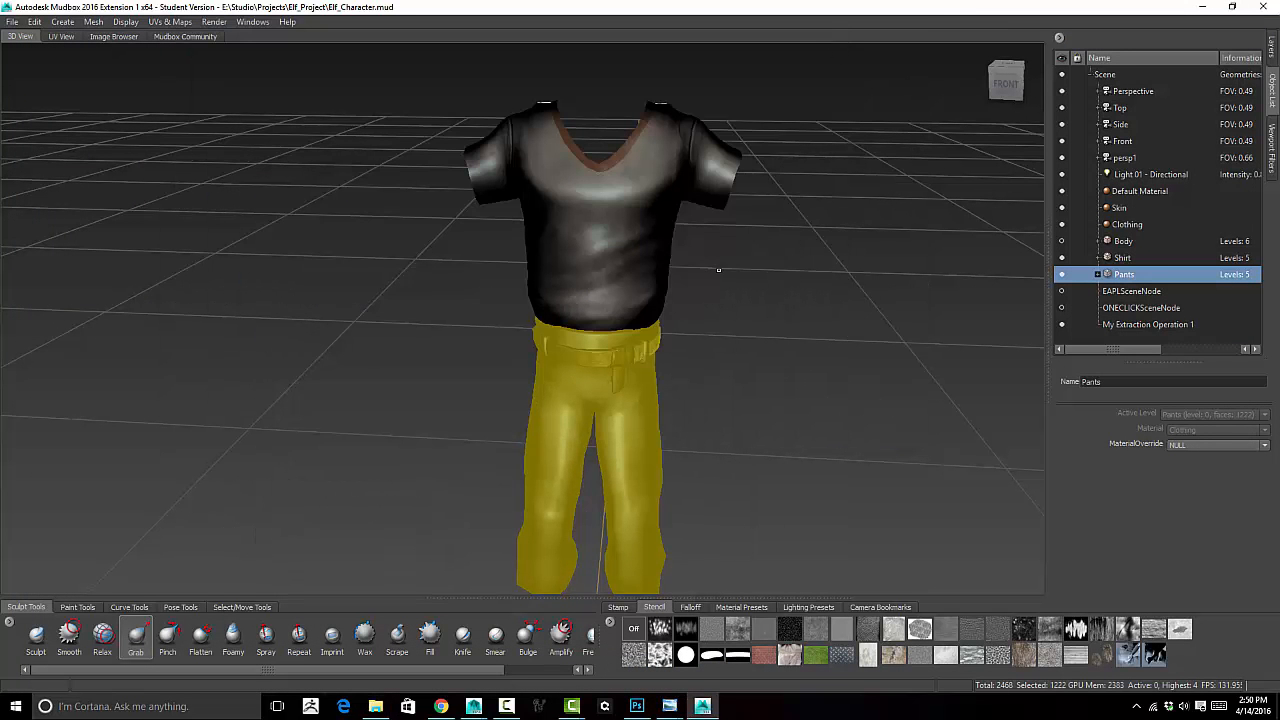
left_click_drag(718, 270, 754, 282, "alt")
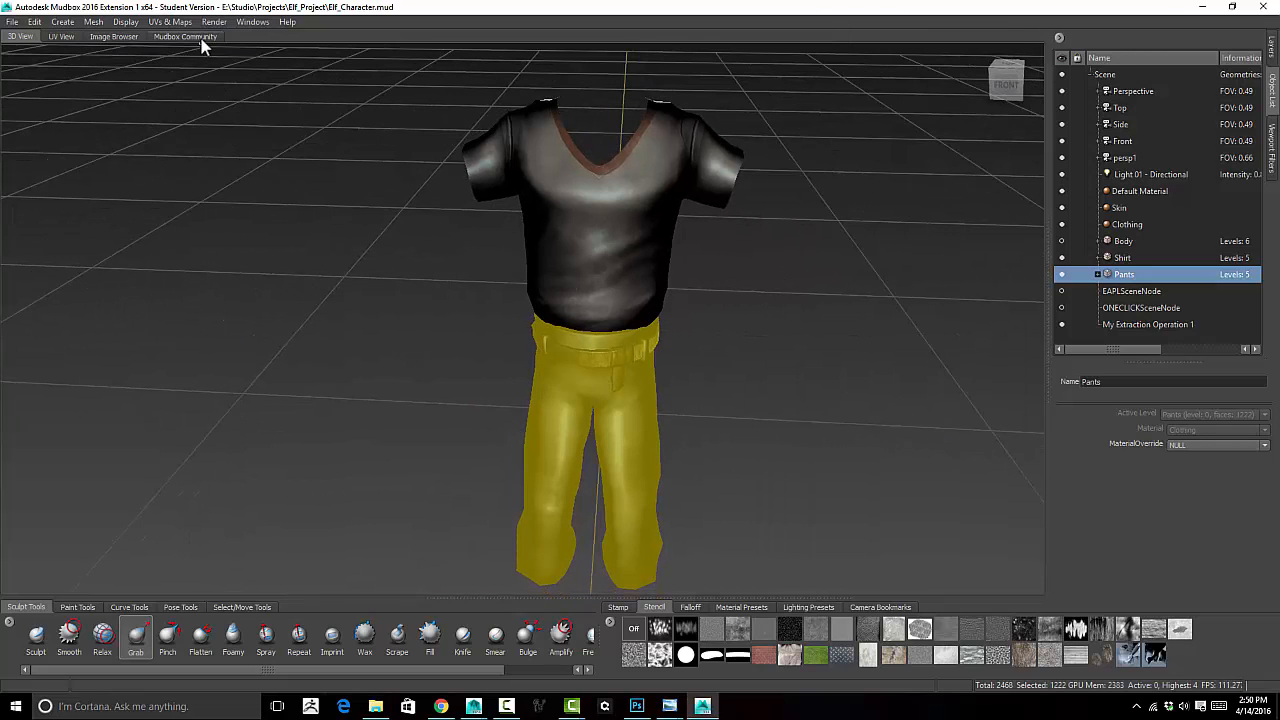
left_click(172, 22)
mouse_move(201, 114)
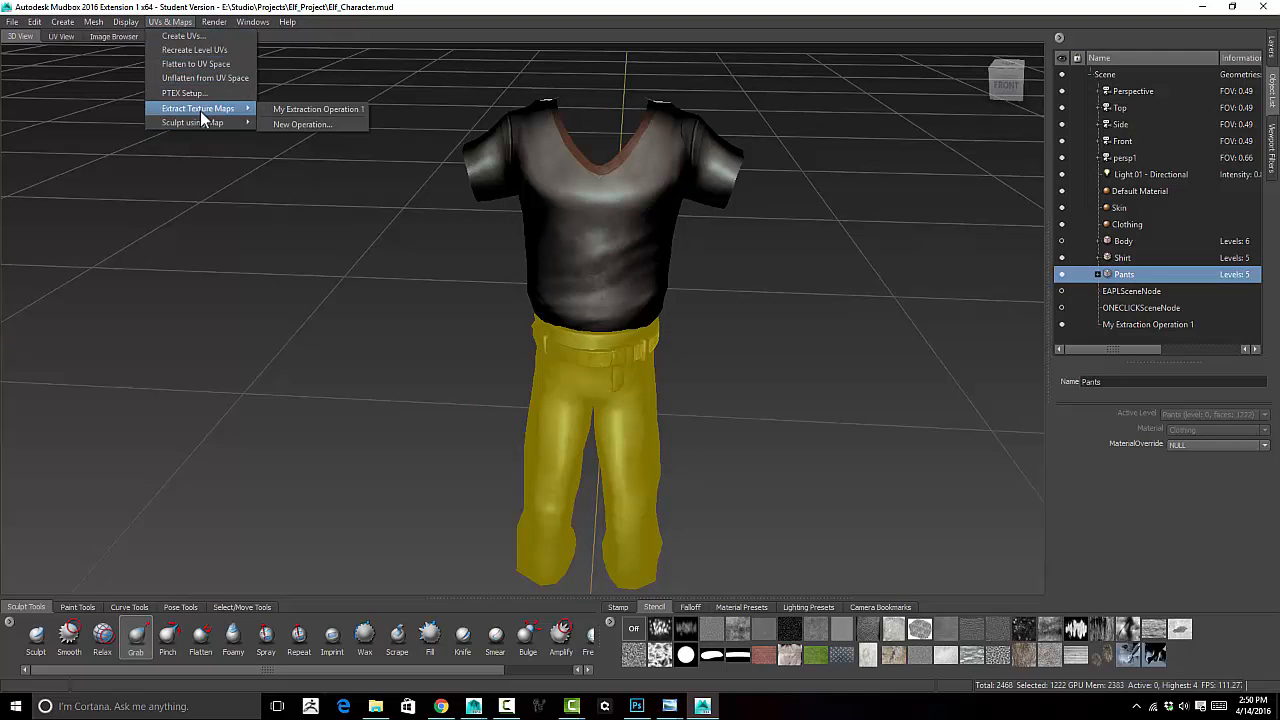
left_click(290, 112)
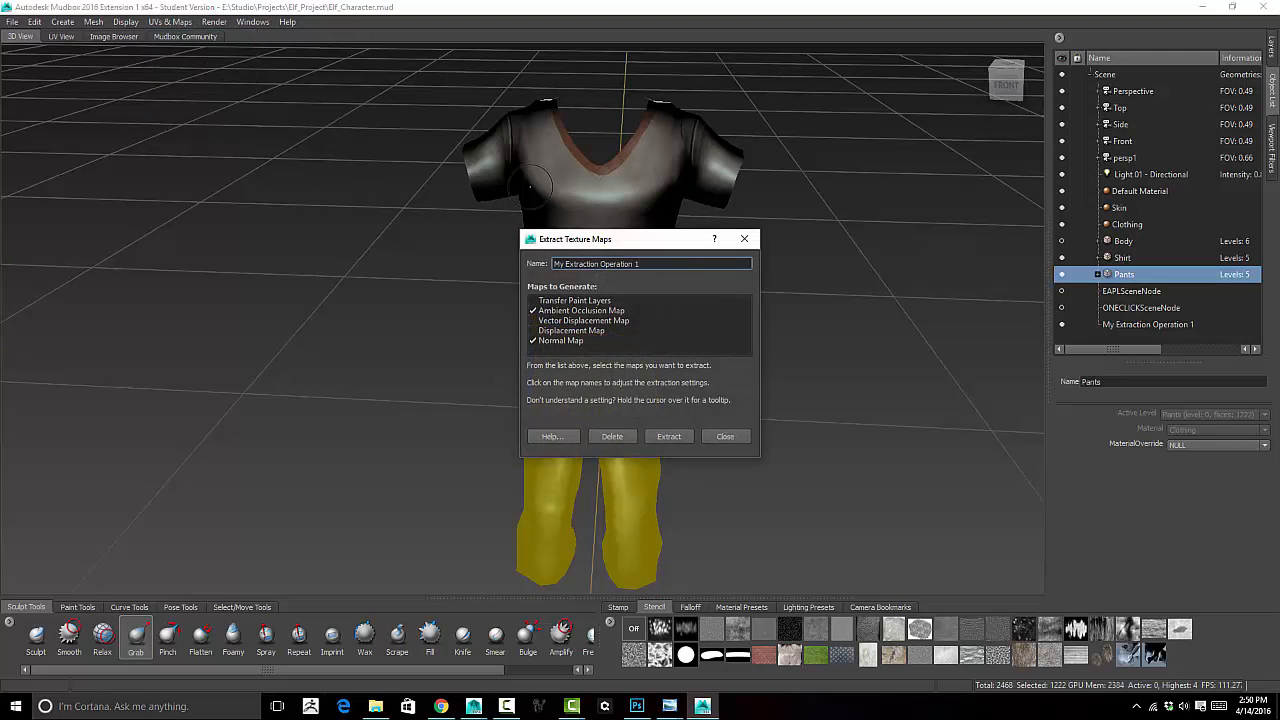
left_click_drag(665, 247, 602, 64)
left_click(469, 128)
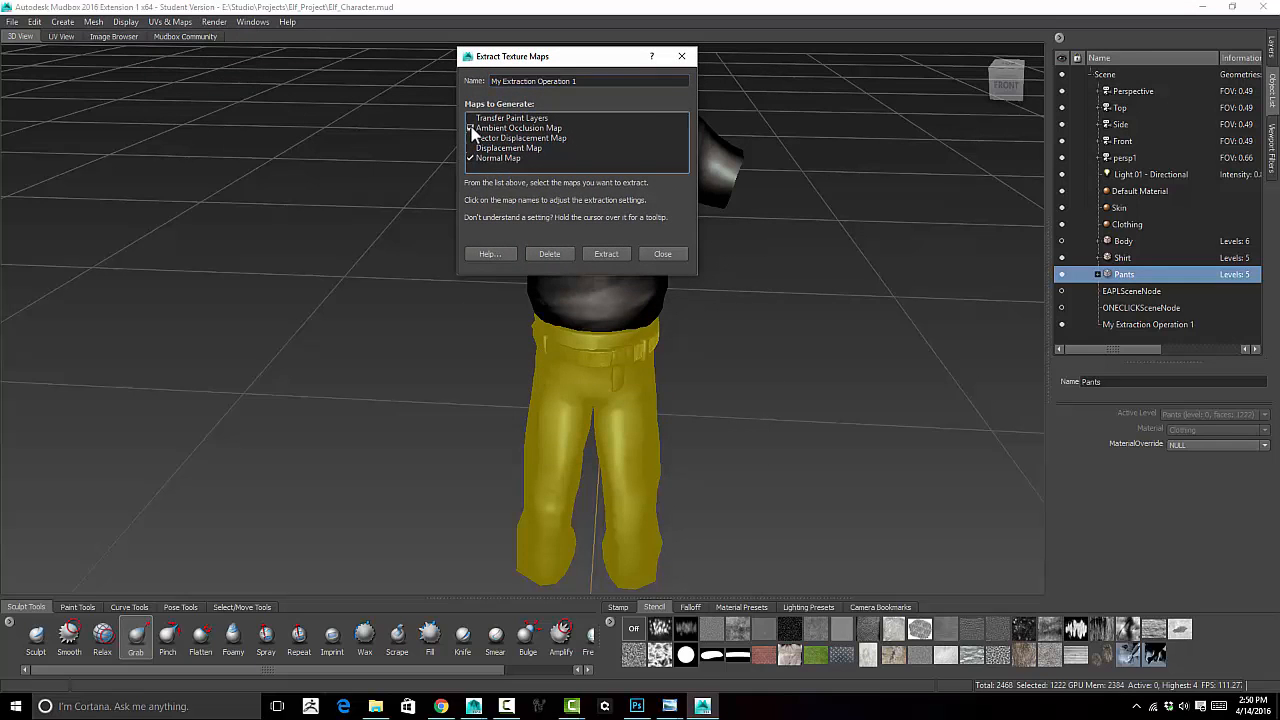
left_click(500, 158)
left_click_drag(584, 62, 579, 37)
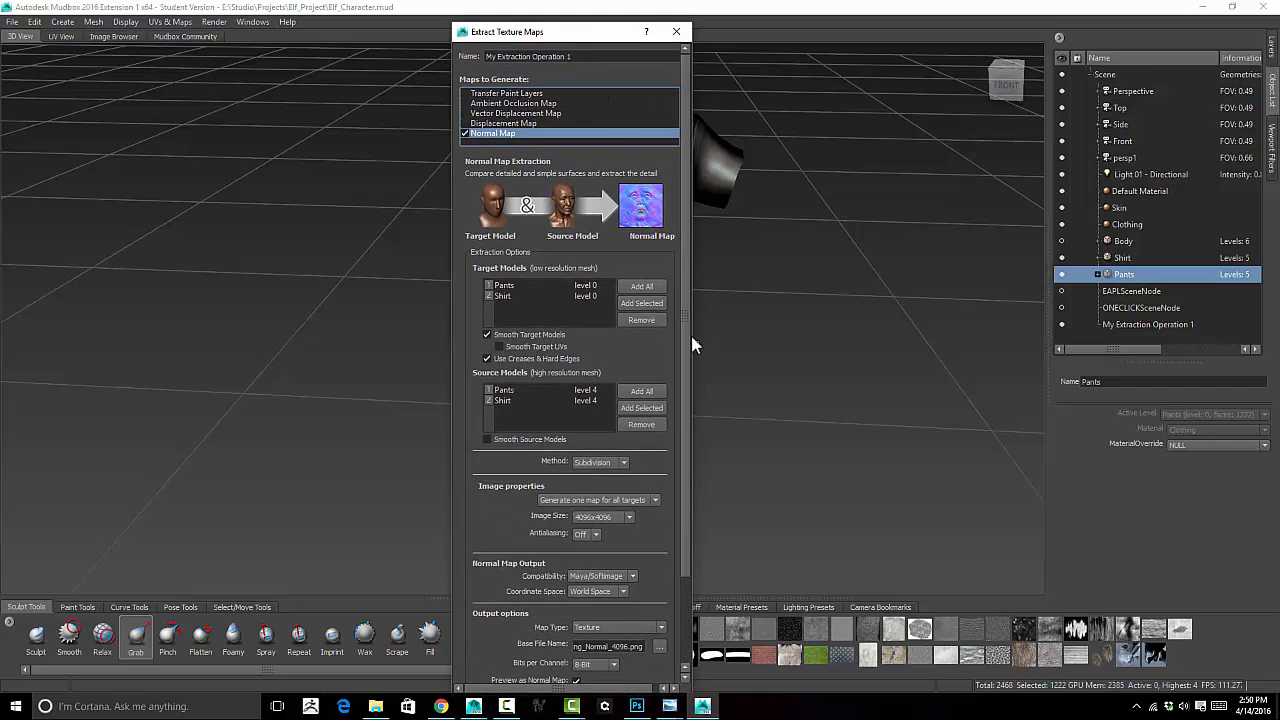
Set the normal map's coordinate space to Tangent
left_click_drag(686, 335, 687, 428)
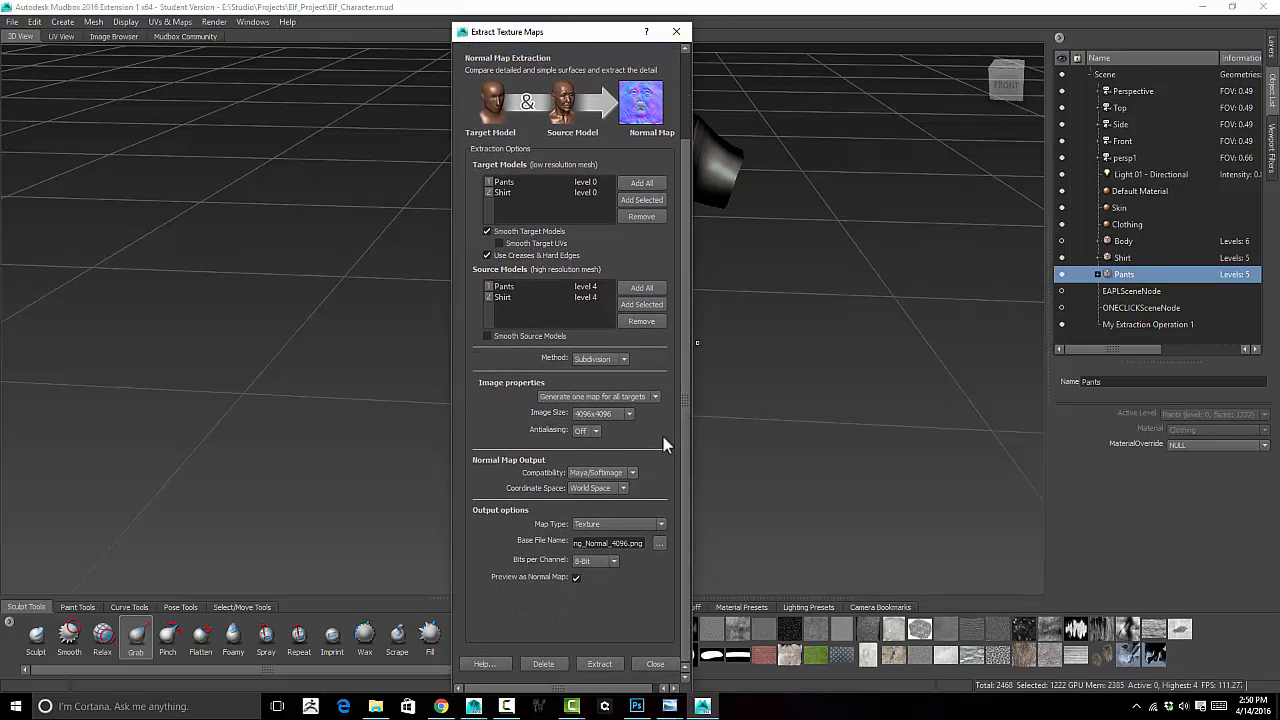
left_click(623, 488)
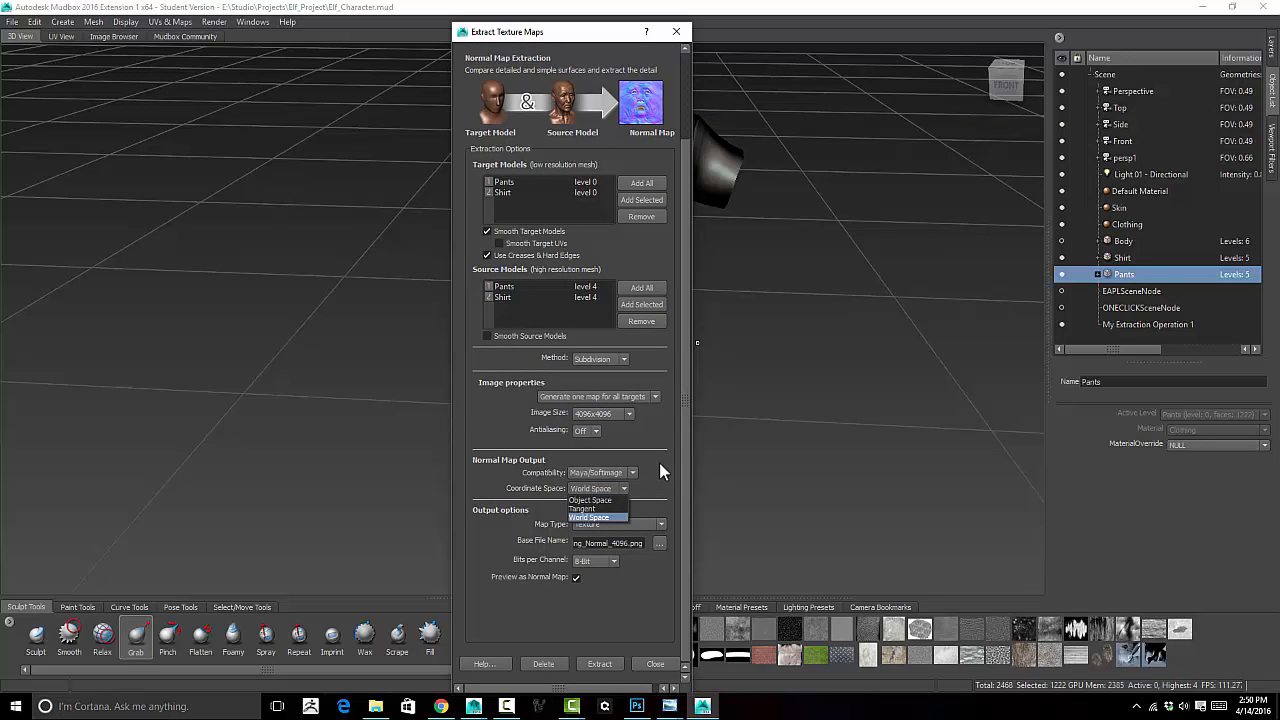
left_click(659, 462)
left_click(621, 489)
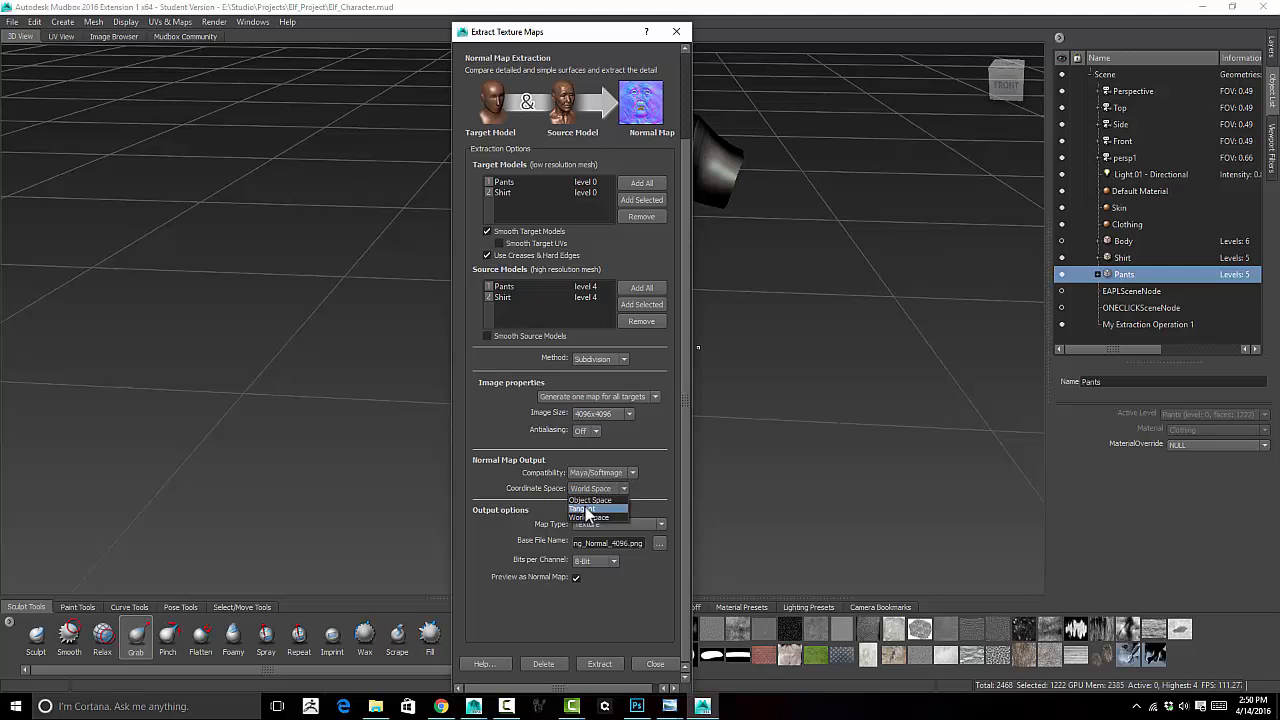
left_click(593, 512)
Extract the tangent-space normal map for the pants and shirt as Elf_Clothing_Normal_4096.png and dismiss the results
left_click_drag(687, 465, 694, 536)
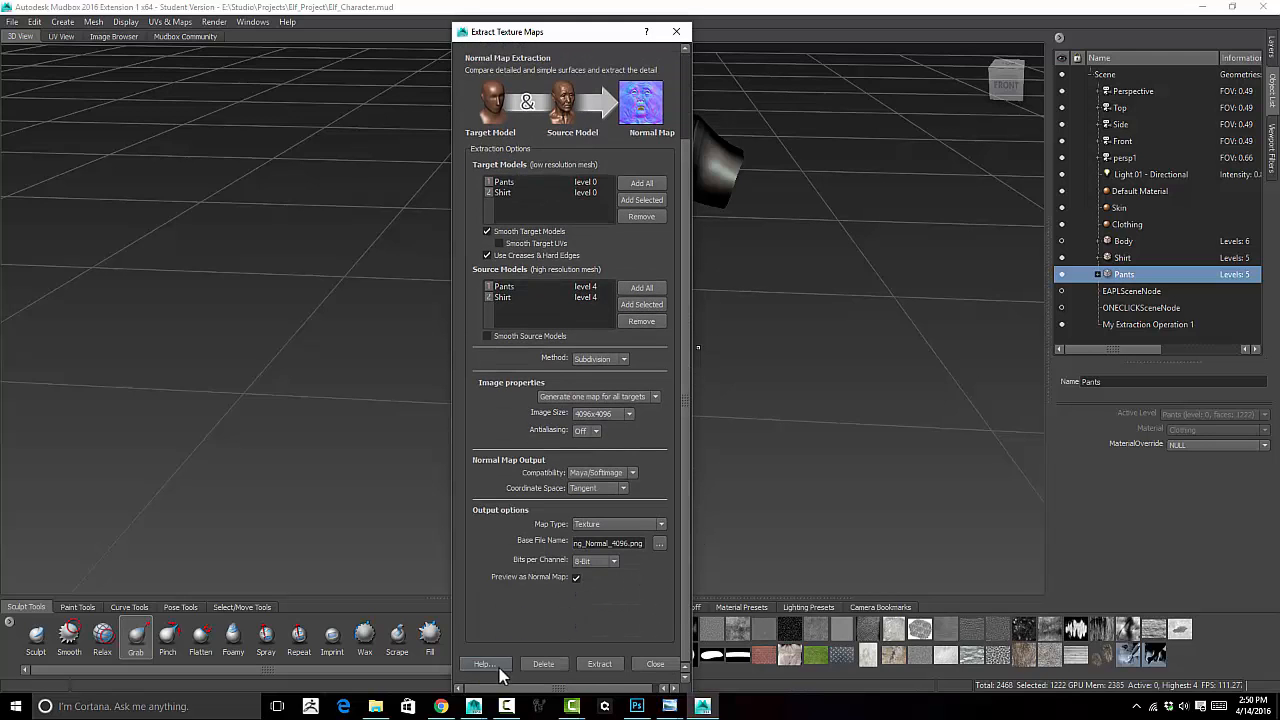
left_click(600, 664)
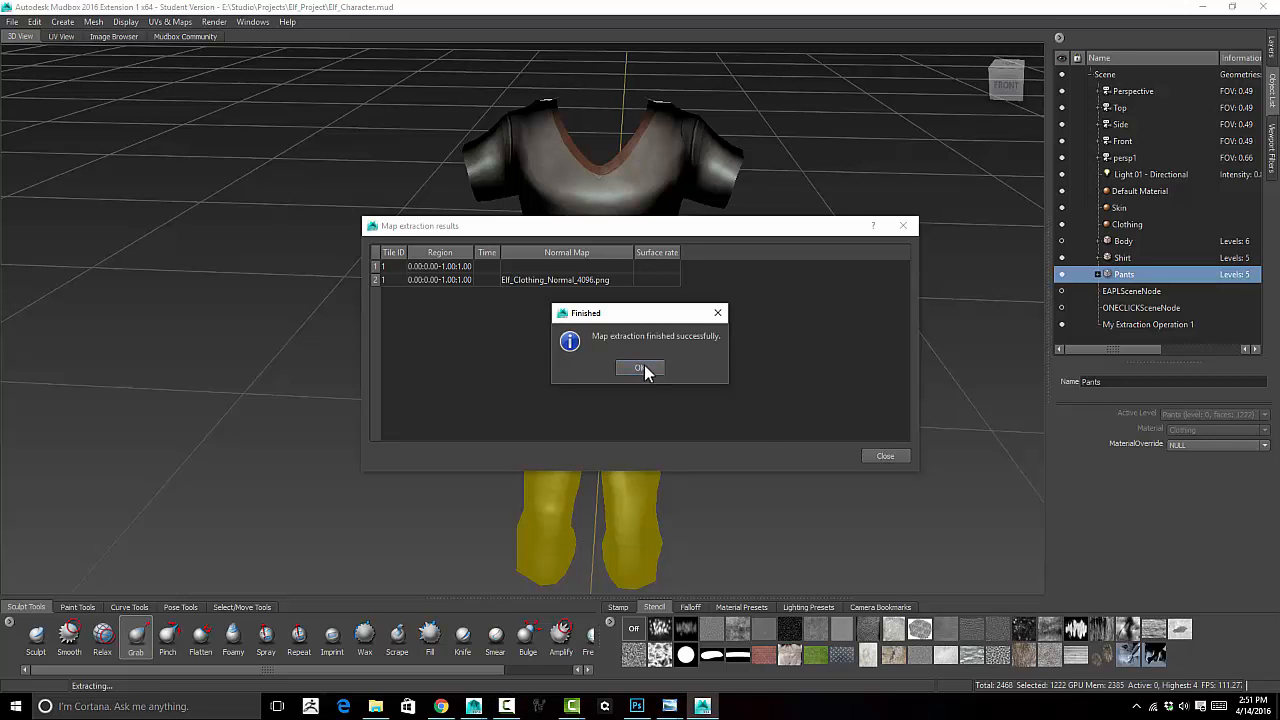
left_click(644, 368)
left_click(886, 455)
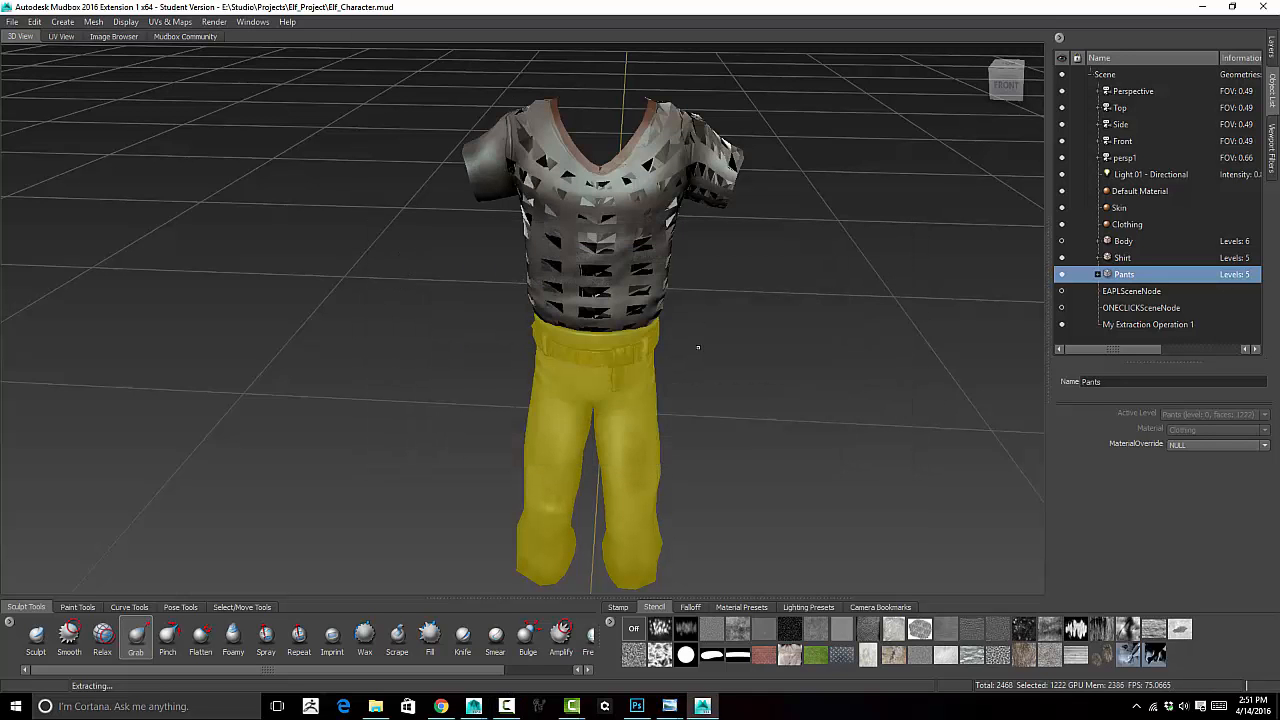
Examine the shirt and pants surfaces up close after the normal map extraction
left_click_drag(694, 349, 630, 295, "alt")
right_click_drag(630, 295, 798, 289, "alt")
left_click_drag(798, 289, 873, 245, "alt")
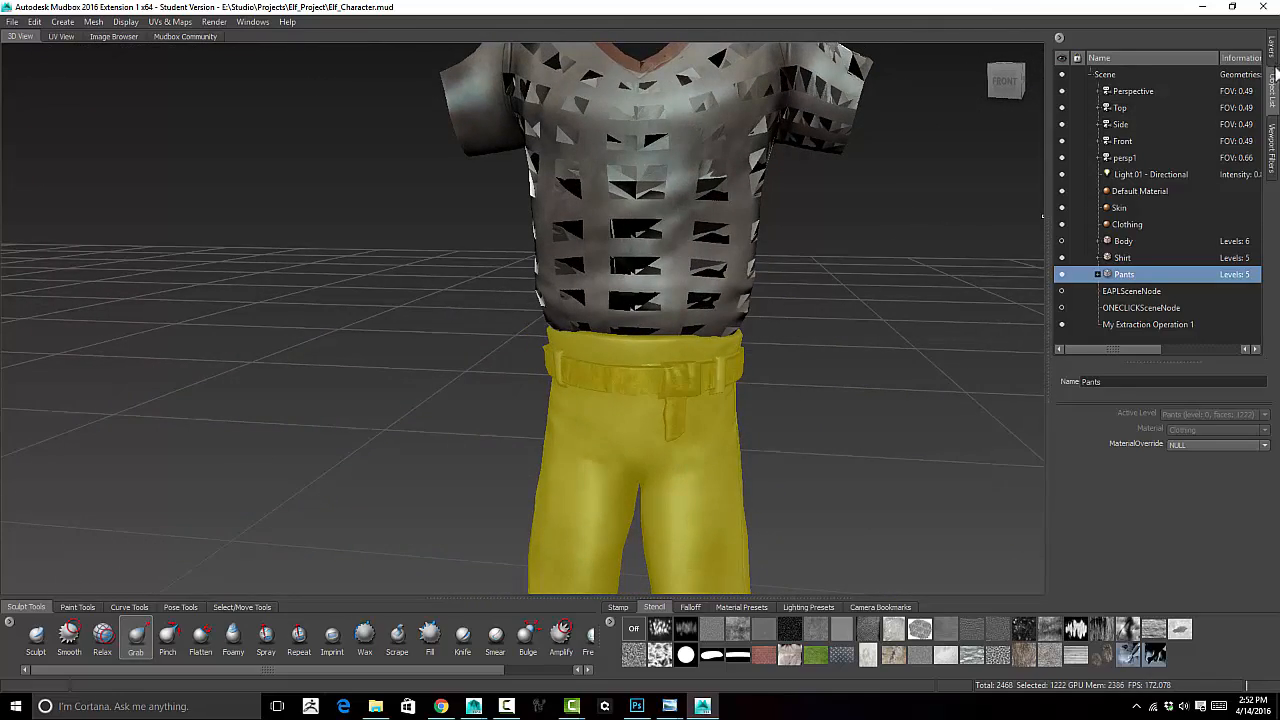
left_click(1274, 50)
left_click(1273, 90)
left_click(1273, 50)
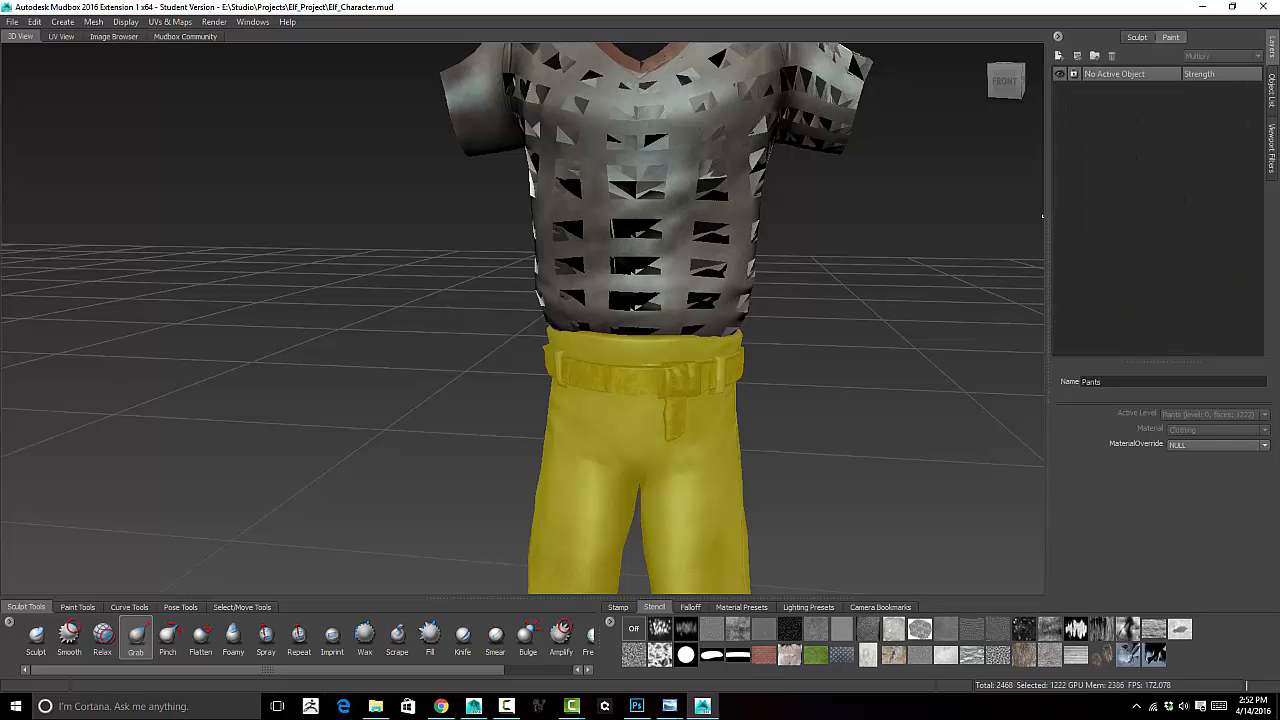
left_click_drag(934, 186, 930, 207, "alt")
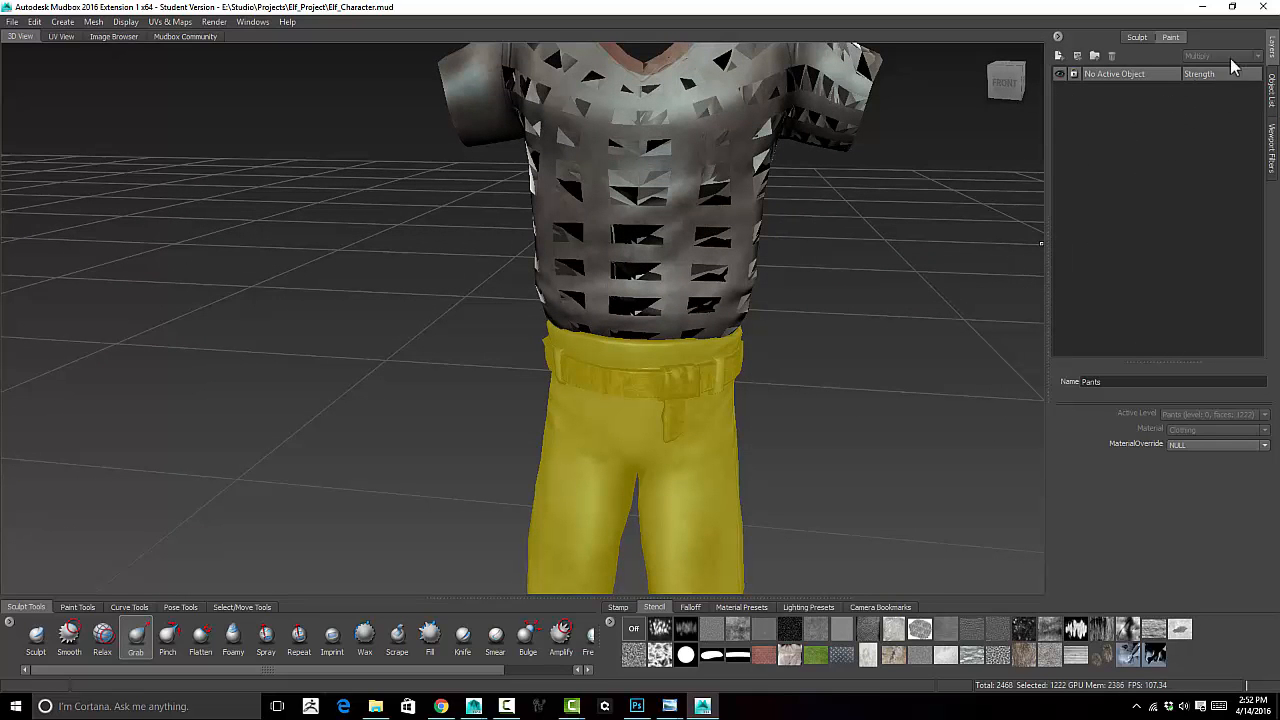
Select the Shirt and pick the extracted Elf_Clothing layer in its Normal Map channel
left_click(1273, 114)
left_click(1127, 254)
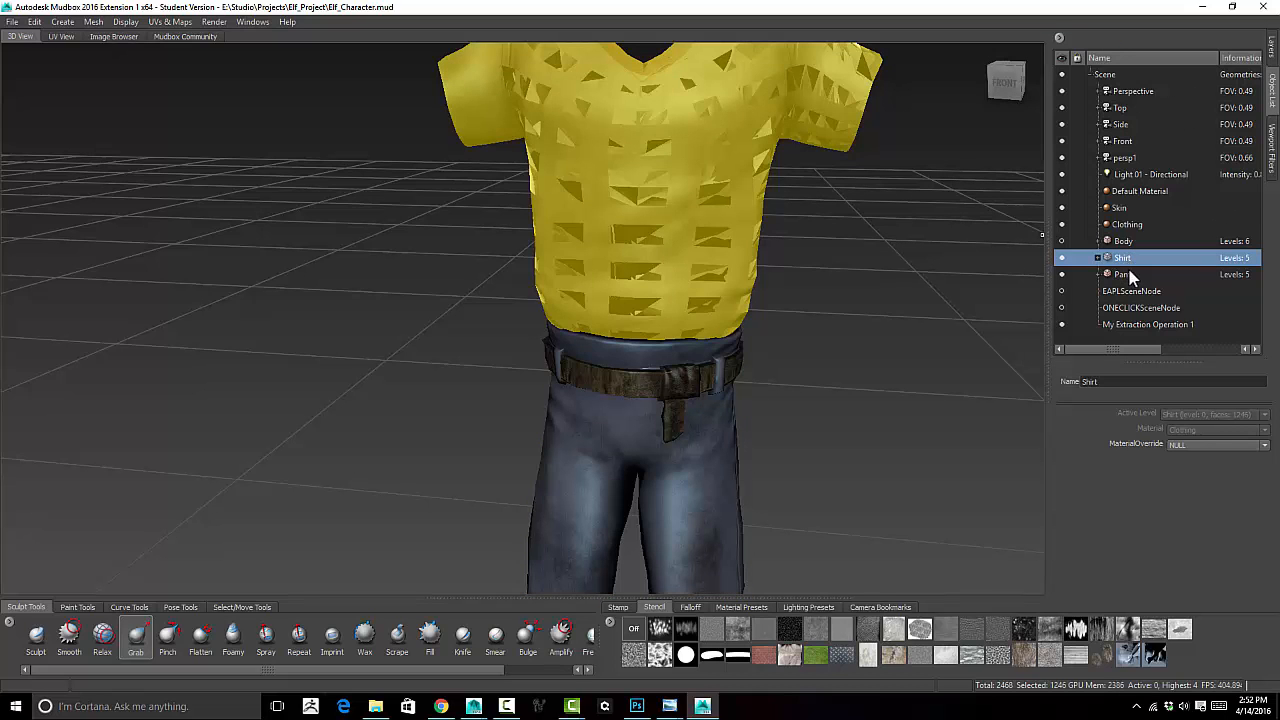
left_click(1130, 276)
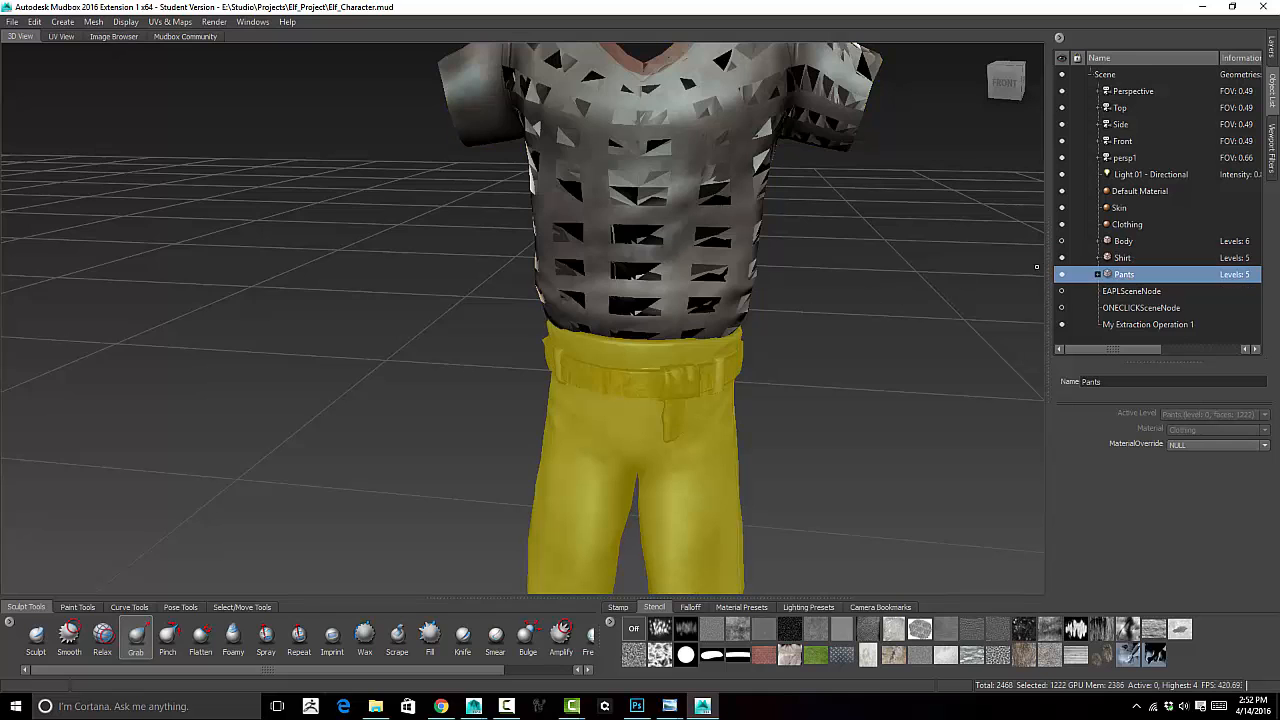
left_click(1122, 258)
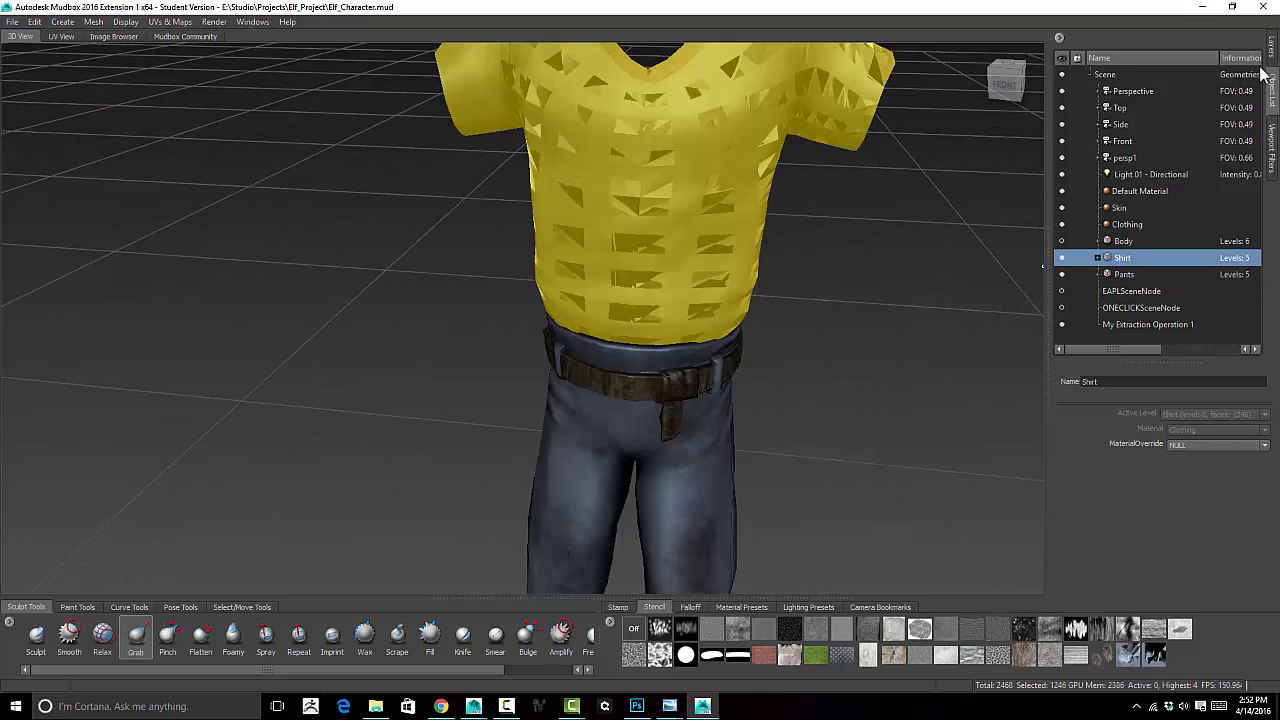
left_click(1273, 52)
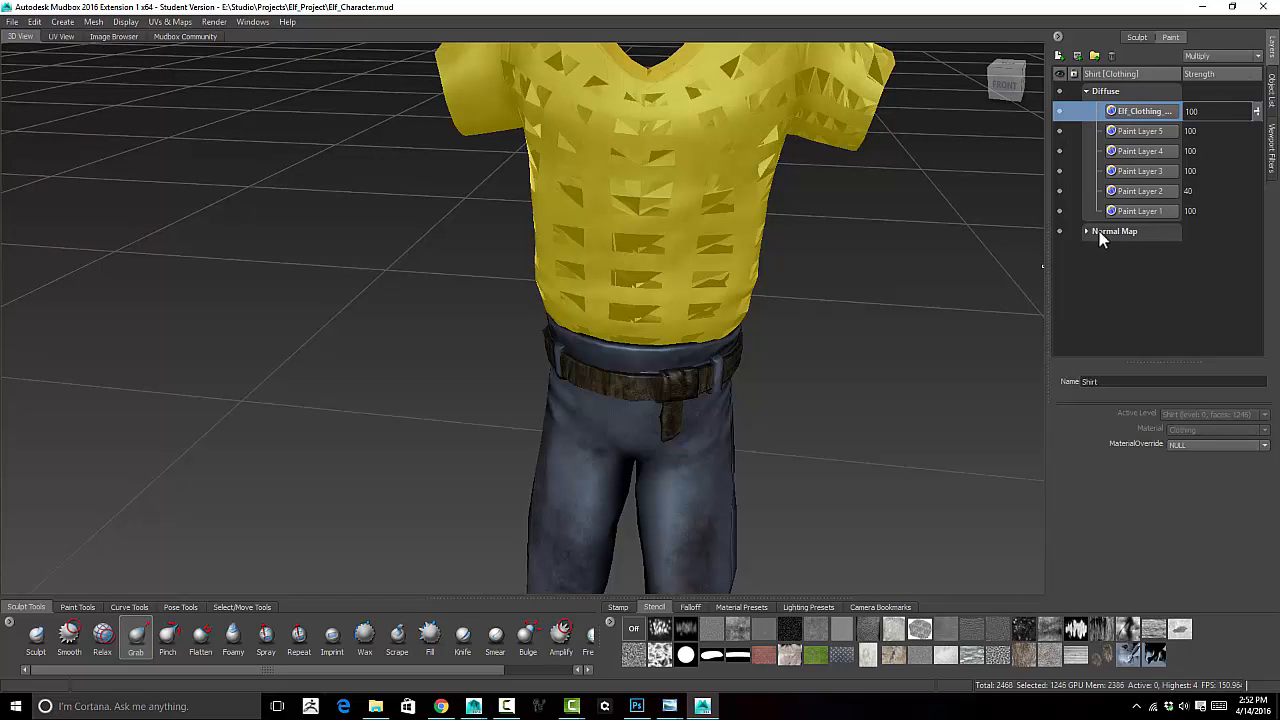
left_click(1087, 232)
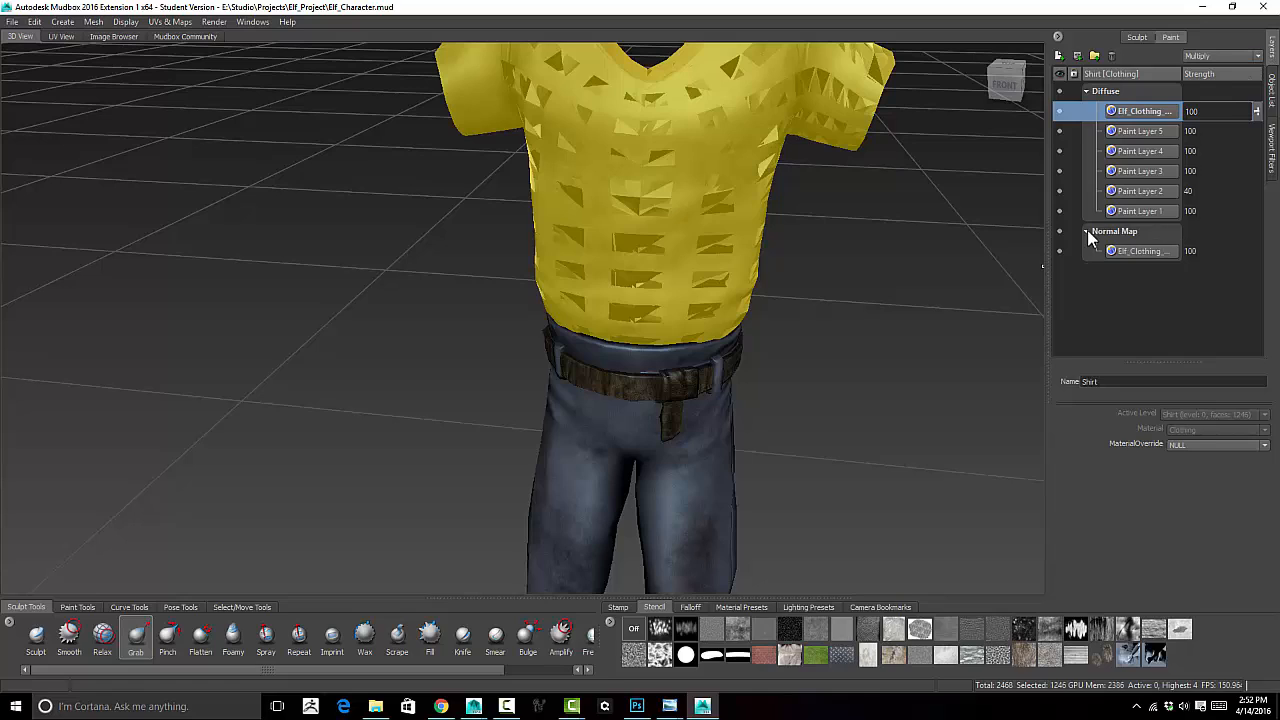
left_click(1135, 251)
Examine the selected shirt's surface from several angles and distances for display errors
left_click_drag(908, 413, 569, 307, "alt")
middle_click_drag(569, 307, 440, 411, "alt")
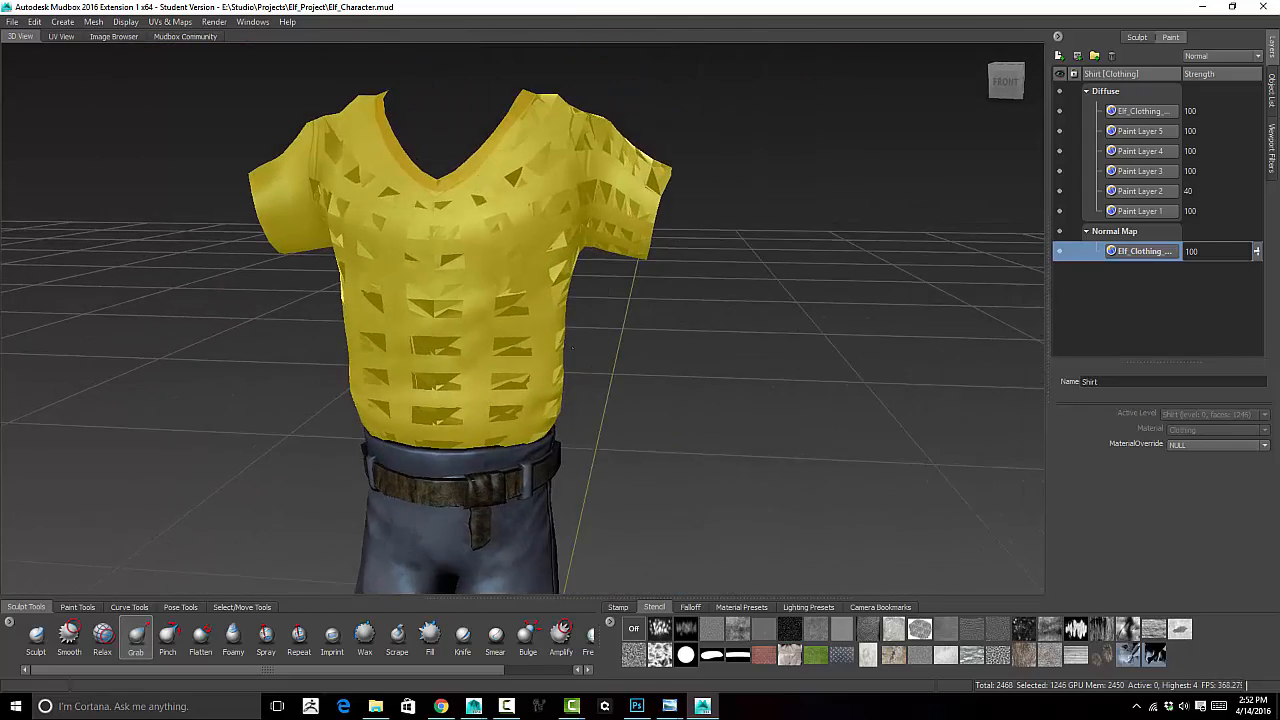
right_click_drag(730, 335, 871, 295, "alt")
left_click_drag(871, 295, 804, 311, "alt")
right_click_drag(804, 311, 772, 310, "alt")
left_click_drag(772, 310, 804, 308, "alt")
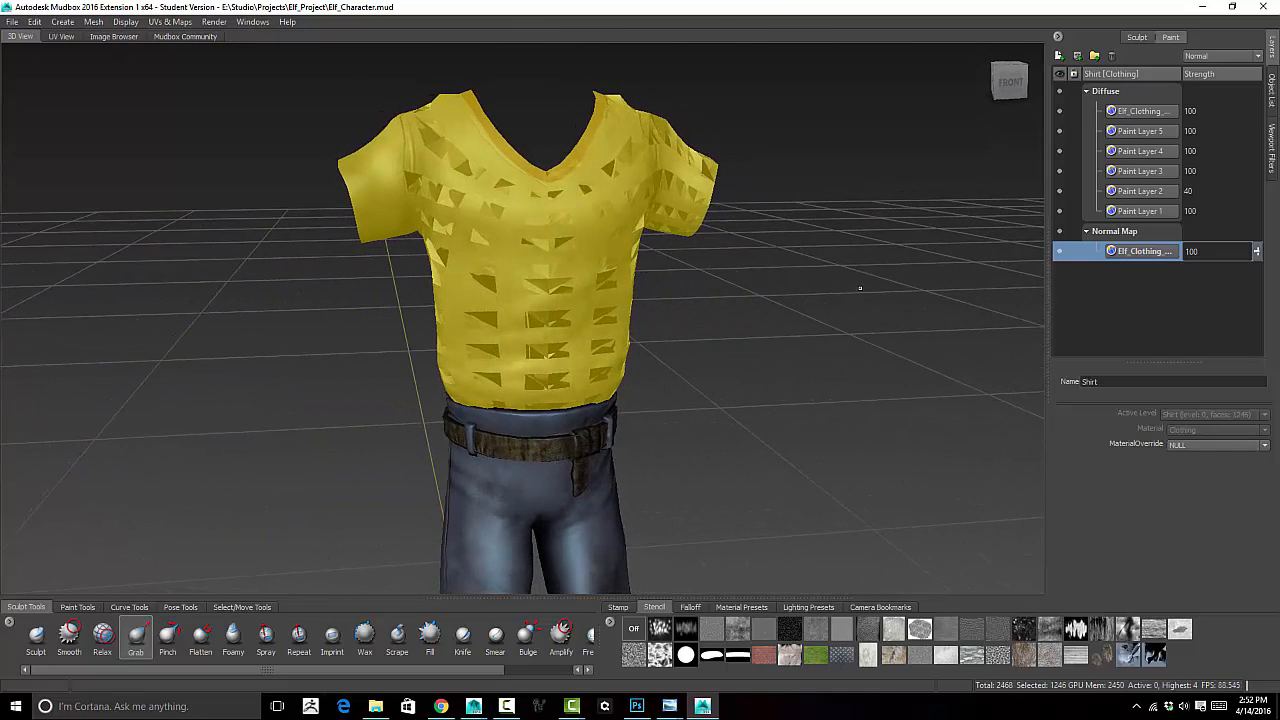
left_click_drag(757, 335, 746, 335, "alt")
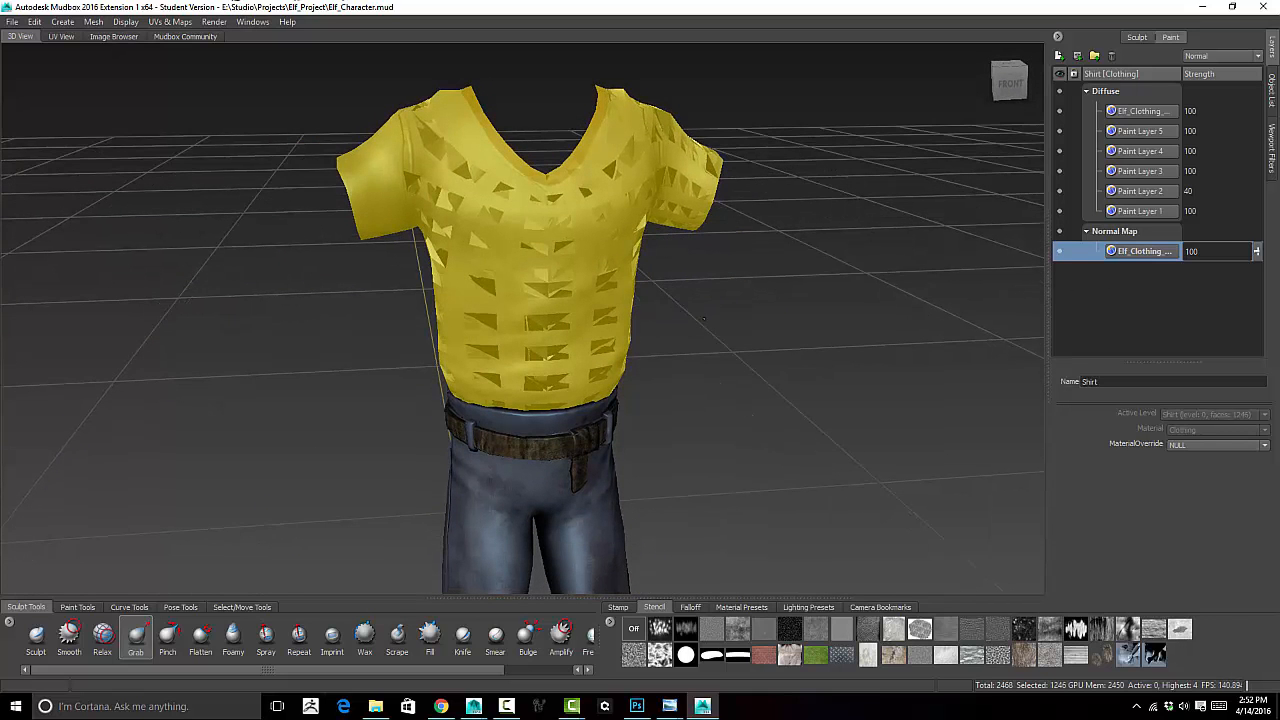
mouse_move(344, 164)
left_mouse_down("alt")
mouse_move(313, 178)
mouse_move(260, 130)
left_mouse_up("alt")
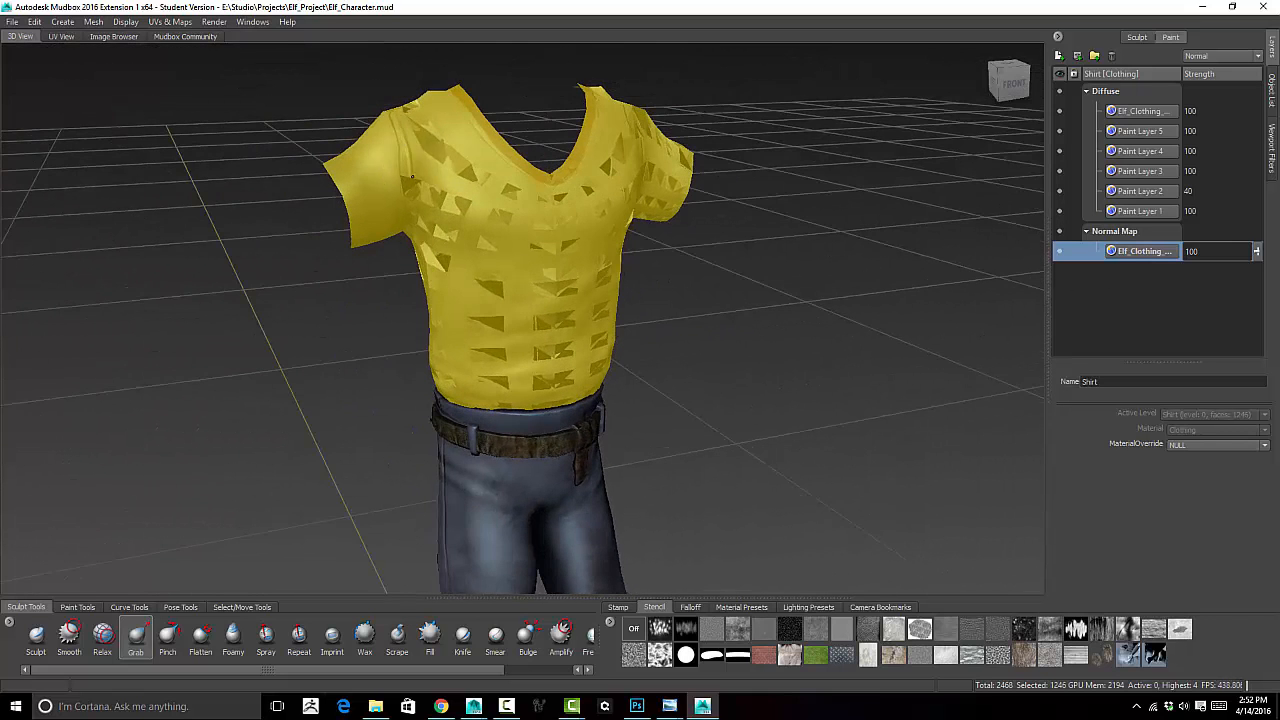
Rerun My Extraction Operation 1 for the clothing's 4096x4096 tangent-space normal map after reviewing its settings
left_click(172, 22)
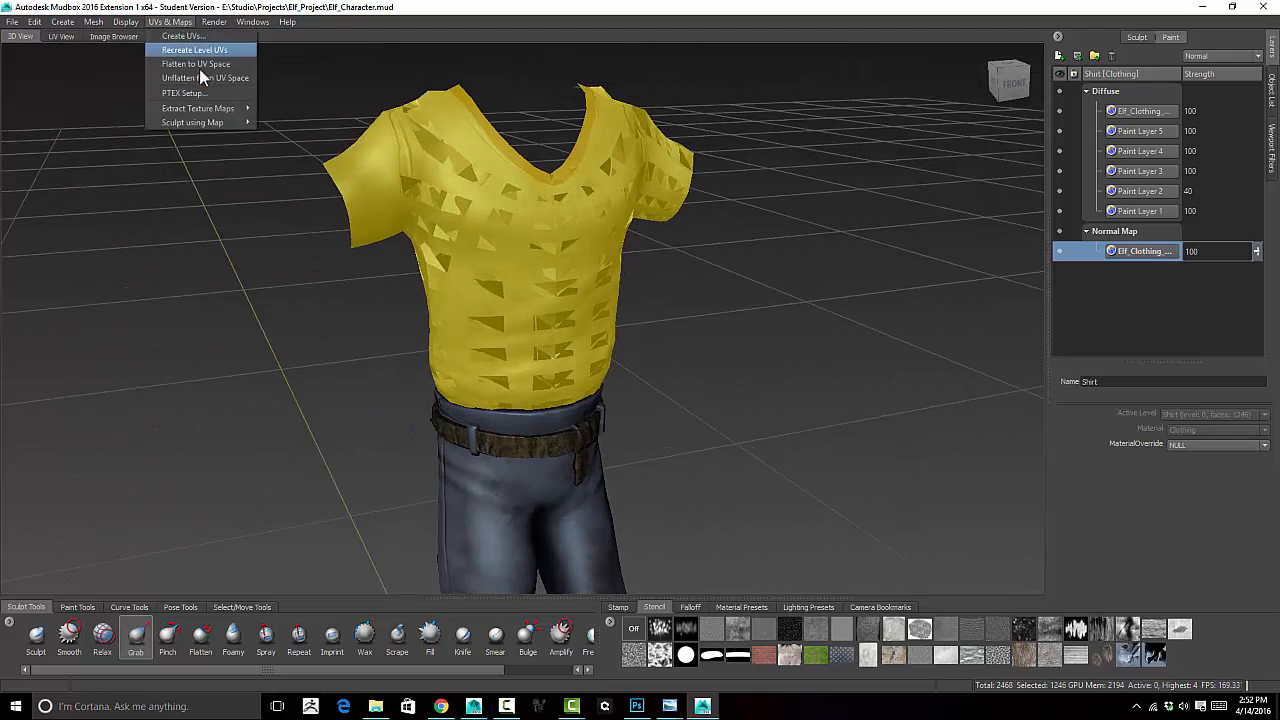
mouse_move(231, 107)
left_click(295, 105)
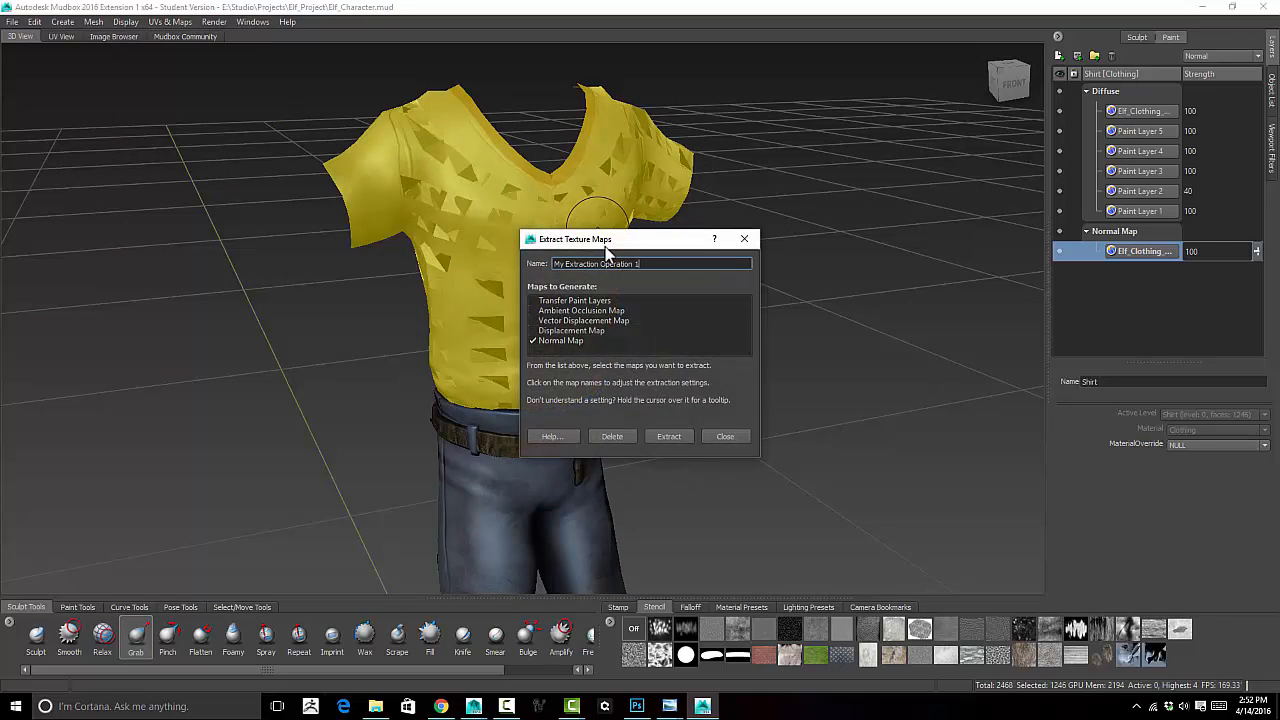
left_click_drag(605, 245, 278, 58)
left_click(241, 154)
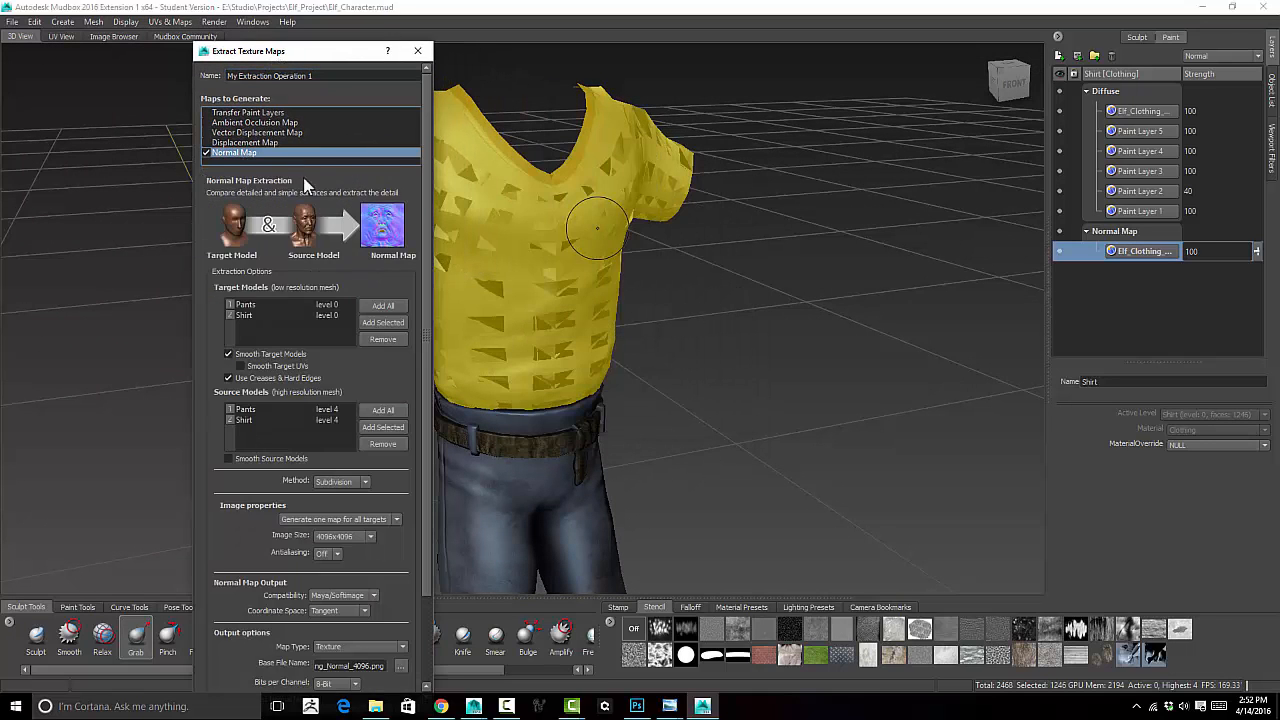
left_click_drag(427, 193, 447, 290)
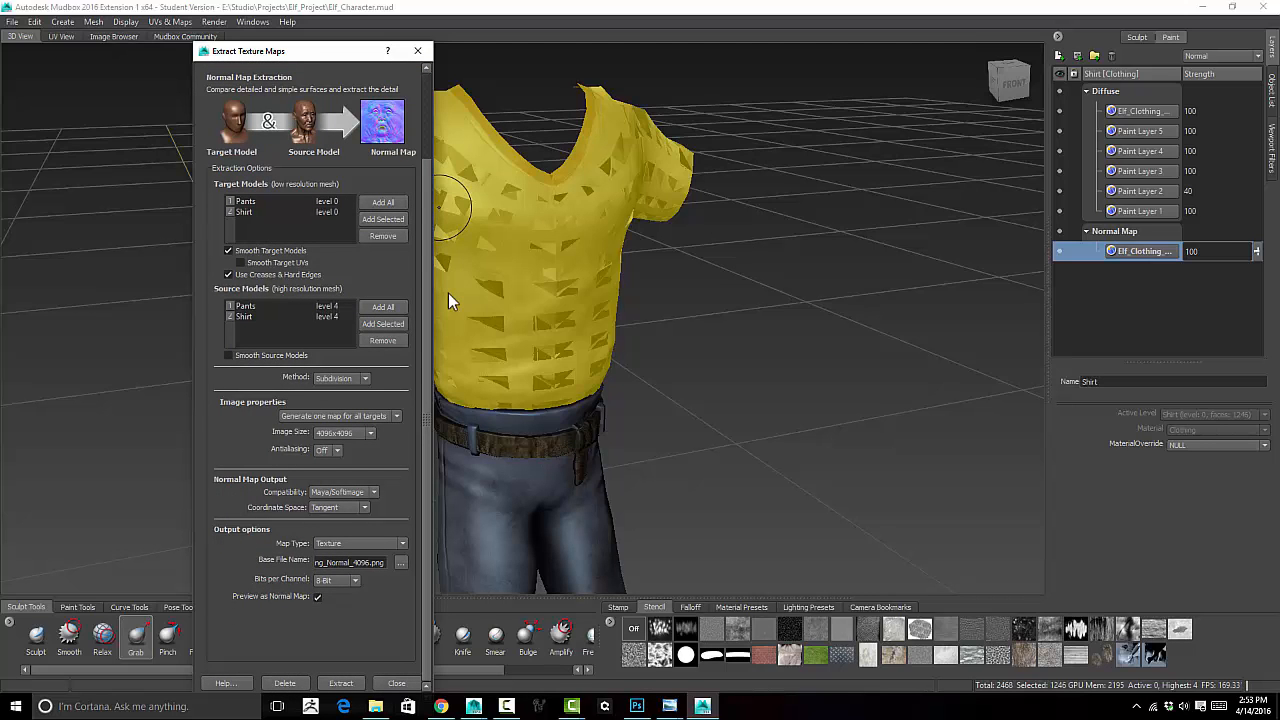
left_click(341, 683)
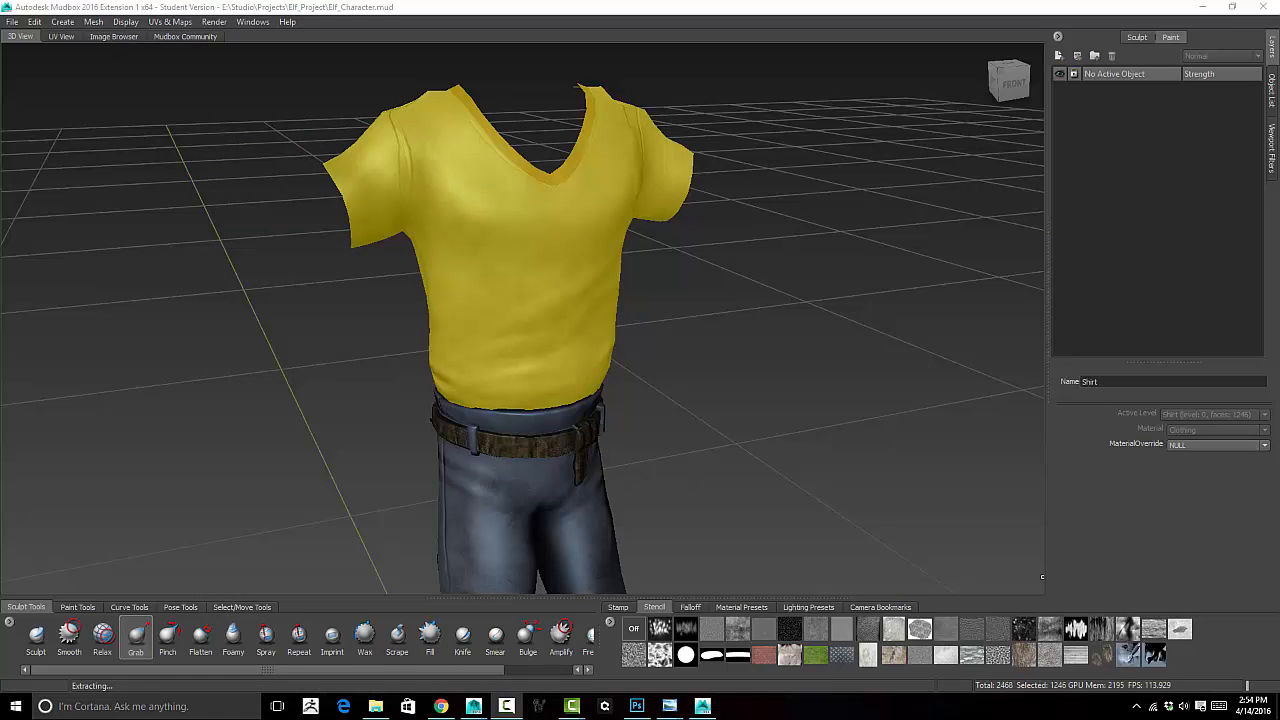
Inspect the re-extracted normal detail on the shirt, belt and pants from the side and front
mouse_move(662, 278)
left_mouse_down("alt")
mouse_move(734, 223)
mouse_move(928, 246)
left_mouse_up("alt")
mouse_move(726, 304)
left_mouse_down("alt")
mouse_move(706, 278)
mouse_move(761, 257)
mouse_move(514, 254)
left_mouse_up("alt")
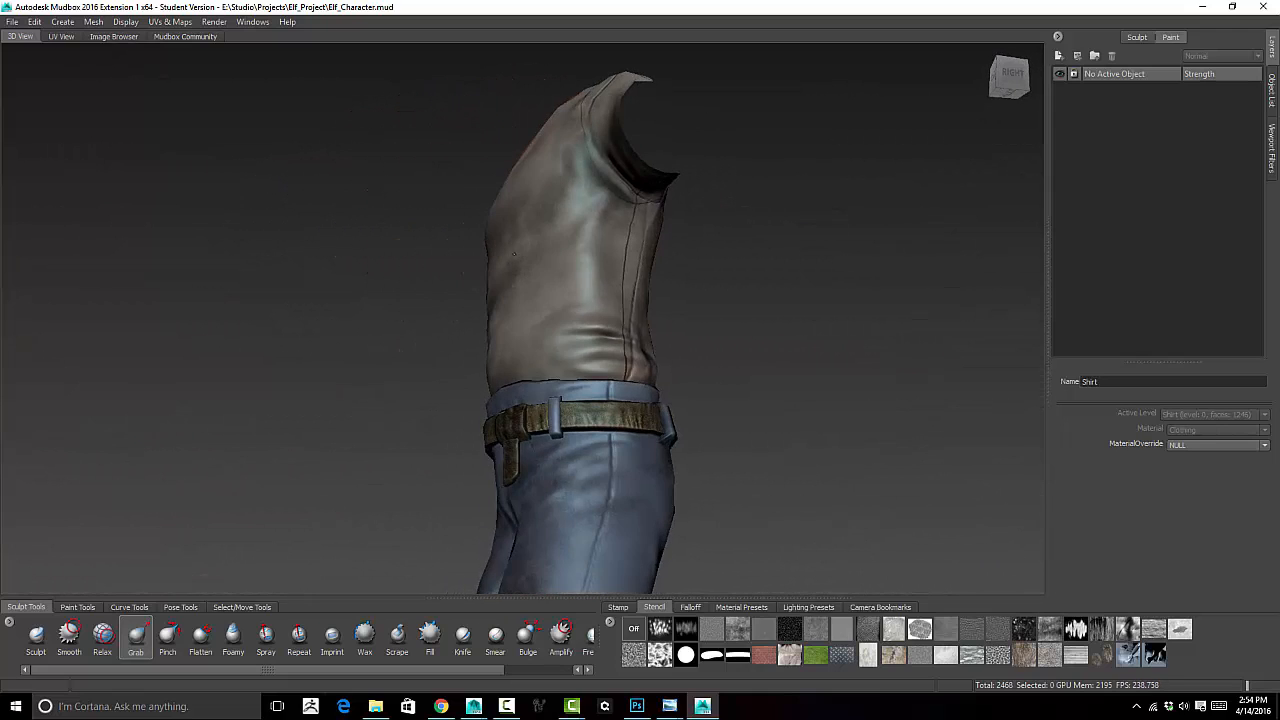
left_click_drag(630, 412, 800, 462, "alt")
middle_click_drag(800, 462, 839, 340, "alt")
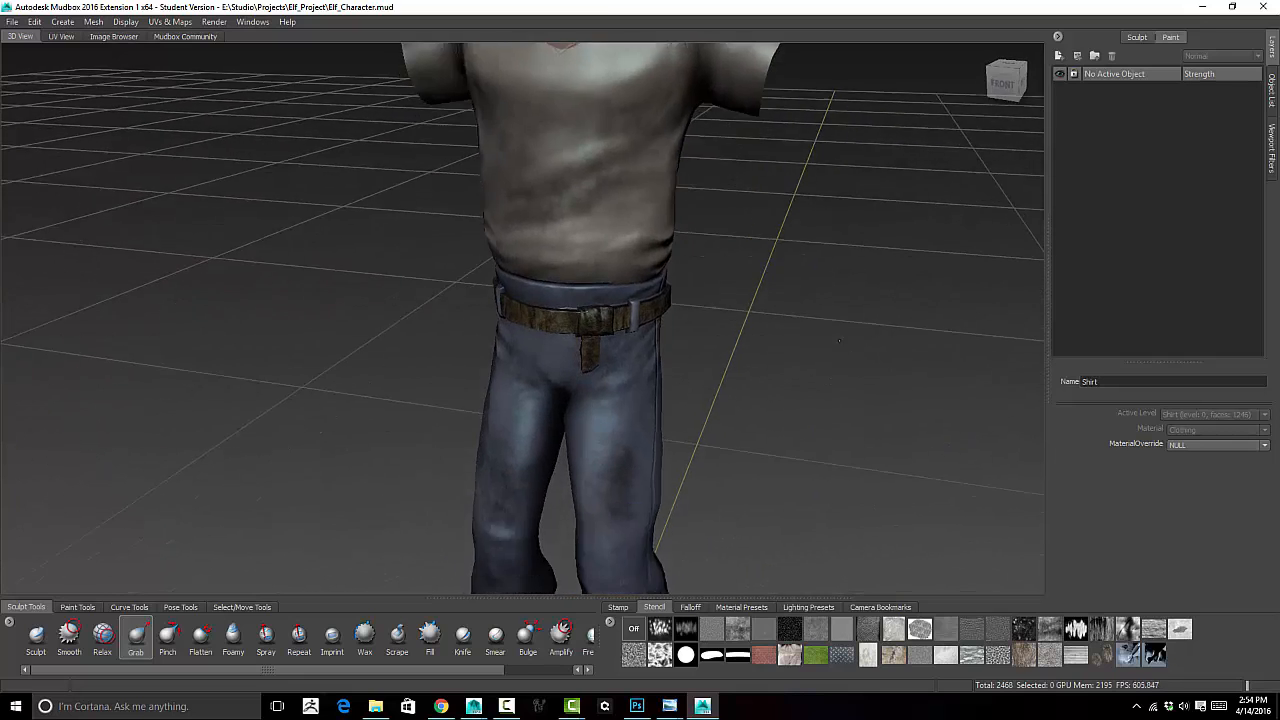
mouse_move(839, 340)
left_mouse_down("alt")
mouse_move(862, 338)
mouse_move(843, 357)
left_mouse_up("alt")
middle_click_drag(843, 357, 845, 460, "alt")
left_click_drag(845, 460, 829, 366, "alt")
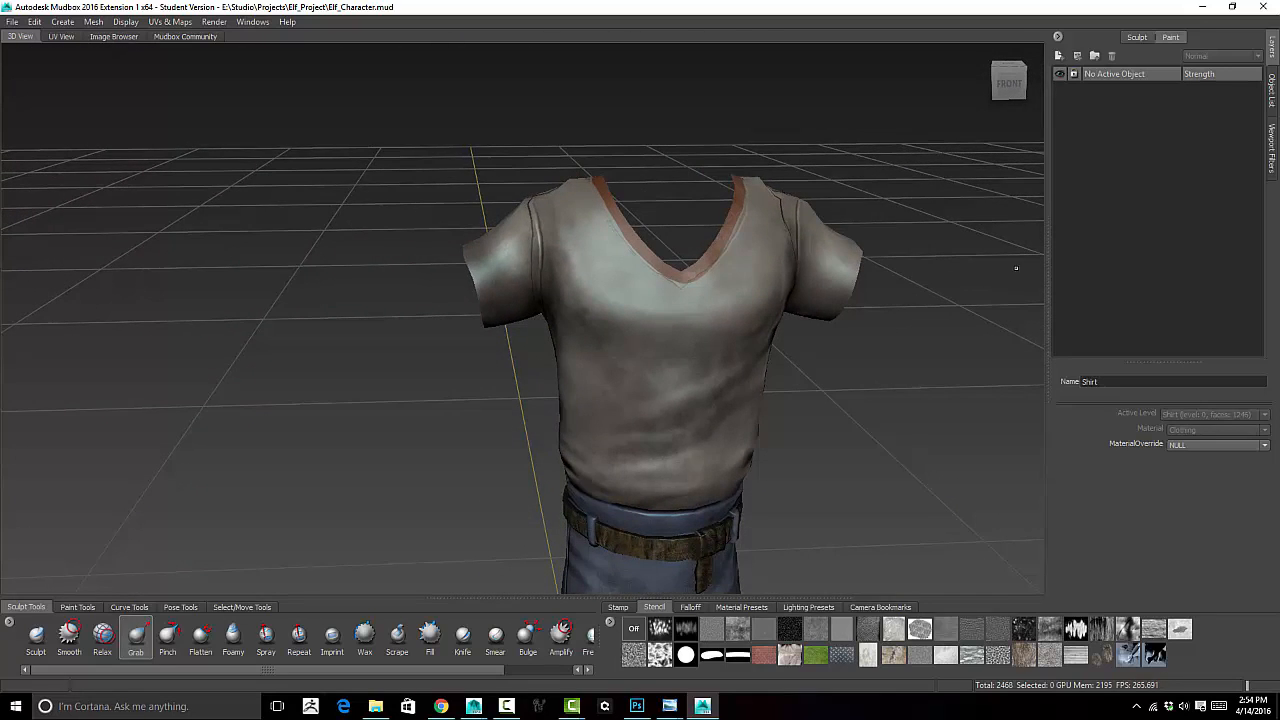
left_click_drag(1016, 268, 1175, 163, "alt")
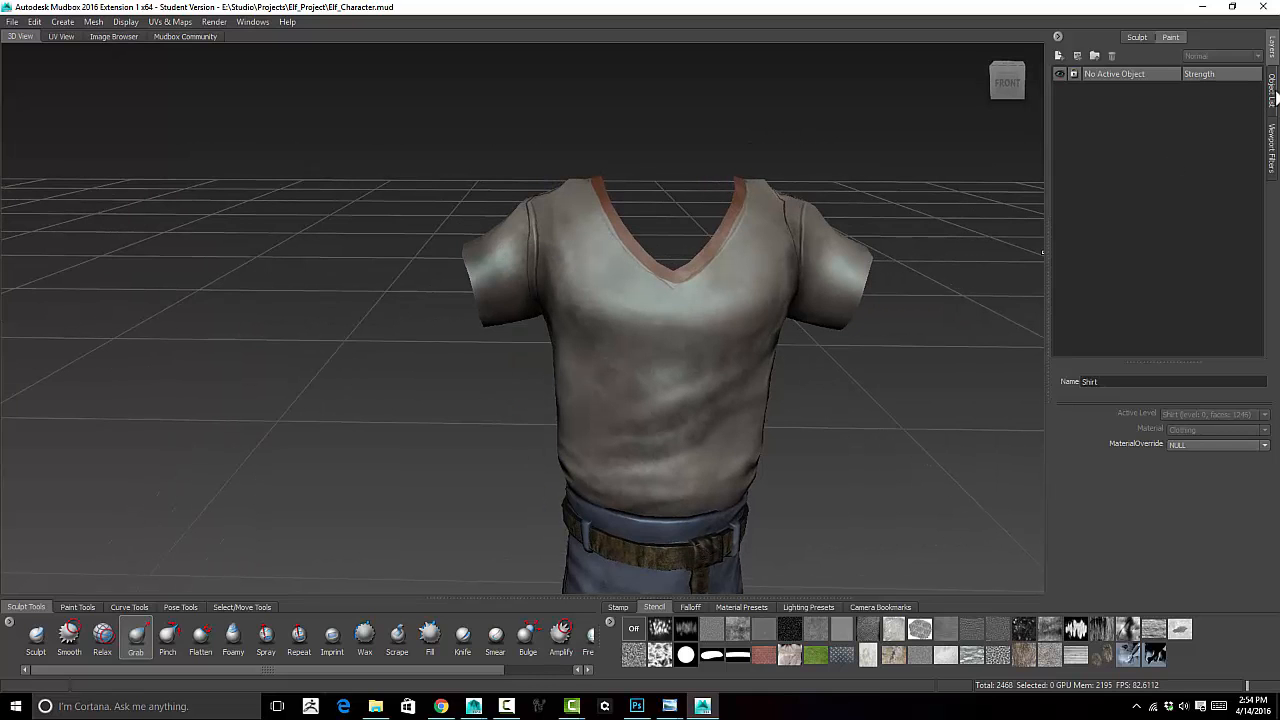
Hide the Pants object so the Shirt can be examined on its own
left_click(1273, 90)
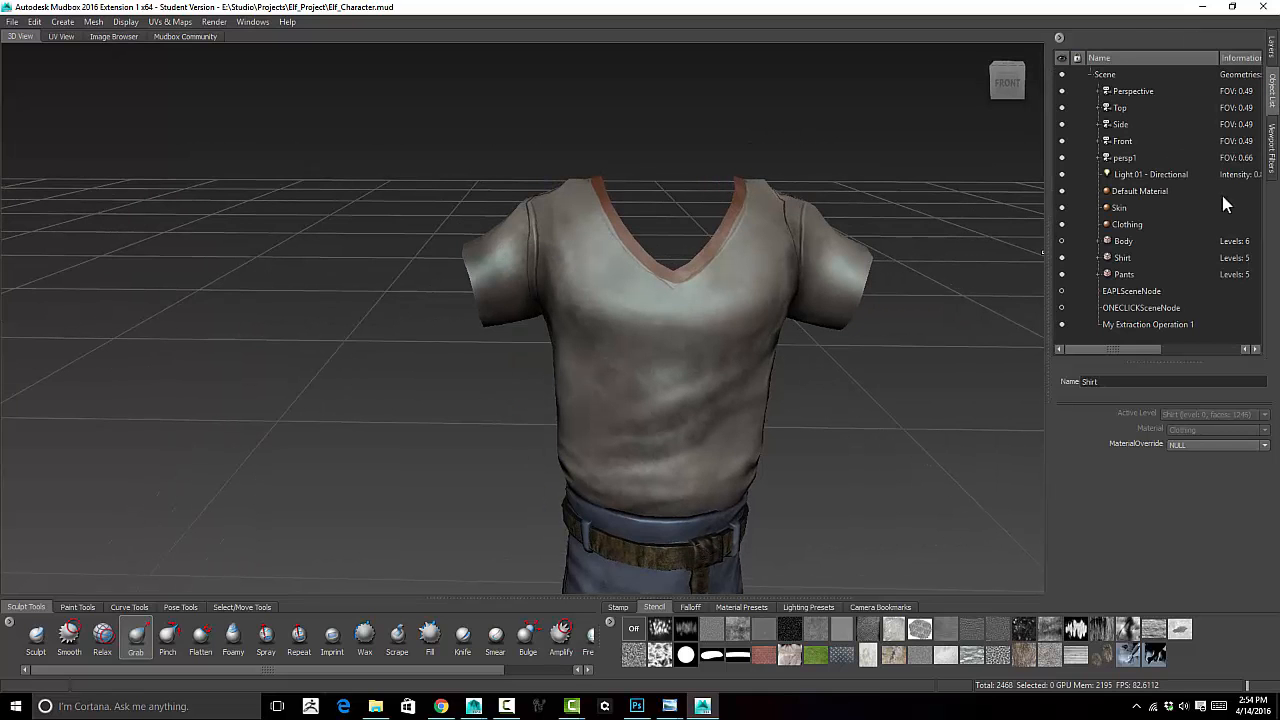
left_click(1061, 275)
left_click_drag(926, 314, 1038, 243, "alt")
Select the Shirt and list the paint layers of its Diffuse channel, collapsing the Normal Map group
left_click(1273, 48)
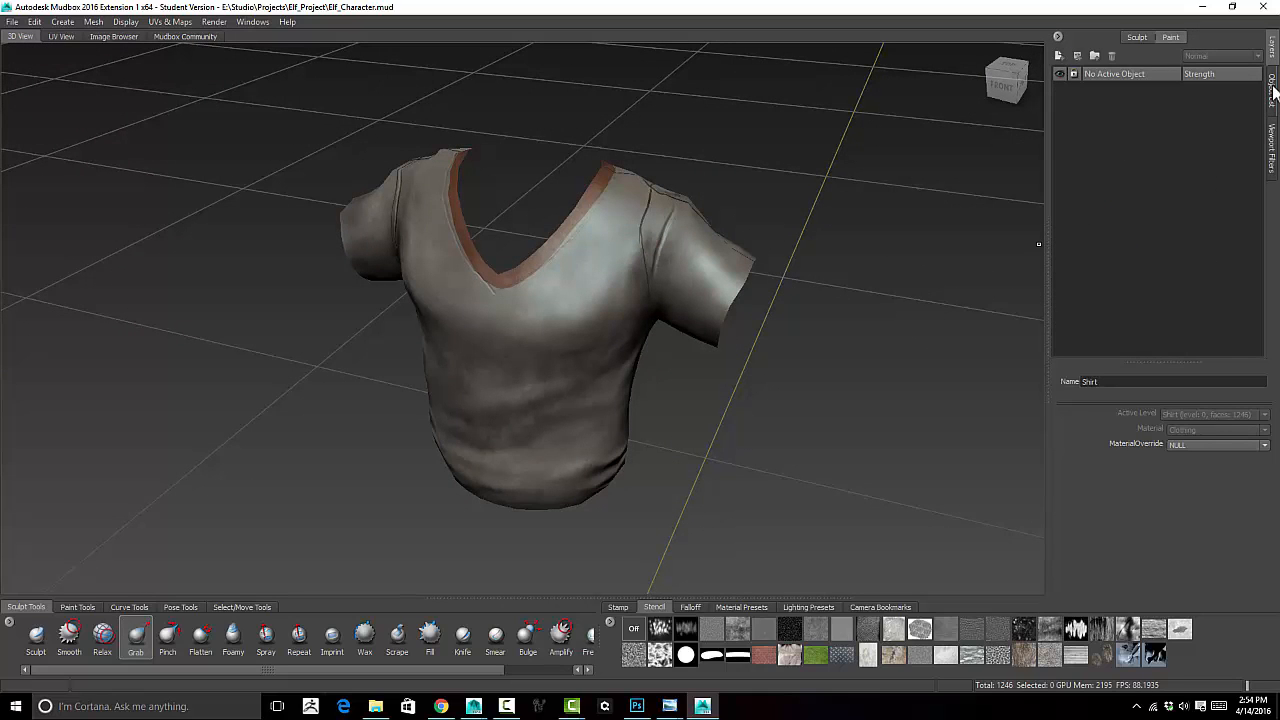
left_click(1273, 88)
left_click(1122, 259)
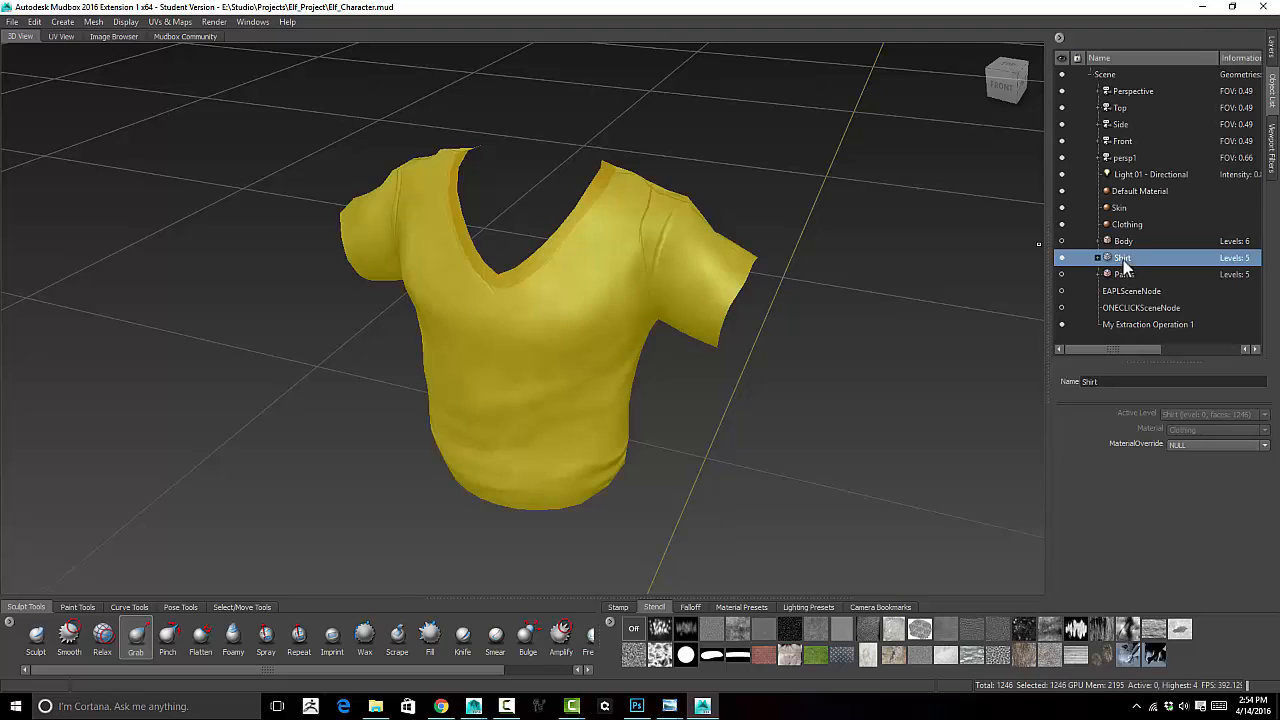
left_click(1273, 52)
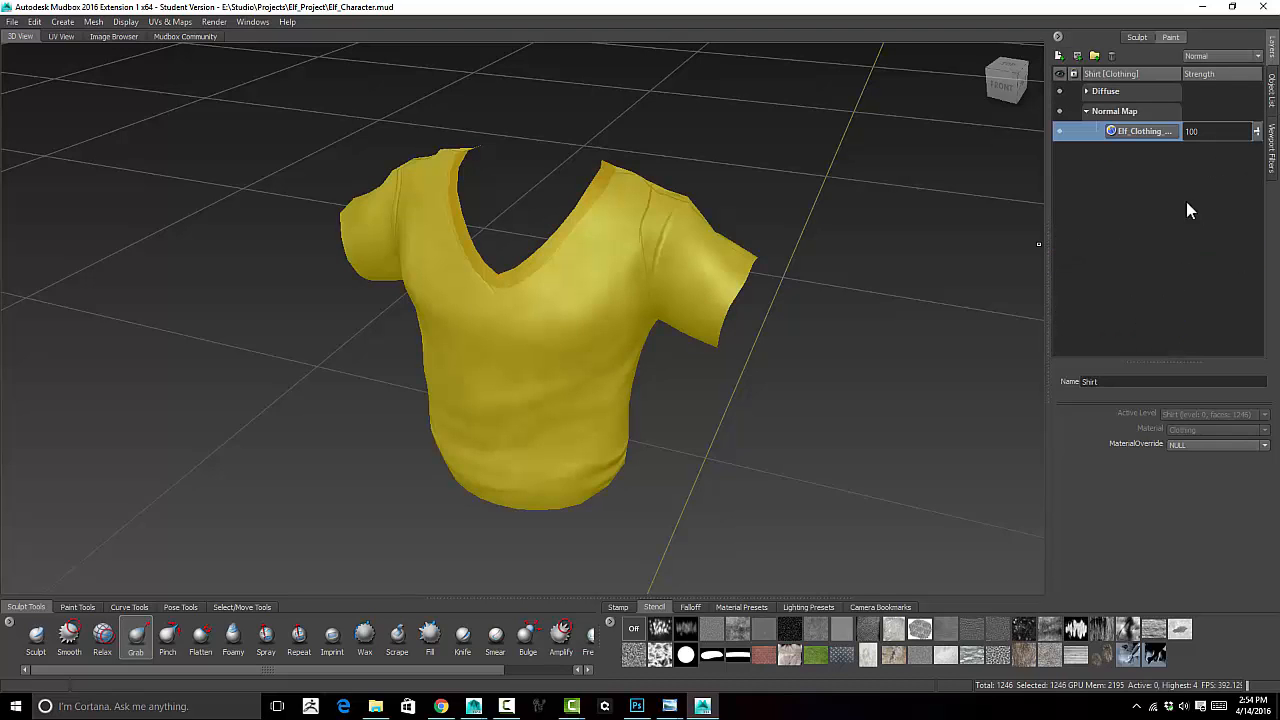
left_click(1088, 111)
left_click(1087, 93)
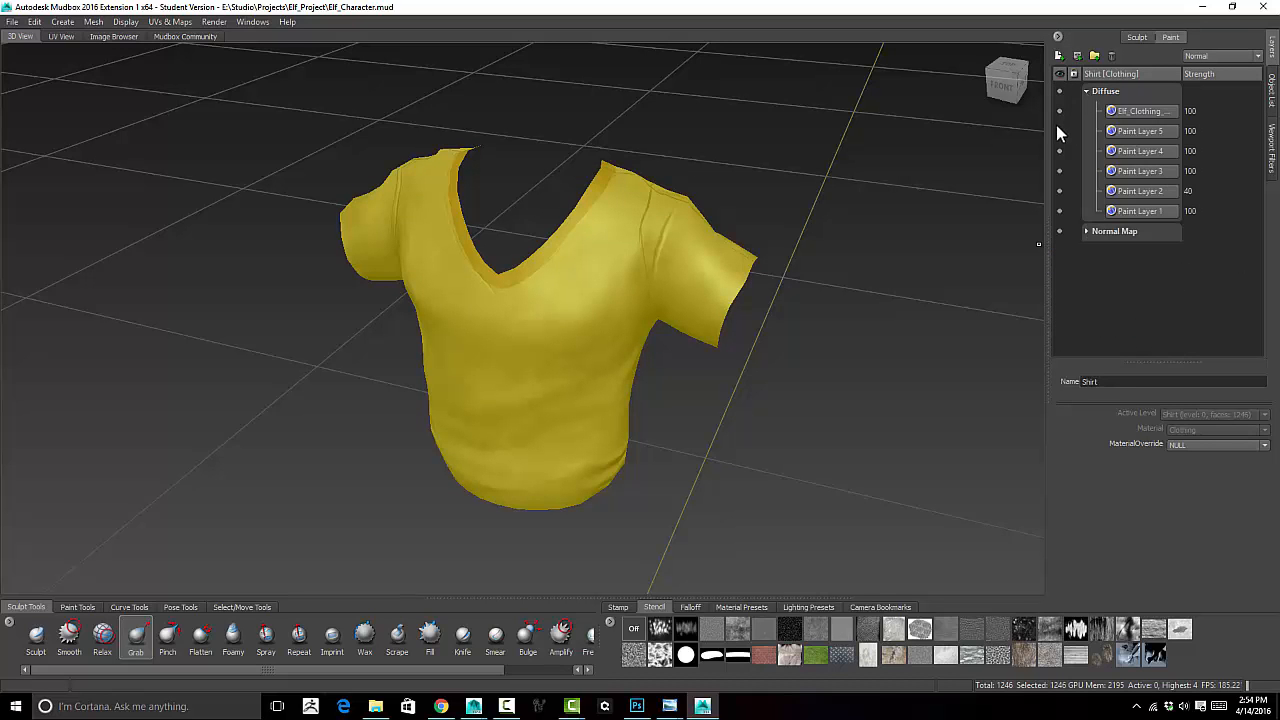
Compare the shirt with and without Paint Layer 5, leaving that diffuse layer hidden
left_click(1060, 131)
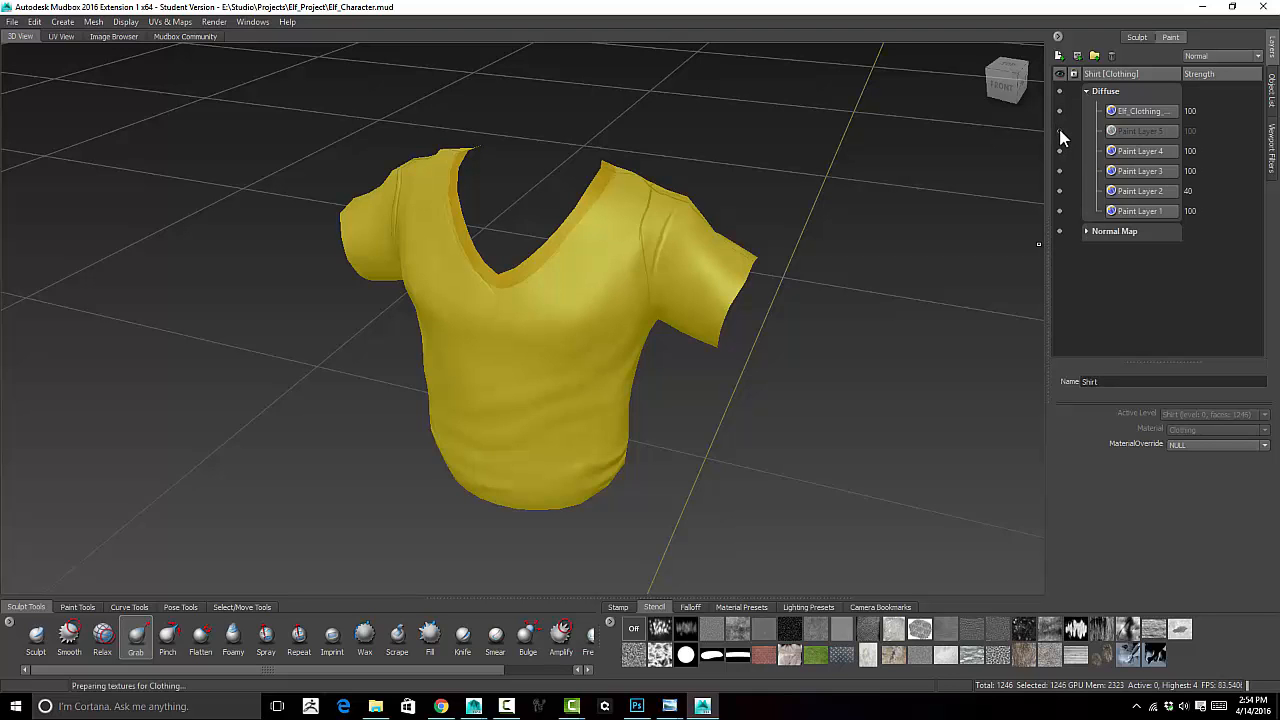
left_click(1060, 131)
left_click(1060, 131)
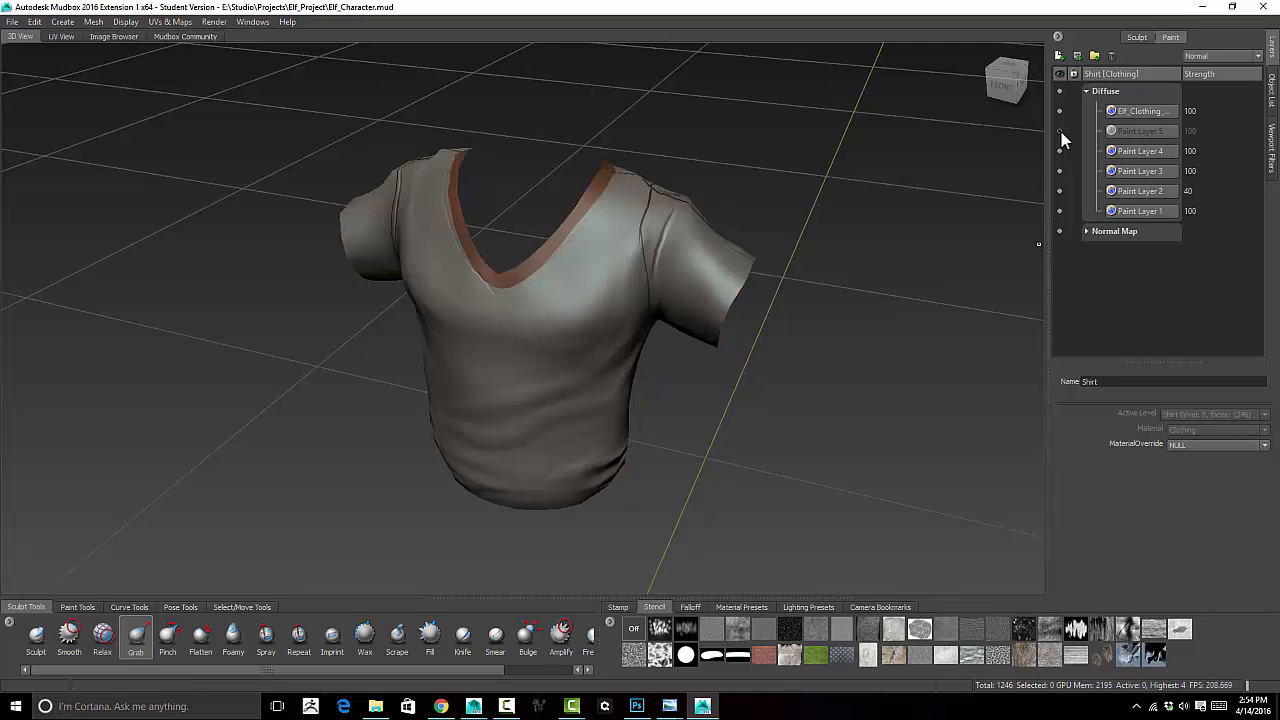
left_click(1060, 131)
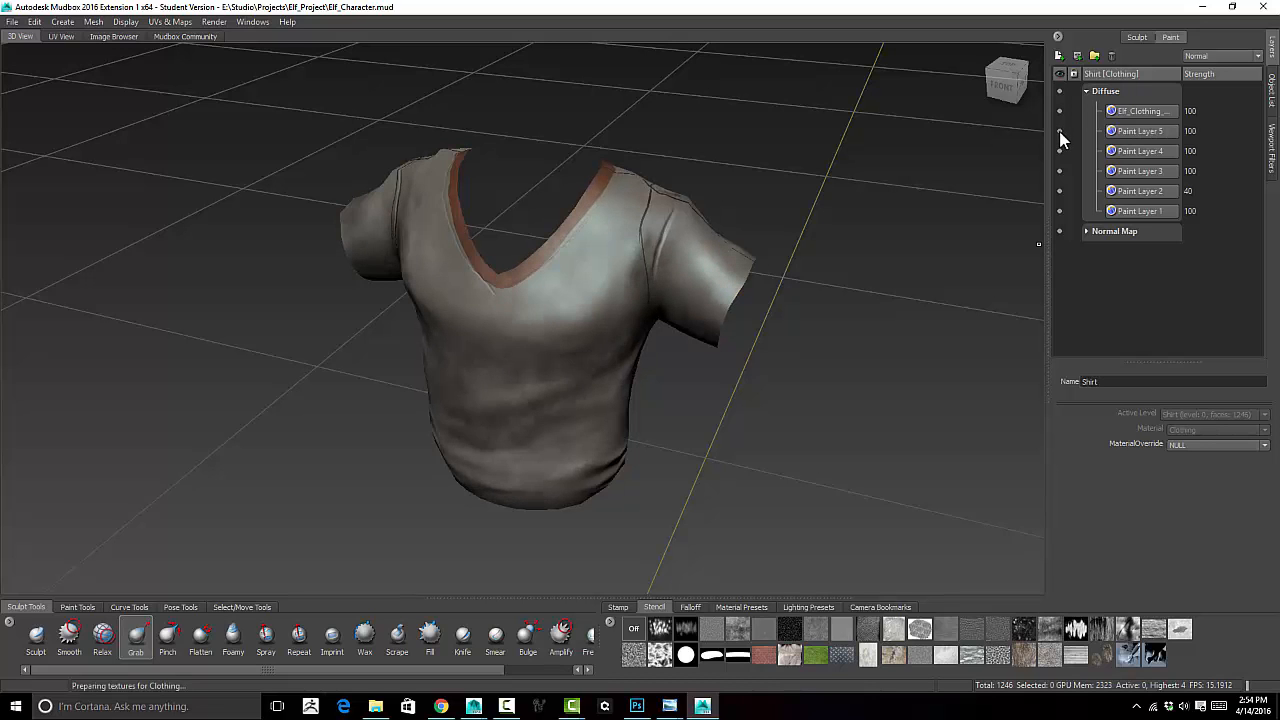
left_click(1059, 131)
Toggle the visibility of Paint Layers 4 and 3 to examine what each contributes to the shirt
left_click(1060, 151)
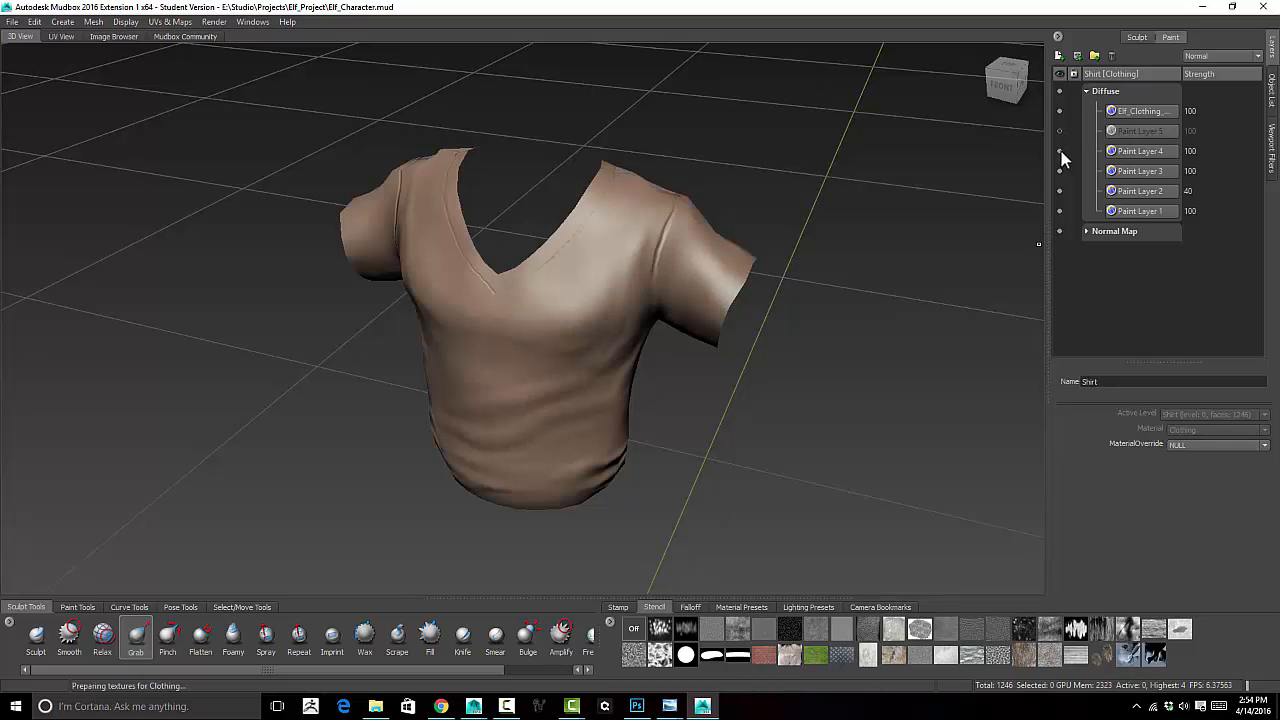
left_click(1060, 151)
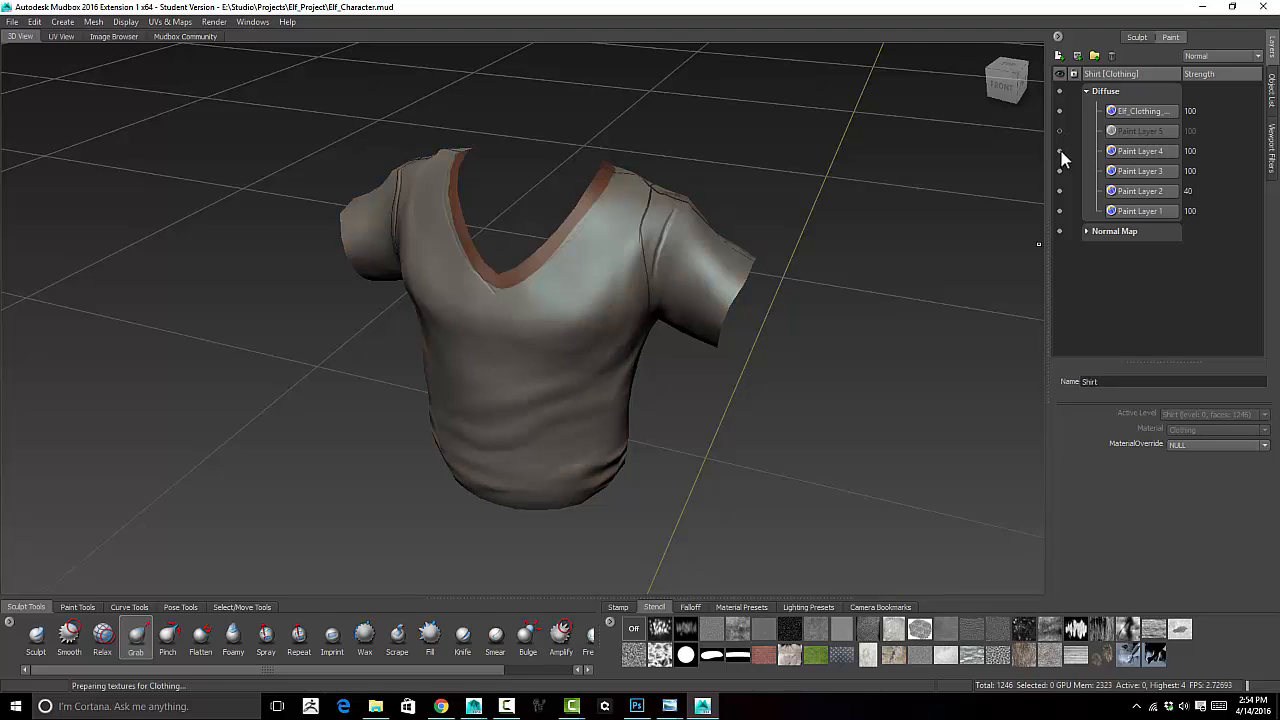
left_click(1061, 151)
left_click(1061, 151)
left_click(1060, 171)
left_click(1060, 171)
left_click(1059, 151)
left_click(1059, 151)
mouse_move(760, 222)
left_mouse_down("alt")
mouse_move(779, 222)
mouse_move(742, 208)
left_mouse_up("alt")
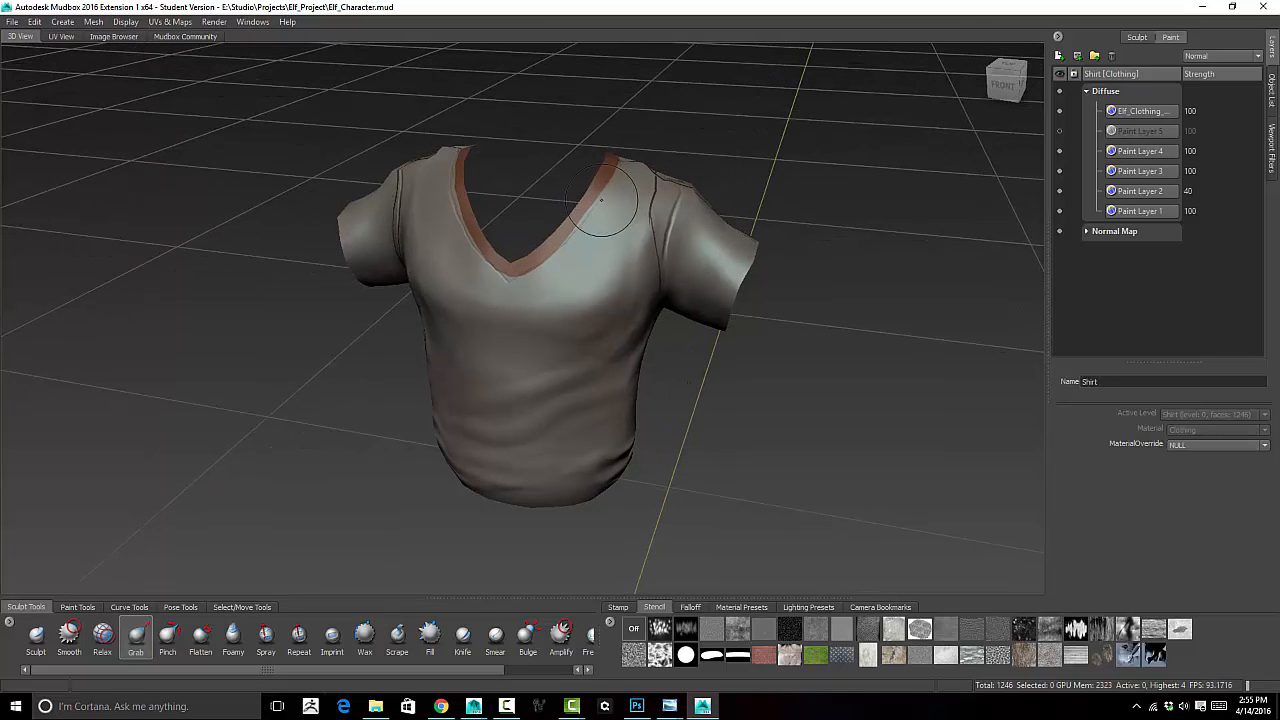
mouse_move(646, 410)
left_mouse_down("alt")
mouse_move(682, 410)
mouse_move(645, 408)
left_mouse_up("alt")
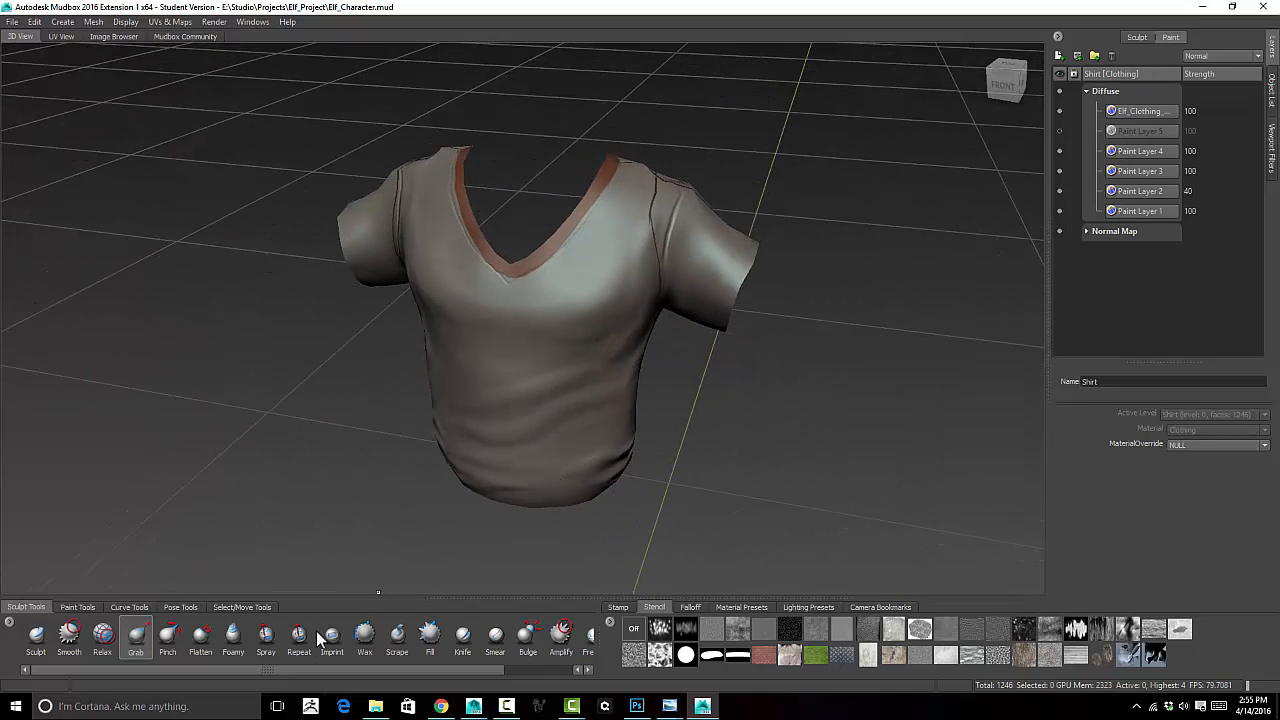
Activate the Paint Brush and try to sample its colour from the shirt beside the neckline
left_click(78, 607)
left_click(53, 628)
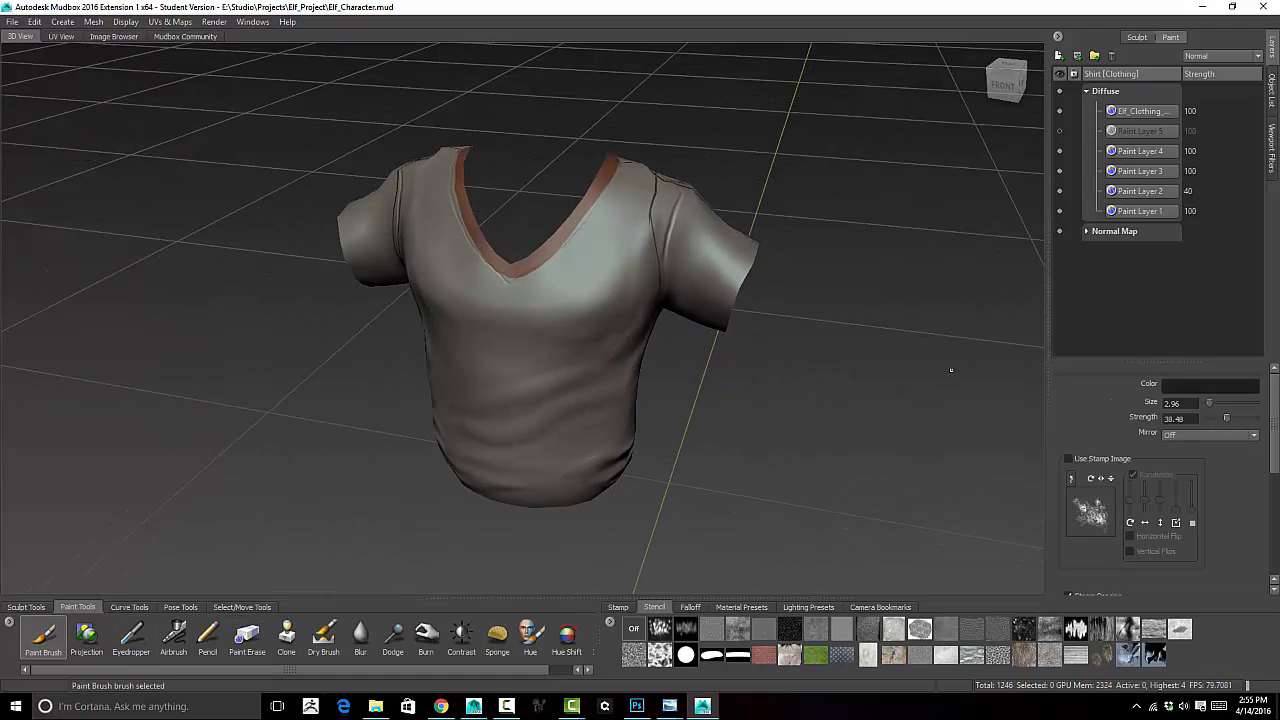
left_click(1190, 387)
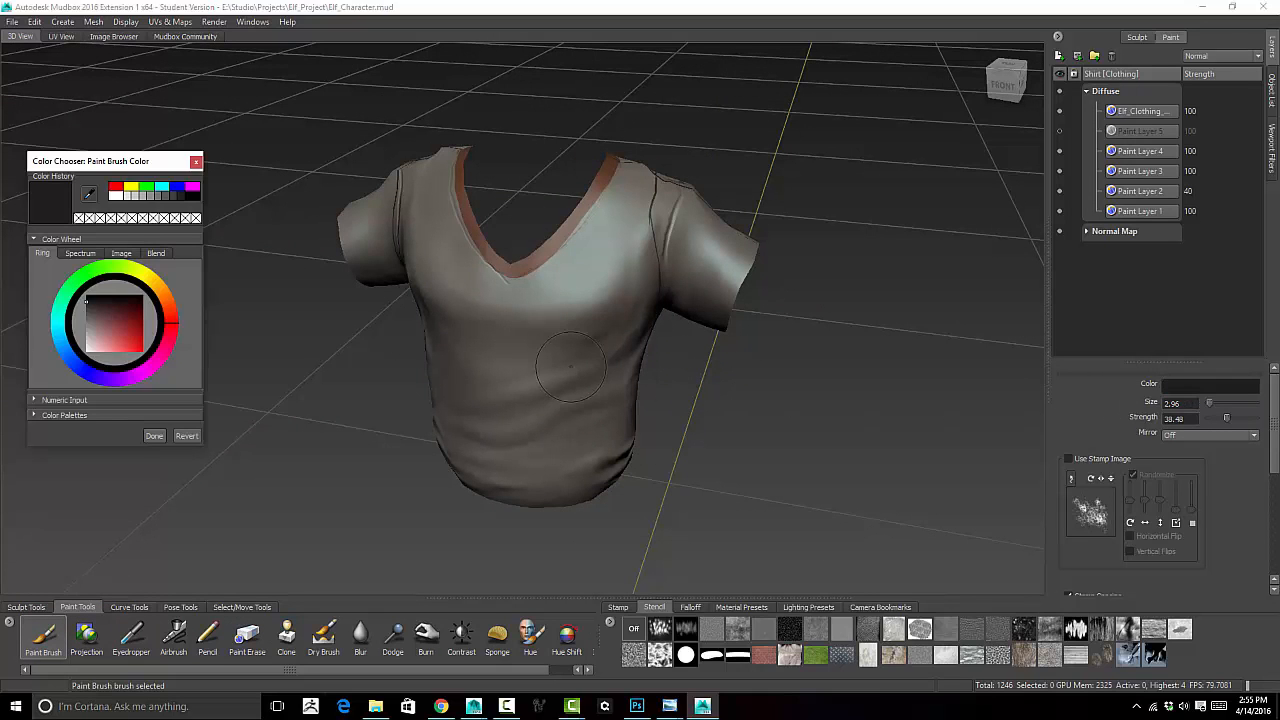
left_click(90, 194)
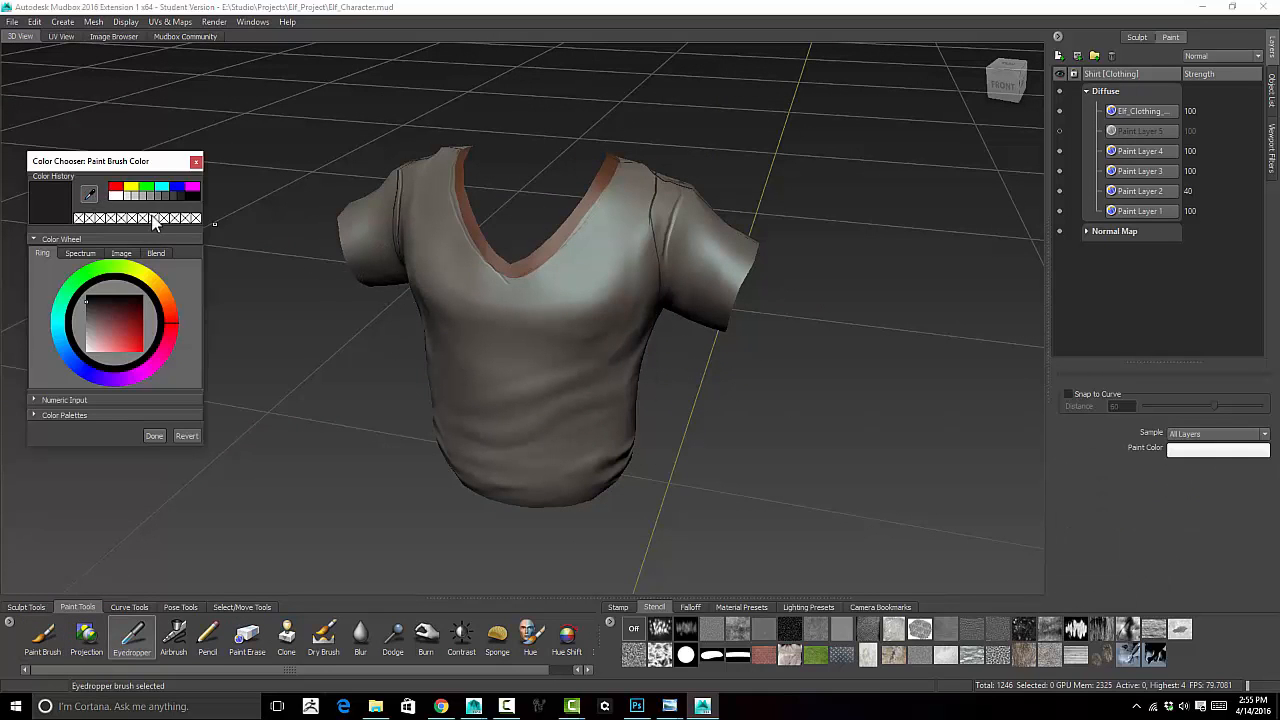
left_click(478, 264)
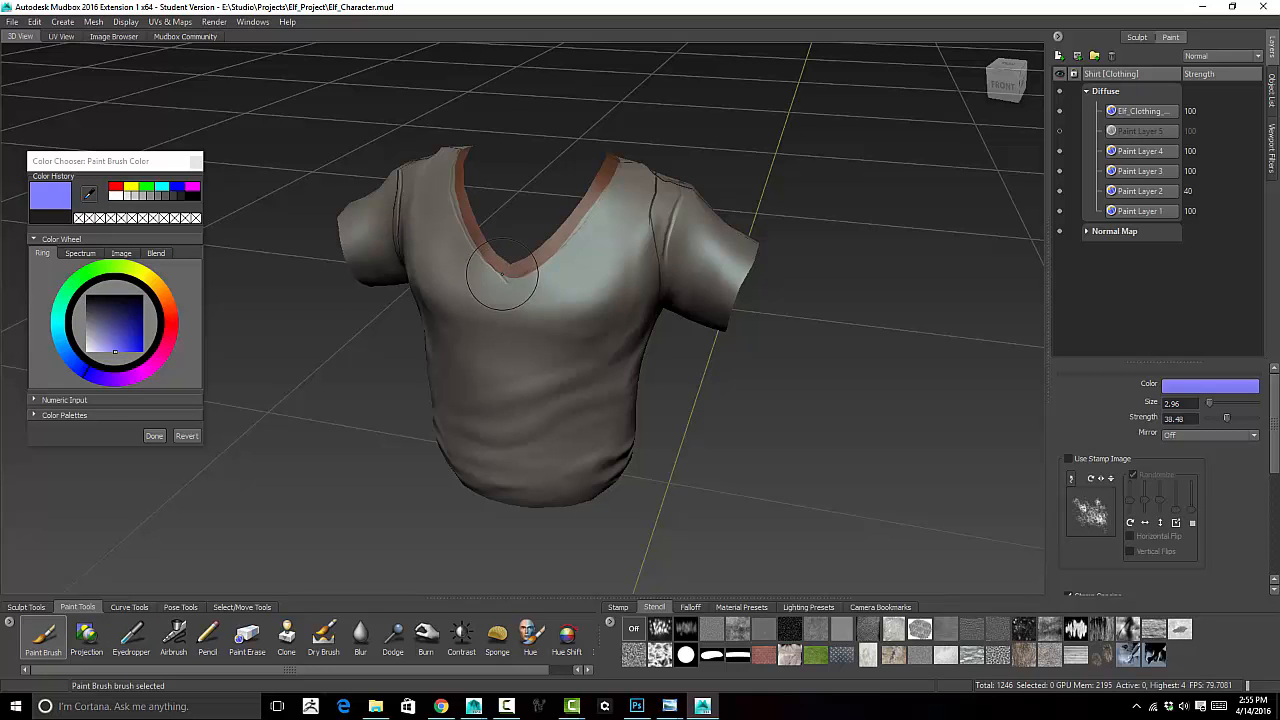
Make Paint Layer 4 active and sample the shirt's grey-beige fabric as the brush colour
left_click(1146, 110)
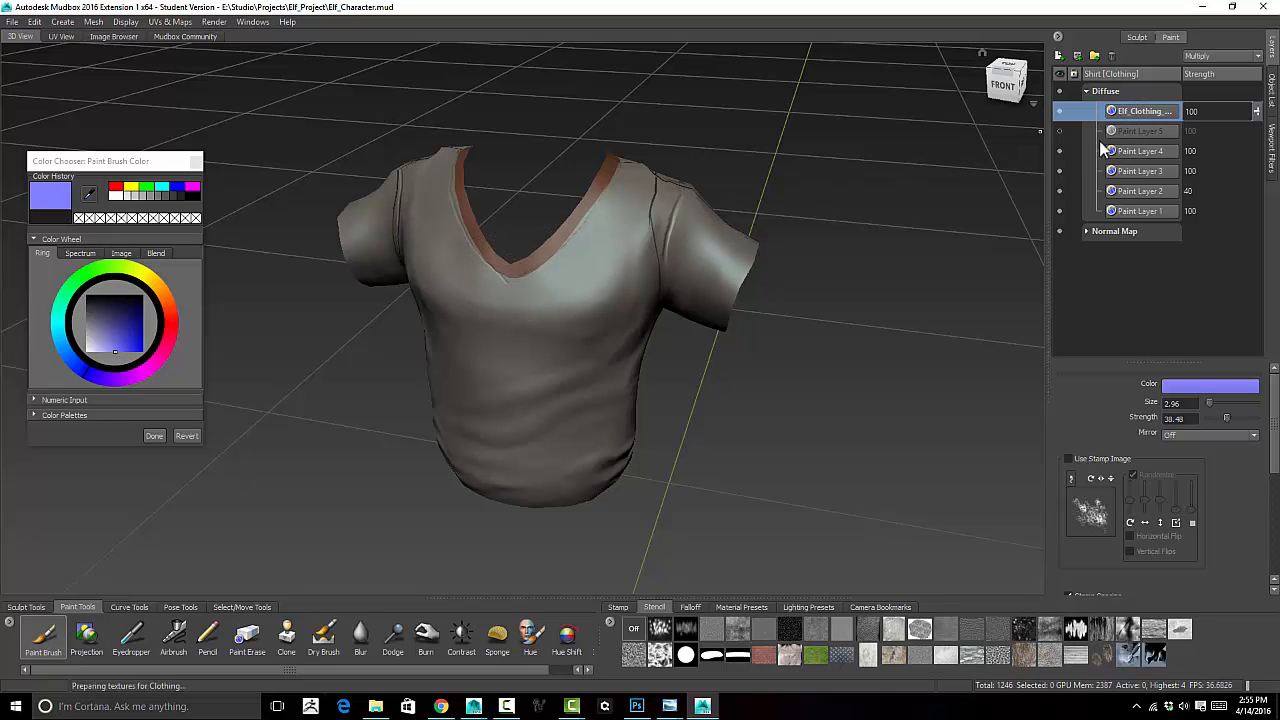
left_click(1138, 146)
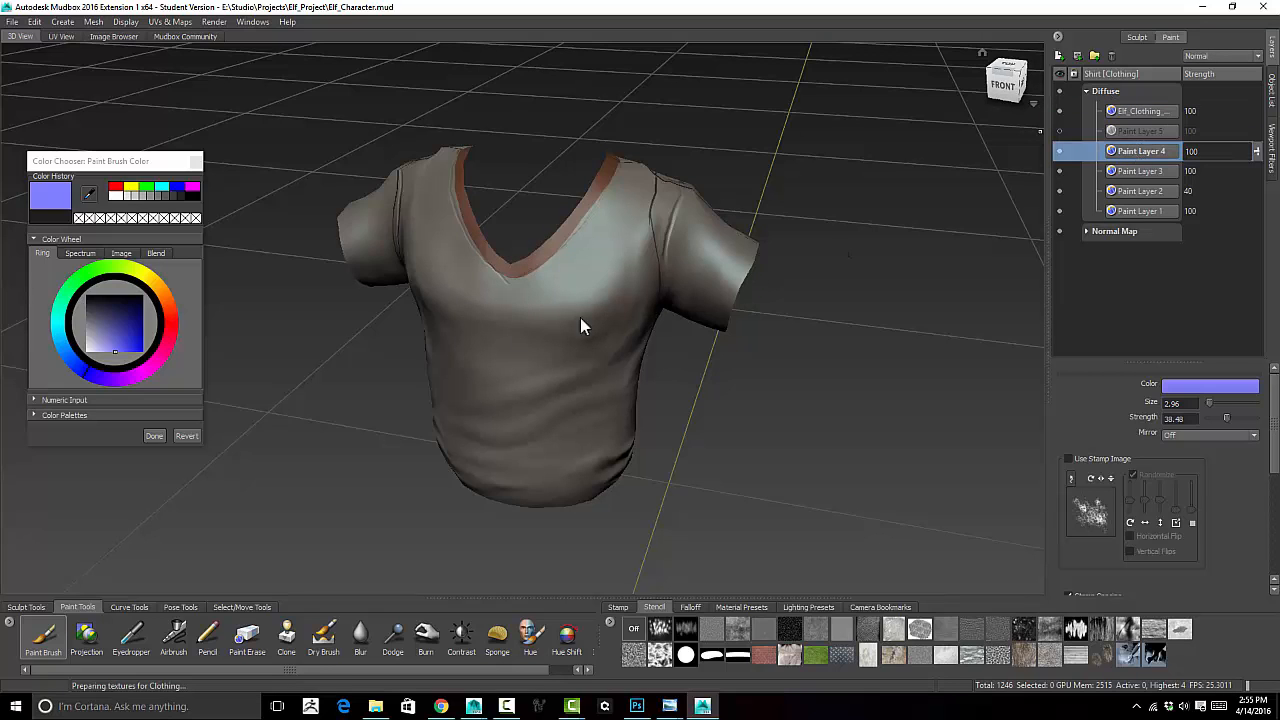
left_click(90, 194)
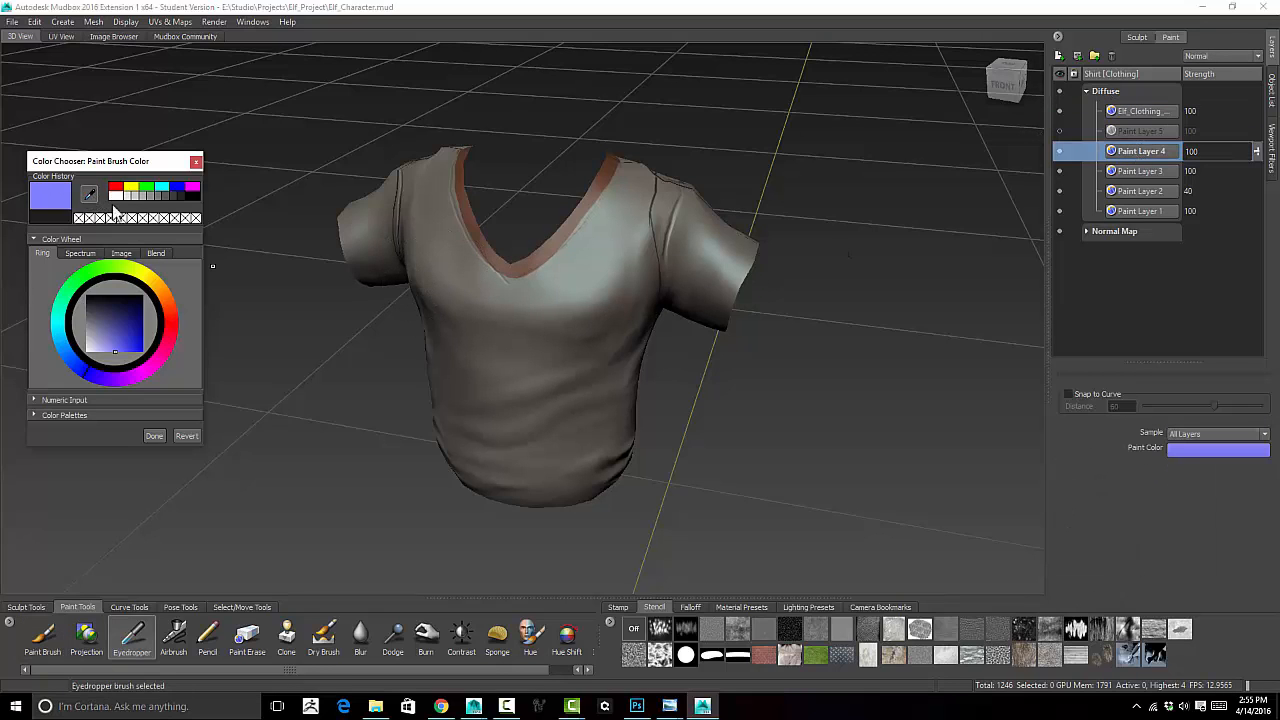
left_click(449, 258)
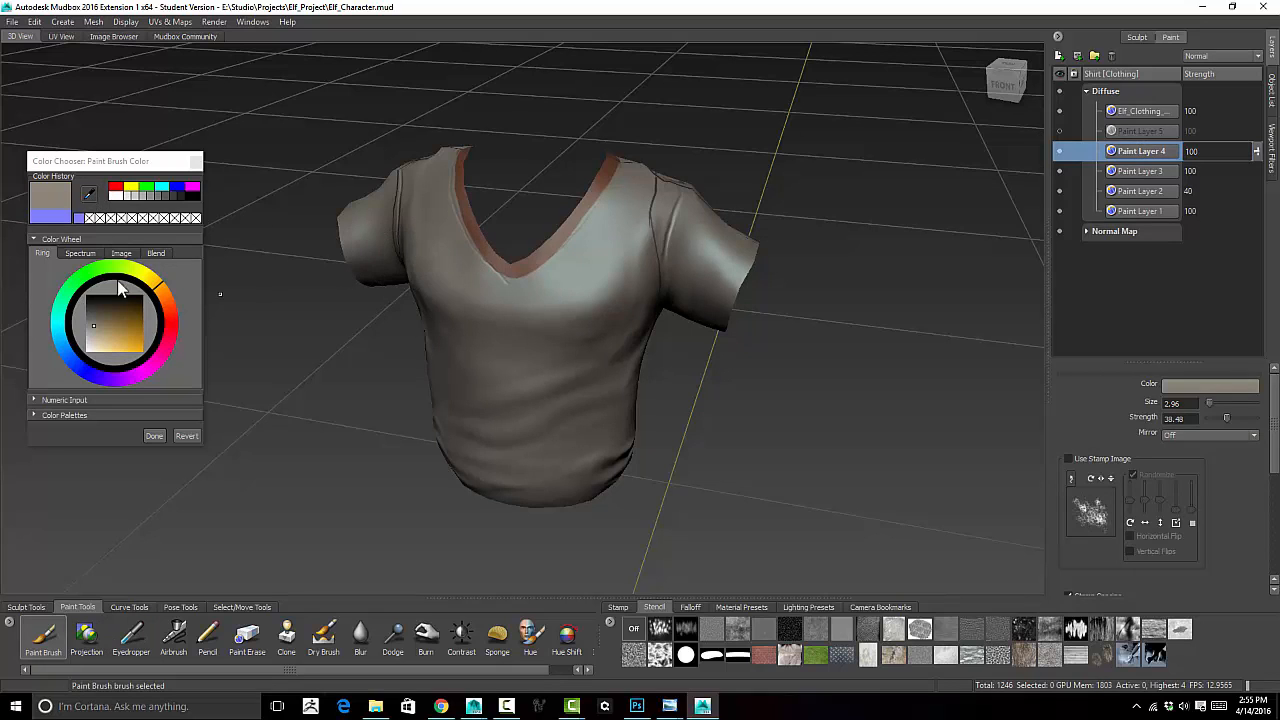
left_click_drag(158, 162, 156, 147)
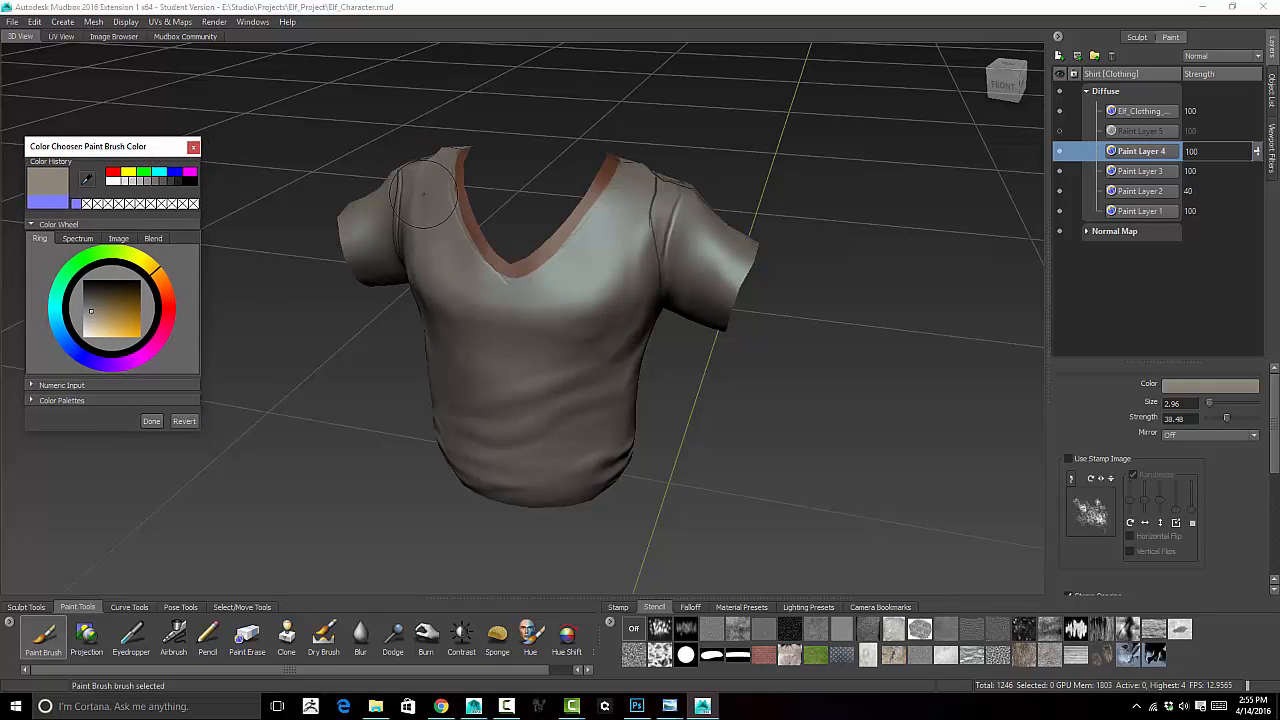
Paint the shirt's grey-beige over the rough dark seam lines at the shoulders and the uneven collar edge
mouse_move(430, 208)
left_mouse_down("alt")
mouse_move(509, 223)
mouse_move(475, 225)
mouse_move(595, 209)
left_mouse_up("alt")
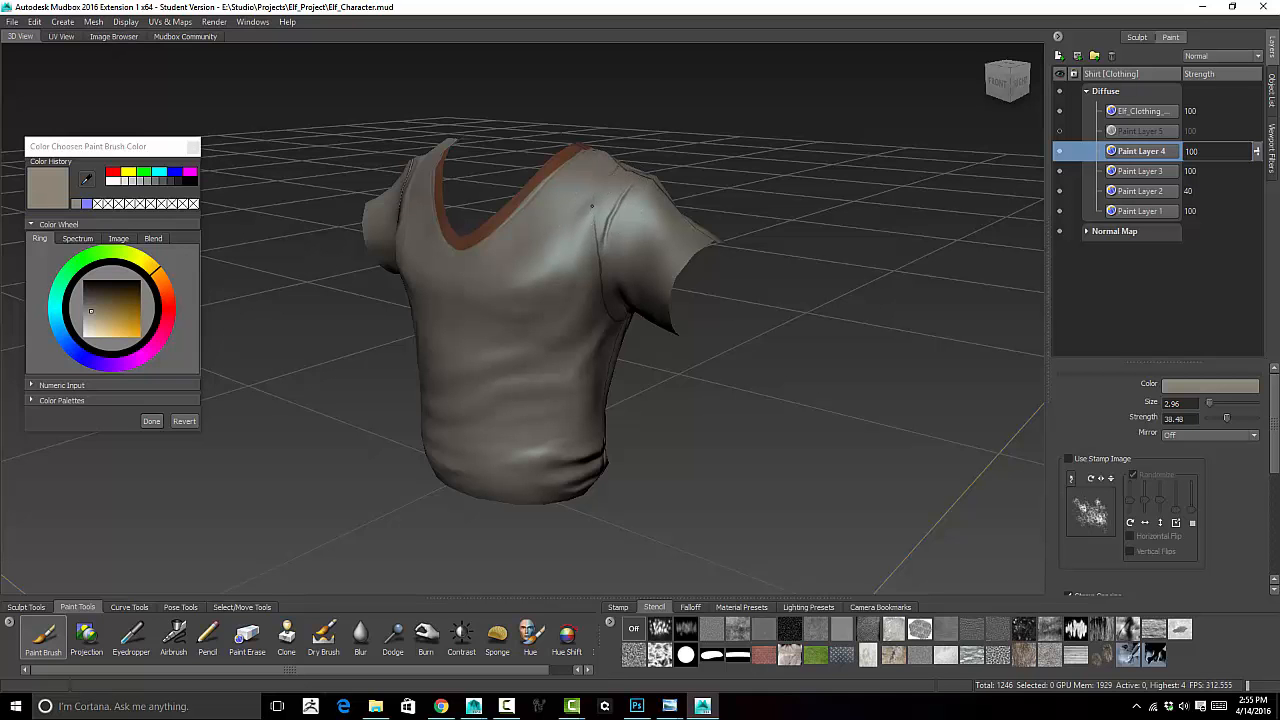
left_click_drag(616, 255, 580, 245, "alt")
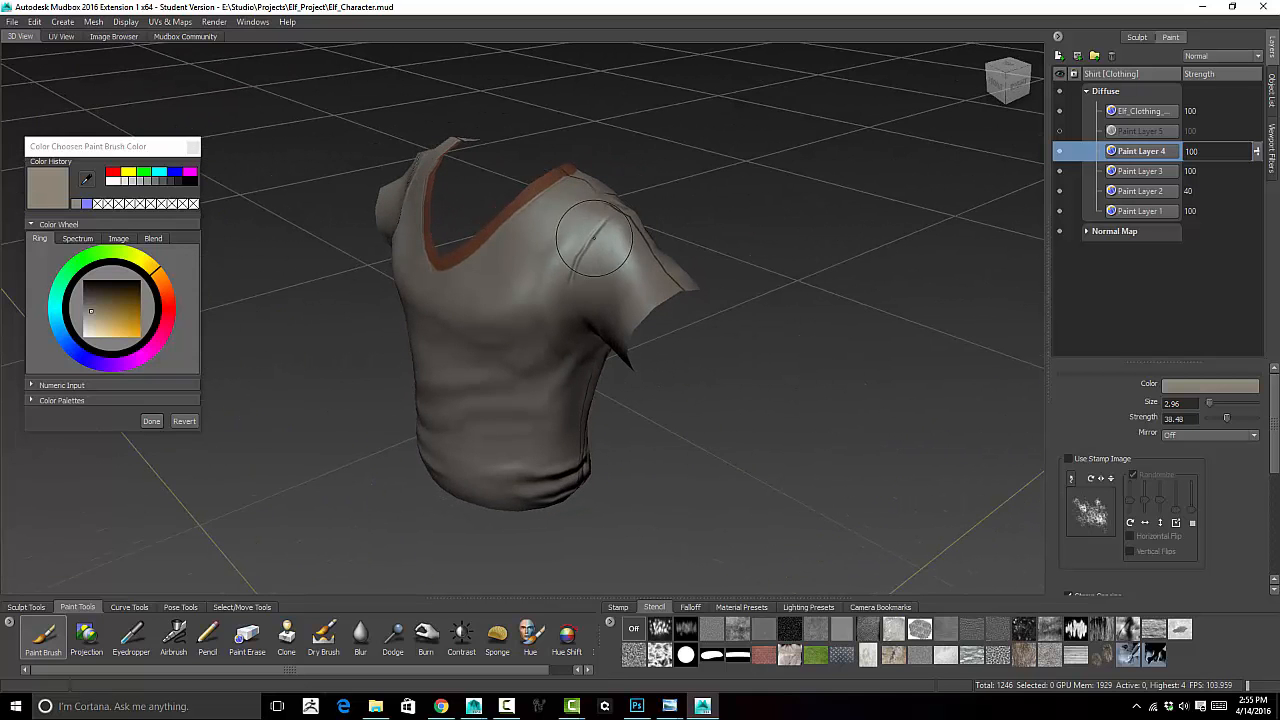
left_click_drag(548, 182, 565, 165)
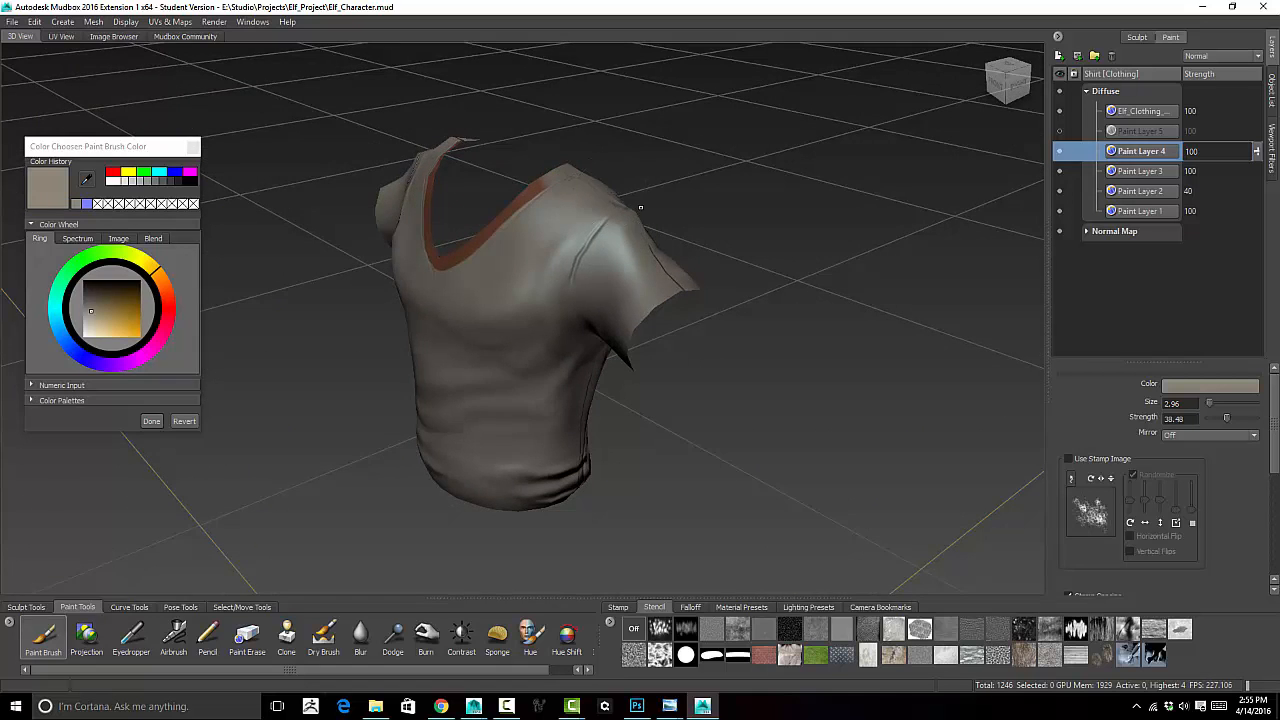
left_click_drag(640, 207, 537, 266, "alt")
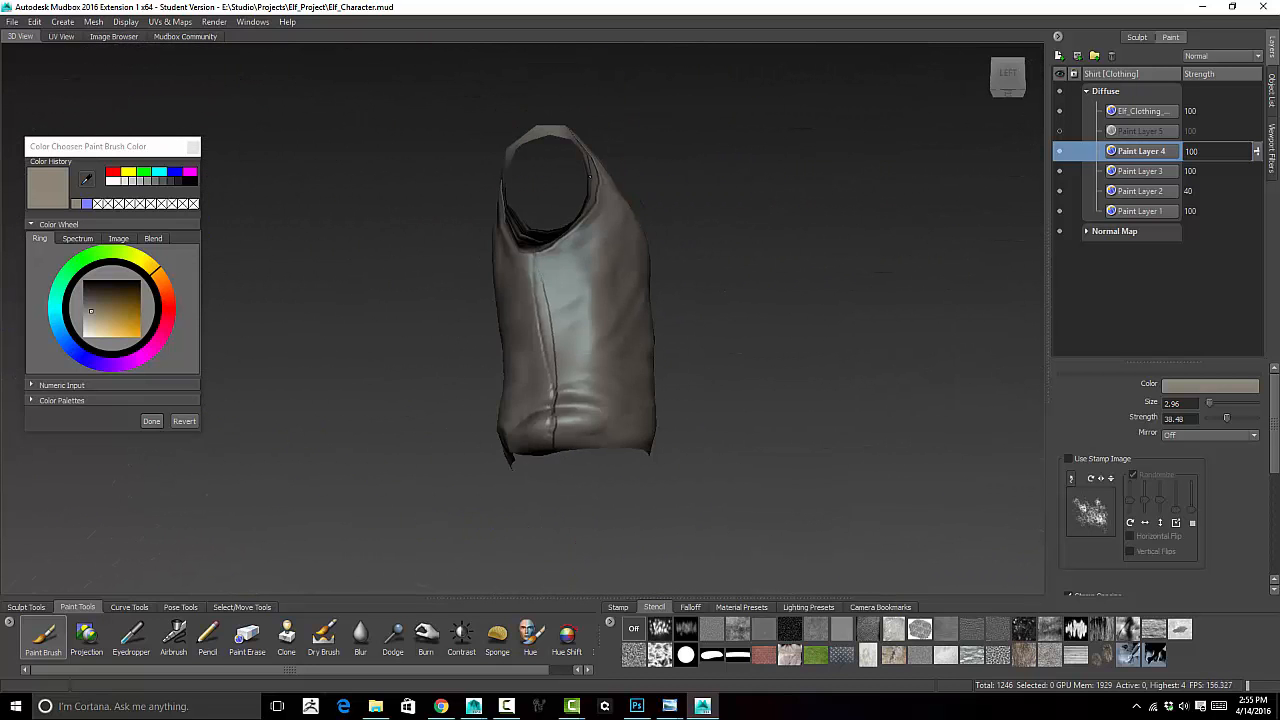
left_click_drag(589, 177, 471, 336, "alt")
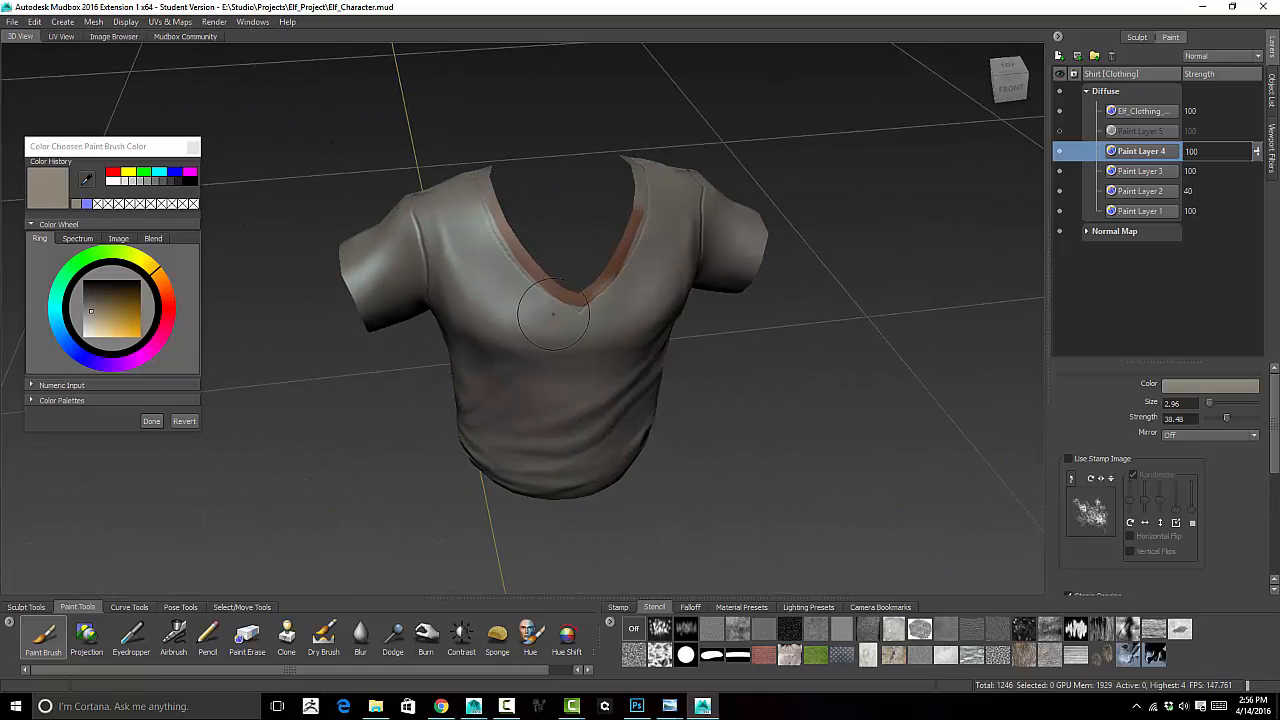
Sample the collar's brown, give the Paint Brush the solid square falloff and reduce its size to 1.09
left_click(131, 637)
left_click(577, 297)
left_click_drag(392, 418, 360, 351, "alt")
left_click(690, 607)
left_click(711, 656)
right_click_drag(440, 330, 560, 280, "alt")
middle_click_drag(494, 234, 525, 338, "alt")
key("b")
left_click_drag(539, 191, 480, 201)
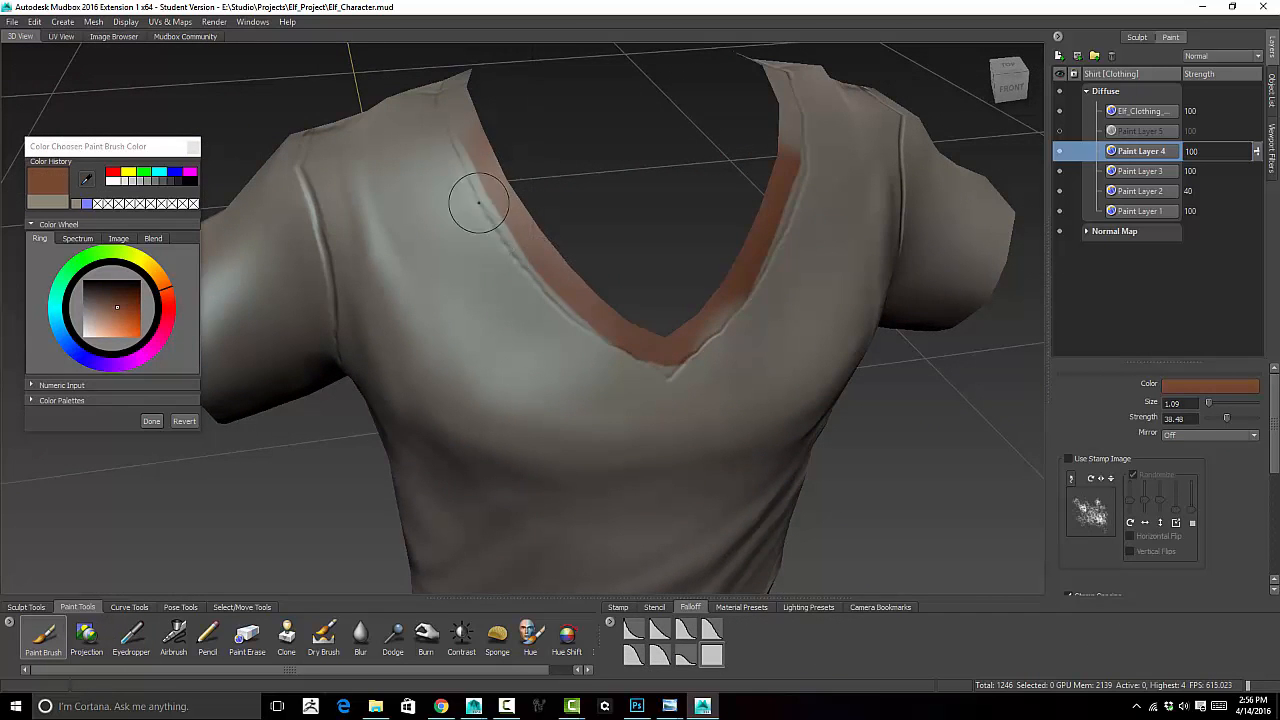
Paint the collar band brown around the whole neckline, from the shoulders to the tip of the V
mouse_move(459, 114)
left_mouse_down()
mouse_move(494, 209)
mouse_move(536, 250)
left_mouse_up()
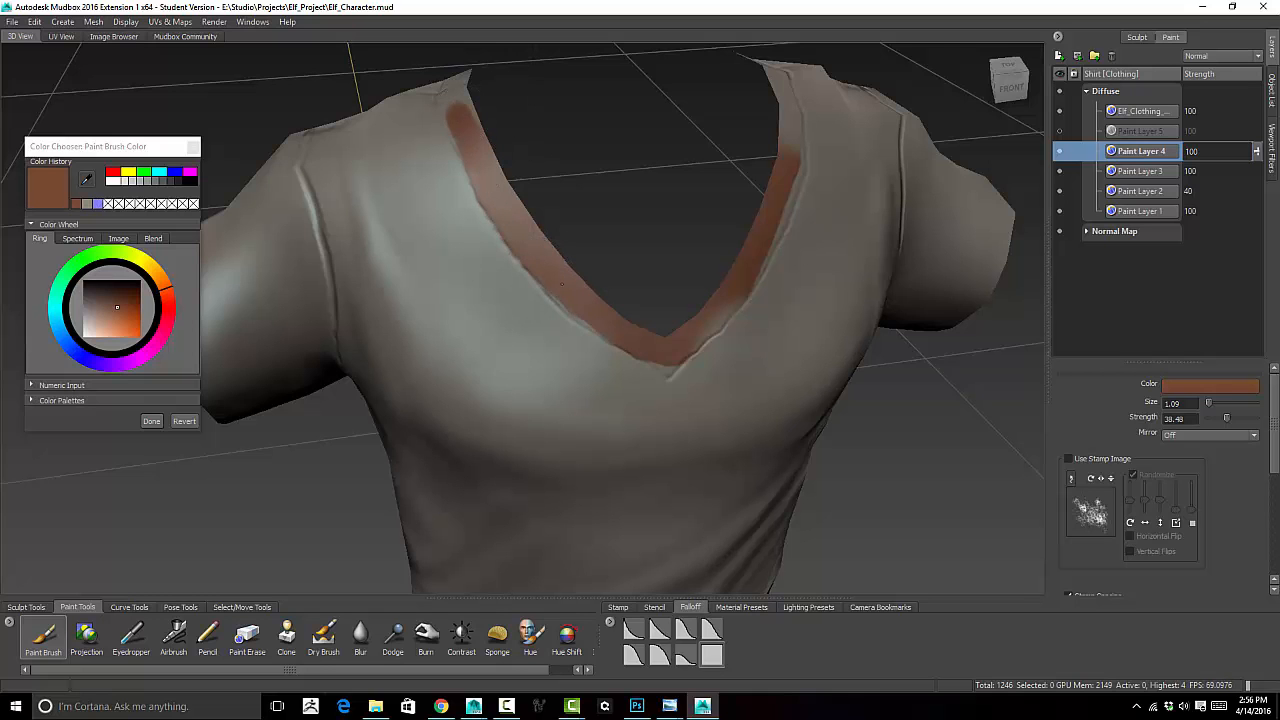
mouse_move(577, 292)
left_mouse_down("alt")
mouse_move(606, 306)
mouse_move(723, 226)
mouse_move(779, 80)
mouse_move(588, 176)
mouse_move(586, 204)
left_mouse_up("alt")
mouse_move(515, 282)
left_mouse_down("alt")
mouse_move(527, 399)
mouse_move(545, 355)
mouse_move(400, 290)
mouse_move(480, 210)
mouse_move(496, 84)
mouse_move(402, 188)
left_mouse_up("alt")
left_click_drag(402, 188, 496, 258)
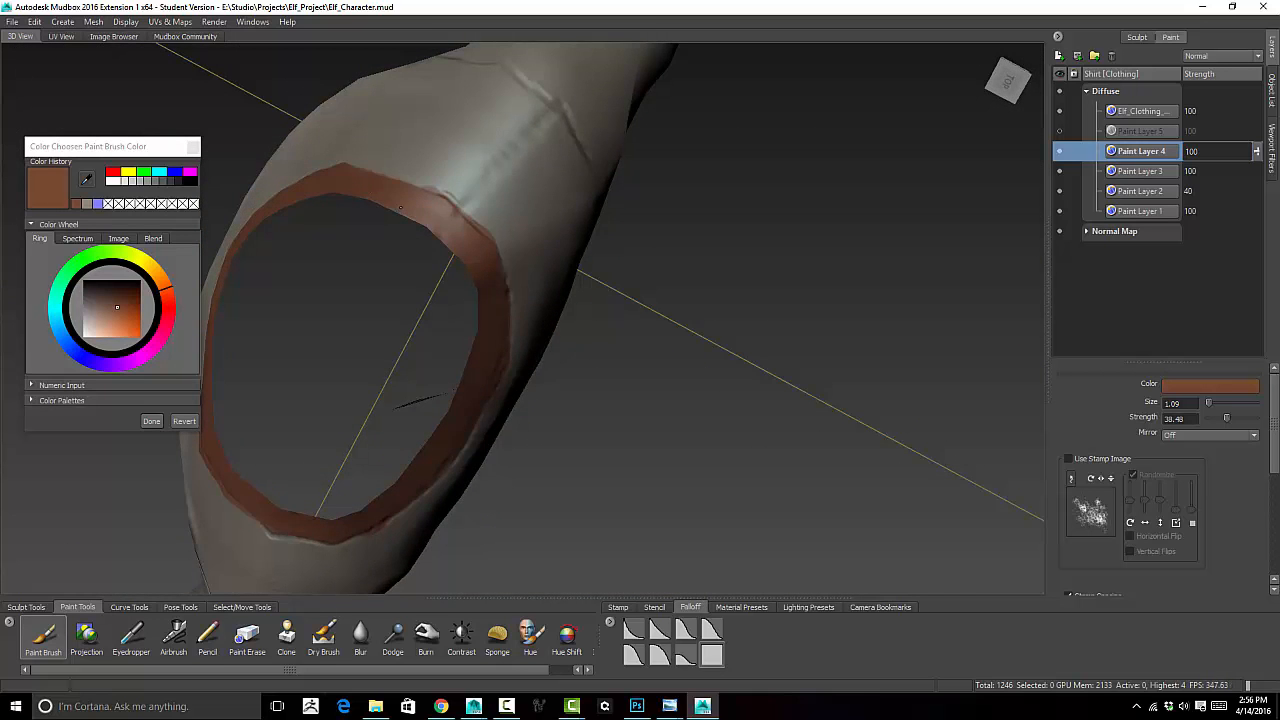
mouse_move(396, 210)
left_mouse_down("alt")
mouse_move(293, 279)
mouse_move(400, 230)
left_mouse_up("alt")
mouse_move(480, 300)
left_mouse_down("alt")
mouse_move(603, 414)
mouse_move(632, 386)
mouse_move(612, 387)
mouse_move(696, 232)
left_mouse_up("alt")
left_click(78, 206)
left_click(87, 204)
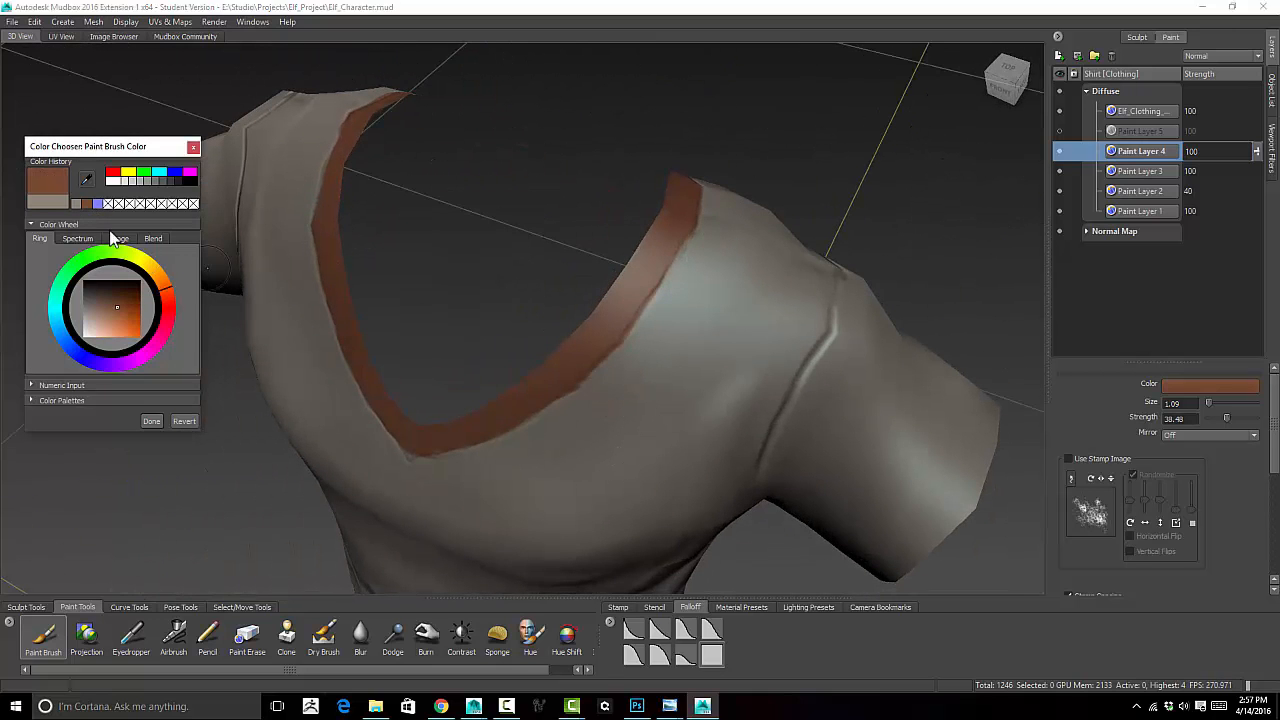
mouse_move(406, 452)
left_mouse_down()
mouse_move(436, 462)
mouse_move(412, 476)
left_mouse_up()
Reuse the shirt's grey-beige from the color history and clean up the outer edge of the brown collar band
left_click(76, 204)
left_click_drag(390, 482, 538, 430, "alt")
left_click_drag(726, 351, 514, 211, "alt")
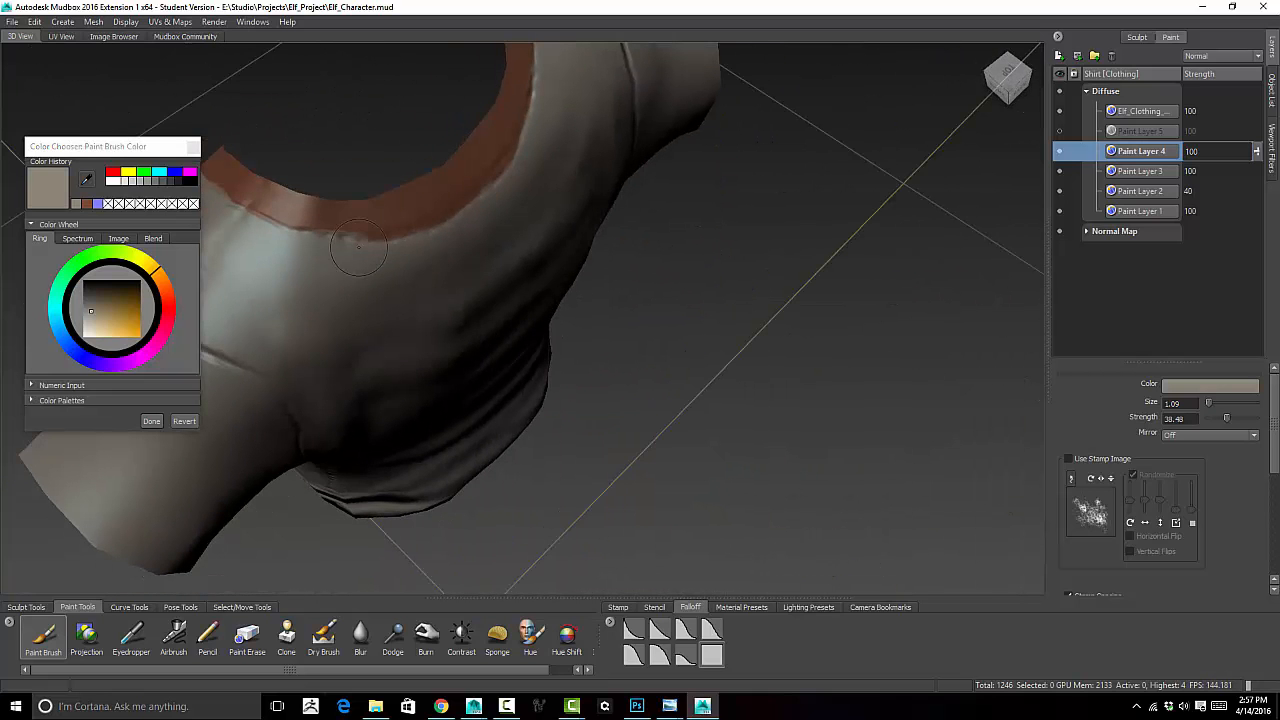
left_click_drag(302, 258, 390, 264)
left_click_drag(520, 400, 689, 269, "alt")
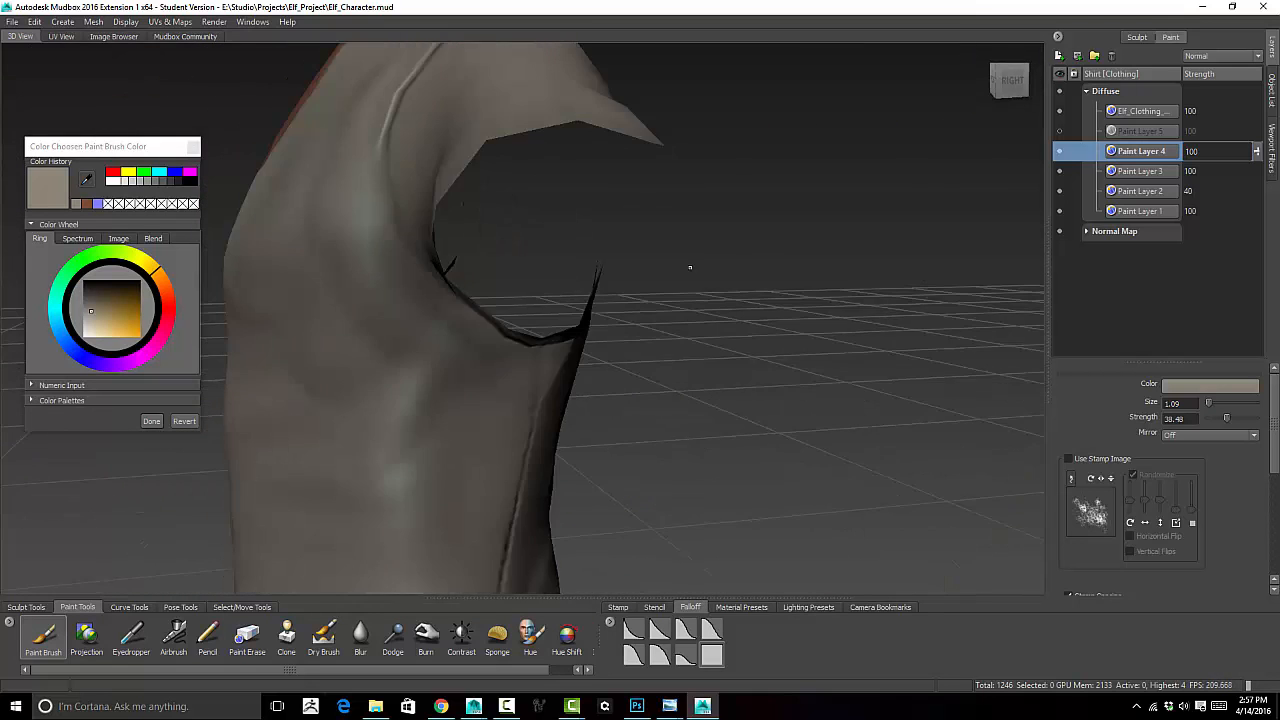
right_click_drag(689, 269, 540, 300, "alt")
left_click_drag(540, 300, 640, 320, "alt")
left_click_drag(420, 250, 500, 410, "alt")
right_click_drag(500, 410, 620, 380, "alt")
mouse_move(400, 280)
left_mouse_down()
mouse_move(418, 264)
mouse_move(385, 180)
mouse_move(421, 205)
left_mouse_up()
Choose a near-black brush colour, undo the test dab on the shirt and turn on Steady Stroke
left_click(88, 290)
left_click(385, 240)
key("ctrl+z")
left_click_drag(1275, 454, 1275, 573)
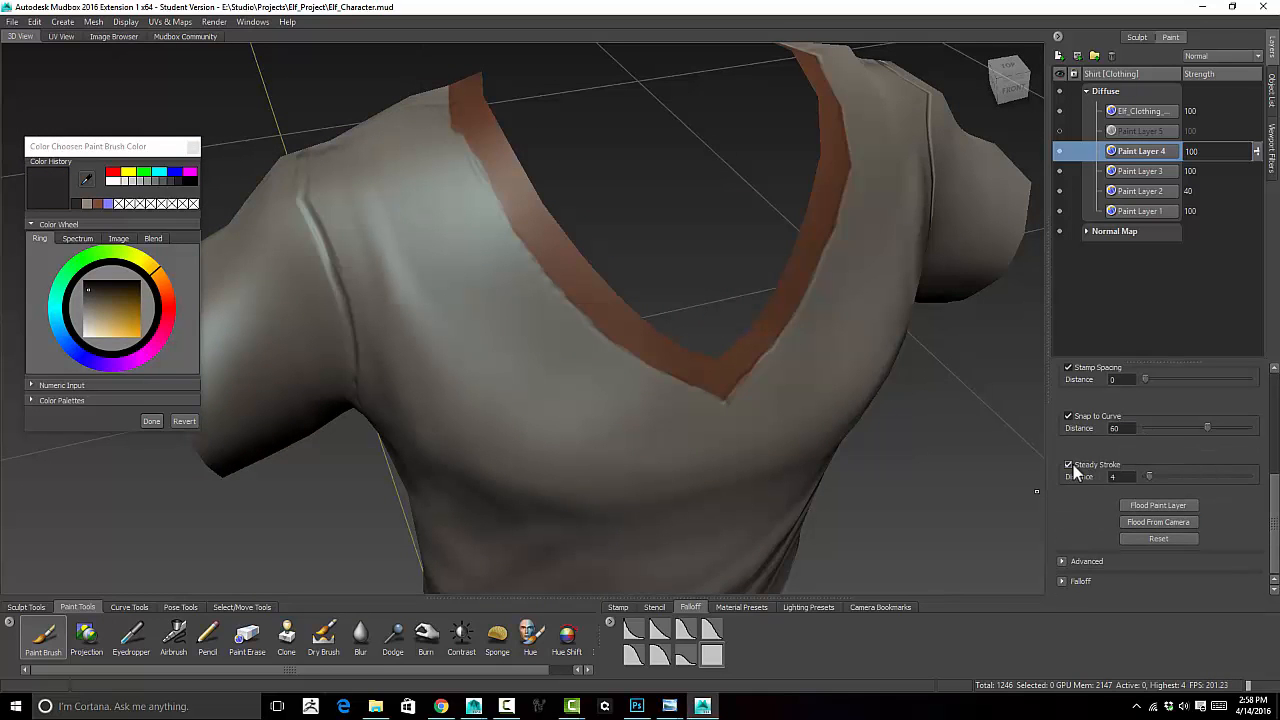
left_click(1070, 465)
Paint a near-black line along the shirt's right armhole seam, from the front over the shoulder to the back
mouse_move(297, 200)
left_mouse_down()
mouse_move(340, 296)
mouse_move(357, 424)
left_mouse_up()
mouse_move(357, 420)
left_mouse_down("alt")
mouse_move(557, 329)
mouse_move(600, 260)
left_mouse_up("alt")
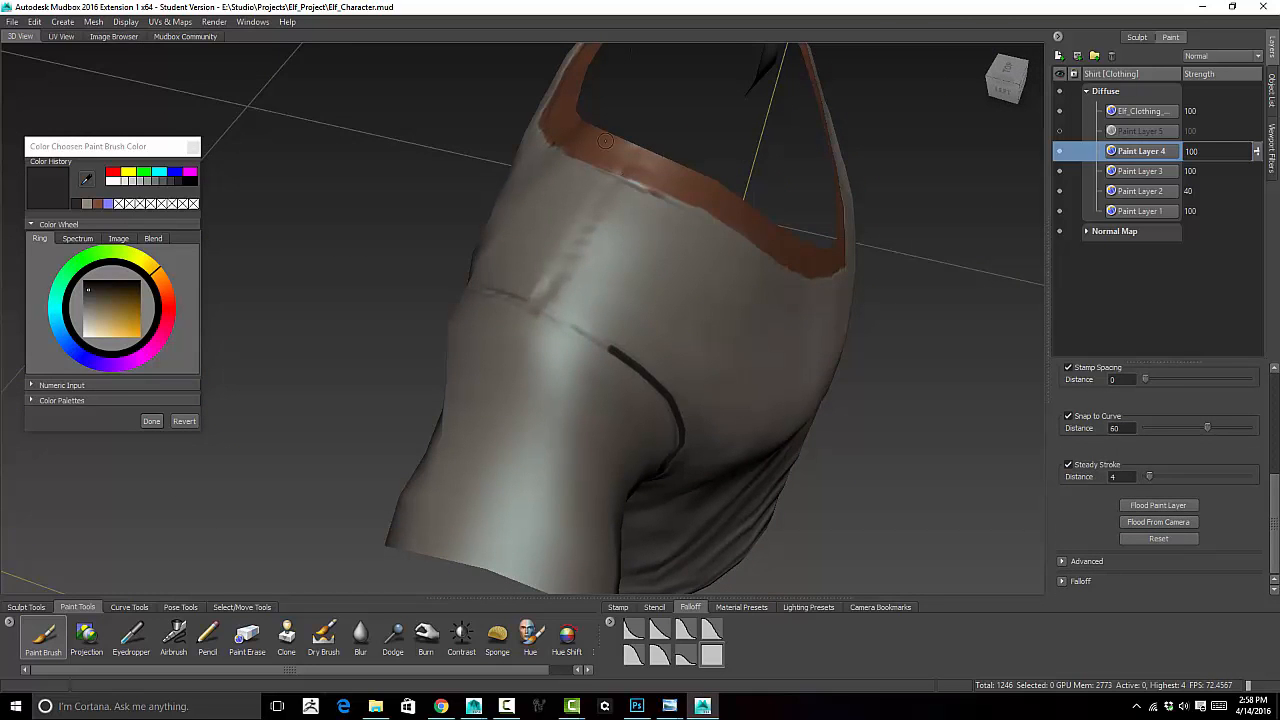
mouse_move(638, 148)
left_mouse_down()
mouse_move(518, 360)
mouse_move(468, 560)
mouse_move(528, 404)
mouse_move(413, 288)
mouse_move(520, 190)
mouse_move(535, 150)
left_mouse_up()
mouse_move(530, 138)
left_mouse_down()
mouse_move(507, 160)
mouse_move(500, 284)
mouse_move(520, 386)
left_mouse_up()
mouse_move(520, 386)
left_mouse_down("alt")
mouse_move(470, 276)
mouse_move(505, 160)
left_mouse_up("alt")
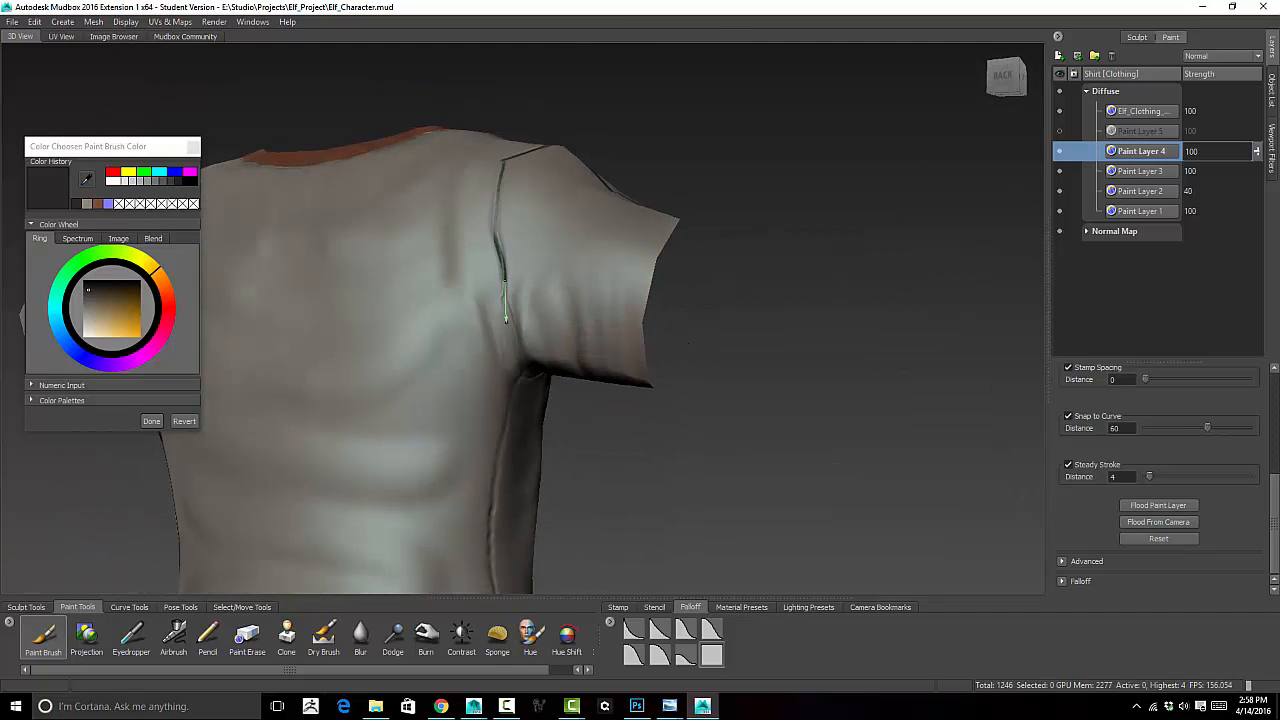
Paint the near-black seam down the right side of the shirt, from the underarm towards the hem
left_click_drag(503, 384, 607, 308, "alt")
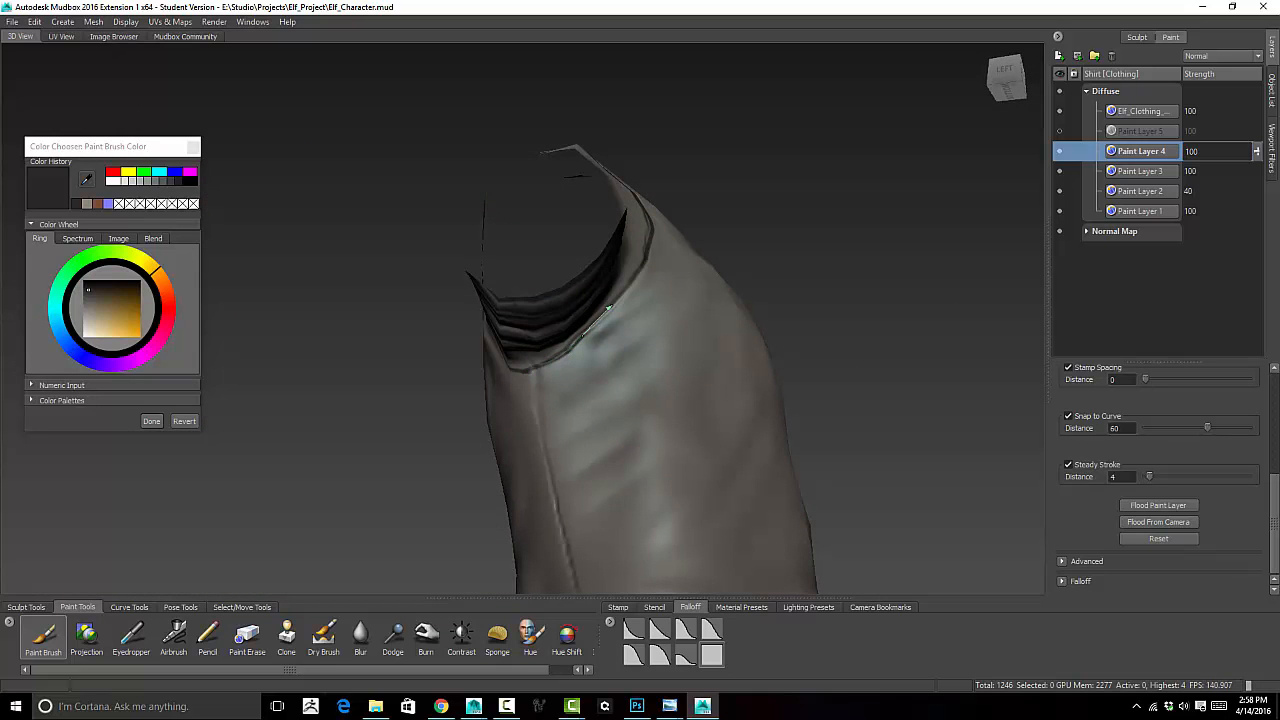
left_click_drag(658, 250, 637, 186, "alt")
mouse_move(546, 200)
left_mouse_down()
mouse_move(549, 423)
mouse_move(608, 497)
mouse_move(609, 520)
left_mouse_up()
left_click_drag(583, 385, 588, 470, "alt")
middle_click_drag(590, 405, 613, 268, "alt")
left_click_drag(611, 264, 588, 433)
Paint the near-black seam around the shirt's left armhole, from the front over the shoulder to the underarm
mouse_move(592, 200)
left_mouse_down("alt")
mouse_move(620, 272)
mouse_move(510, 335)
left_mouse_up("alt")
mouse_move(306, 284)
left_mouse_down()
mouse_move(421, 437)
mouse_move(431, 200)
mouse_move(466, 438)
left_mouse_up()
mouse_move(466, 430)
left_mouse_down("alt")
mouse_move(460, 231)
mouse_move(361, 350)
mouse_move(410, 90)
left_mouse_up("alt")
mouse_move(410, 62)
left_mouse_down()
mouse_move(361, 172)
mouse_move(416, 270)
mouse_move(390, 170)
left_mouse_up()
mouse_move(398, 166)
left_mouse_down()
mouse_move(478, 262)
mouse_move(472, 300)
mouse_move(460, 292)
mouse_move(478, 128)
left_mouse_up()
left_click_drag(478, 128, 463, 215, "alt")
mouse_move(463, 215)
left_mouse_down()
mouse_move(465, 150)
mouse_move(440, 56)
mouse_move(412, 150)
left_mouse_up()
left_click_drag(414, 134, 505, 222)
mouse_move(505, 222)
left_mouse_down("alt")
mouse_move(542, 199)
mouse_move(450, 190)
left_mouse_up("alt")
mouse_move(440, 178)
left_mouse_down()
mouse_move(514, 328)
mouse_move(585, 120)
left_mouse_up()
Paint the near-black seam down the left side of the shirt from the underarm
middle_click_drag(585, 120, 531, 191, "alt")
left_click_drag(517, 172, 483, 585)
mouse_move(510, 520)
left_mouse_down("alt")
mouse_move(524, 483)
mouse_move(525, 505)
left_mouse_up("alt")
mouse_move(525, 505)
left_mouse_down("alt")
mouse_move(640, 525)
mouse_move(590, 500)
left_mouse_up("alt")
Turn off Steady Stroke, paint the seam under the sleeve and set the brush to the shirt's grey-beige with a softer falloff
left_click(1067, 465)
left_click(76, 204)
mouse_move(574, 398)
left_mouse_down()
mouse_move(564, 427)
mouse_move(480, 260)
left_mouse_up()
left_click_drag(476, 254, 466, 337)
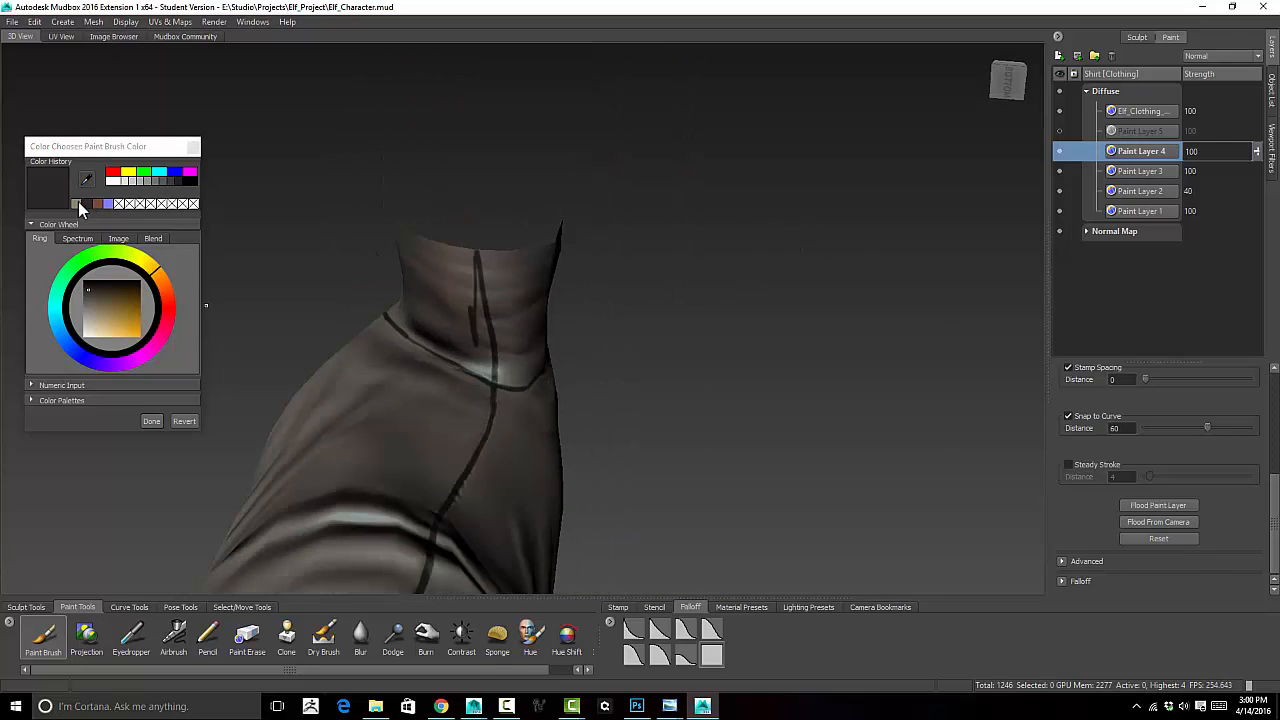
left_click(77, 204)
left_click(658, 655)
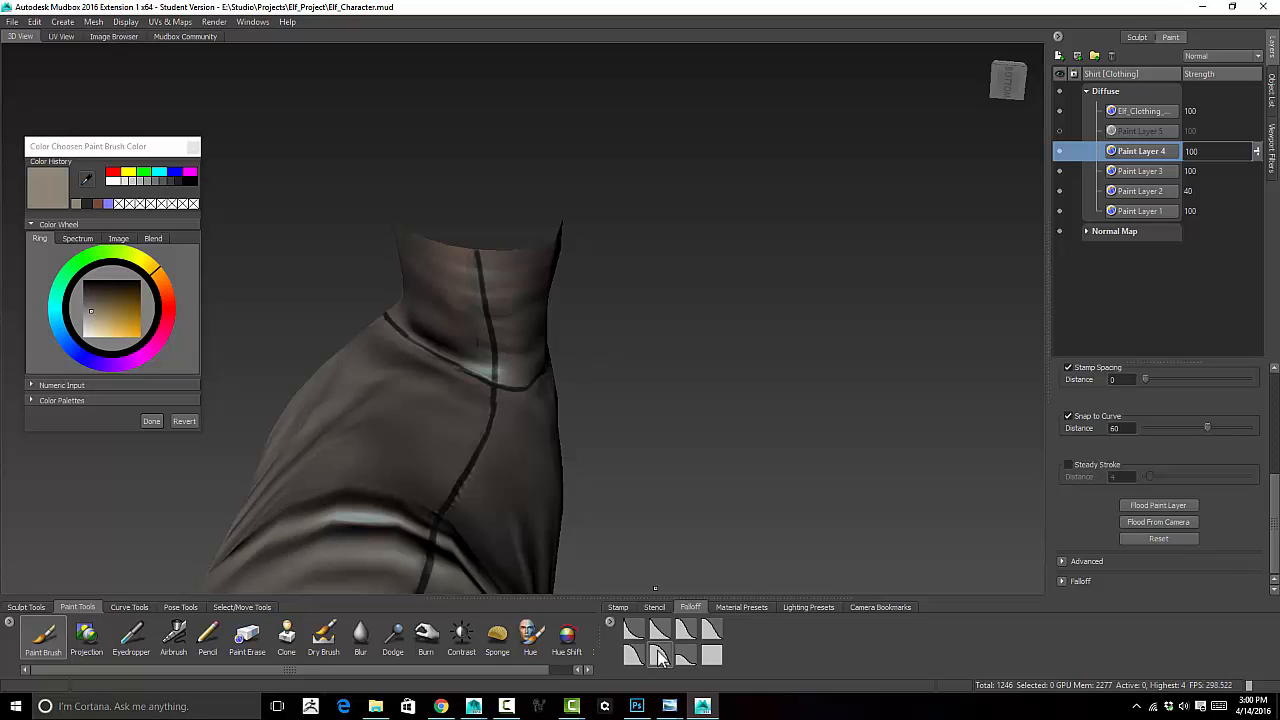
Unhide the diffuse Paint Layer 5 and the Pants mesh
mouse_move(466, 268)
left_mouse_down("alt")
mouse_move(500, 215)
mouse_move(632, 168)
mouse_move(689, 220)
mouse_move(625, 251)
mouse_move(737, 246)
mouse_move(610, 240)
left_mouse_up("alt")
scroll(737, 246, "down", 5)
left_click(1060, 131)
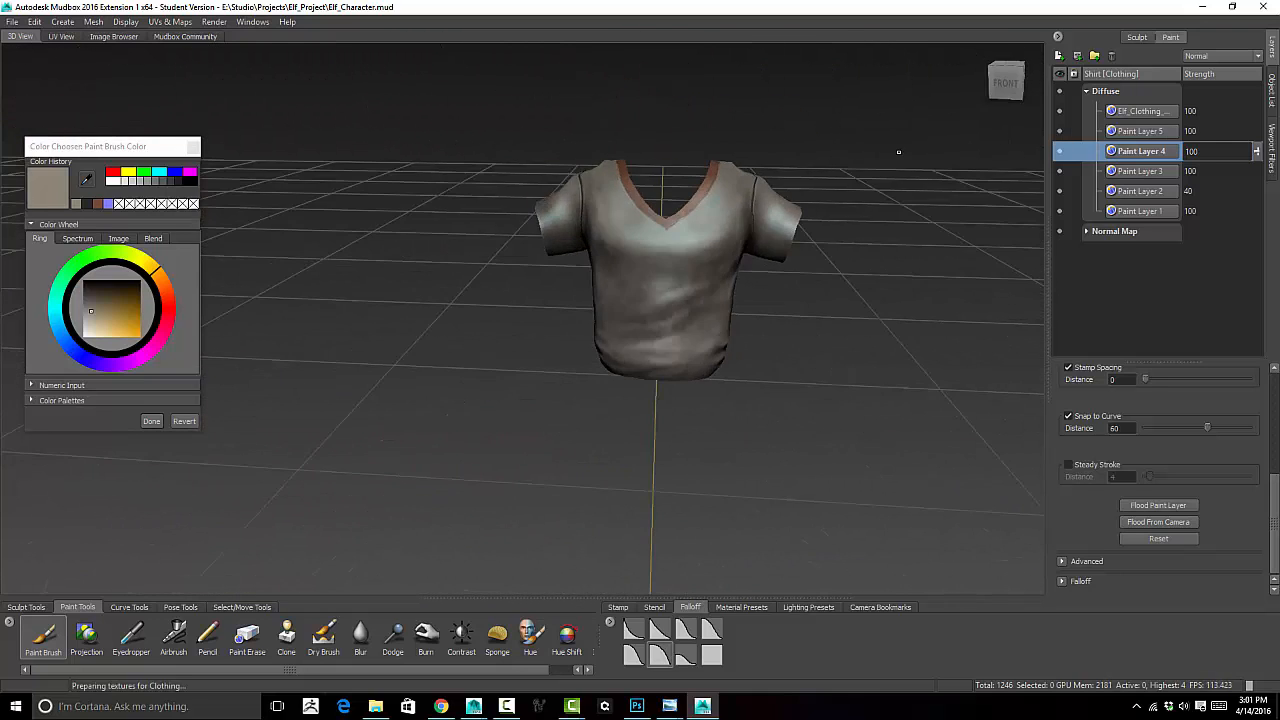
mouse_move(900, 151)
left_mouse_down("alt")
mouse_move(713, 175)
mouse_move(792, 222)
left_mouse_up("alt")
left_click(1272, 92)
left_click(1062, 241)
left_click(1062, 241)
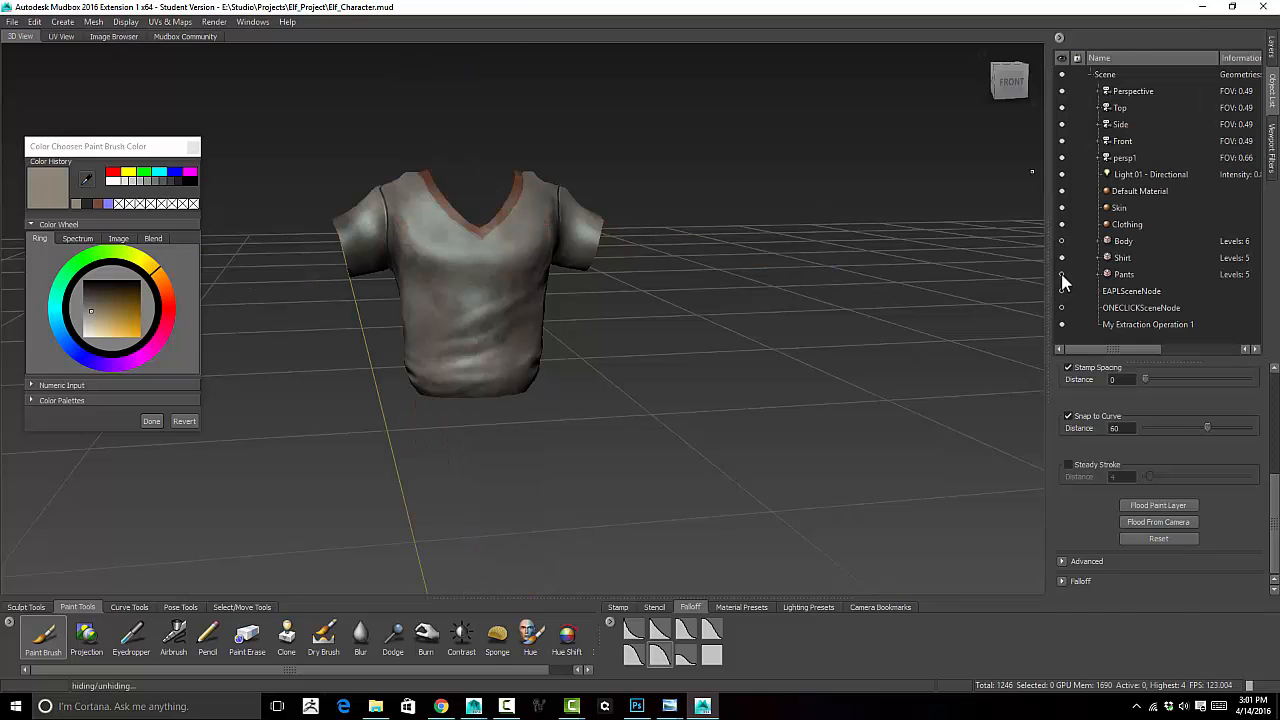
left_click(1062, 274)
Reuse the near-black from the color history, turn on Steady Stroke and try a seam stroke at the pants' waistband
mouse_move(730, 300)
left_mouse_down("alt")
mouse_move(823, 329)
mouse_move(880, 300)
left_mouse_up("alt")
middle_click_drag(880, 300, 900, 160, "alt")
left_click(88, 204)
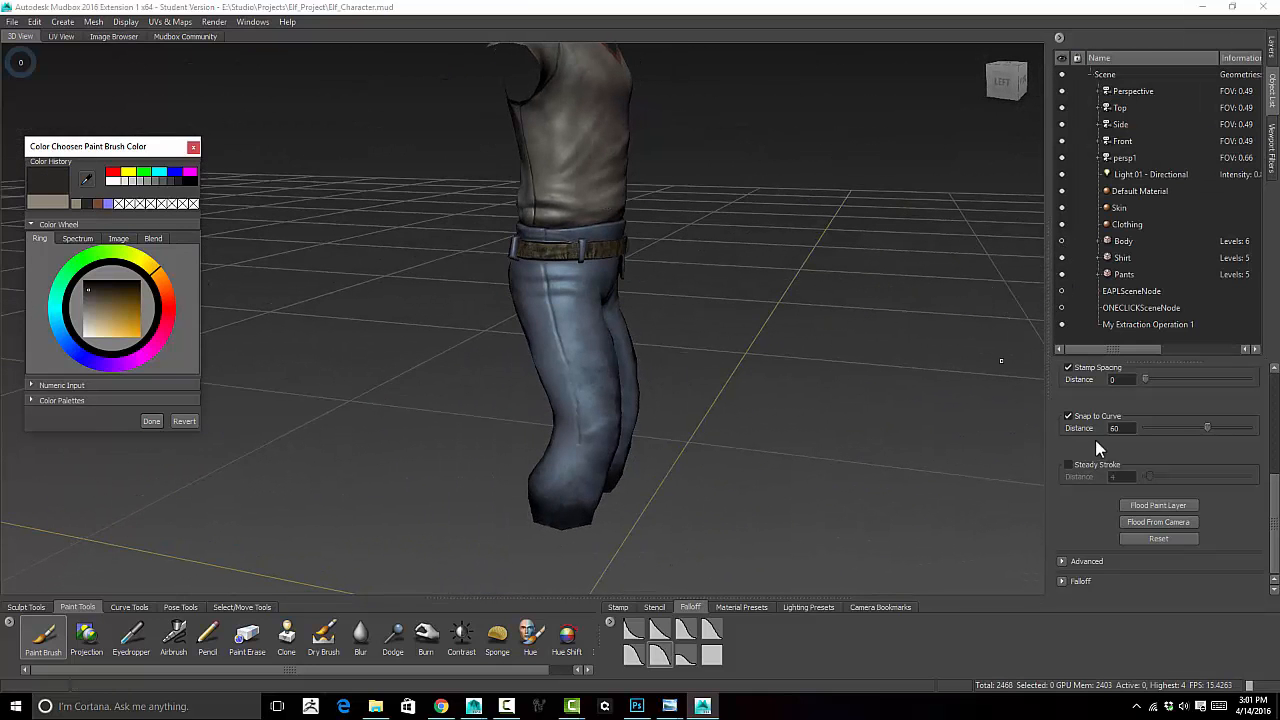
left_click(1068, 465)
left_click_drag(595, 189, 650, 165, "alt")
scroll(650, 165, "up", 4)
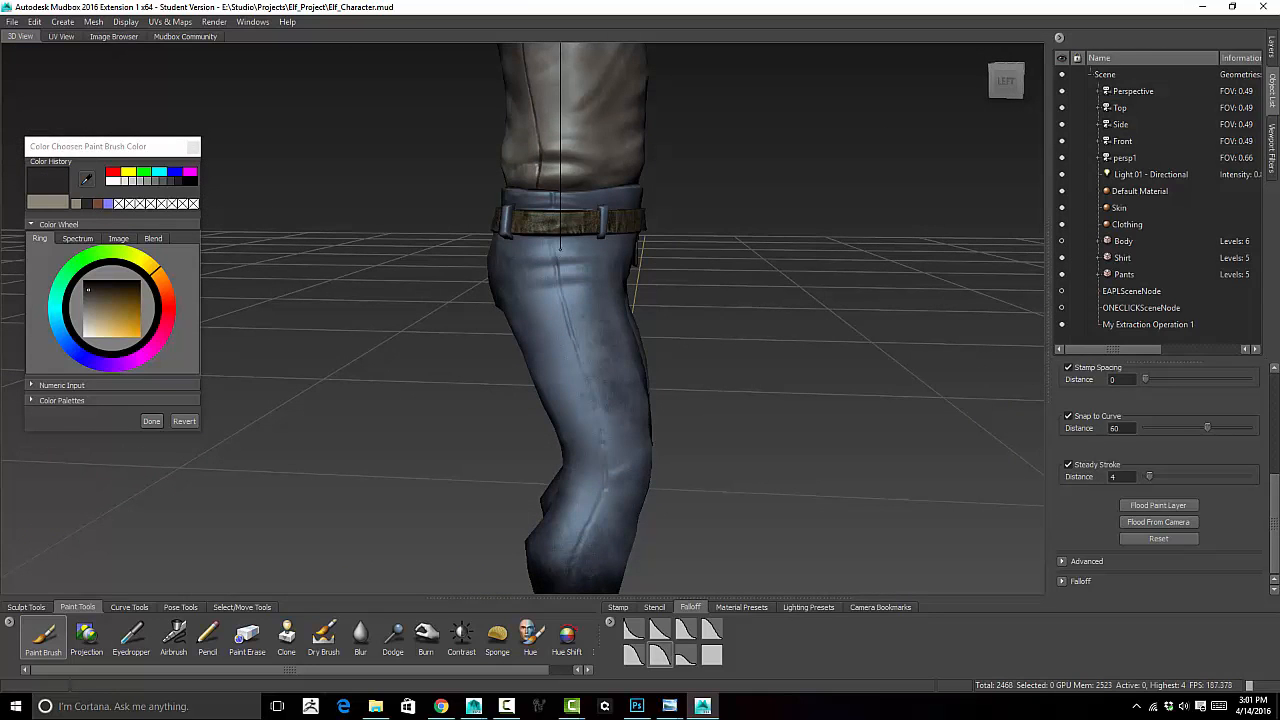
left_click_drag(554, 226, 556, 167)
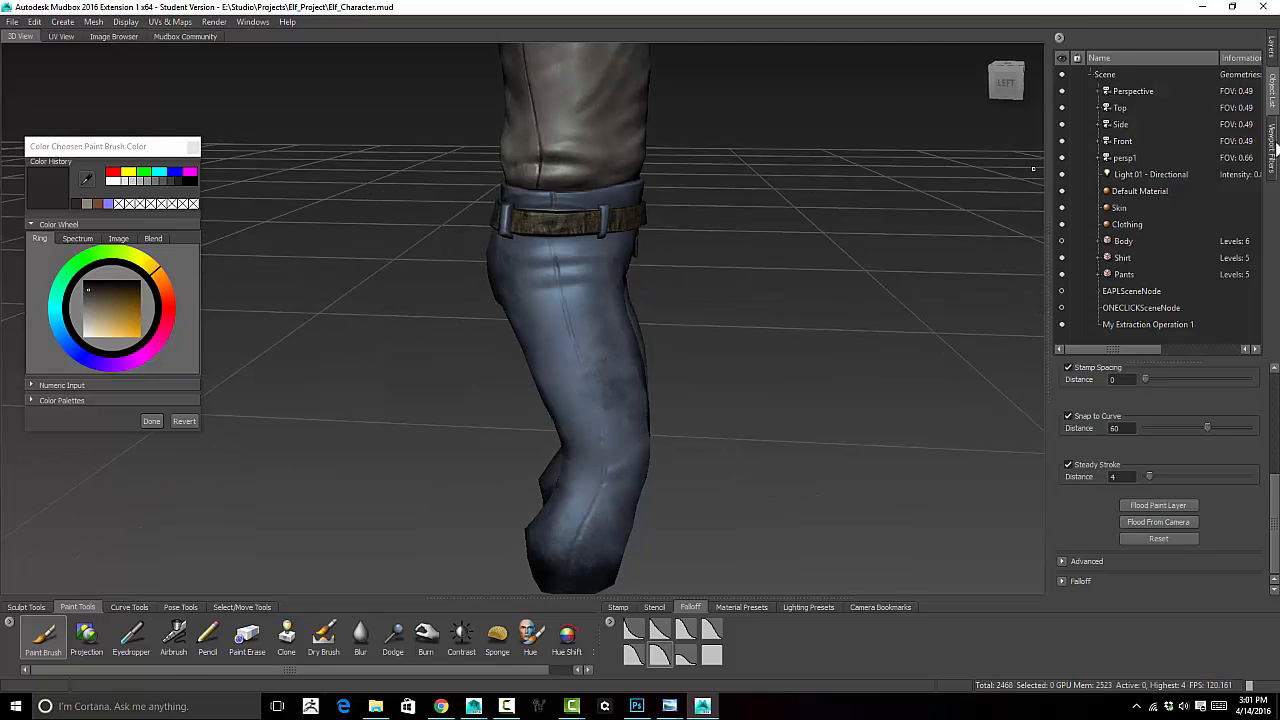
Toggle the pants' Paint Layers 2, 1 and 3 to check their contents, and make Paint Layer 3 active
left_click(1273, 46)
left_click(1059, 191)
left_click(1060, 190)
left_click(1059, 211)
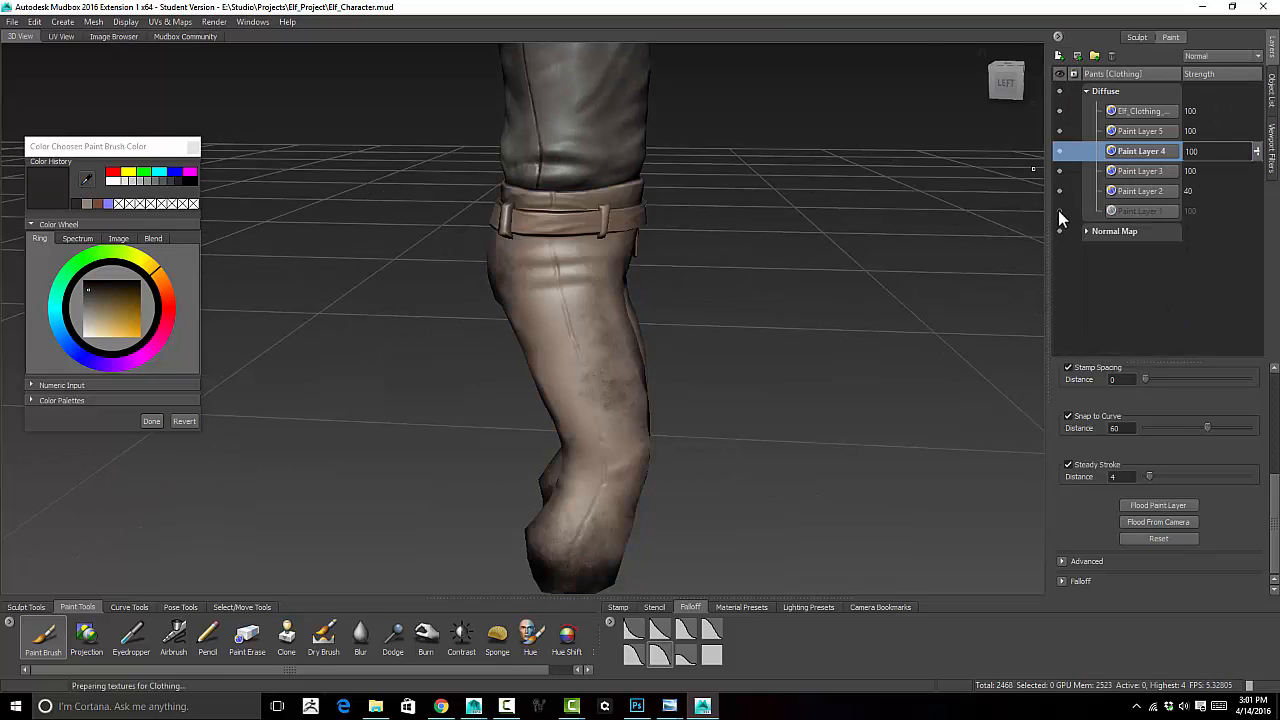
left_click(1059, 211)
left_click(1061, 172)
left_click(1061, 172)
left_click(1144, 174)
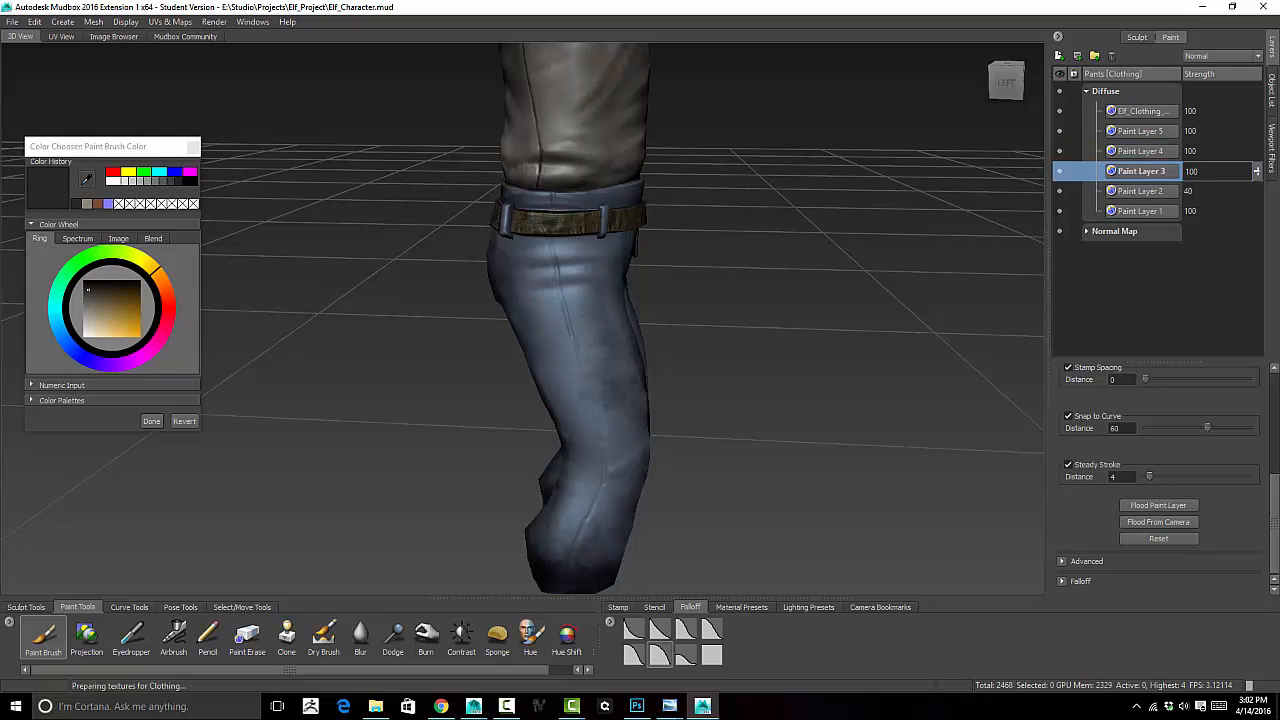
Try a near-black stroke up the waistband's side seam on Paint Layer 3 and check it by toggling the layer's visibility
left_click_drag(560, 224, 553, 165)
mouse_move(540, 95)
left_mouse_down("alt")
mouse_move(486, 128)
mouse_move(608, 290)
mouse_move(561, 193)
left_mouse_up("alt")
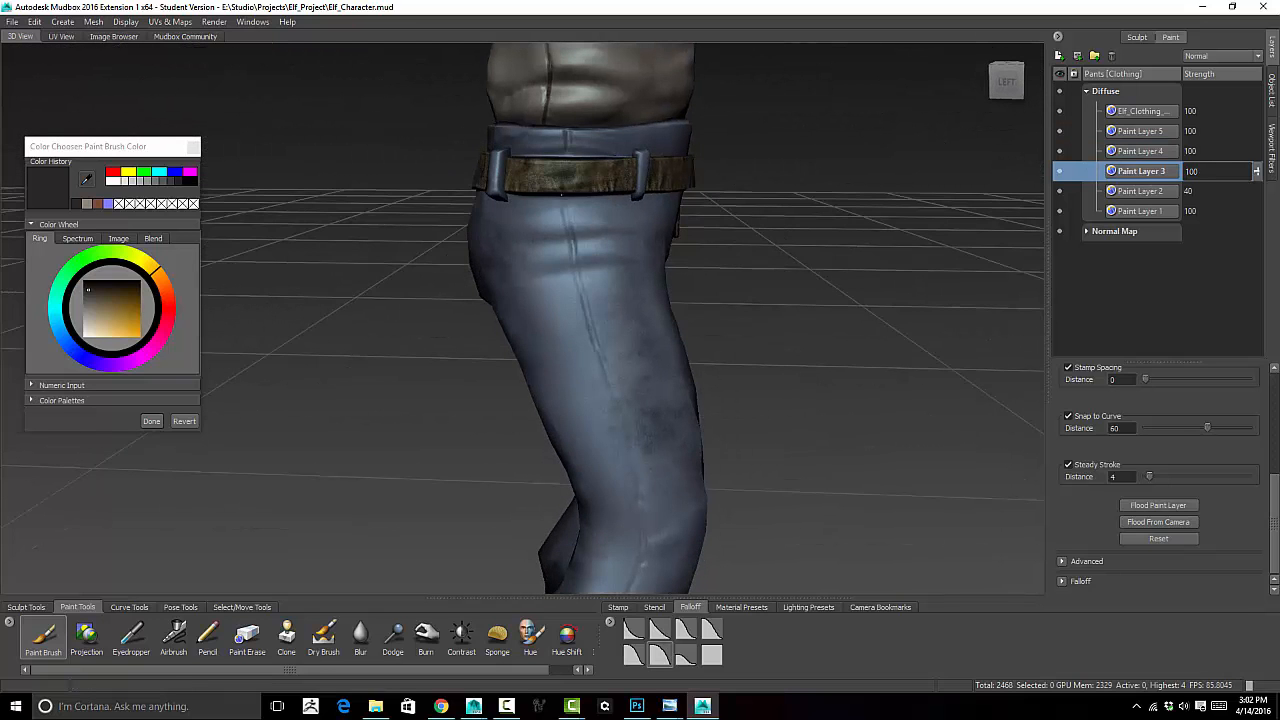
left_click(1059, 171)
left_click(1060, 171)
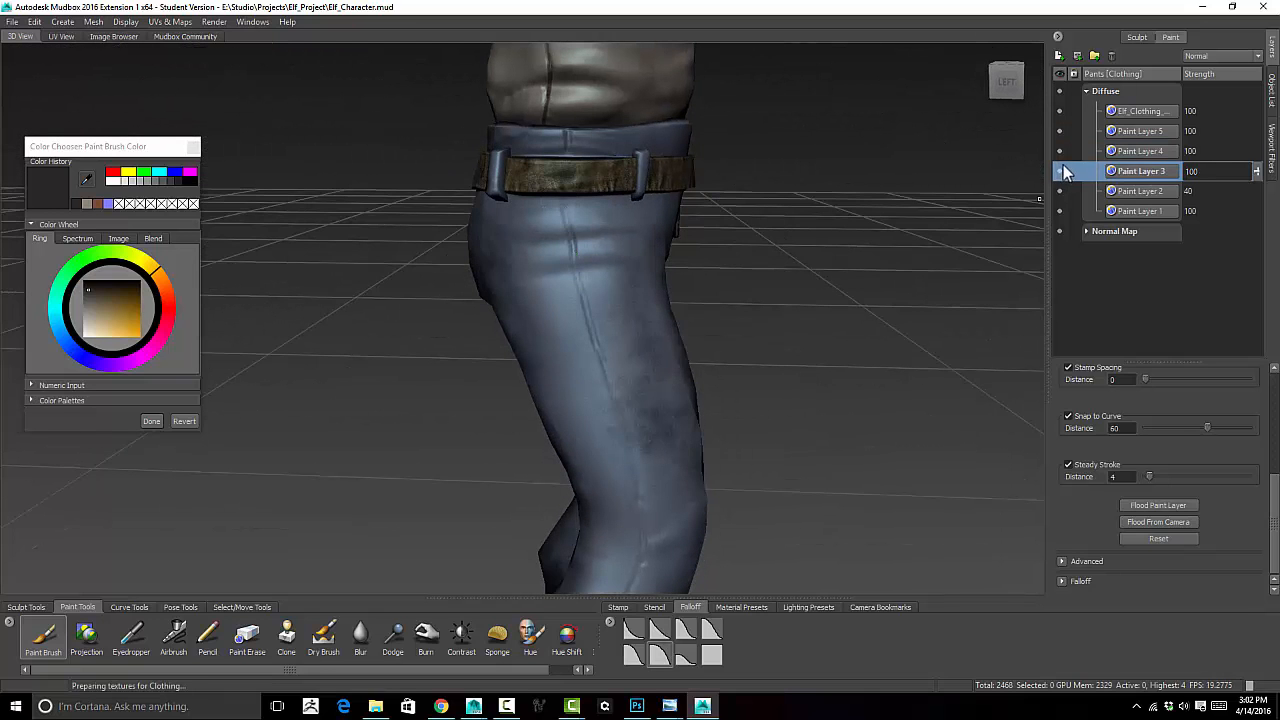
With Steady Stroke on, paint the near-black outer seam of the right pant leg from the belt to the hem
left_click(1068, 465)
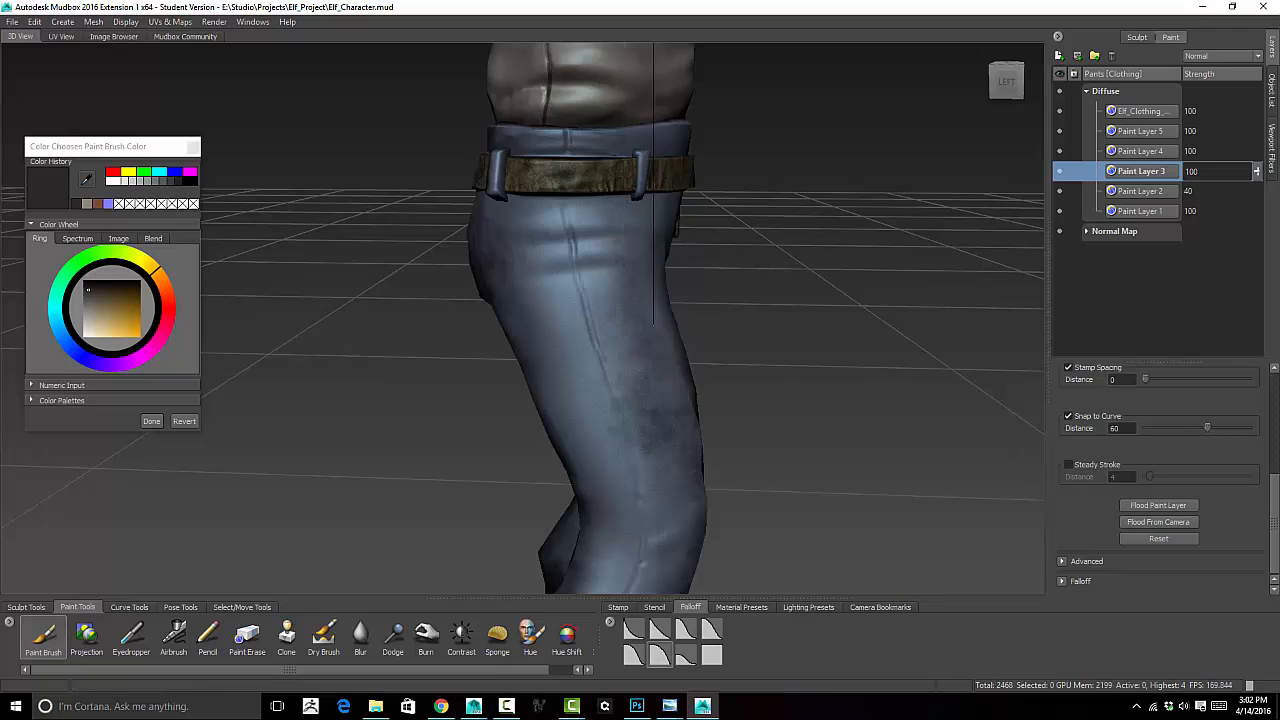
left_click(1068, 465)
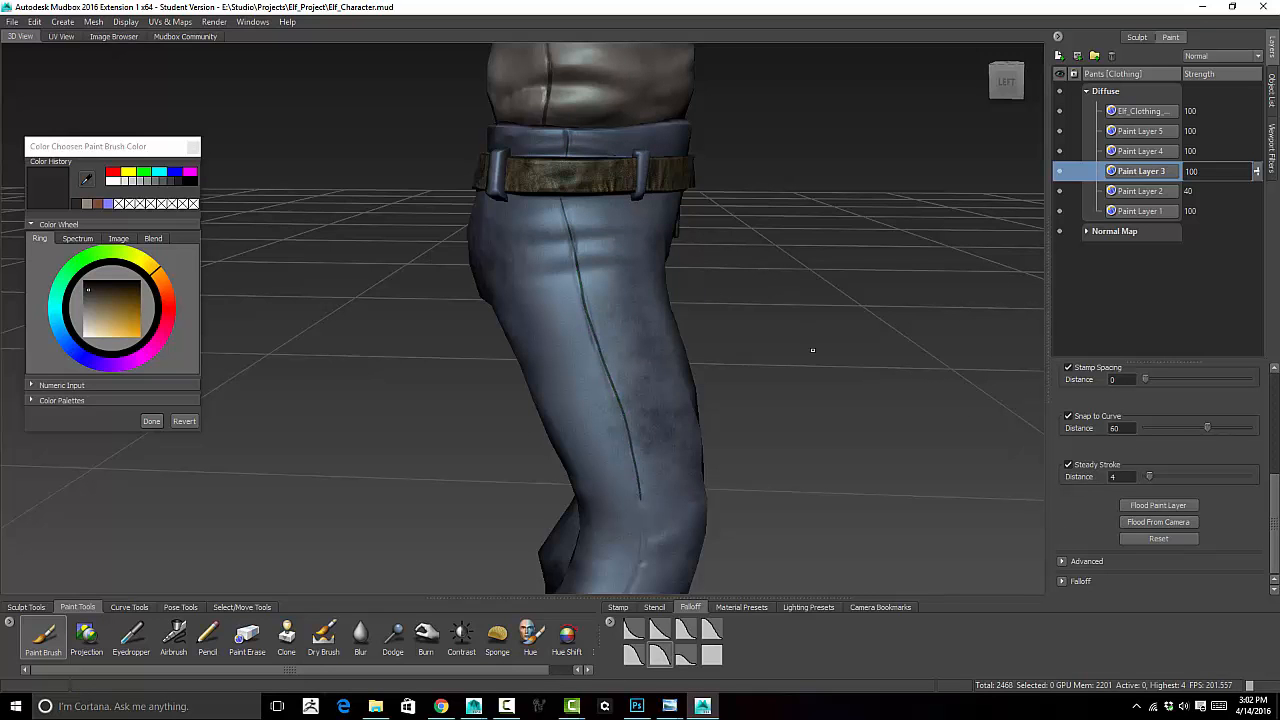
left_click_drag(813, 350, 810, 295, "alt")
middle_click_drag(810, 295, 858, 75, "alt")
left_click_drag(683, 222, 695, 303)
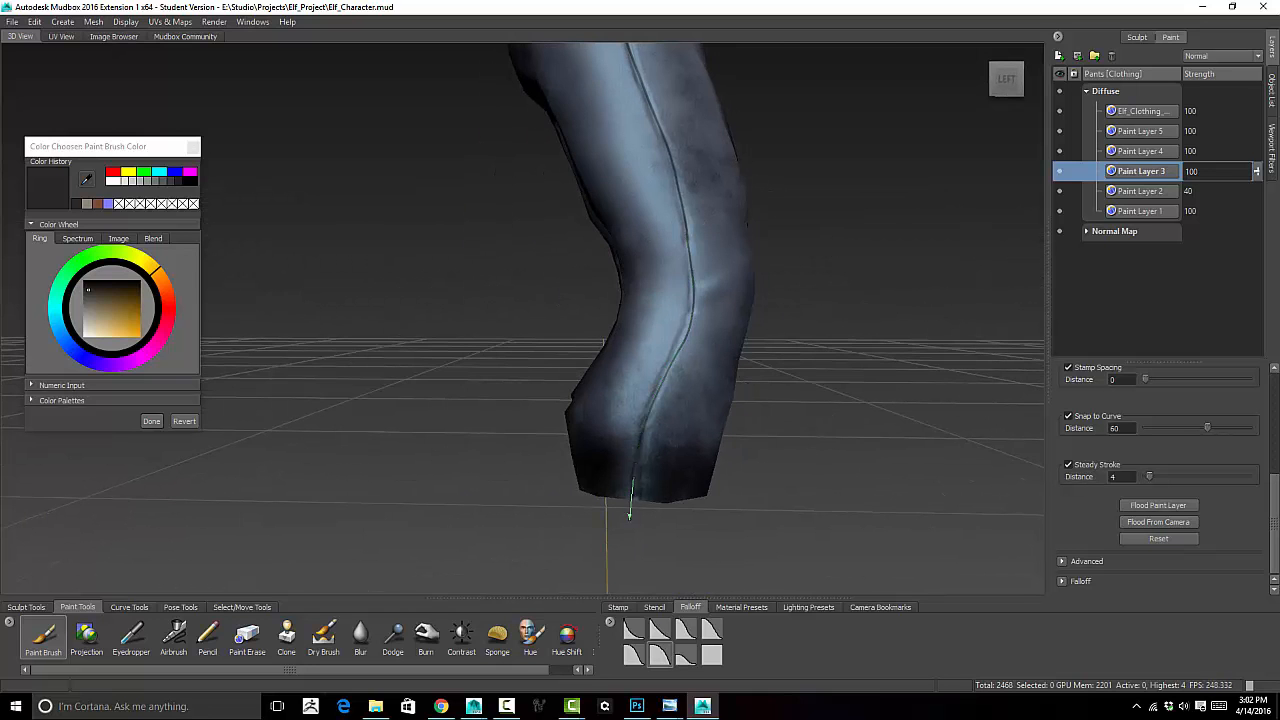
Try to paint the near-black seam down the outer side of the left pant leg from the waistband, and undo the strokes
left_click_drag(760, 330, 430, 390, "alt")
middle_click_drag(480, 250, 500, 500, "alt")
left_click_drag(527, 222, 526, 150)
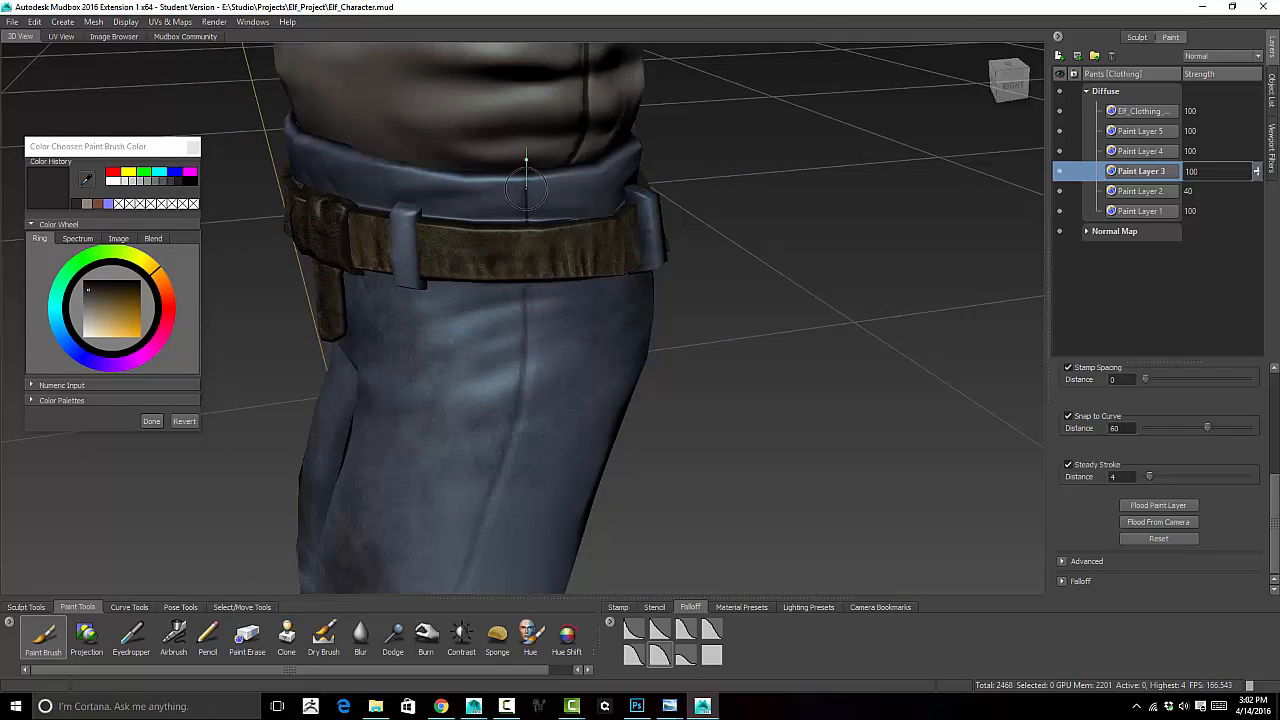
middle_click_drag(526, 300, 590, 100, "alt")
mouse_move(590, 150)
left_mouse_down("alt")
mouse_move(592, 65)
mouse_move(587, 185)
mouse_move(493, 484)
left_mouse_up("alt")
left_click_drag(532, 349, 475, 588)
mouse_move(475, 588)
middle_mouse_down("alt")
mouse_move(541, 345)
mouse_move(524, 278)
middle_mouse_up("alt")
mouse_move(524, 274)
left_mouse_down()
mouse_move(521, 322)
mouse_move(565, 496)
left_mouse_up()
key("ctrl+z")
key("ctrl+z")
key("ctrl+z")
Paint the near-black outer seam of the left pant leg from below the belt down to the hem
middle_click_drag(570, 240, 545, 510, "alt")
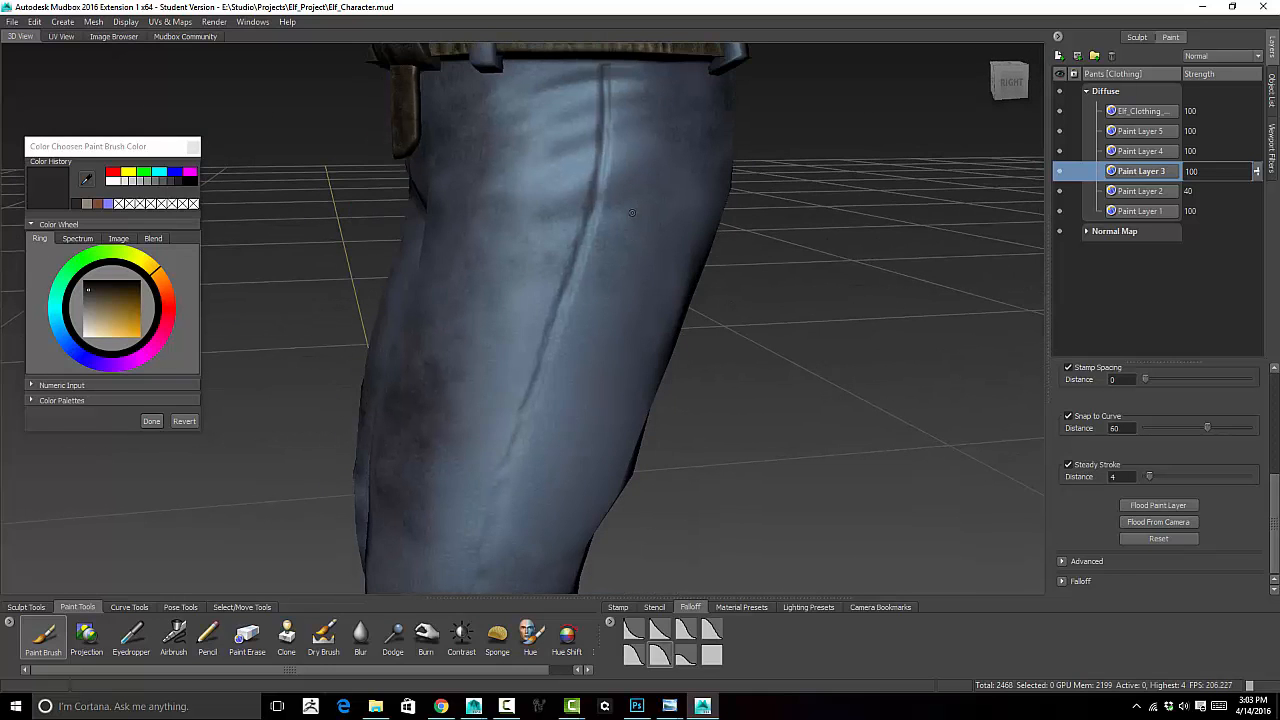
mouse_move(609, 60)
left_mouse_down()
mouse_move(605, 168)
mouse_move(548, 343)
left_mouse_up()
left_click_drag(508, 477, 486, 600)
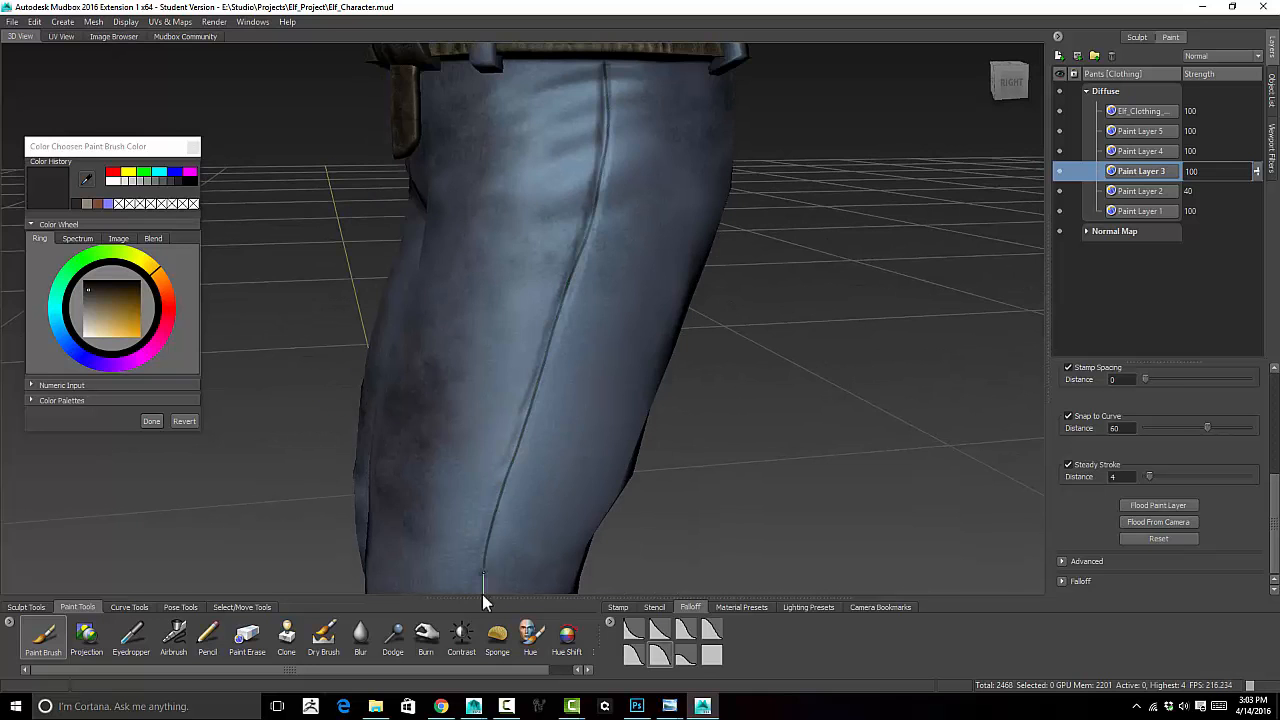
middle_click_drag(486, 600, 567, 110, "alt")
mouse_move(567, 110)
left_mouse_down()
mouse_move(563, 246)
mouse_move(636, 526)
left_mouse_up()
Examine the painted collar and seams on the whole shirt and pants from the front
left_click_drag(640, 500, 790, 470, "alt")
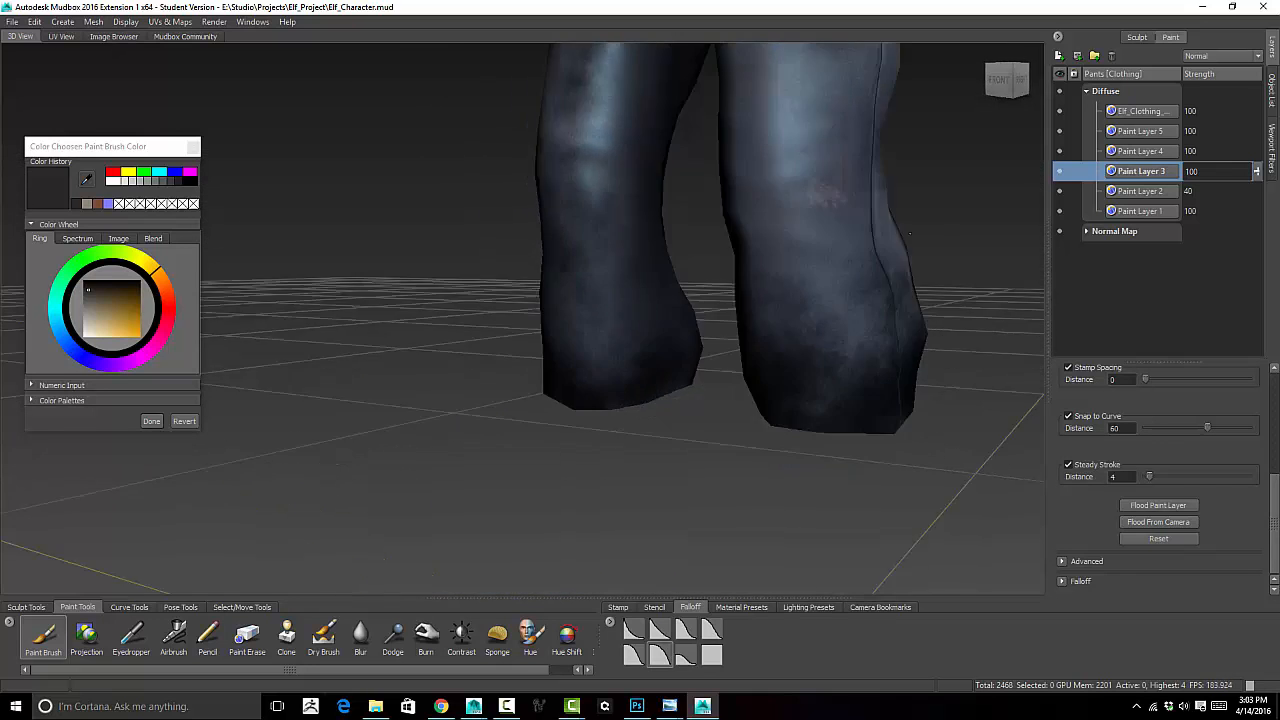
middle_click_drag(780, 200, 765, 460, "alt")
right_click_drag(757, 129, 650, 190, "alt")
mouse_move(650, 200)
left_mouse_down("alt")
mouse_move(600, 215)
mouse_move(793, 213)
left_mouse_up("alt")
middle_click_drag(793, 213, 772, 308, "alt")
left_click_drag(772, 308, 806, 223, "alt")
right_click_drag(806, 223, 805, 204, "alt")
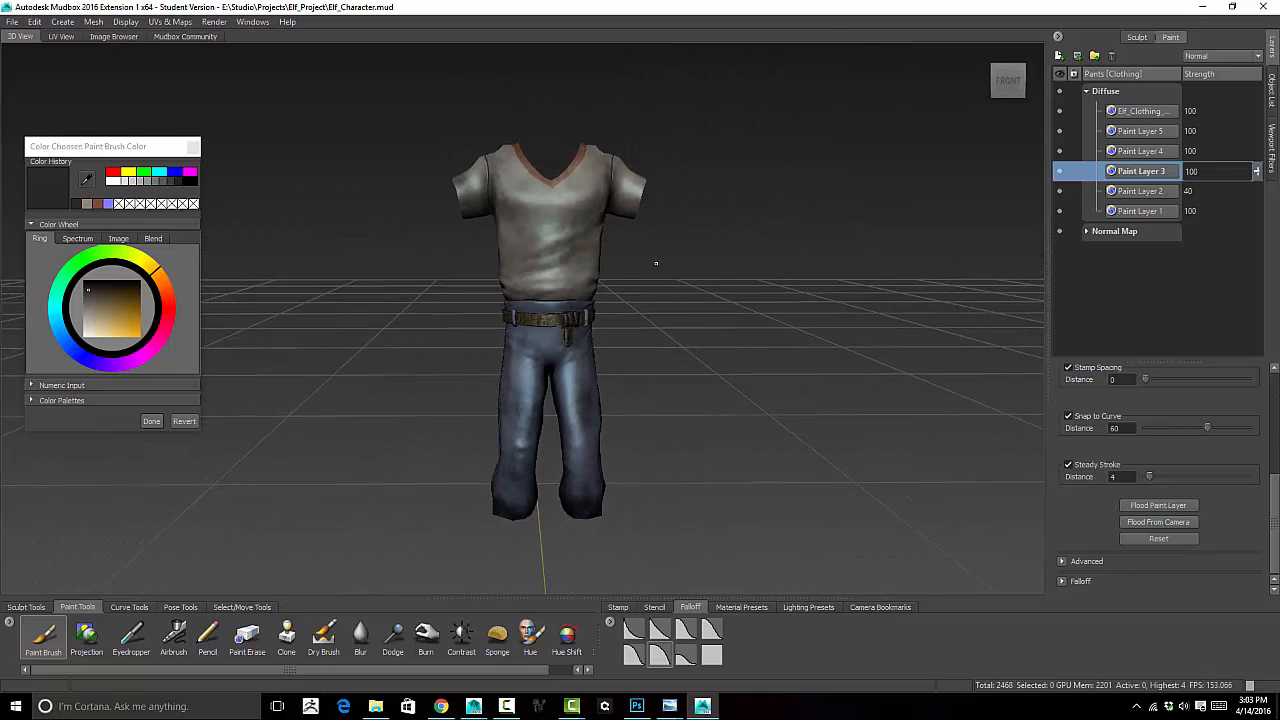
left_click_drag(656, 263, 693, 284, "alt")
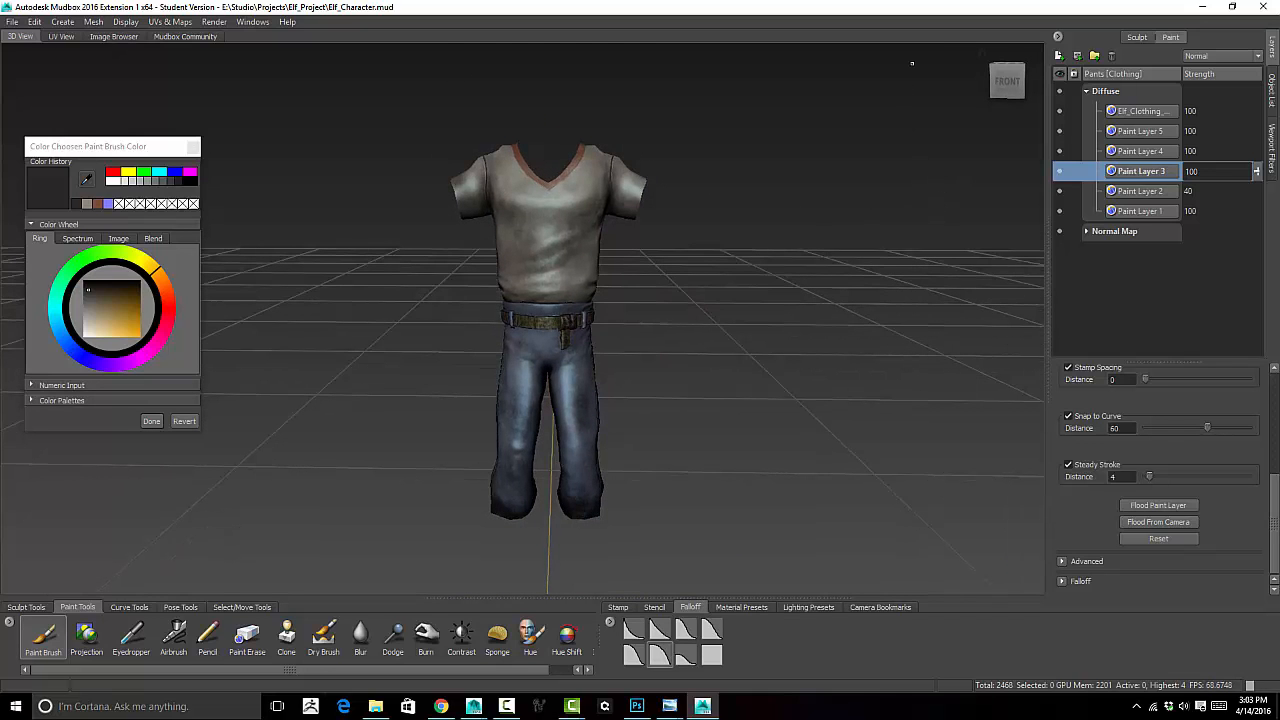
Unhide the Body mesh, close the color chooser and look over the fully dressed elf
left_click(1273, 92)
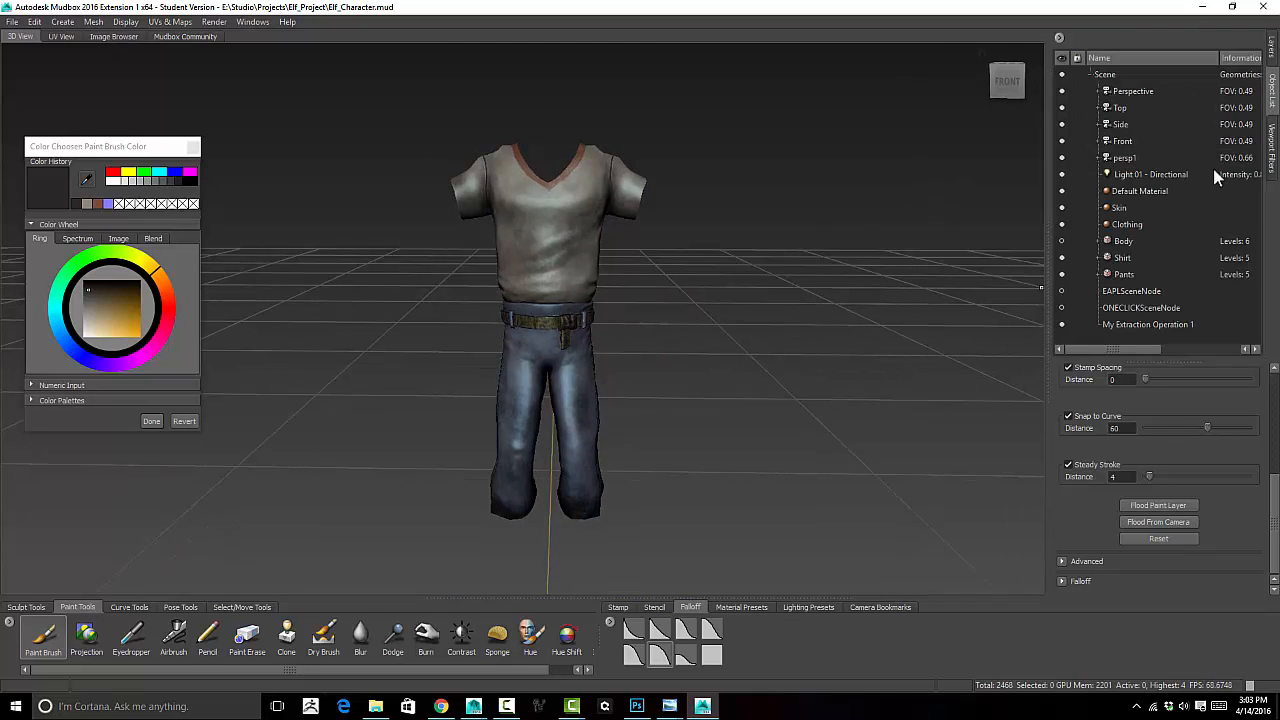
left_click(1062, 242)
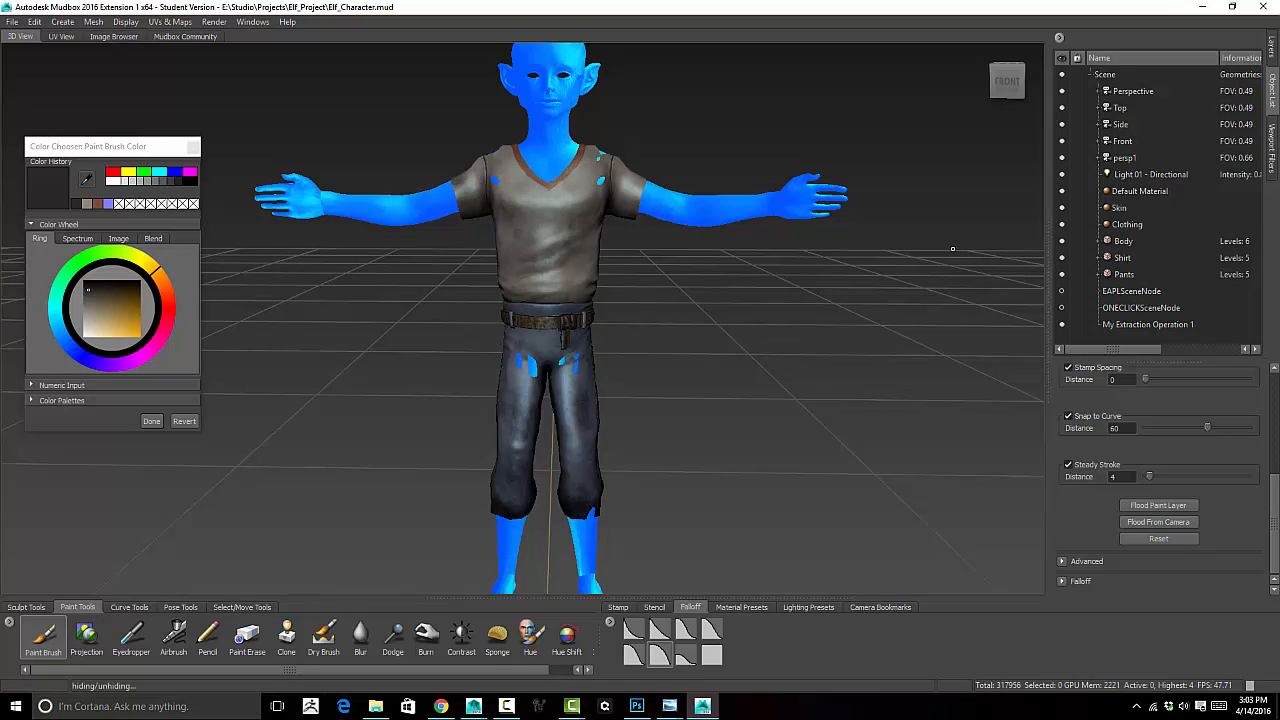
left_click_drag(952, 249, 913, 244, "alt")
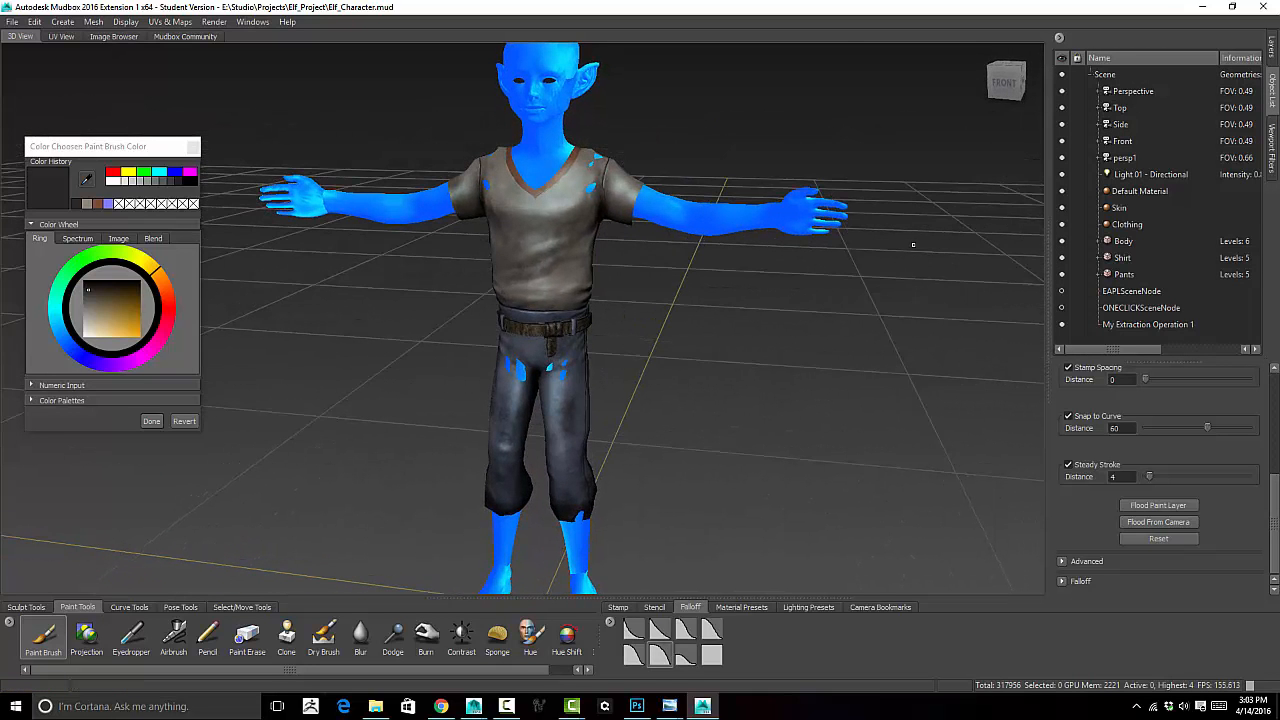
right_click_drag(913, 245, 905, 206, "alt")
left_click_drag(575, 298, 541, 301, "alt")
left_click(151, 421)
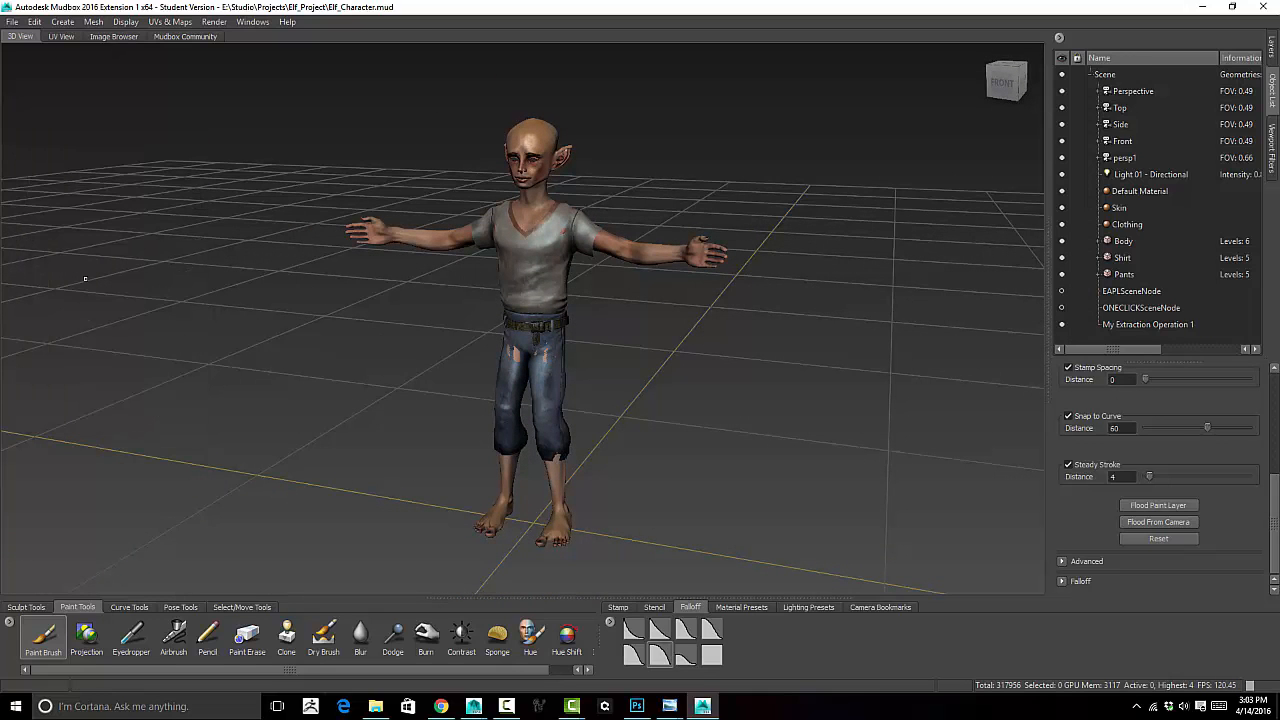
left_click_drag(343, 291, 590, 349, "alt")
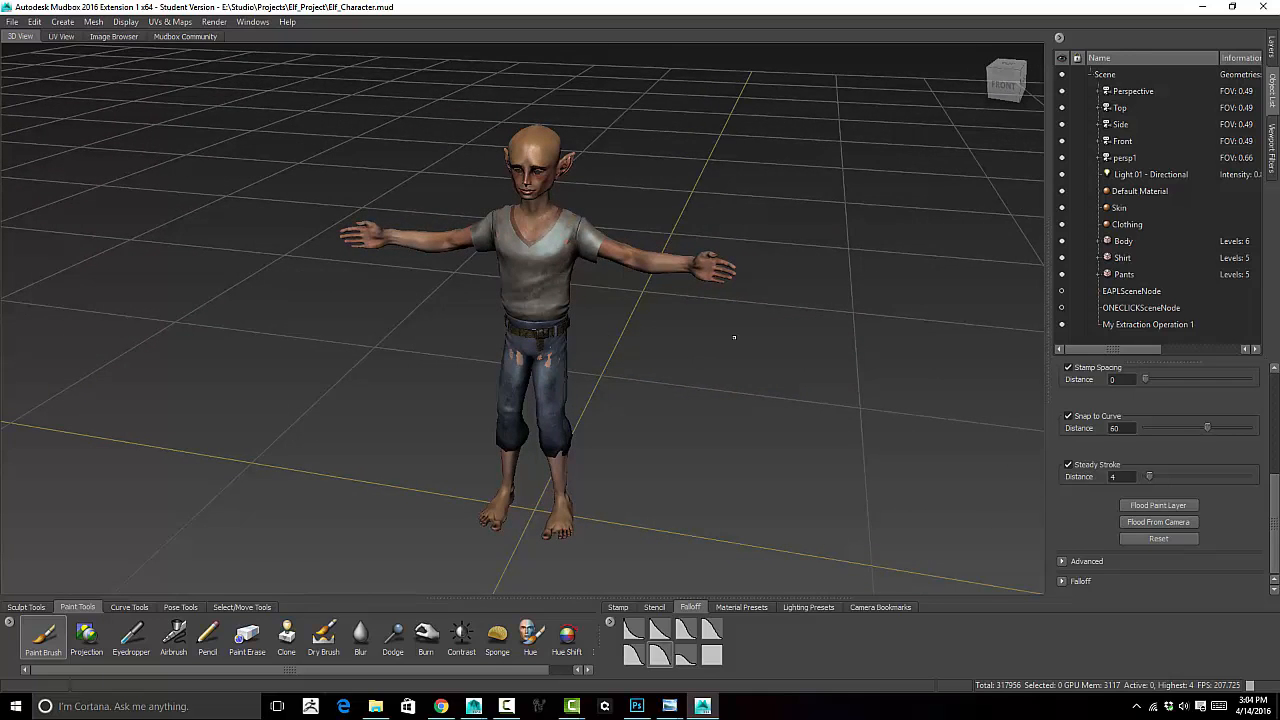
left_click_drag(734, 337, 770, 330, "alt")
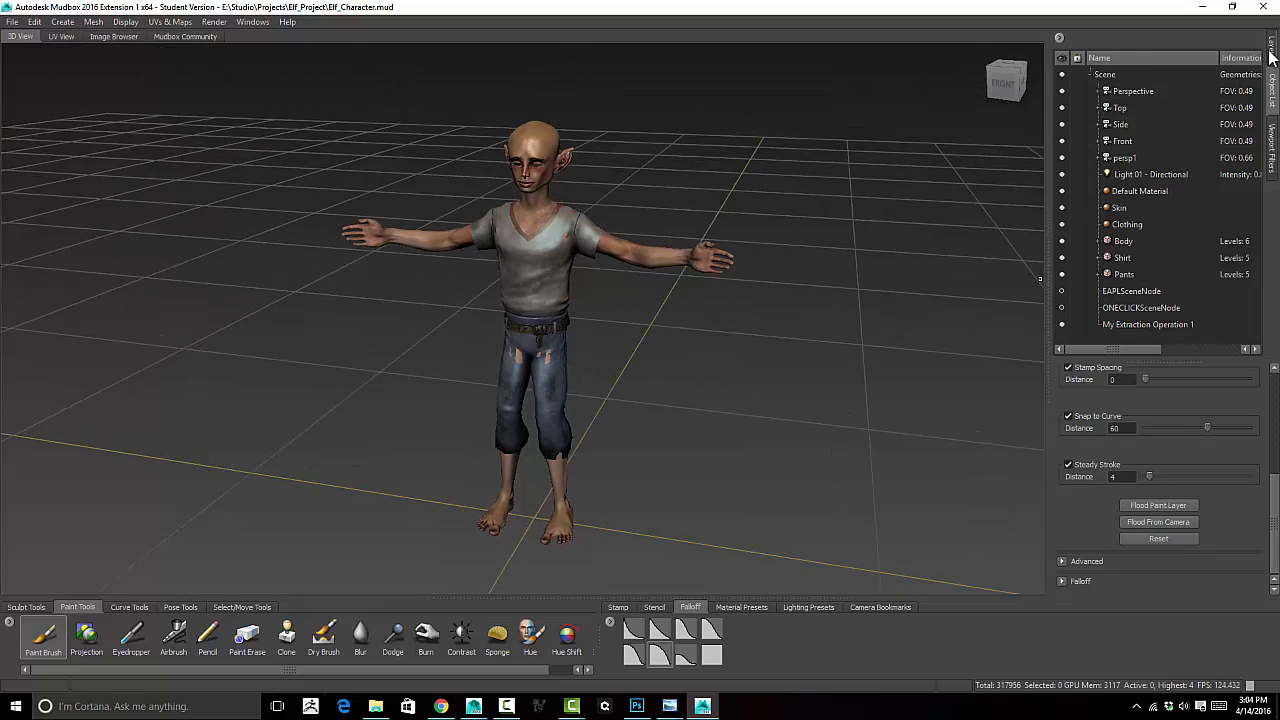
Select the Body mesh and start the export of its diffuse channel to PSD
left_click(1124, 243)
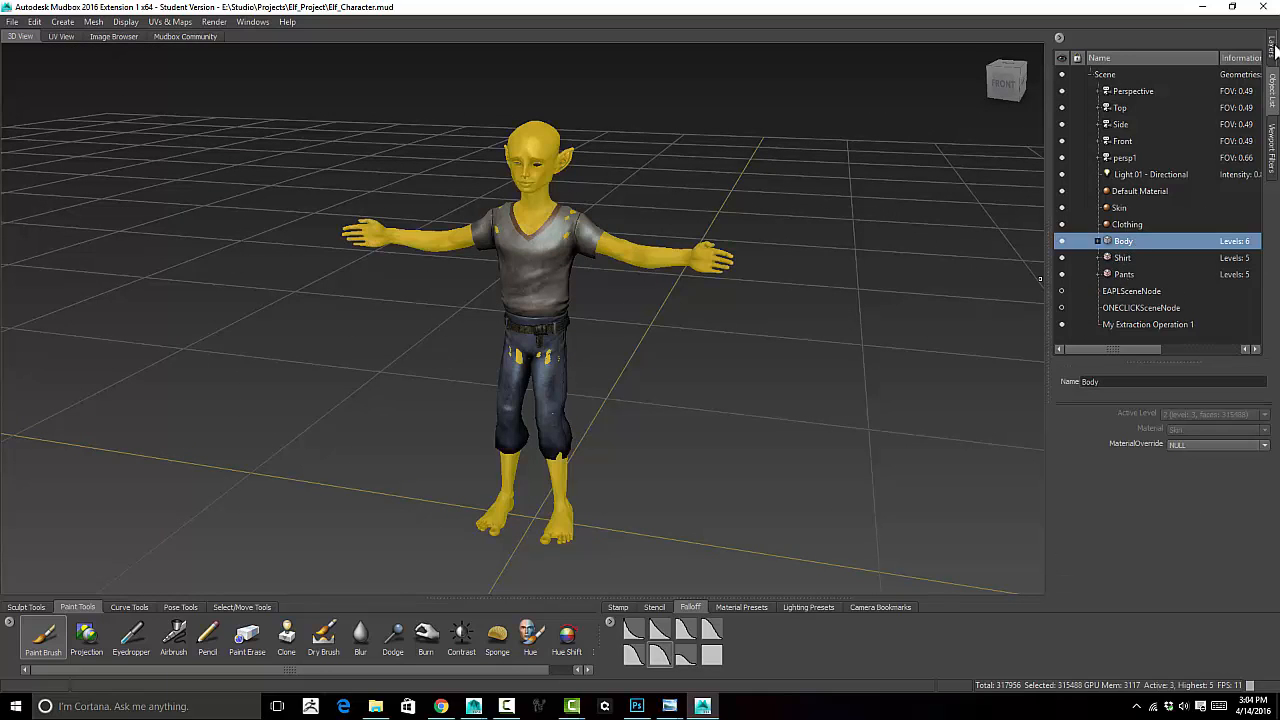
left_click(1274, 47)
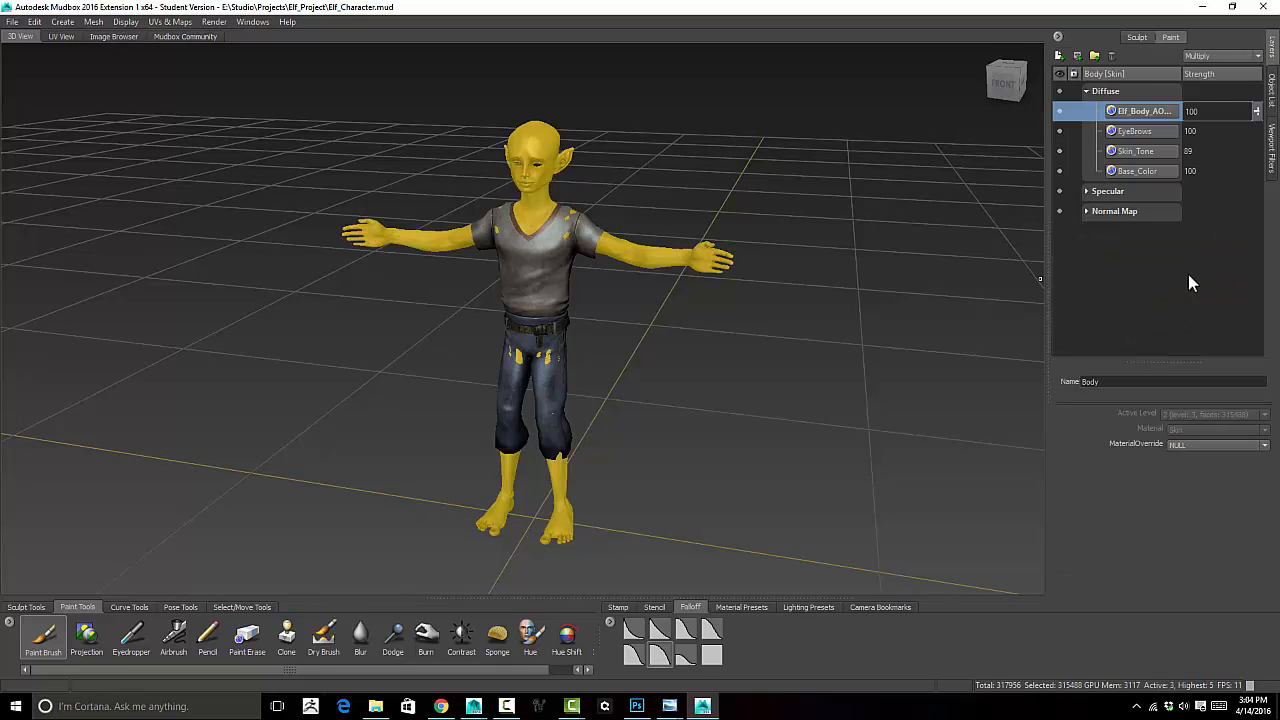
right_click(1136, 97)
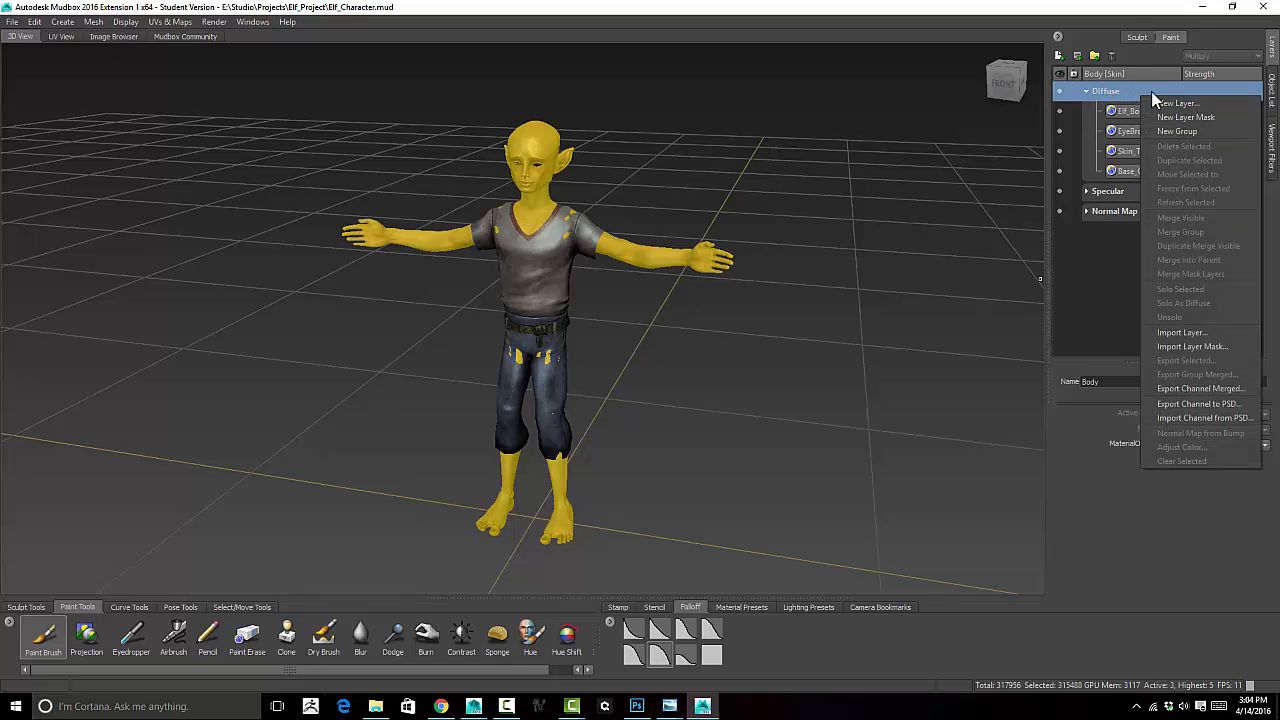
left_click(1206, 404)
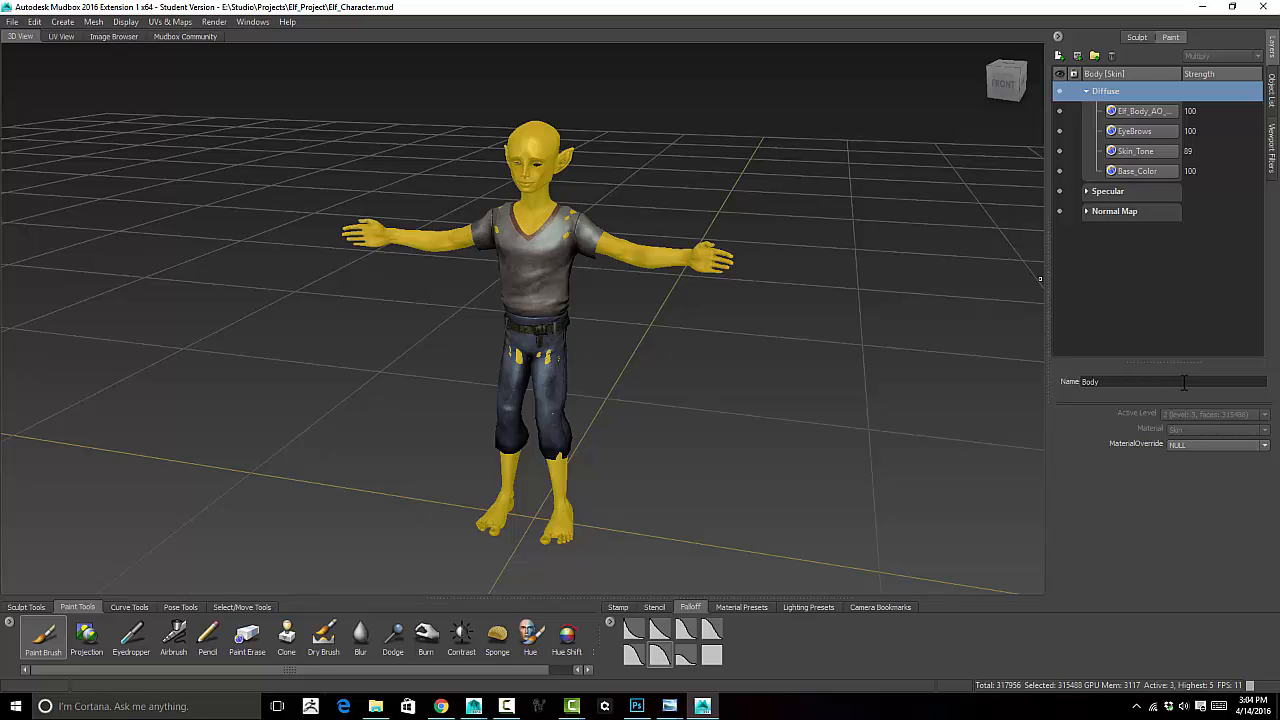
Bring up the diffuse channel's PSD export and import commands once more and switch to Photoshop
right_click(1126, 93)
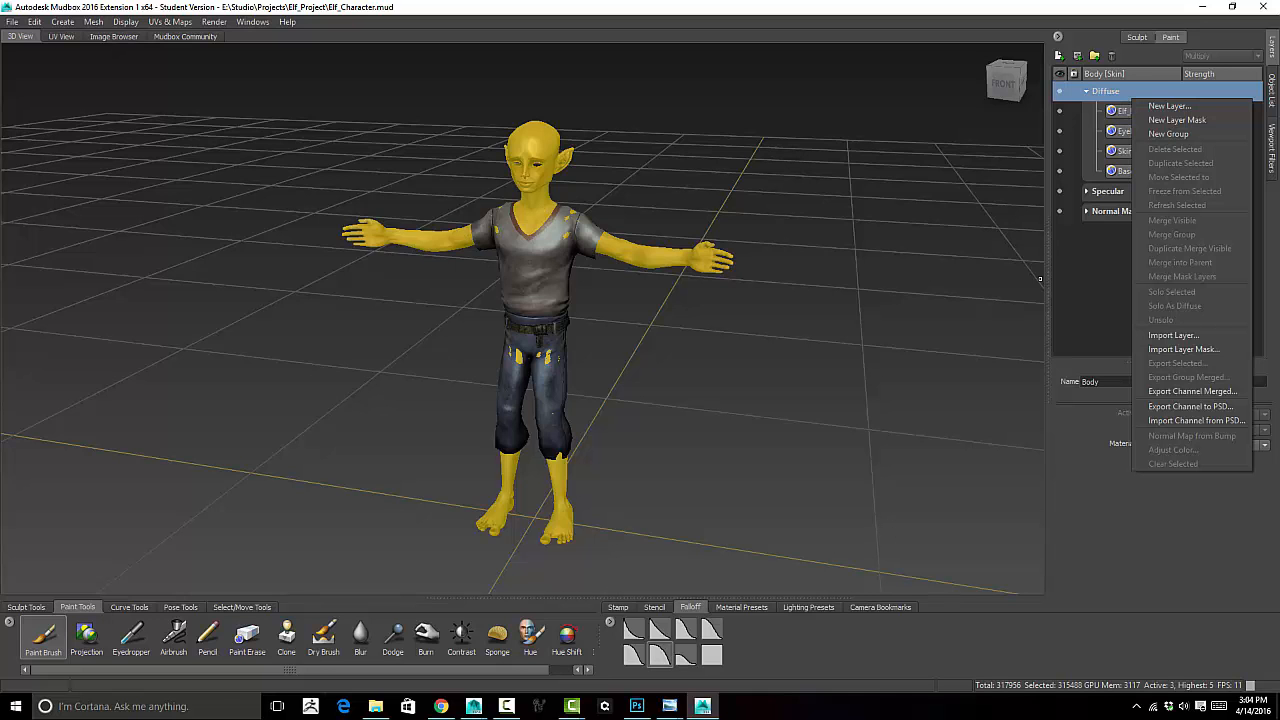
left_click(637, 706)
left_click(638, 708)
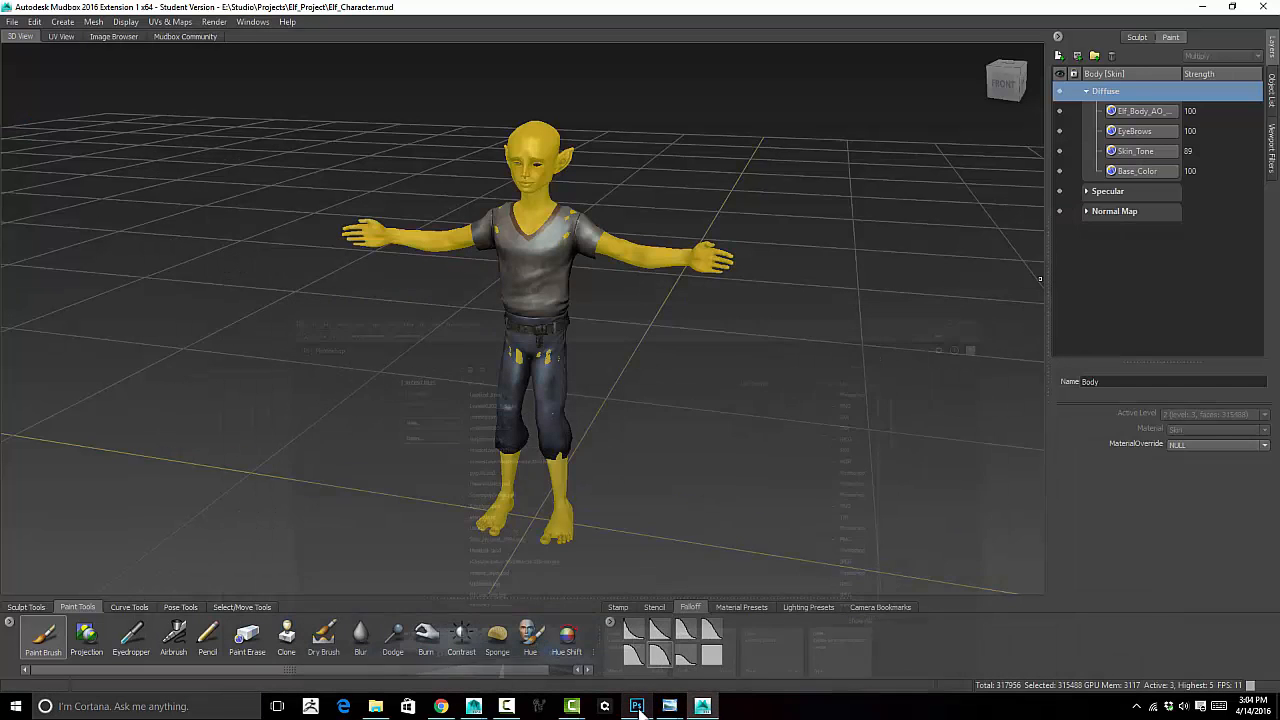
Start exporting the Body's diffuse channel to PSD and browse to the E:\Studio\Projects\Elf_Project folder
left_click(1090, 109)
right_click(1090, 109)
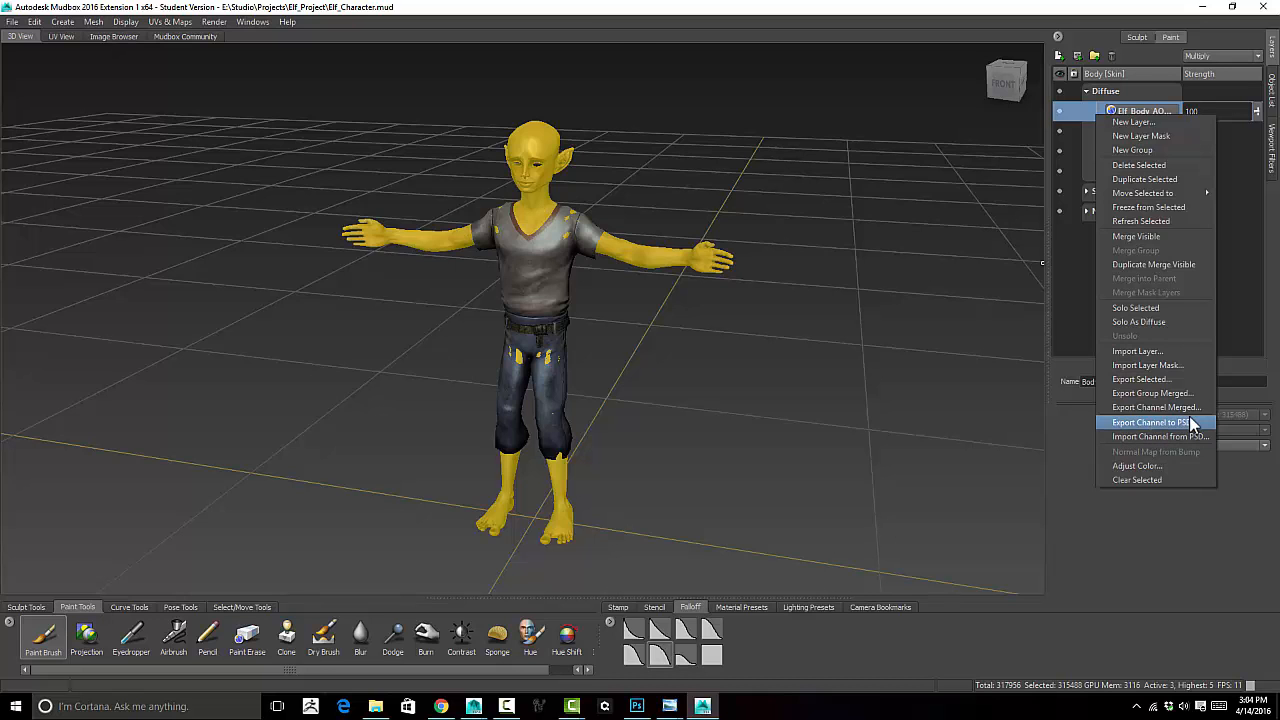
left_click(1150, 422)
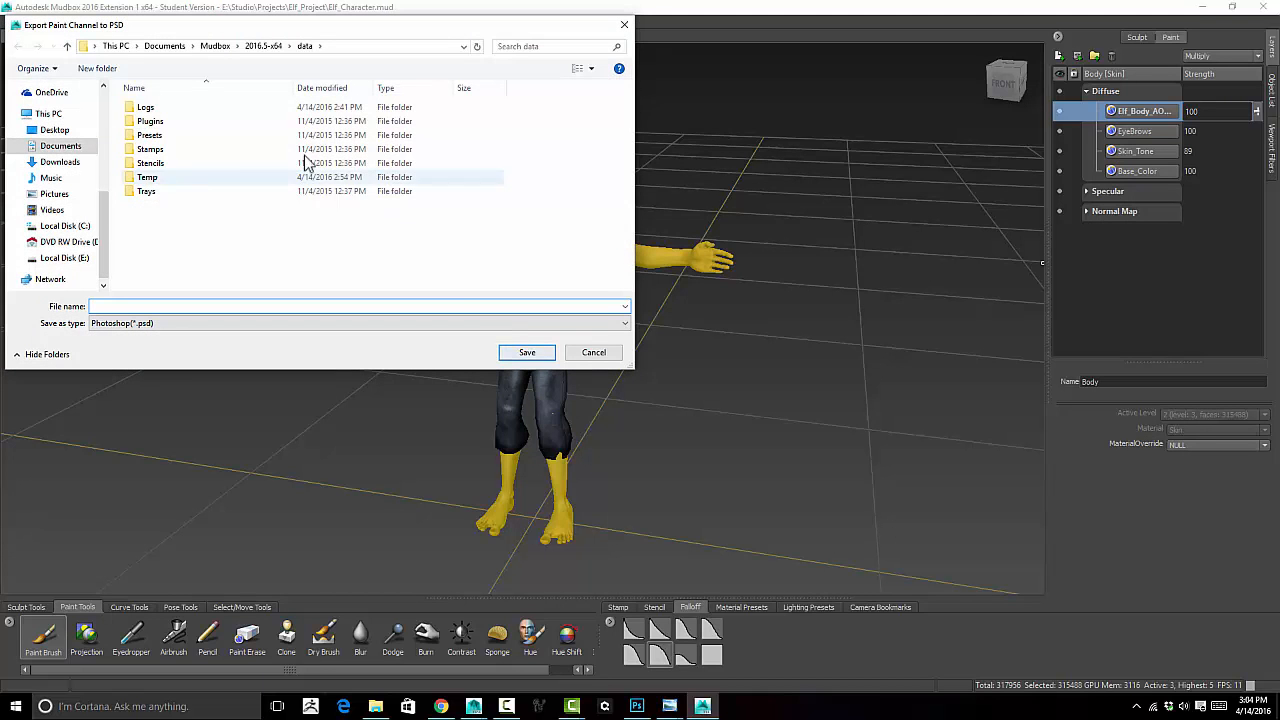
left_click_drag(230, 33, 418, 47)
left_click(257, 278)
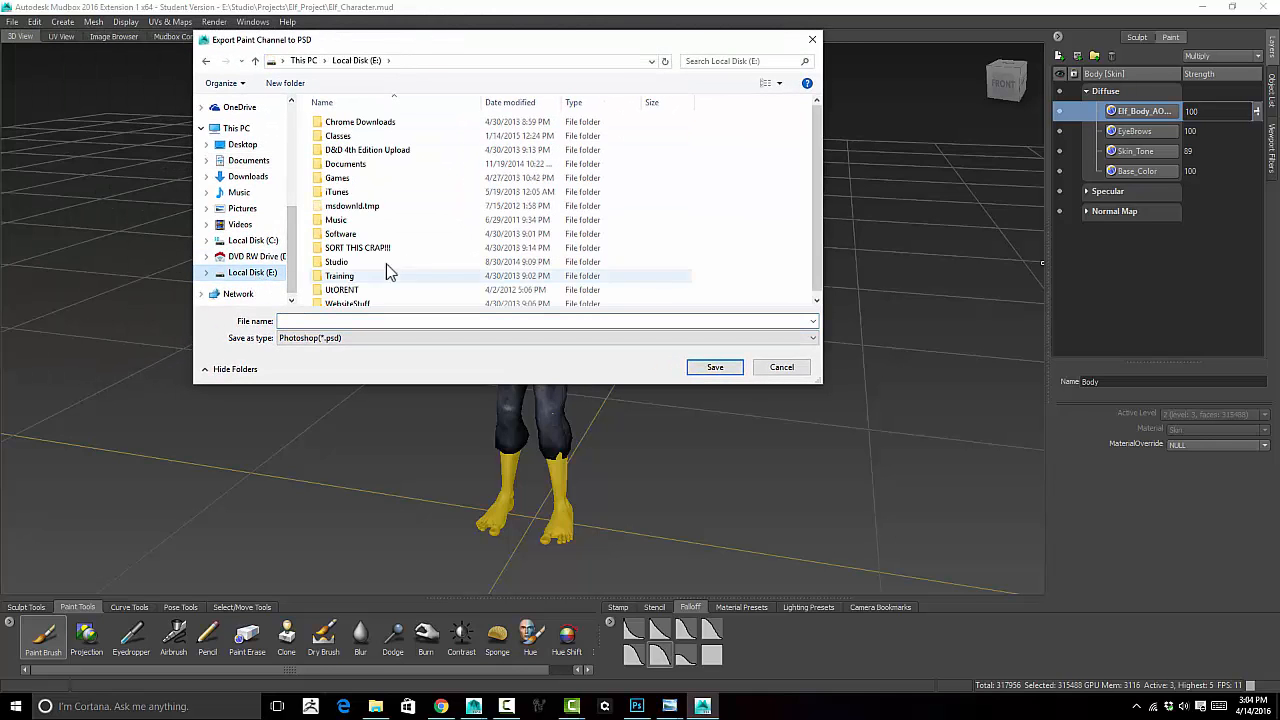
left_click(381, 264)
double_click(381, 264)
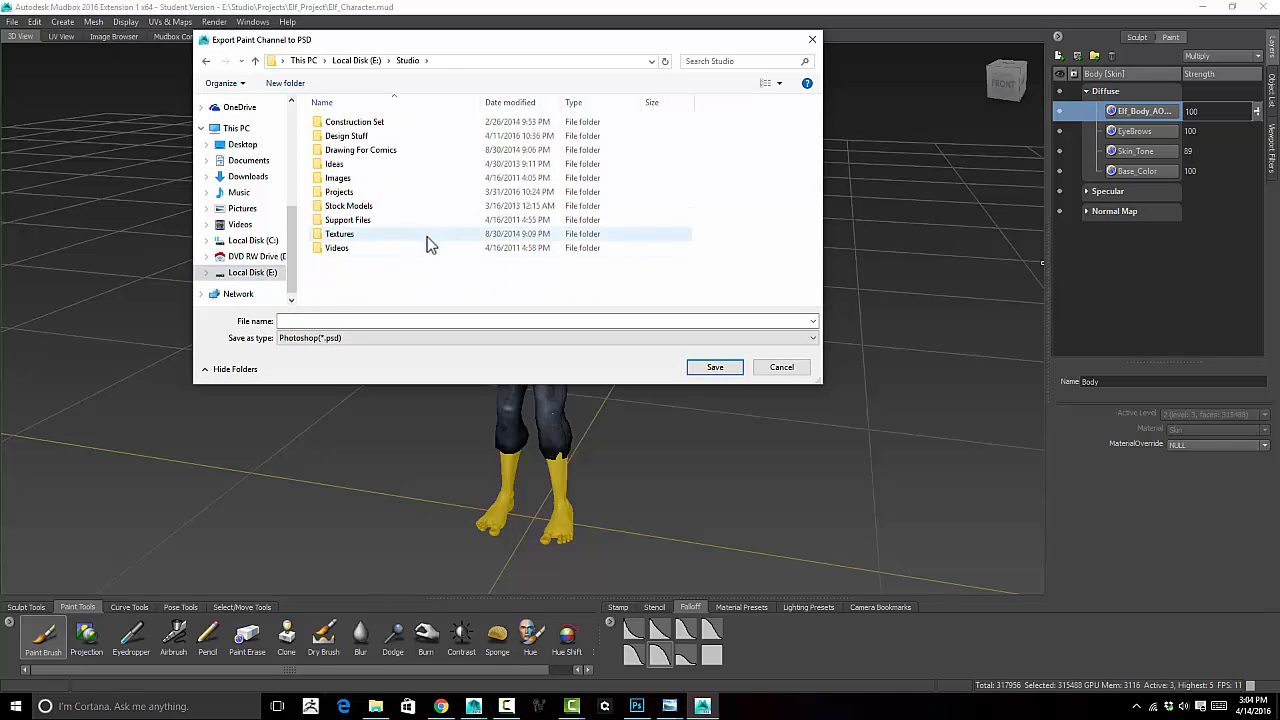
double_click(403, 200)
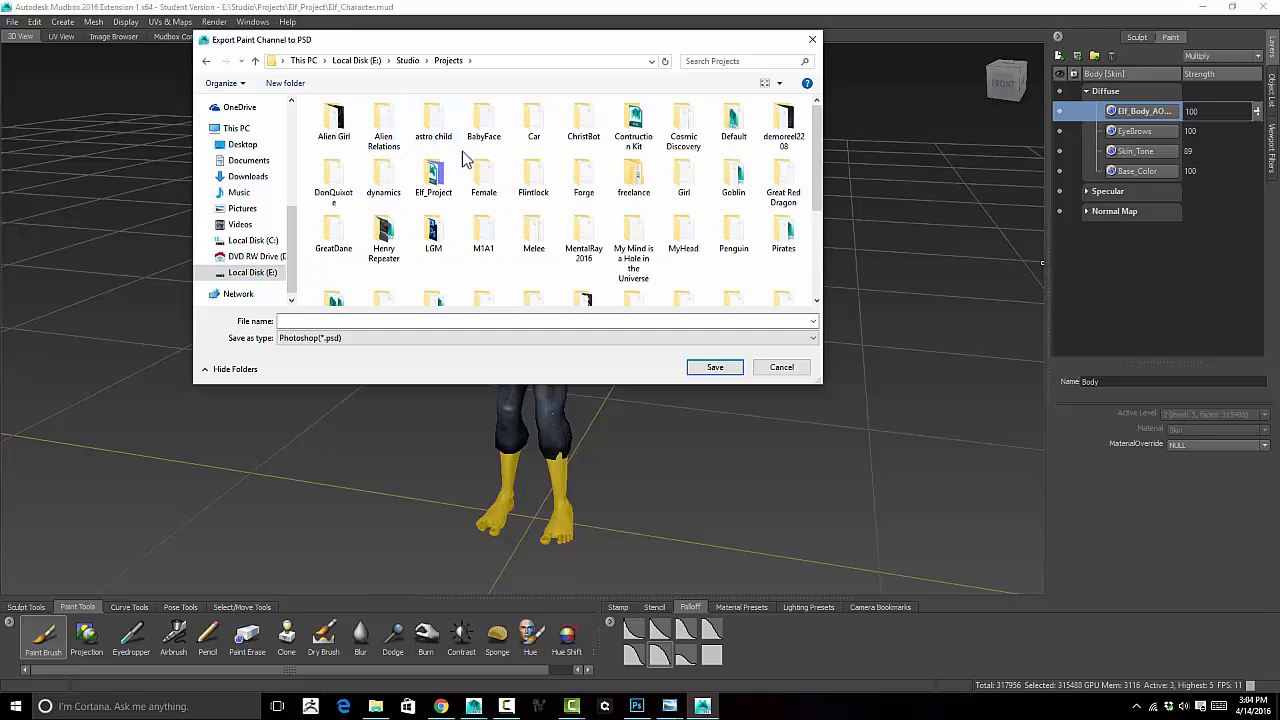
double_click(436, 176)
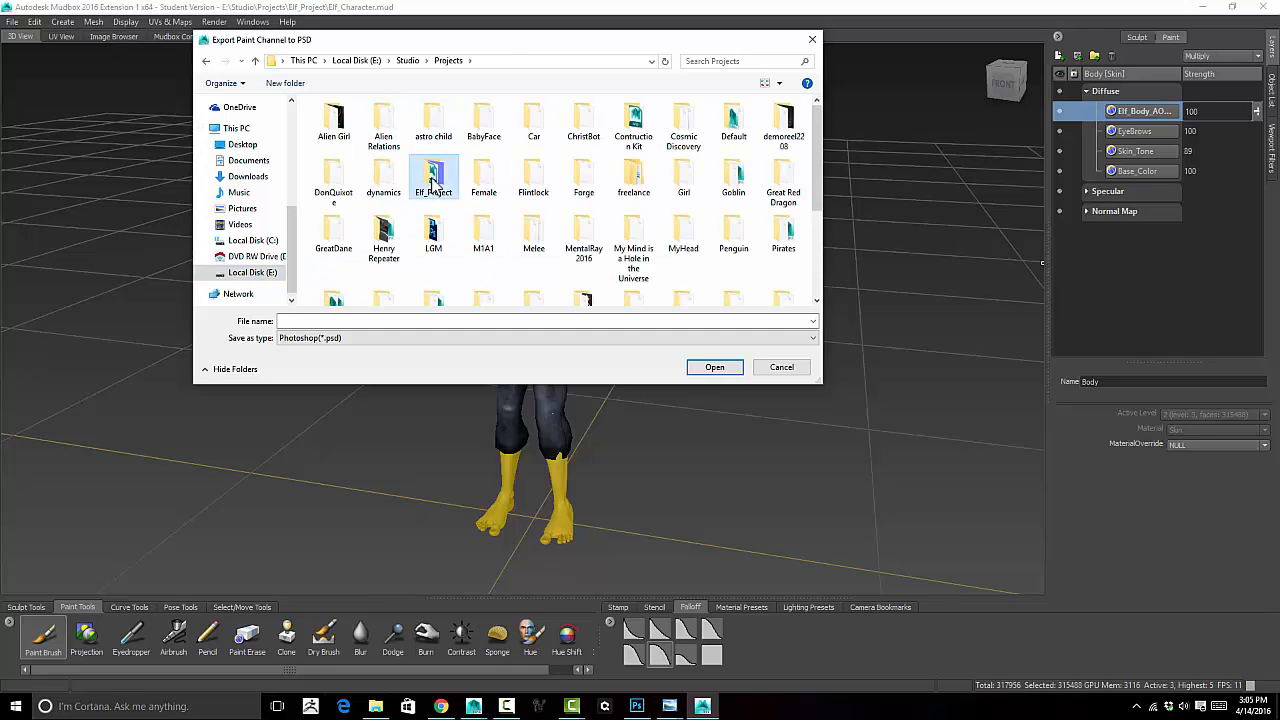
Name the PSD export Elf_Body_Maps_4096 and save it in the Elf_Project folder
left_click(374, 321)
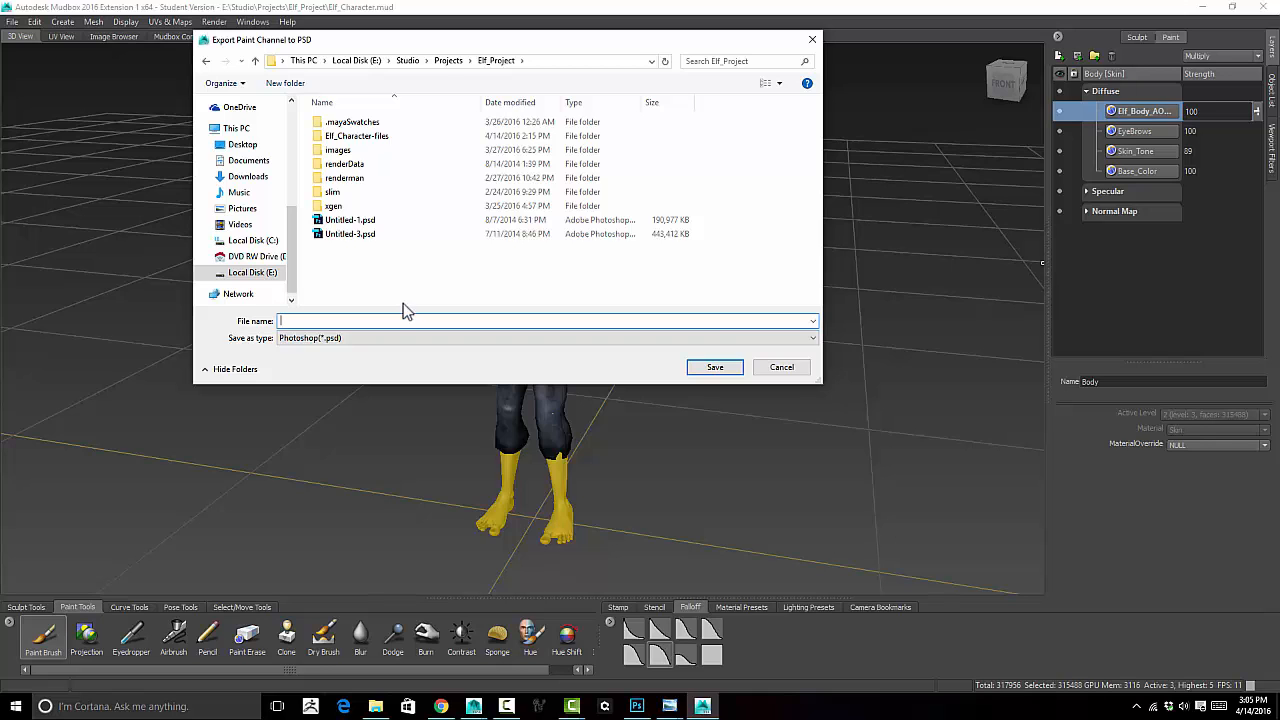
type("E")
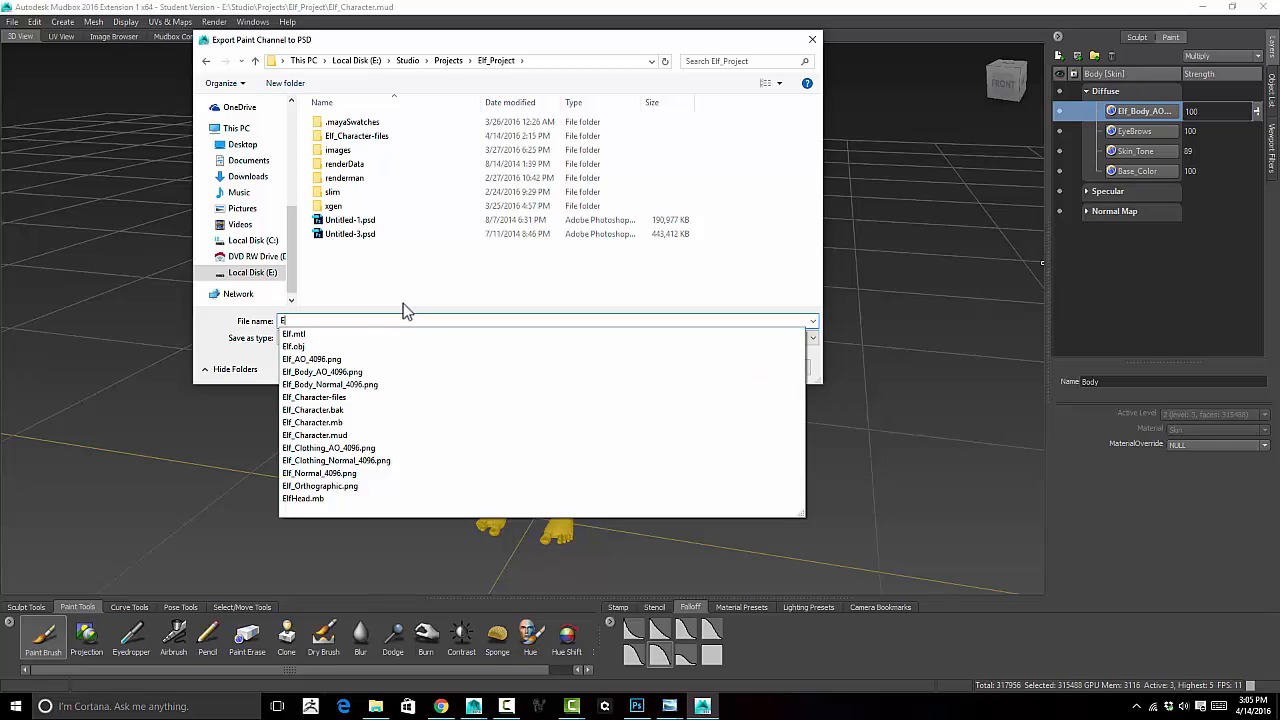
type("lf_Body")
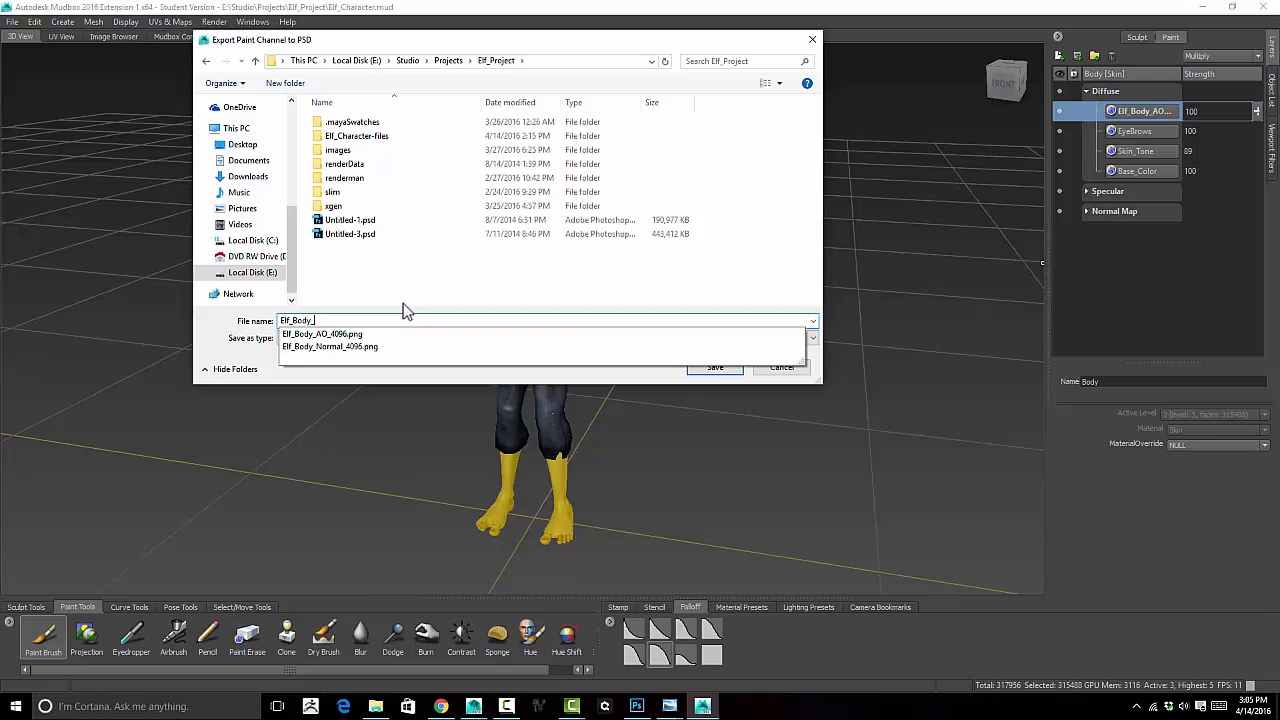
type("_Maps")
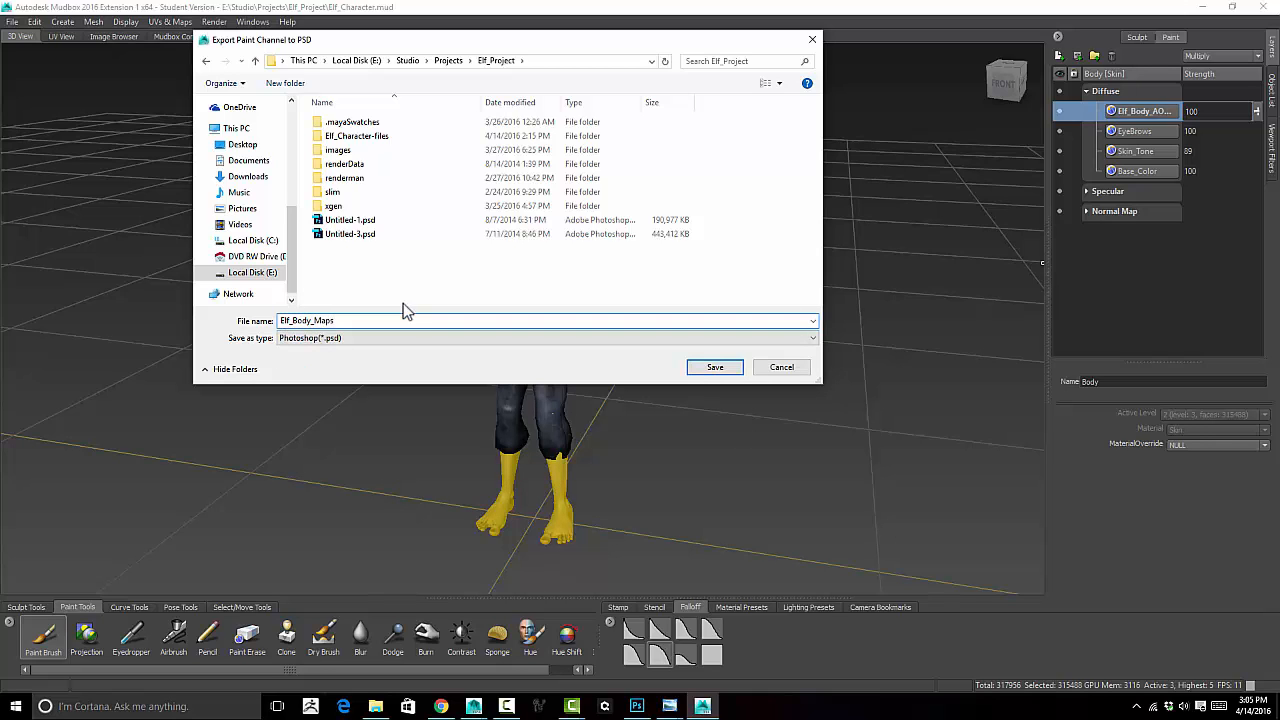
type("_4096")
left_click(713, 368)
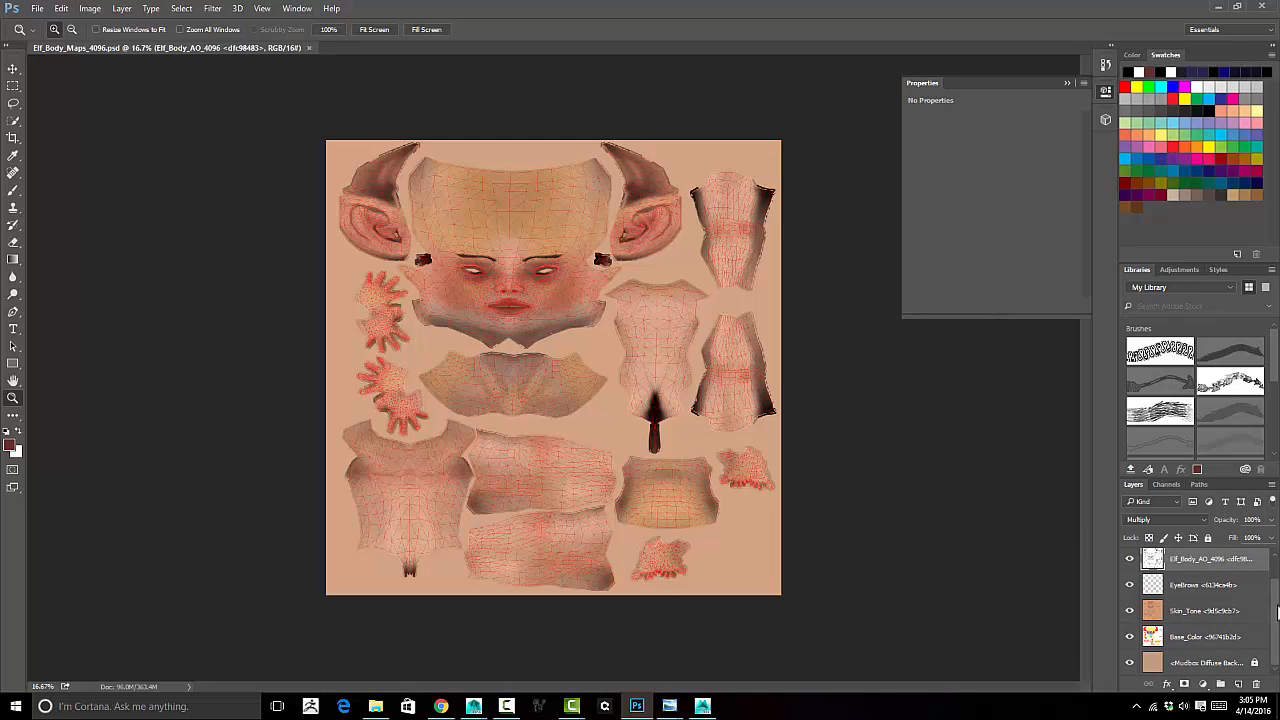
Hide the red wireframe layer, Mudbox Base Mesh, in Elf_Body_Maps_4096.psd and look through the exported layers
left_click_drag(1275, 605, 1276, 578)
left_click(1130, 561)
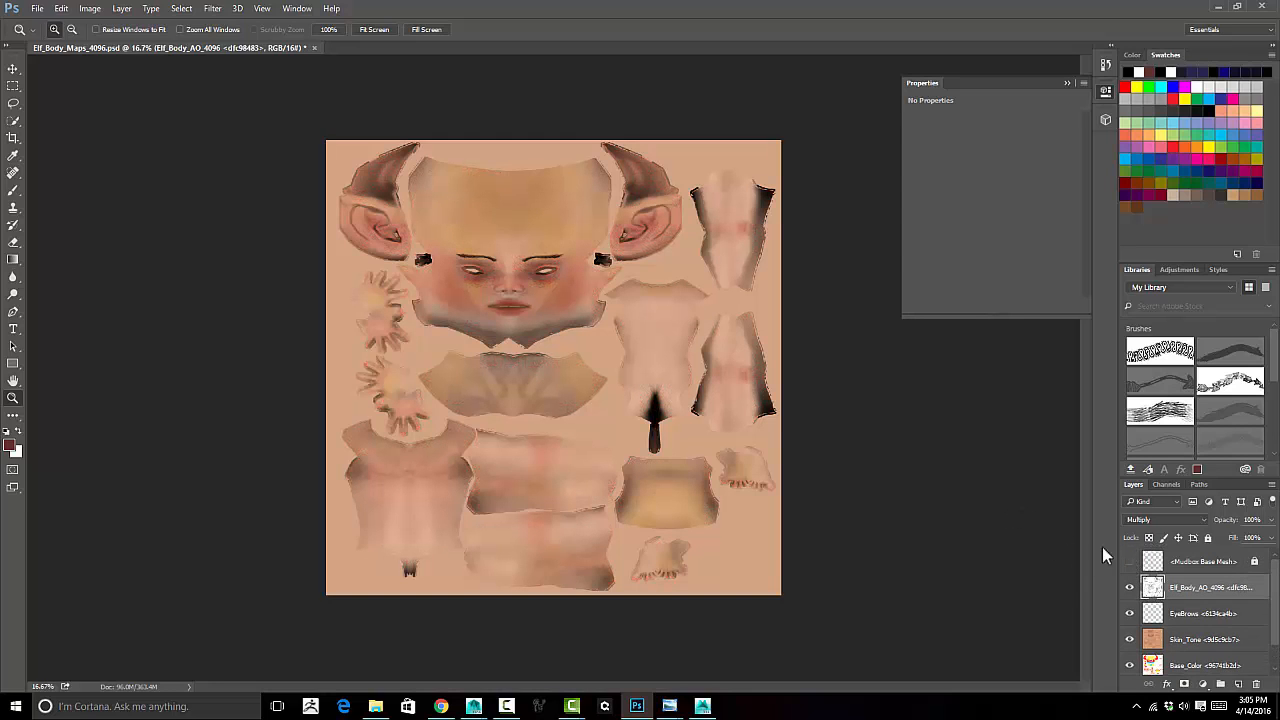
left_click(1221, 627)
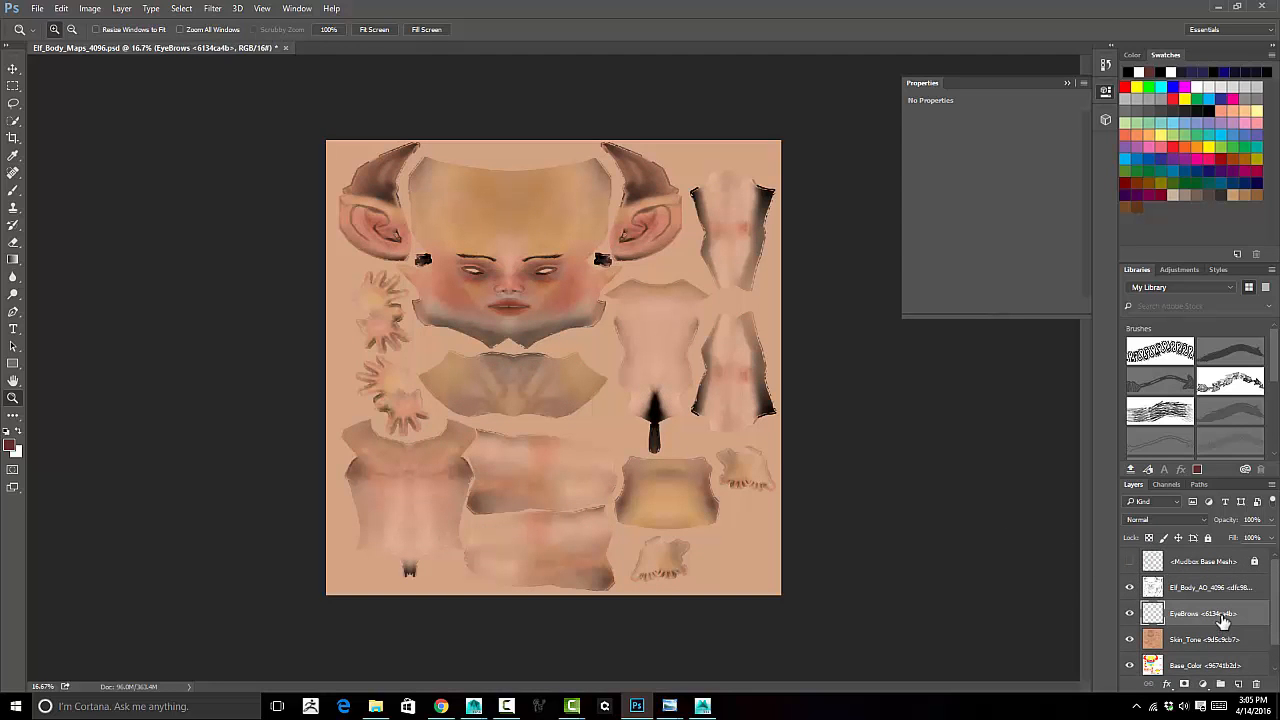
mouse_move(1274, 594)
left_mouse_down()
mouse_move(1265, 615)
mouse_move(1264, 591)
left_mouse_up()
Select the Elf_Body_AO_4096 layer and lower its opacity to 68%
left_click(1216, 590)
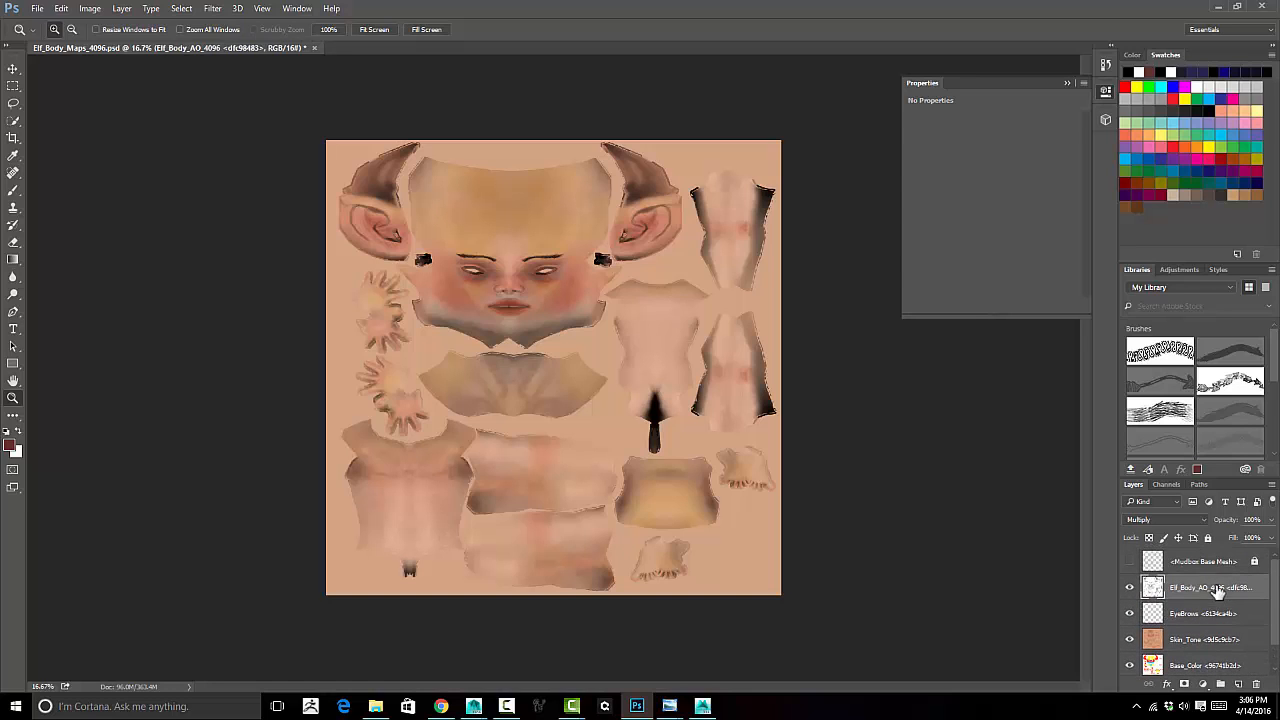
left_click(1271, 519)
left_click_drag(1268, 538, 1253, 540)
Try out the blending modes from Normal through Hard Mix on the Elf_Body_AO_4096 layer
left_click(1160, 520)
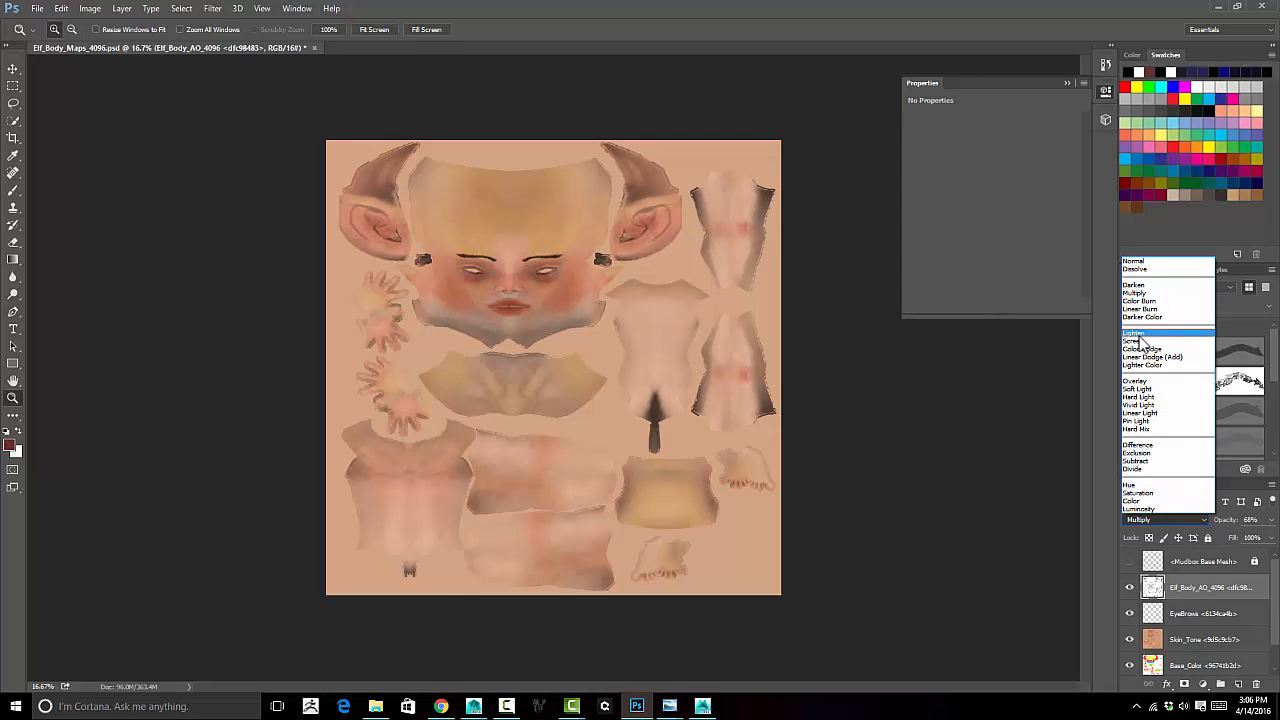
left_click(1139, 259)
key("Down")
key("Down")
key("Down")
key("Down")
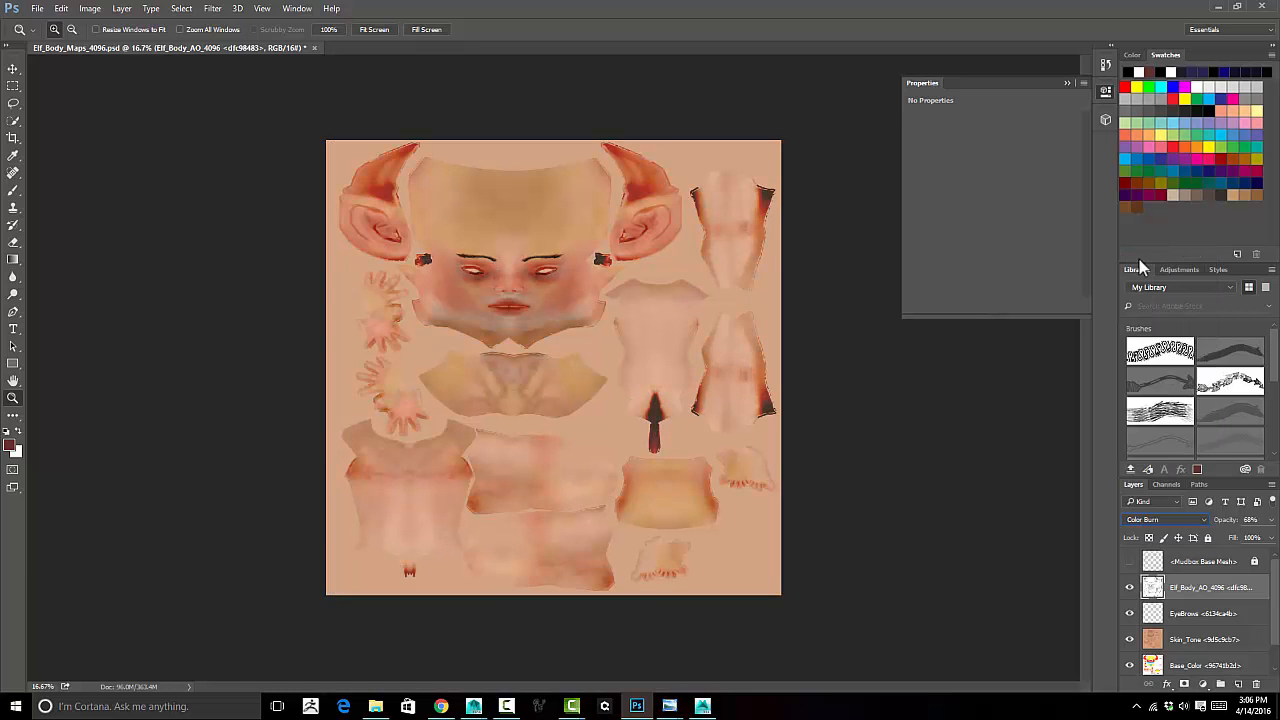
key("Down")
key("Up")
key("Down")
key("Up")
key("Down")
key("Down")
key("Down")
key("Down")
key("Down")
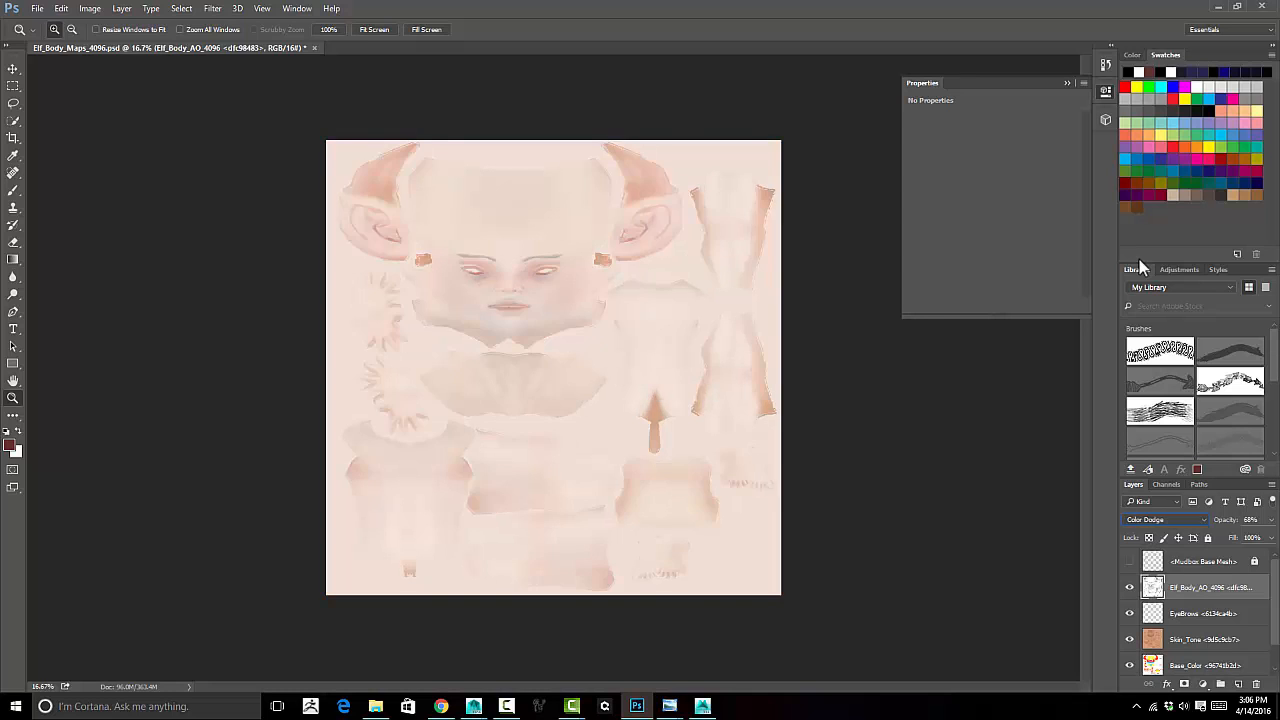
key("Down")
key("Down")
key("Down")
key("Down")
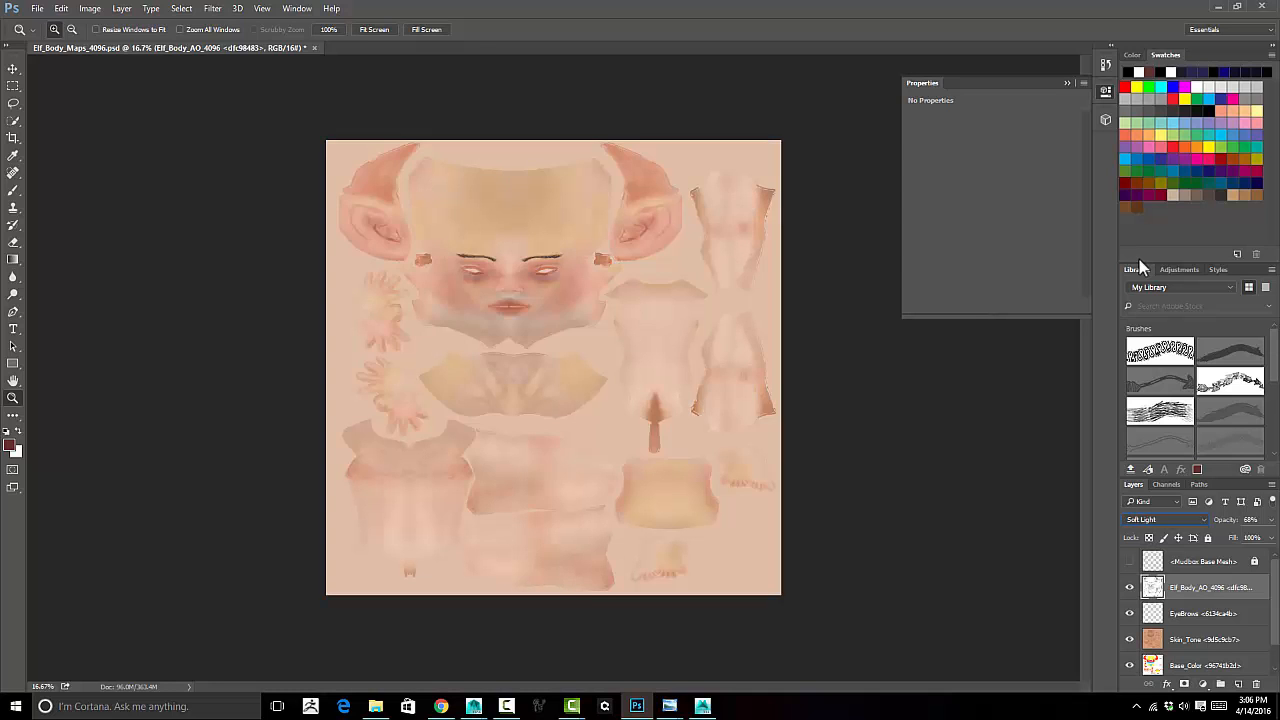
key("Down")
key("Down")
key("Down")
key("Down")
key("Down")
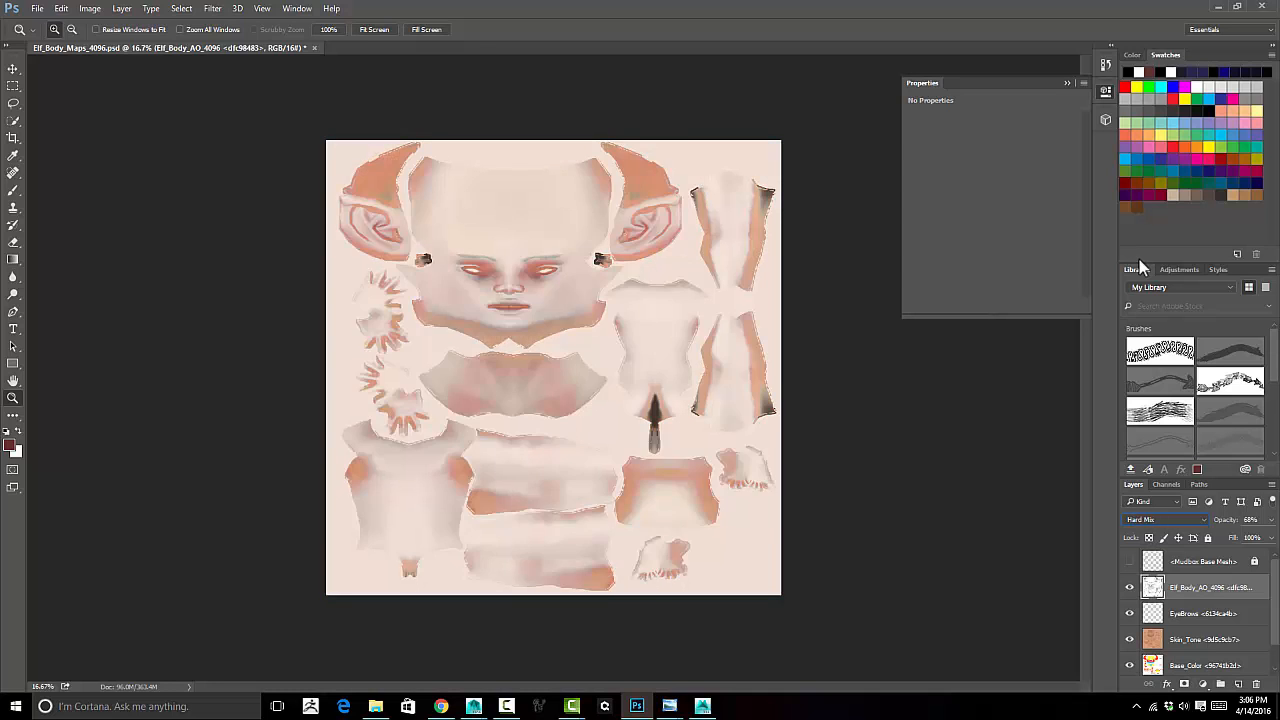
Set the Elf_Body_AO_4096 layer's blending mode to Linear Burn and its opacity to 39%
key("Up")
key("Up")
key("Up")
key("Up")
key("Up")
key("Up")
key("Up")
key("Up")
key("Up")
key("Up")
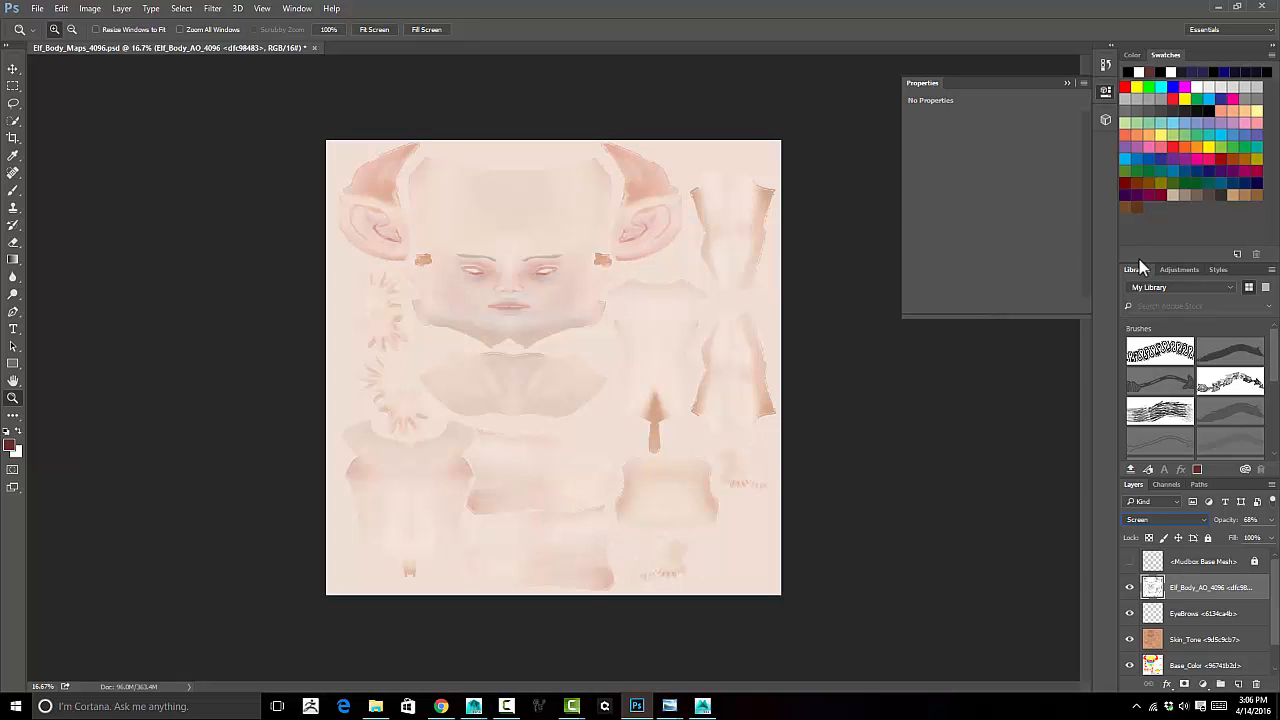
key("Up")
key("Up")
key("Up")
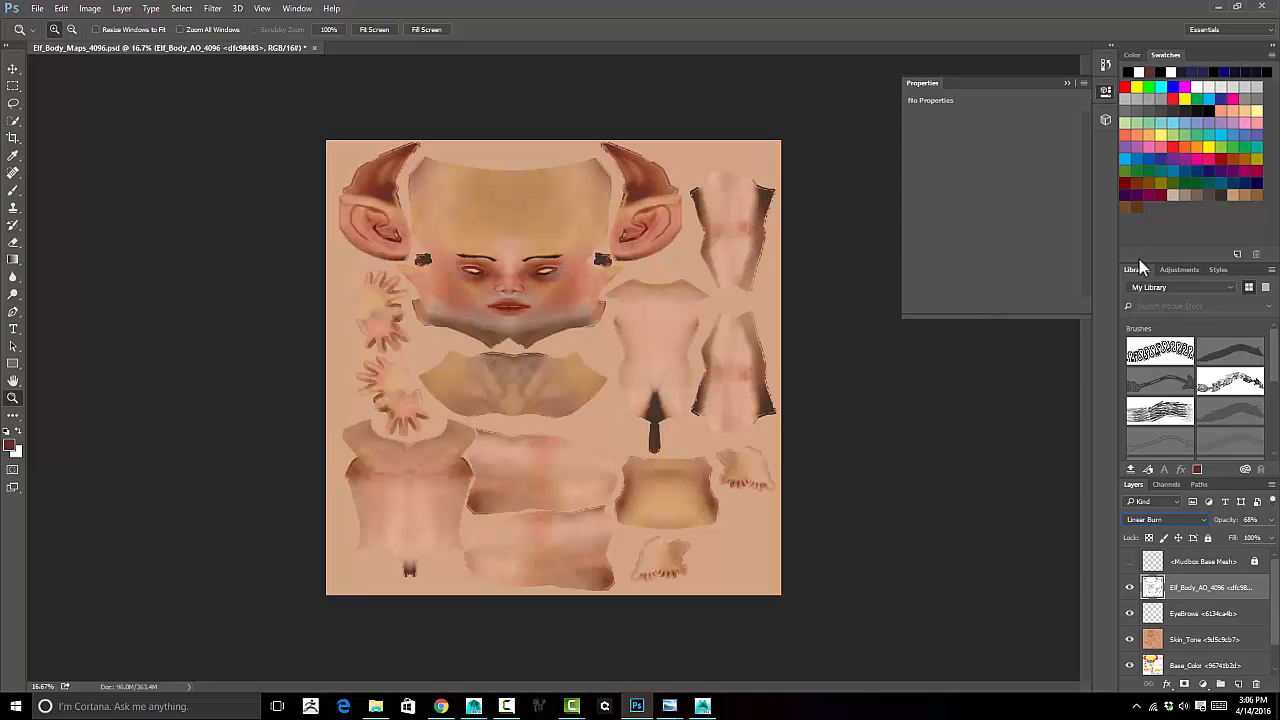
key("Up")
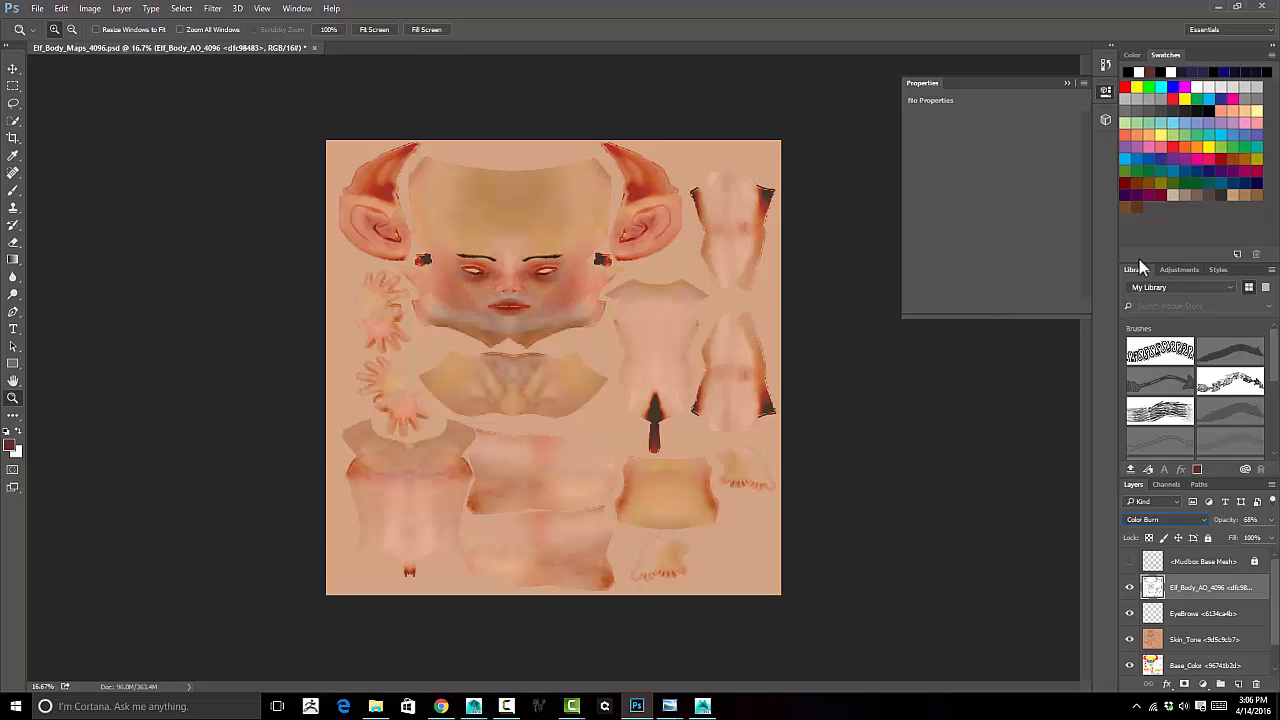
key("Down")
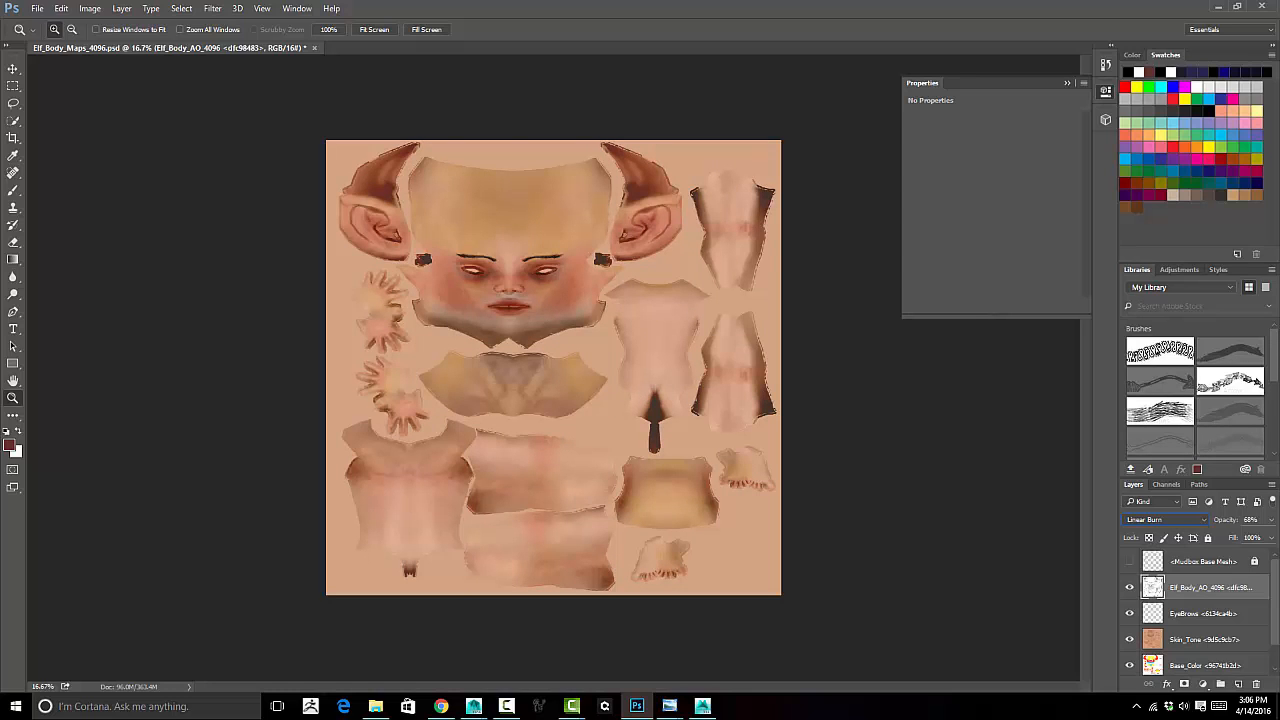
left_click_drag(1270, 527, 1233, 540)
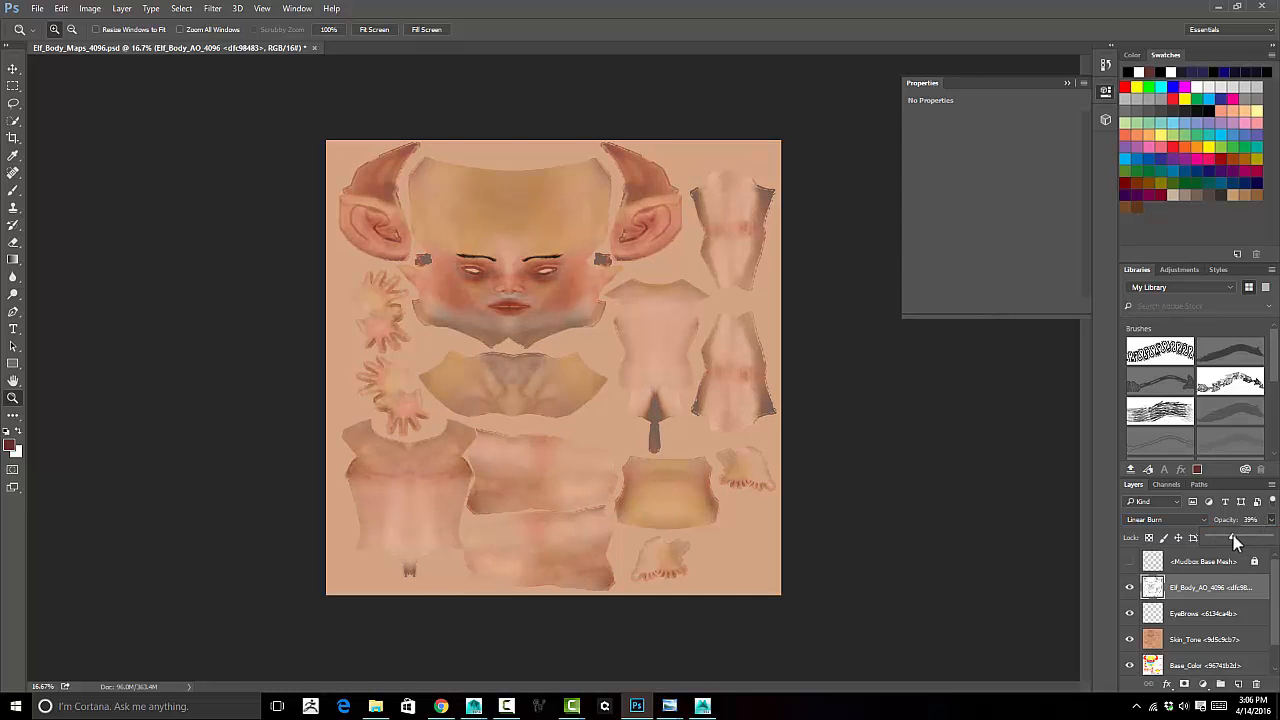
Collapse the docked panels to icons, expand only Layers and enlarge it to fit all layers and their full names
left_click_drag(1274, 582, 1276, 549)
left_click(1117, 580)
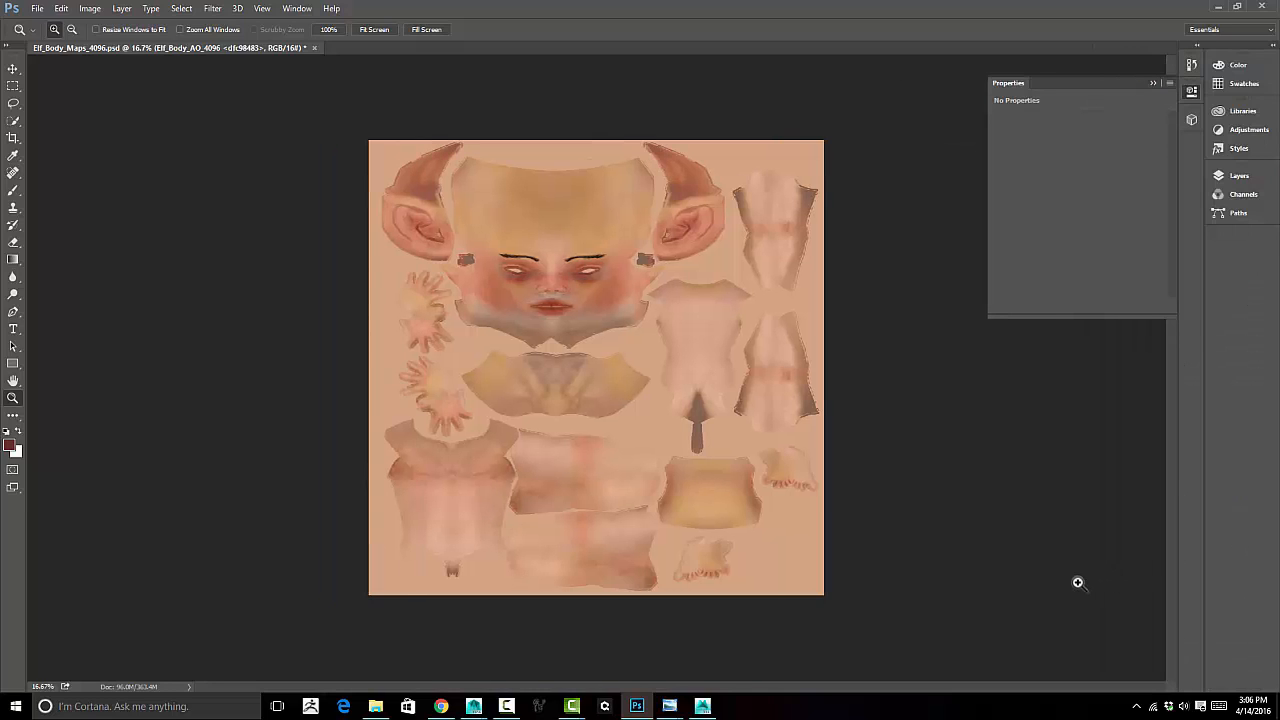
left_click(1236, 175)
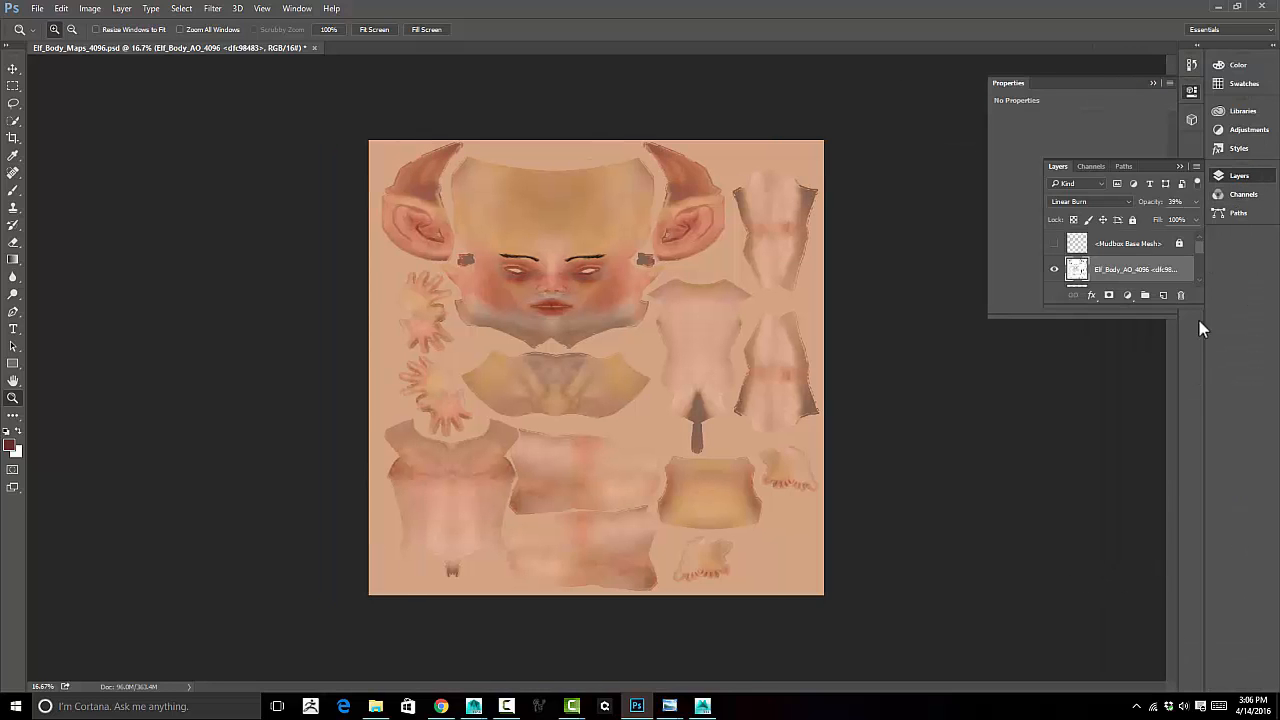
left_click_drag(1066, 305, 1115, 632)
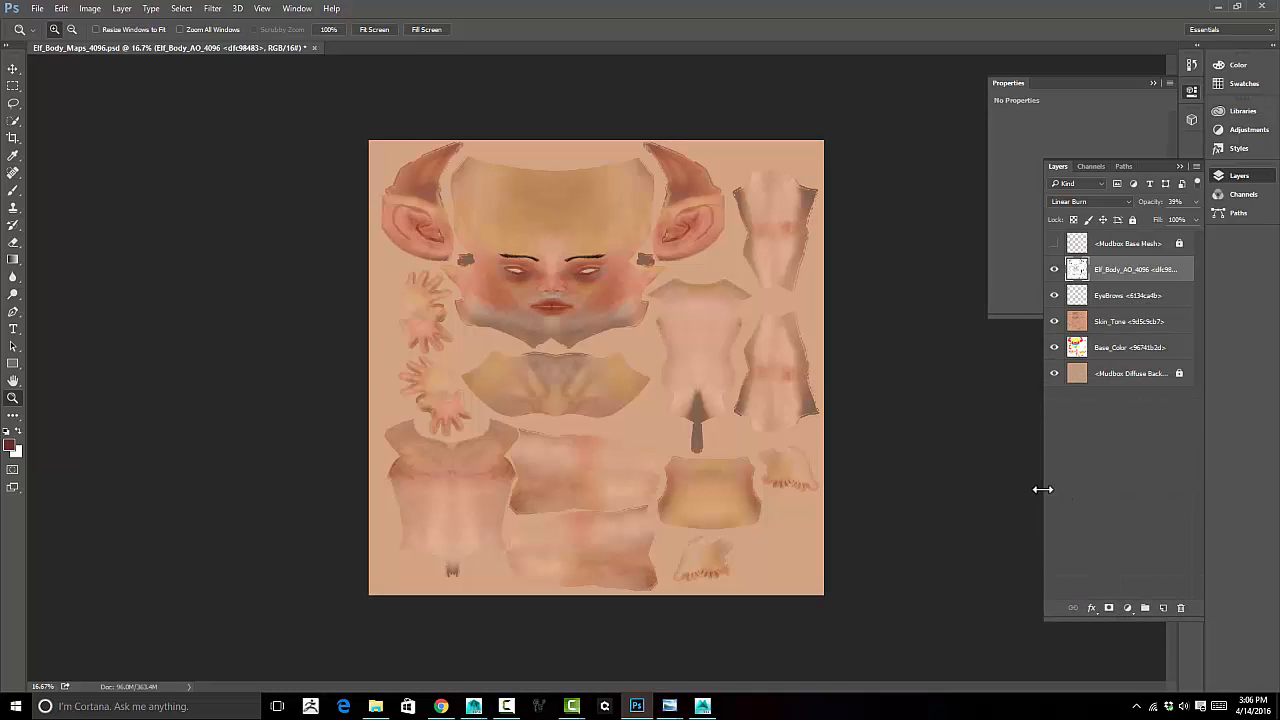
left_click_drag(1042, 489, 980, 491)
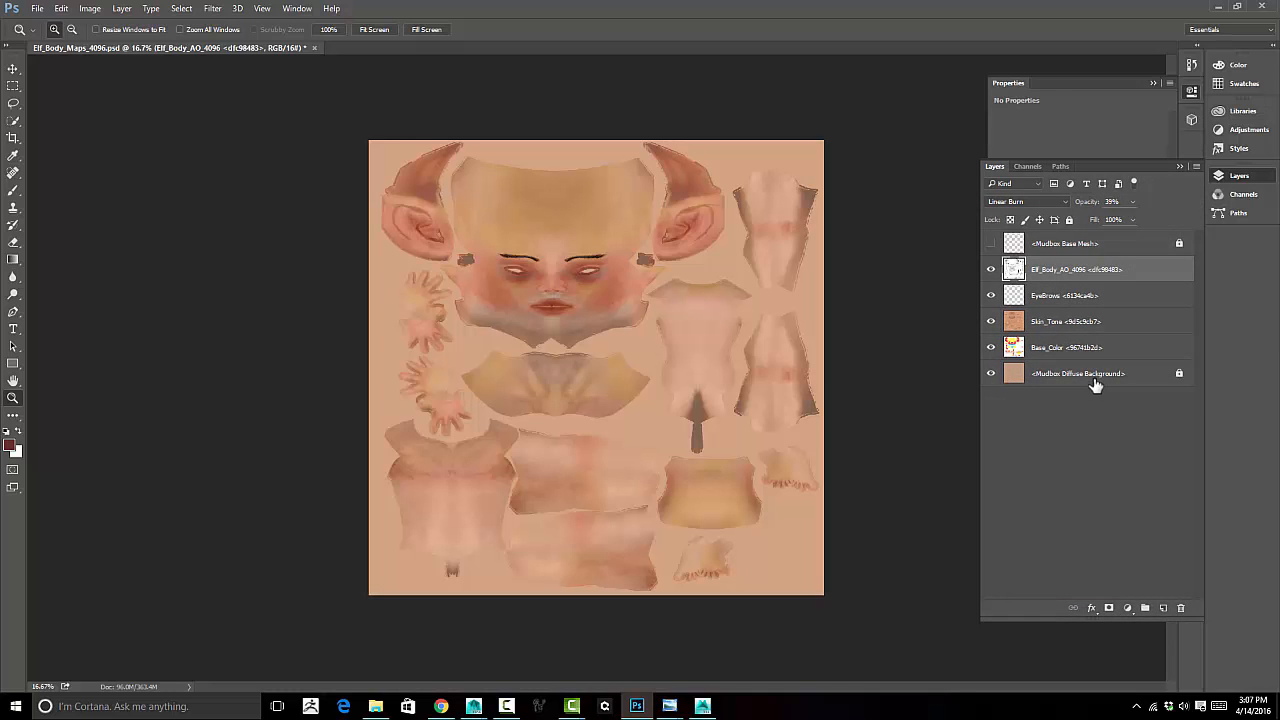
Unlock the Mudbox Diffuse Background and group it with the layers up to Elf_Body_AO_4096 as a group named Color
left_click(1096, 380, "shift")
left_click(1179, 374)
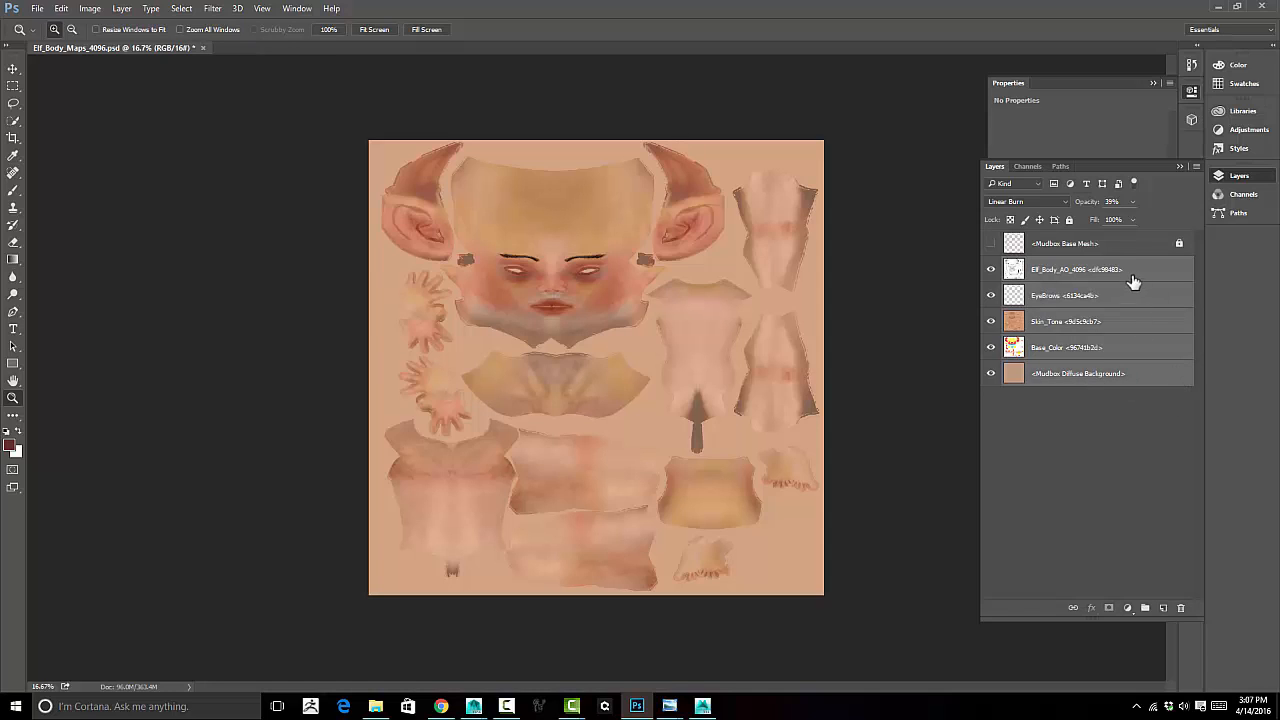
key("ctrl+g")
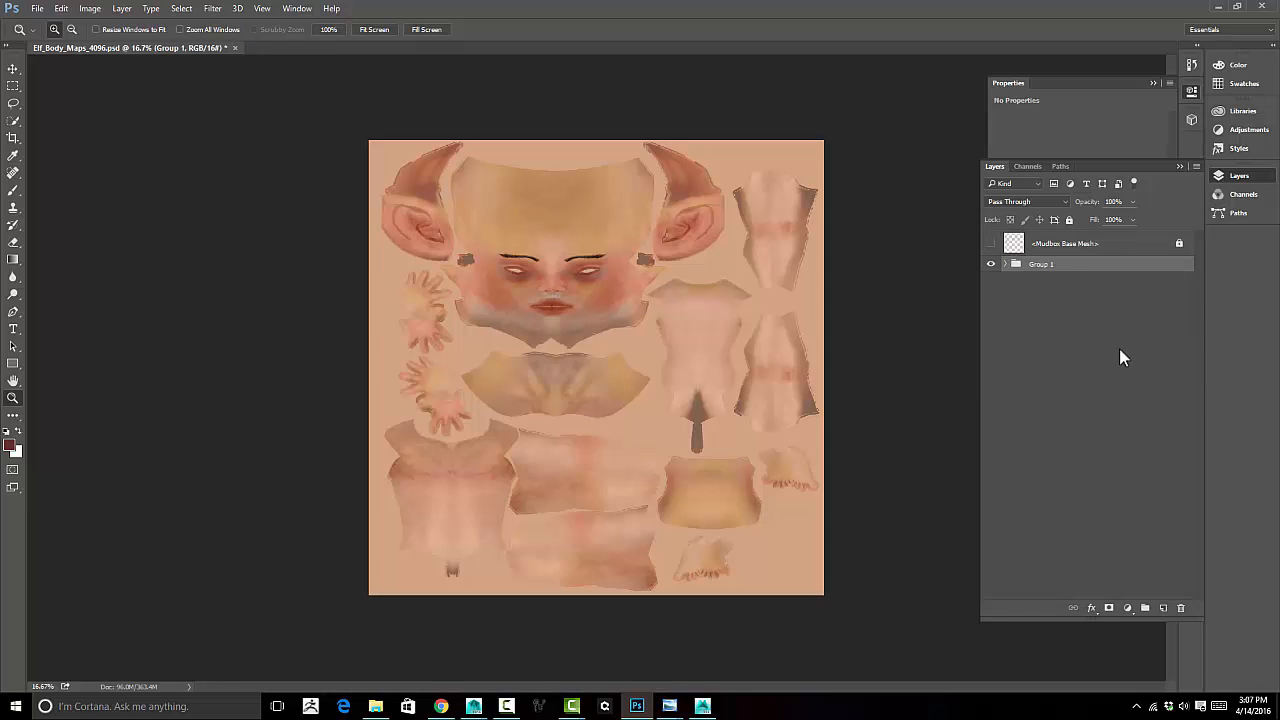
double_click(1041, 264)
type("color")
key("Return")
Open Elf_Body_Normal_4096.png from the Studio > Projects > Elf_Project folder on drive E
left_click(40, 9)
left_click(50, 36)
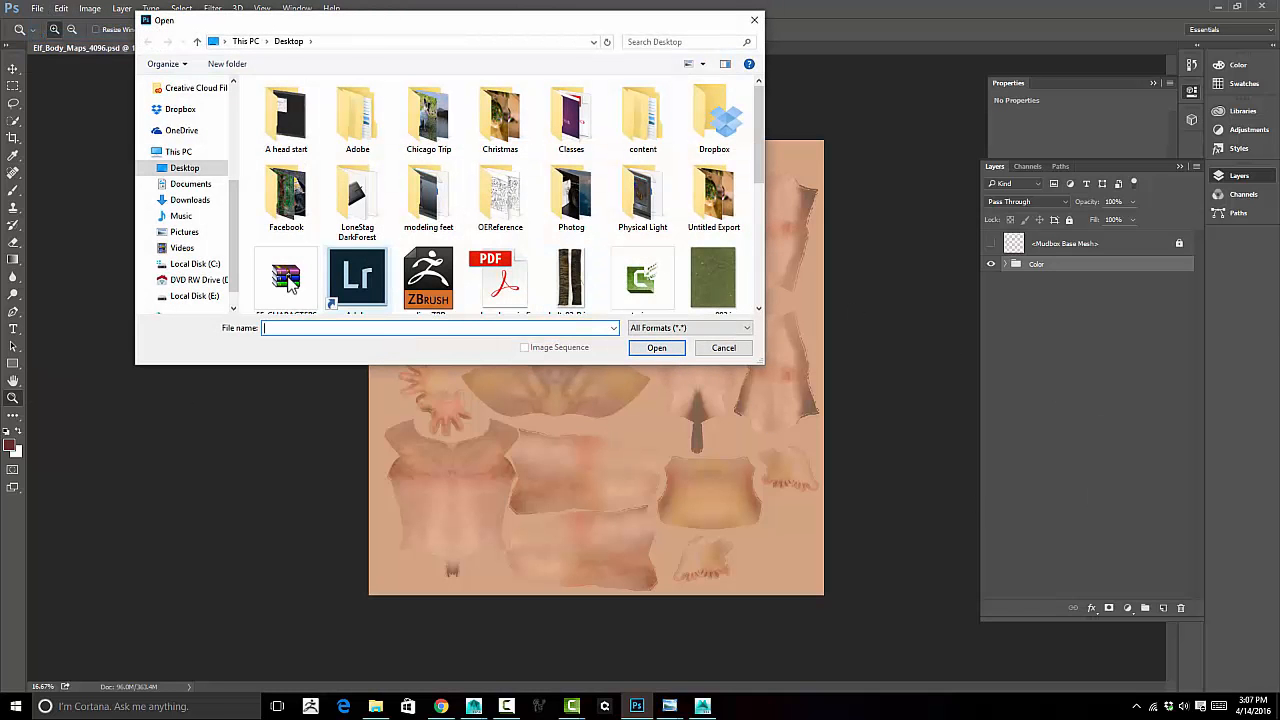
left_click(190, 295)
double_click(302, 246)
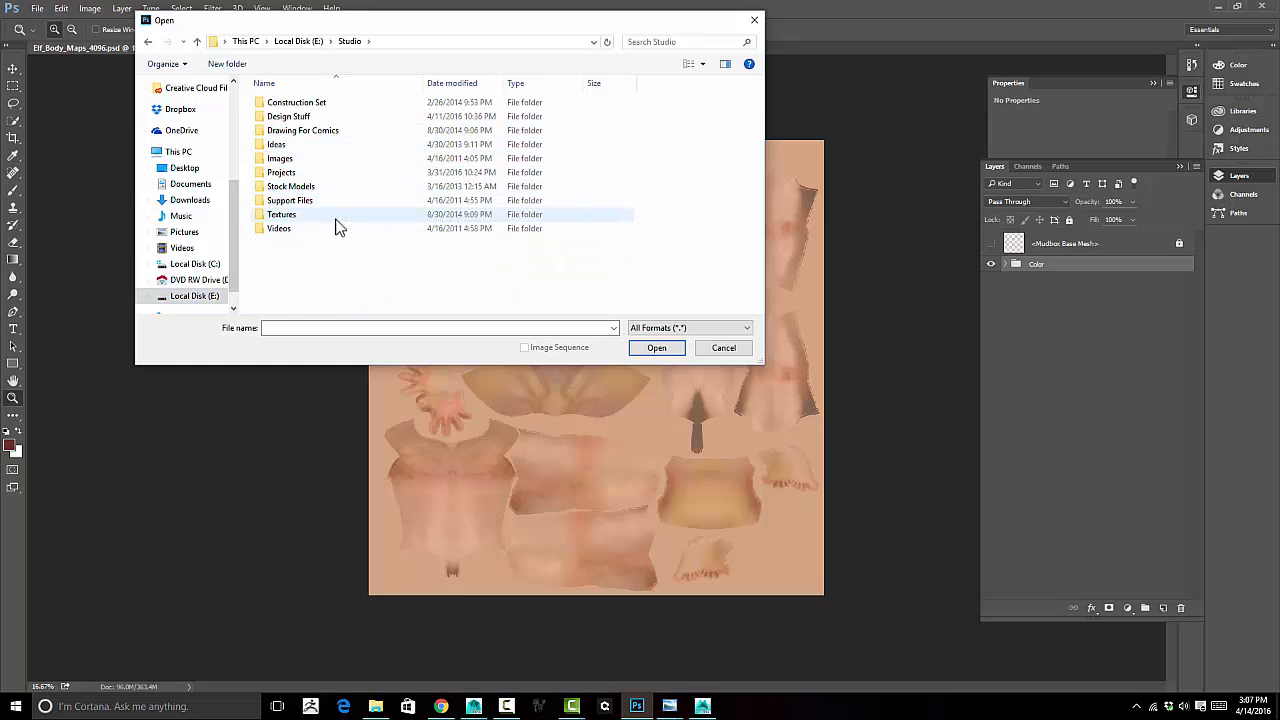
double_click(341, 173)
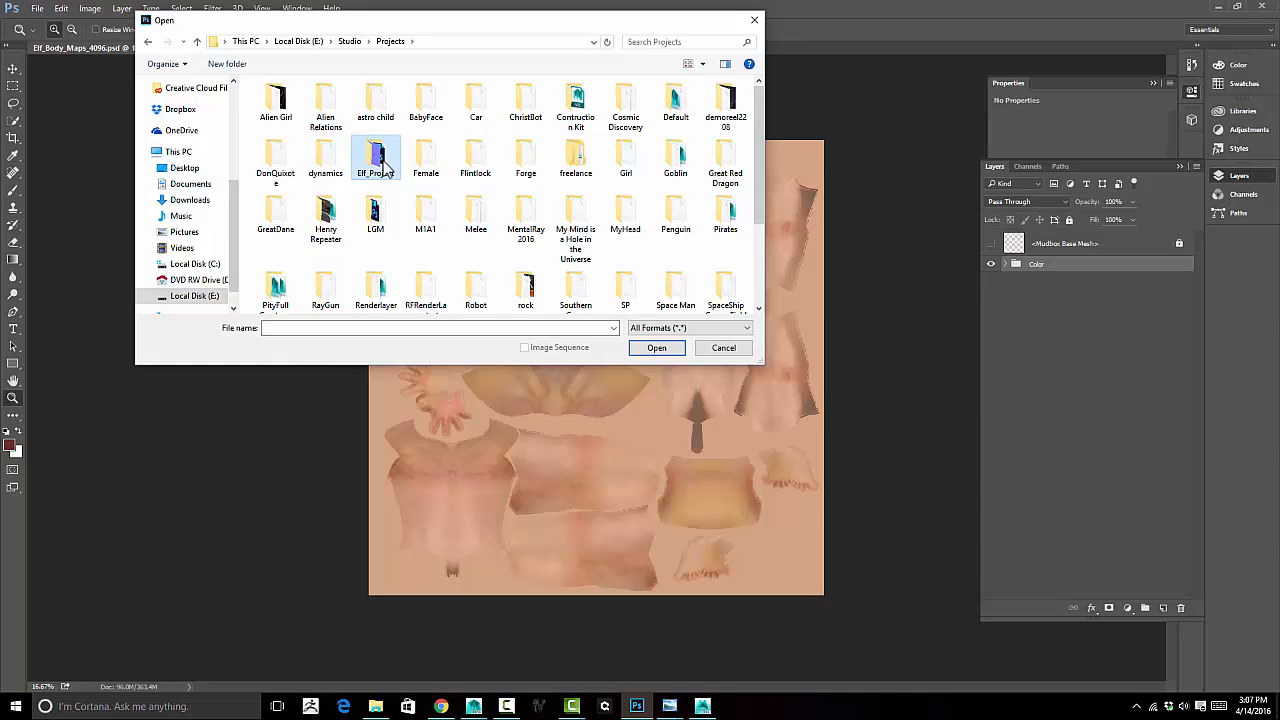
double_click(385, 168)
scroll(370, 220, "down", 2)
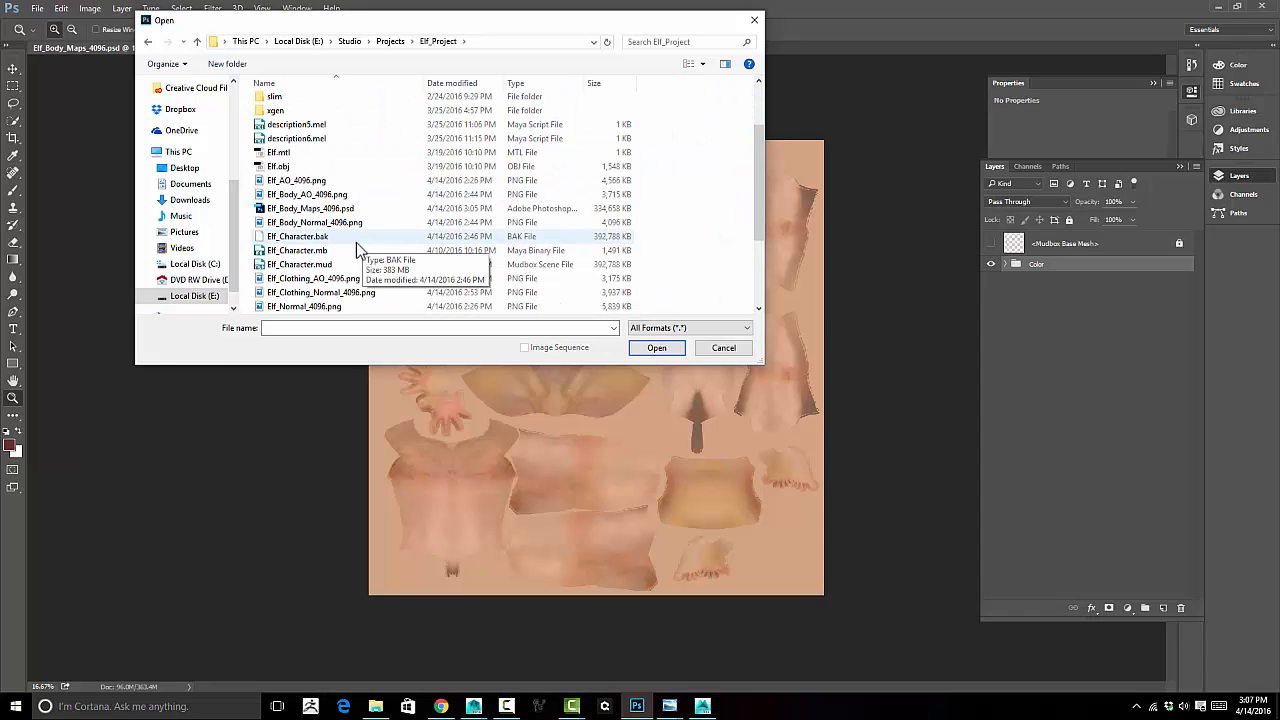
left_click(304, 224)
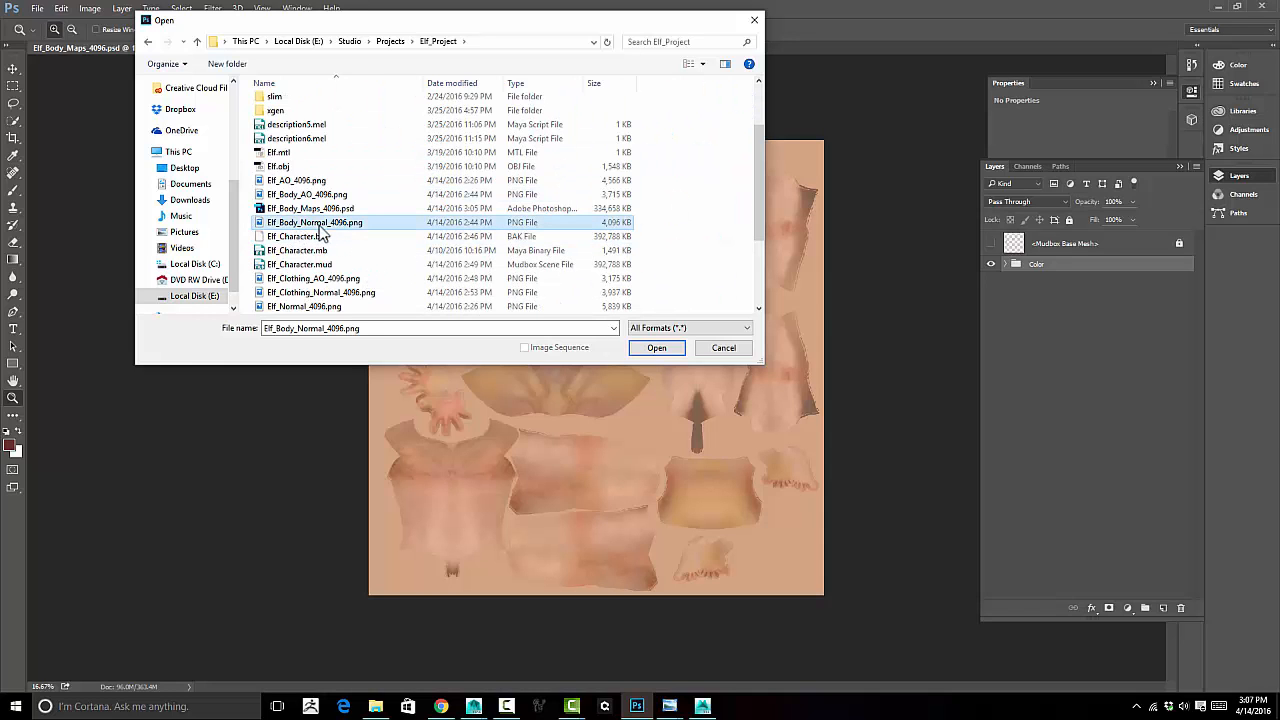
left_click(655, 349)
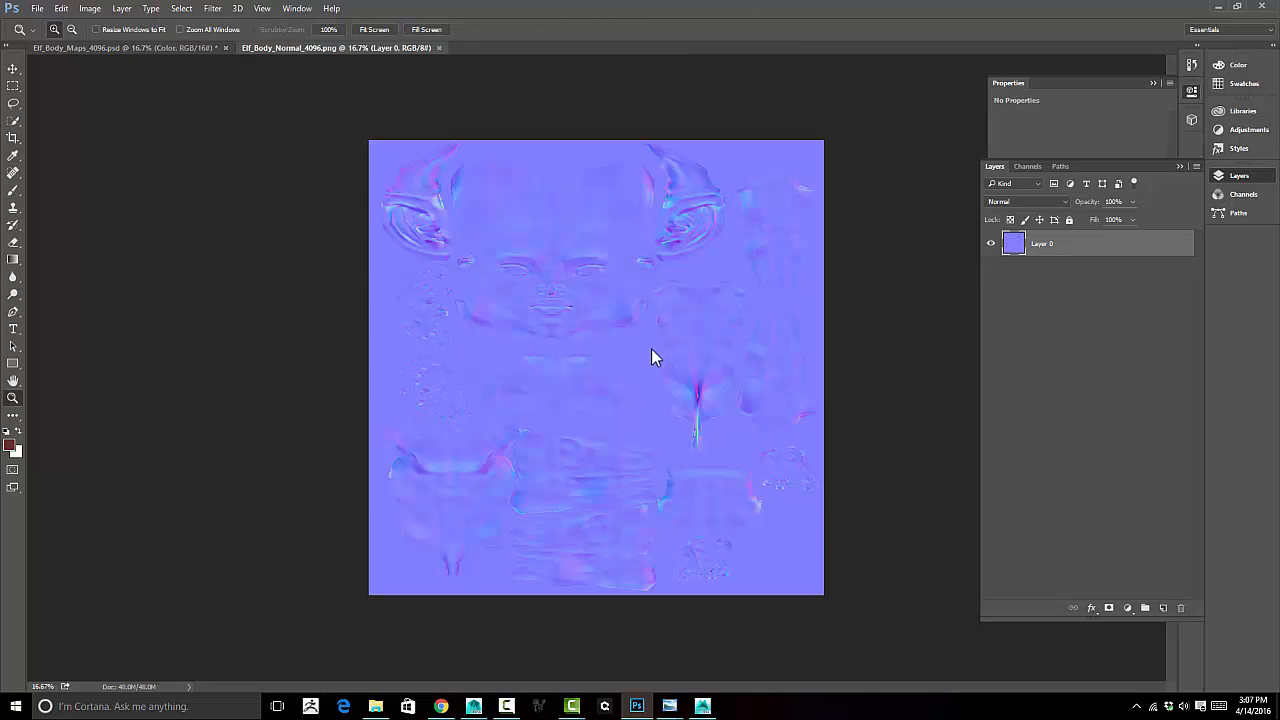
Copy the whole normal map into Elf_Body_Maps_4096.psd as a layer named Normal and hide that layer
key("ctrl+a")
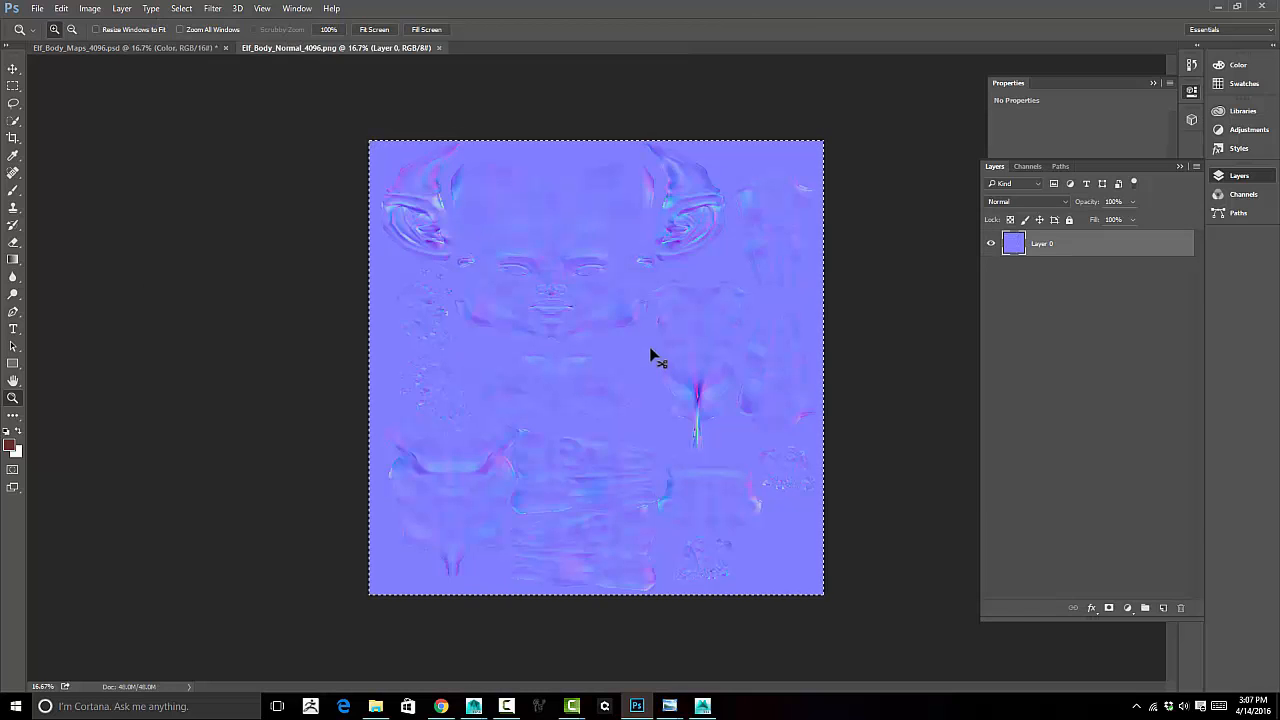
left_click(187, 49)
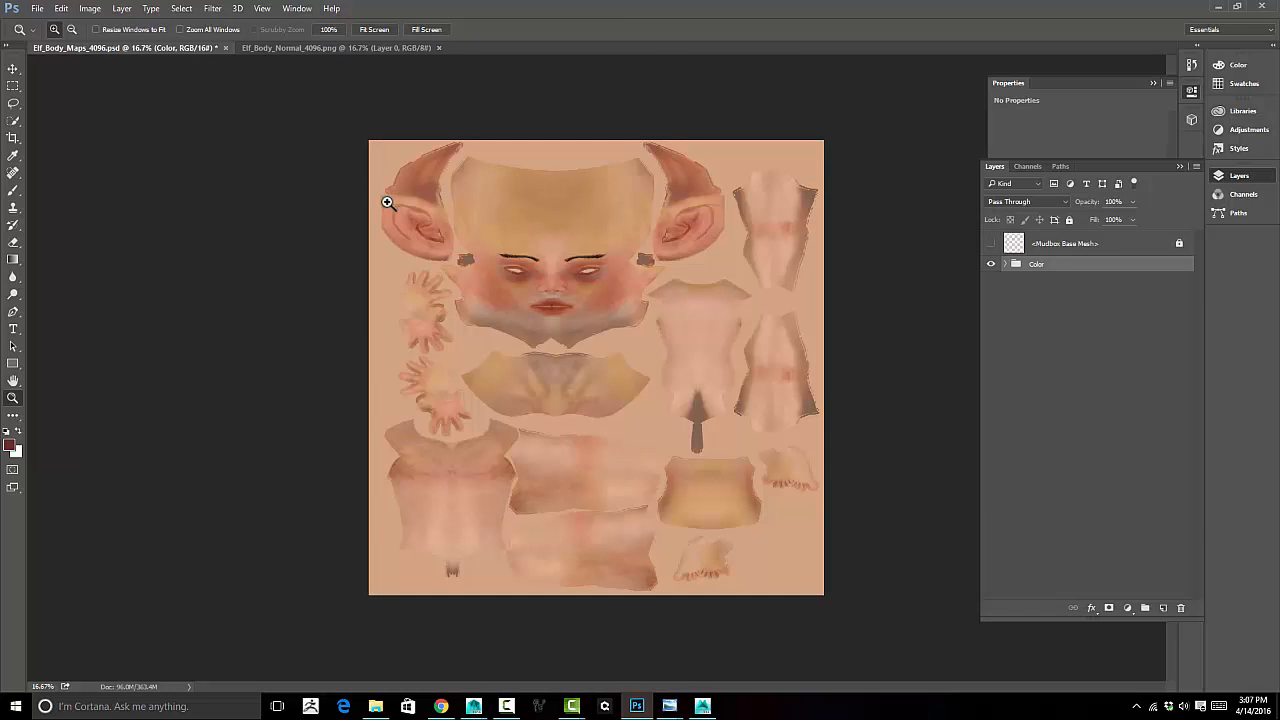
key("ctrl+v")
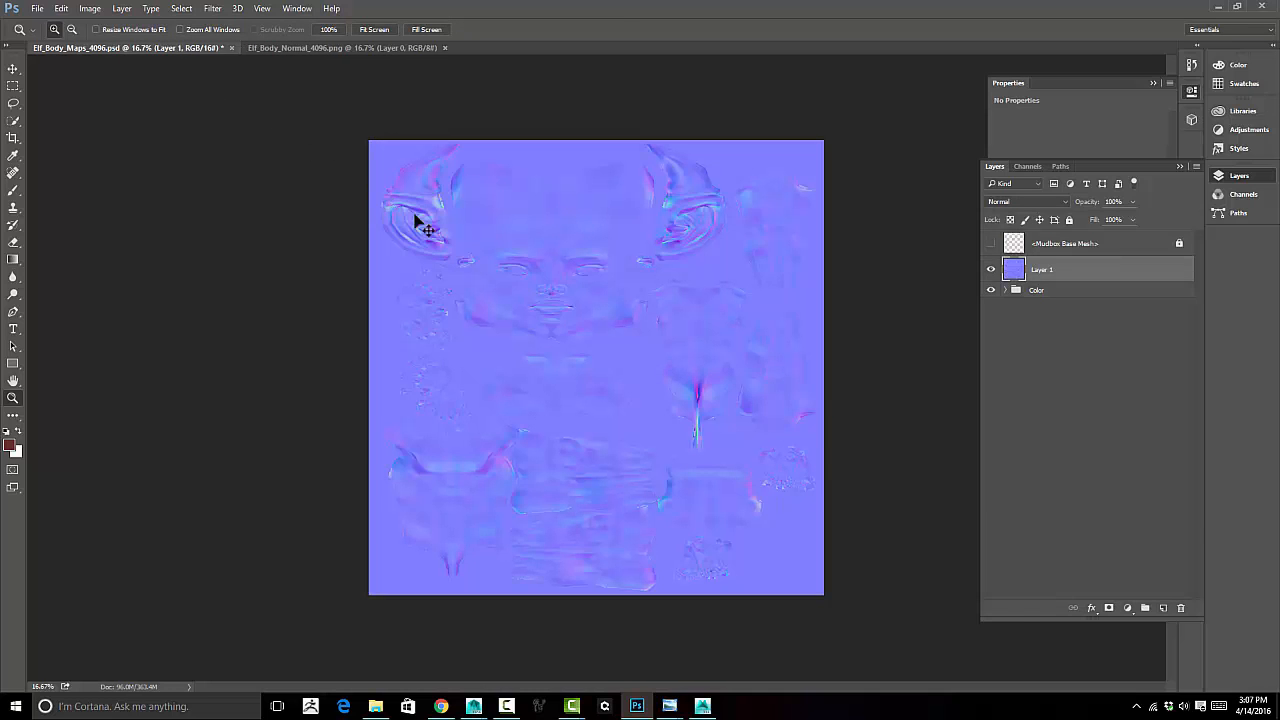
double_click(1044, 271)
type("Normal")
key("Return")
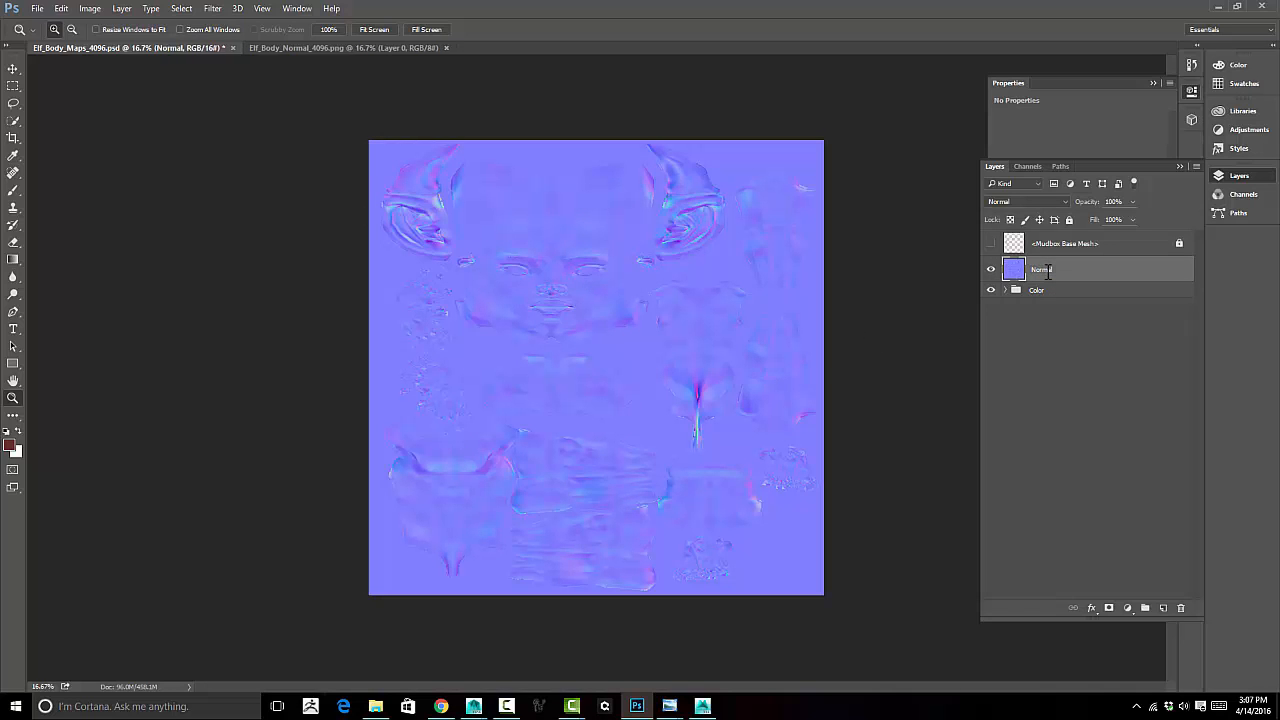
left_click(991, 271)
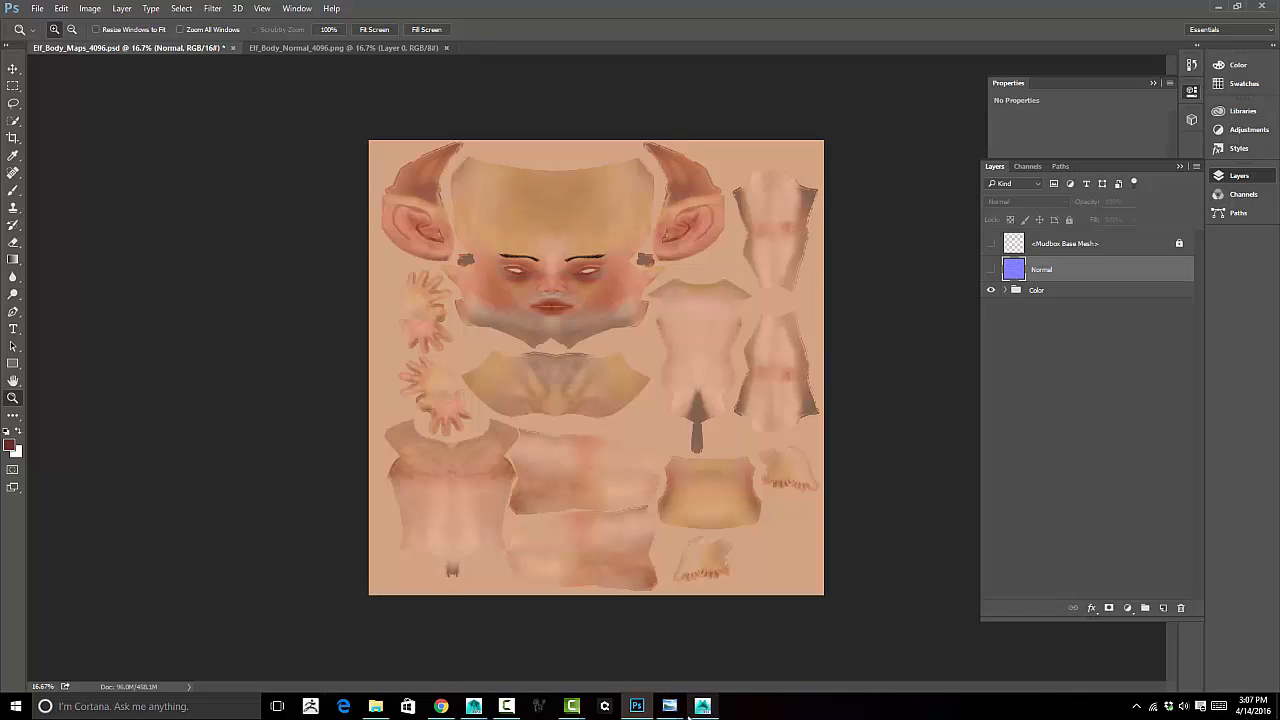
Switch to Mudbox, dismiss the file-watching dialog and expand the body's Specular channel
left_click(702, 706)
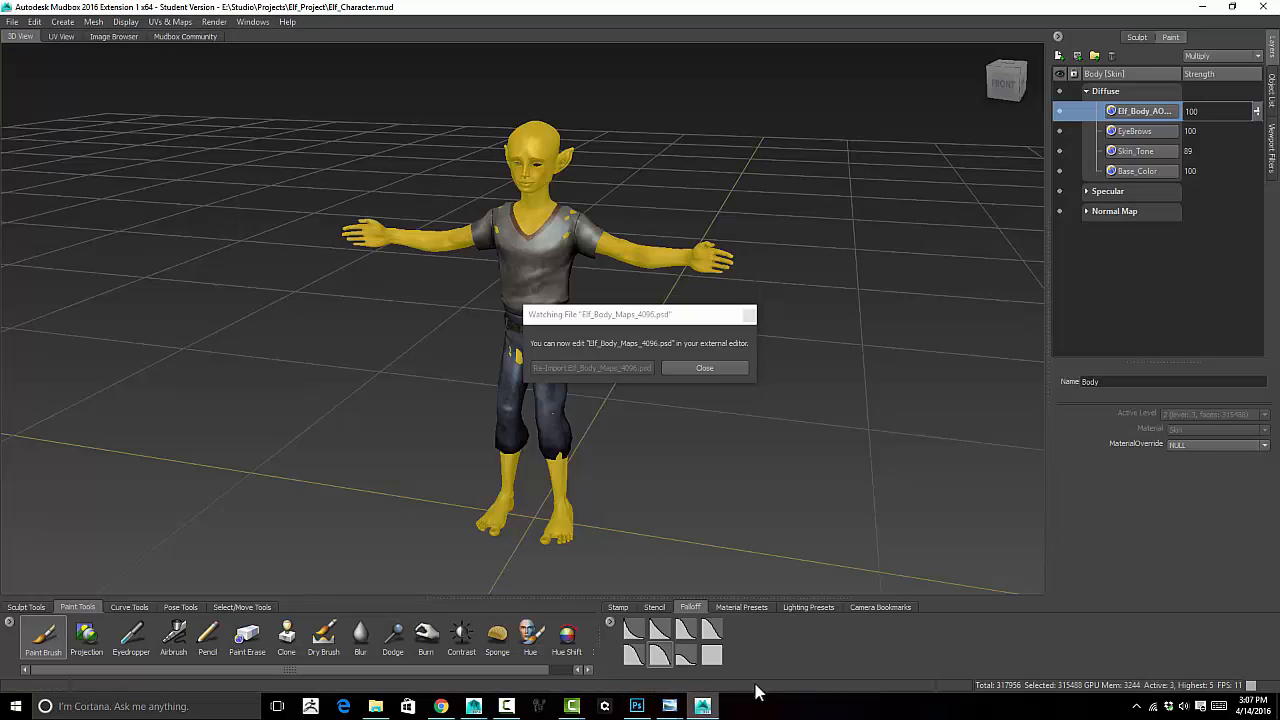
left_click_drag(713, 315, 739, 269)
left_click(736, 317)
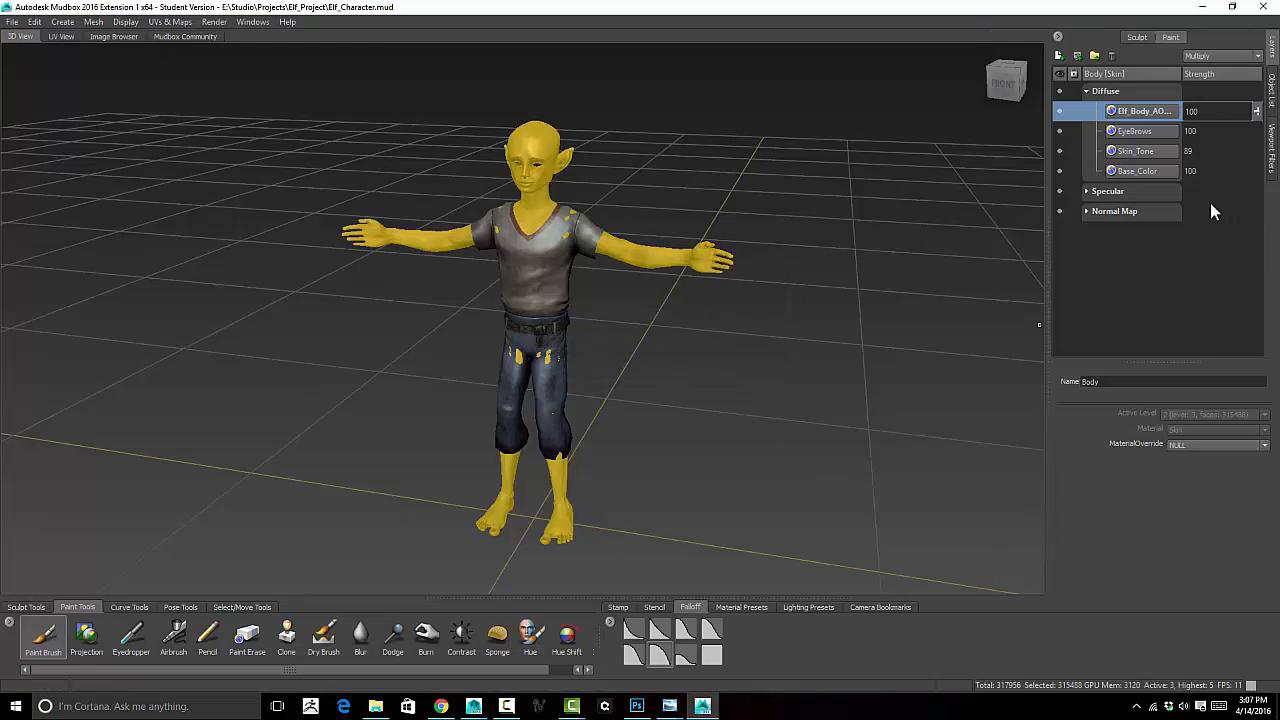
left_click(1091, 193)
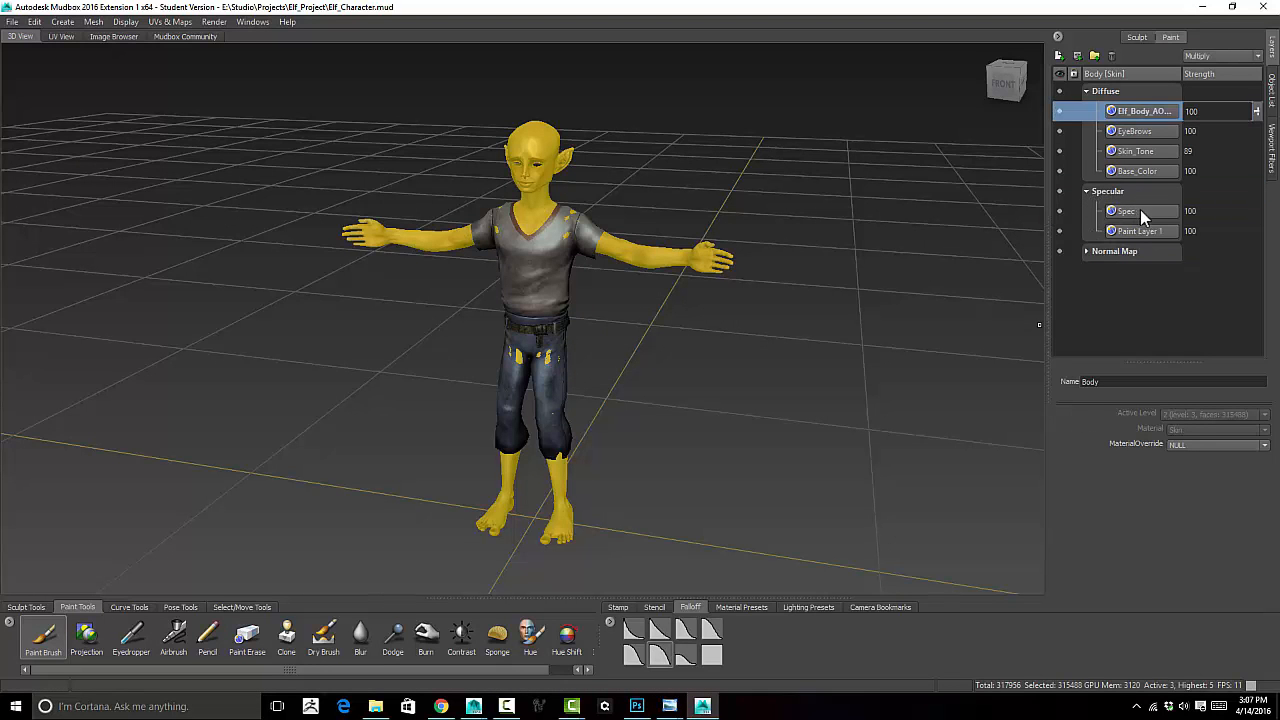
left_click(1152, 212)
right_click(1154, 212)
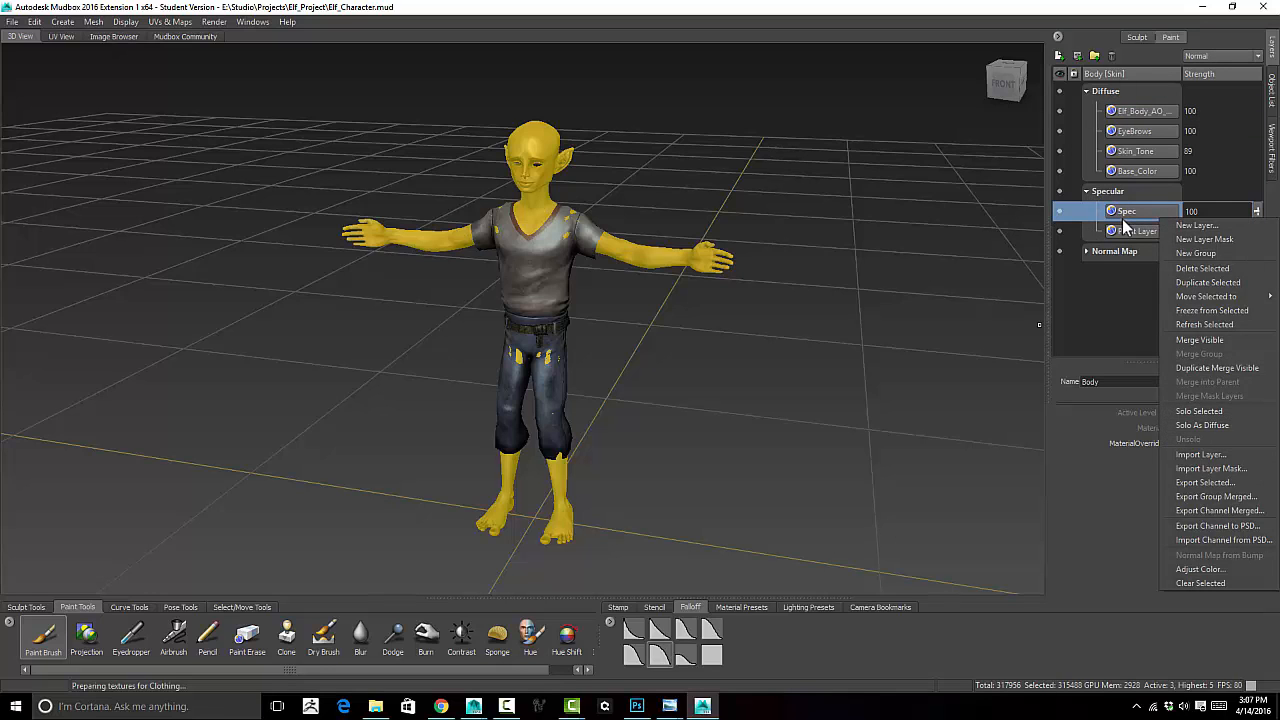
left_click(1124, 229)
left_click(1061, 231)
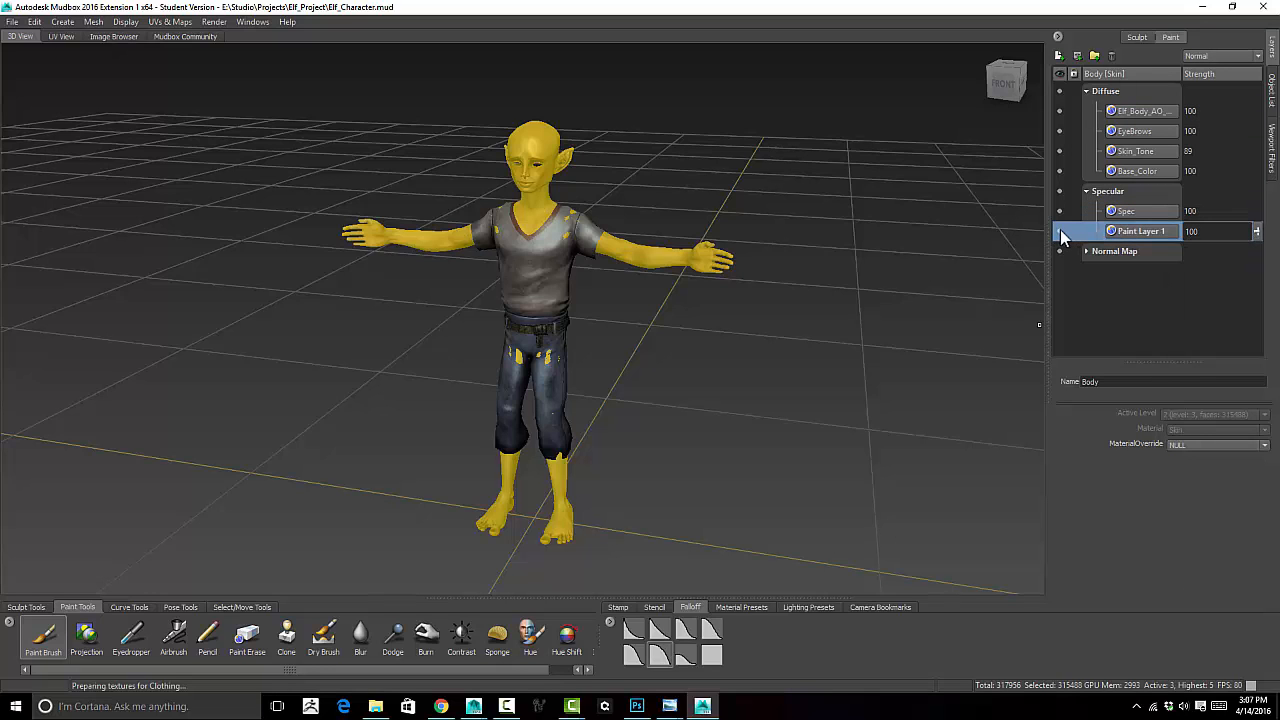
Export the Spec paint layer to the Elf_Project folder as Elf_Body_Spec_4096.psd
left_click(1150, 210)
right_click(1150, 210)
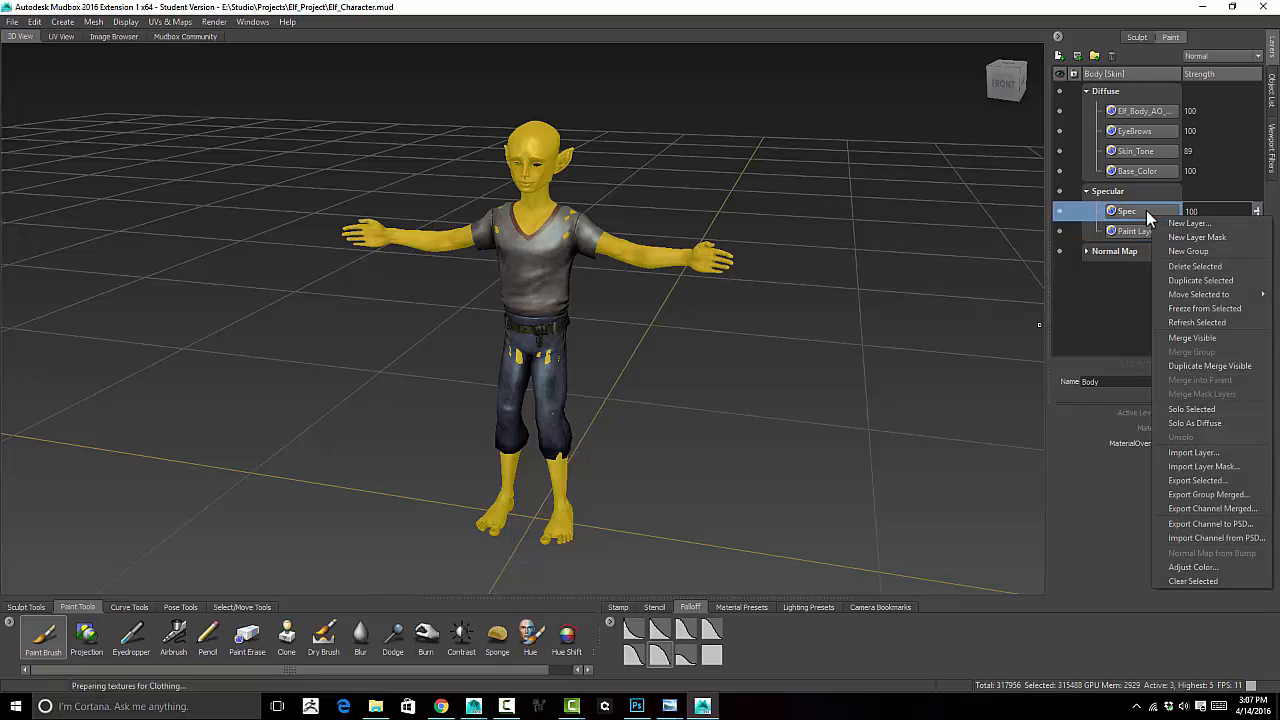
left_click(1225, 479)
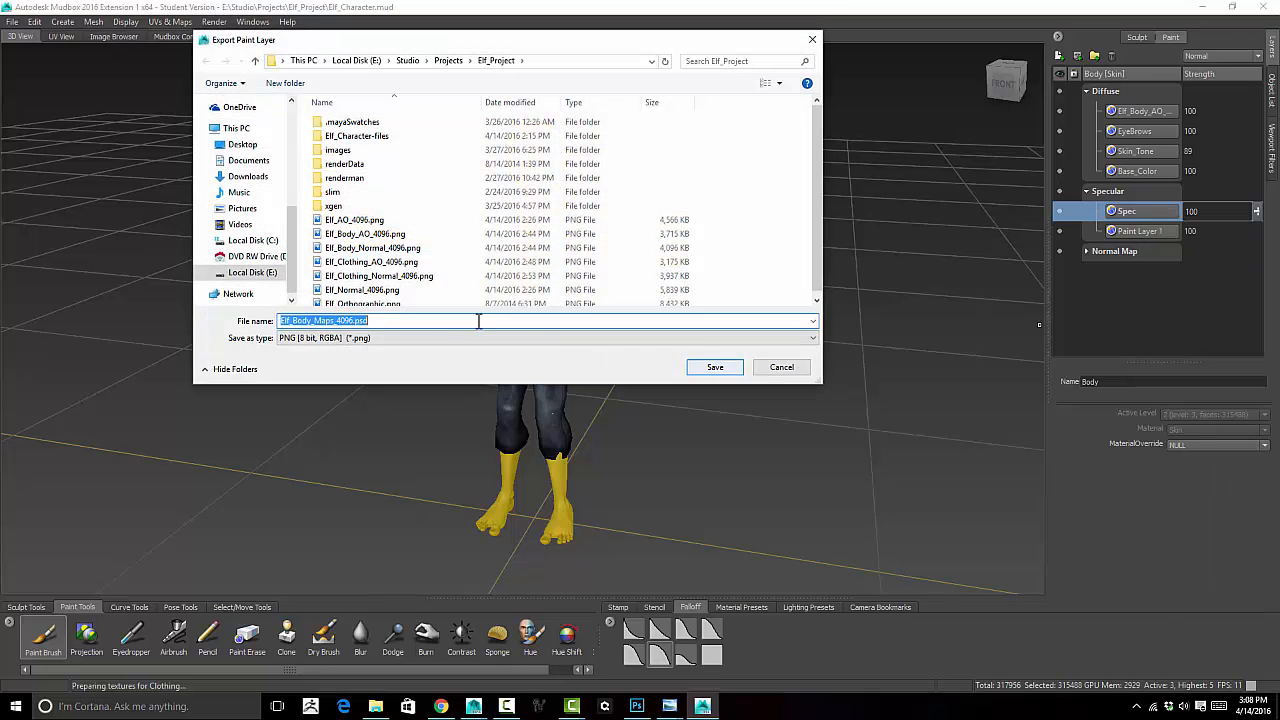
left_click(334, 321)
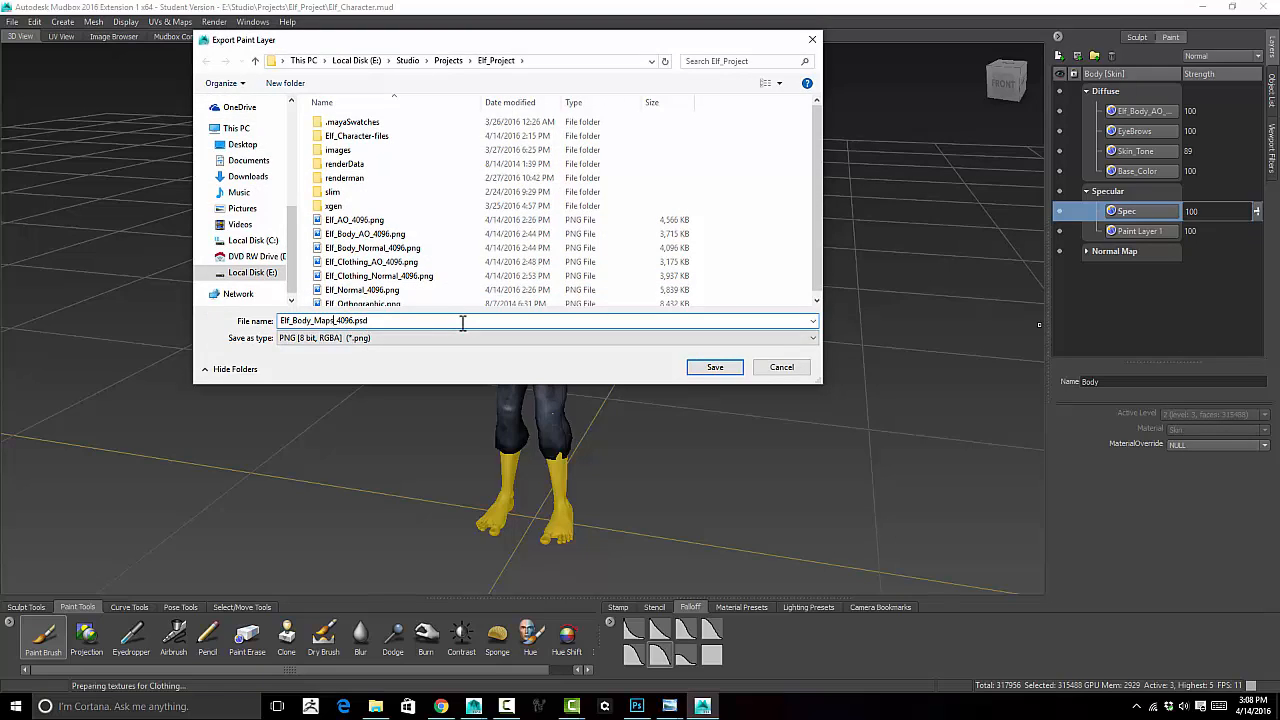
key("BackSpace")
key("BackSpace")
key("BackSpace")
key("BackSpace")
type("Spec")
left_click(710, 367)
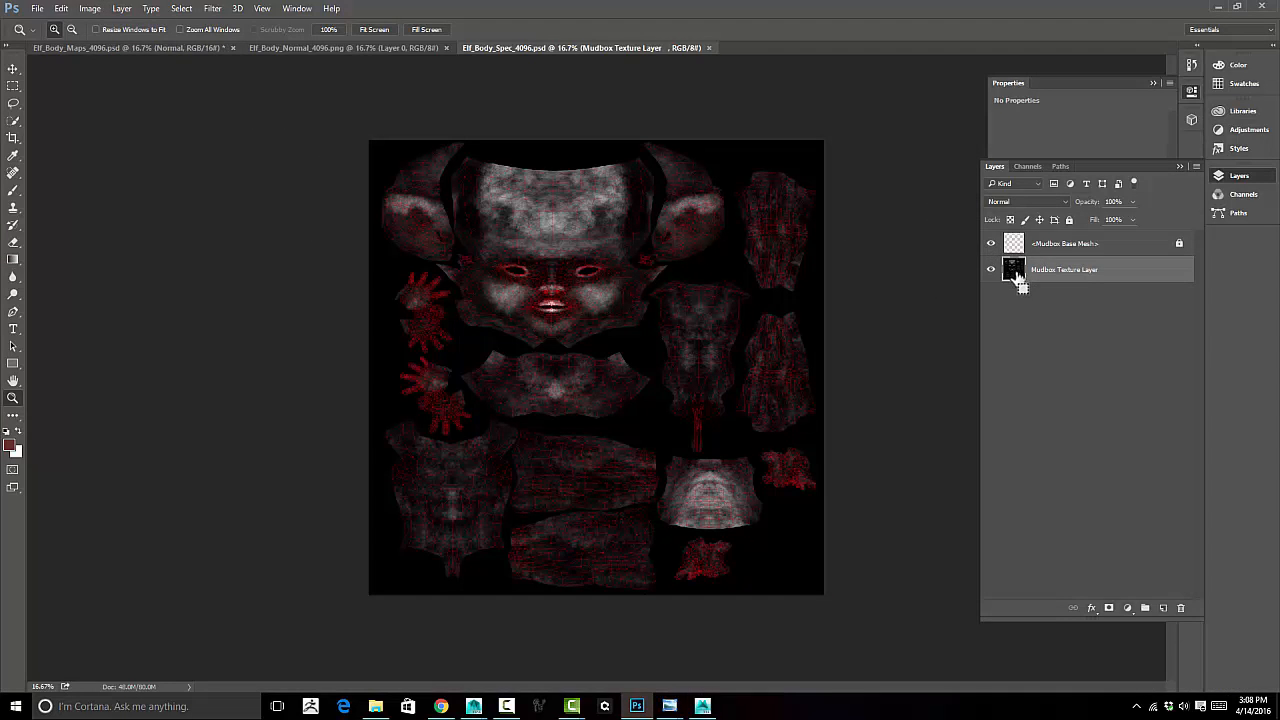
Copy the full specular texture from Elf_Body_Spec_4096.psd into Elf_Body_Maps_4096.psd within a collapsed, hidden group named Spec
left_click(1014, 272, "ctrl")
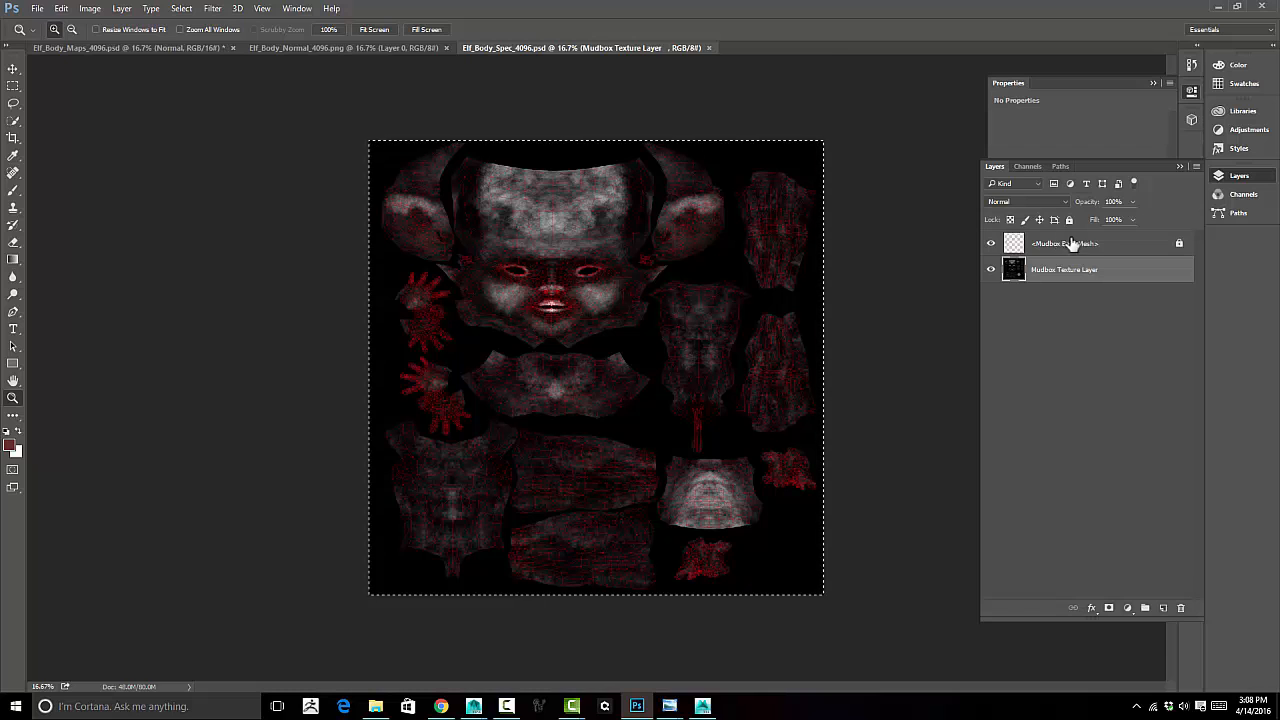
left_click(199, 47)
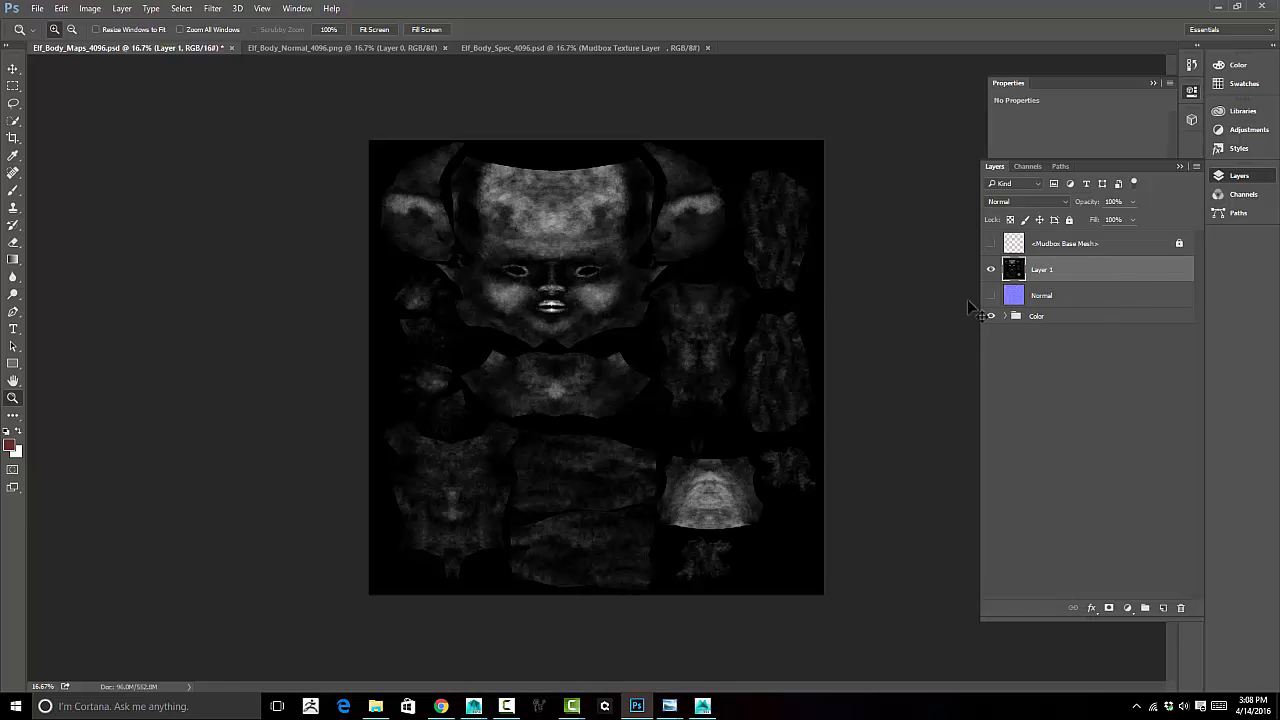
key("ctrl+g")
double_click(1043, 264)
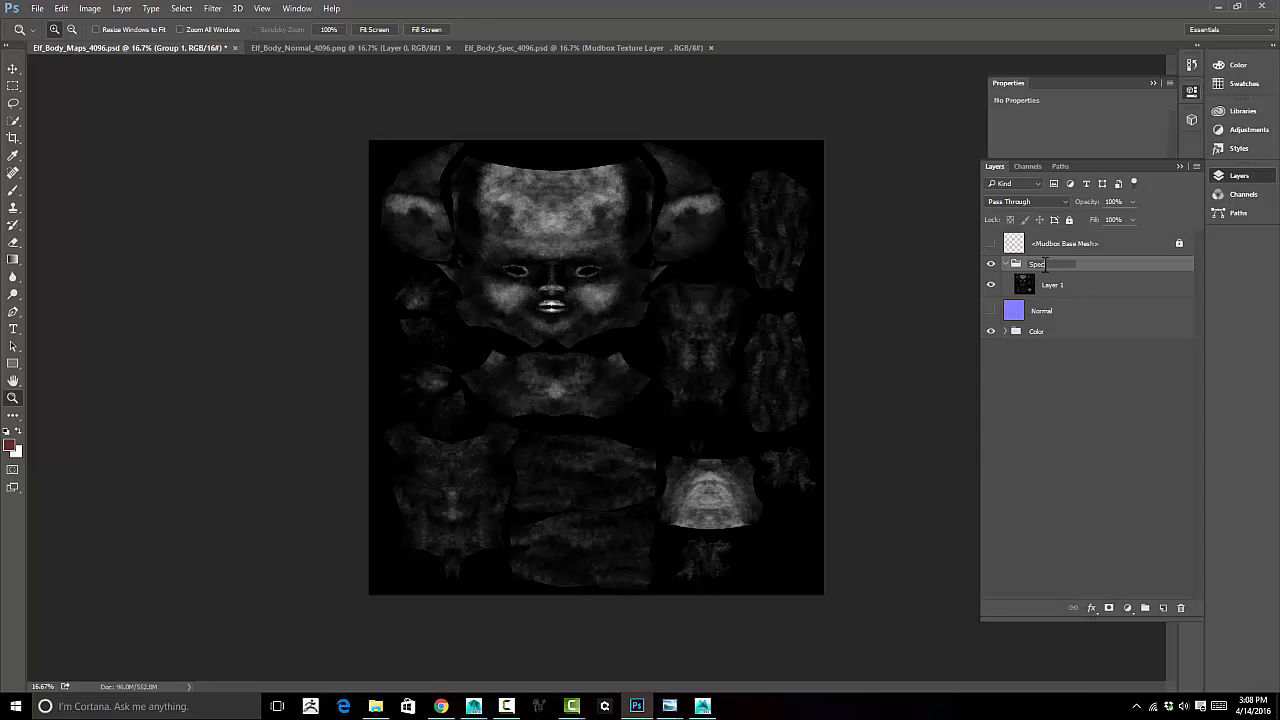
key("Return")
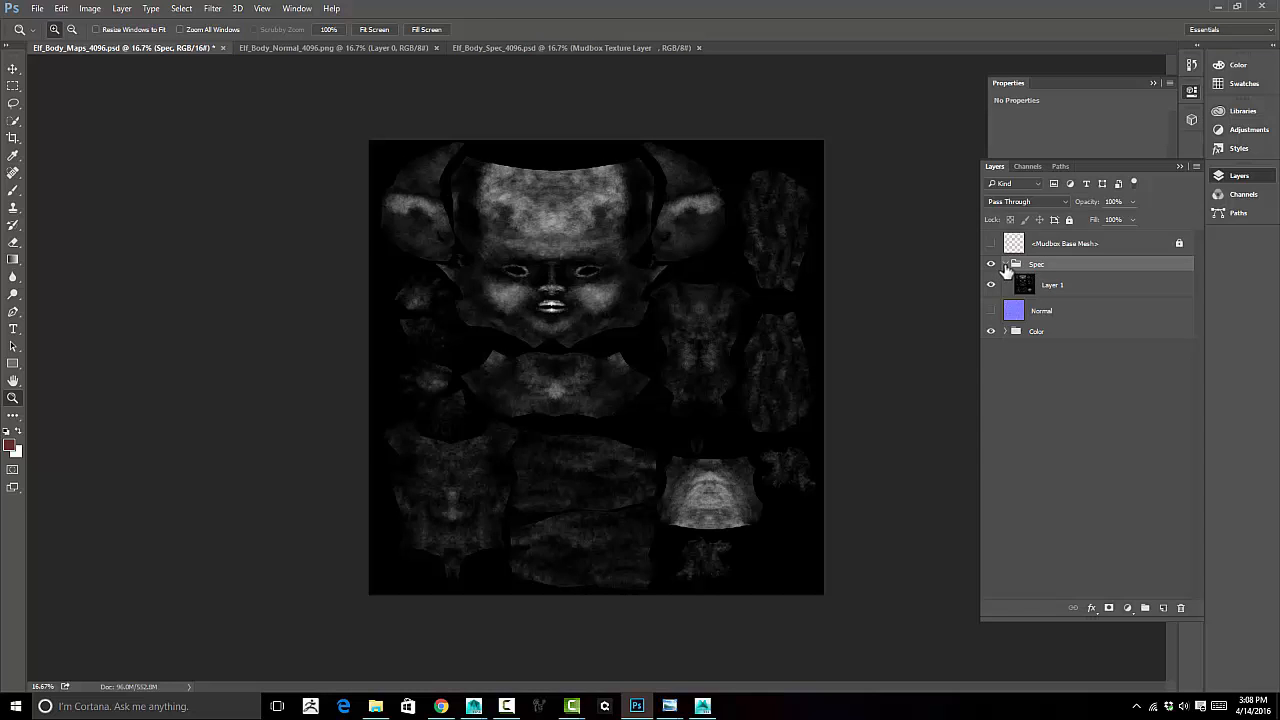
left_click(1005, 264)
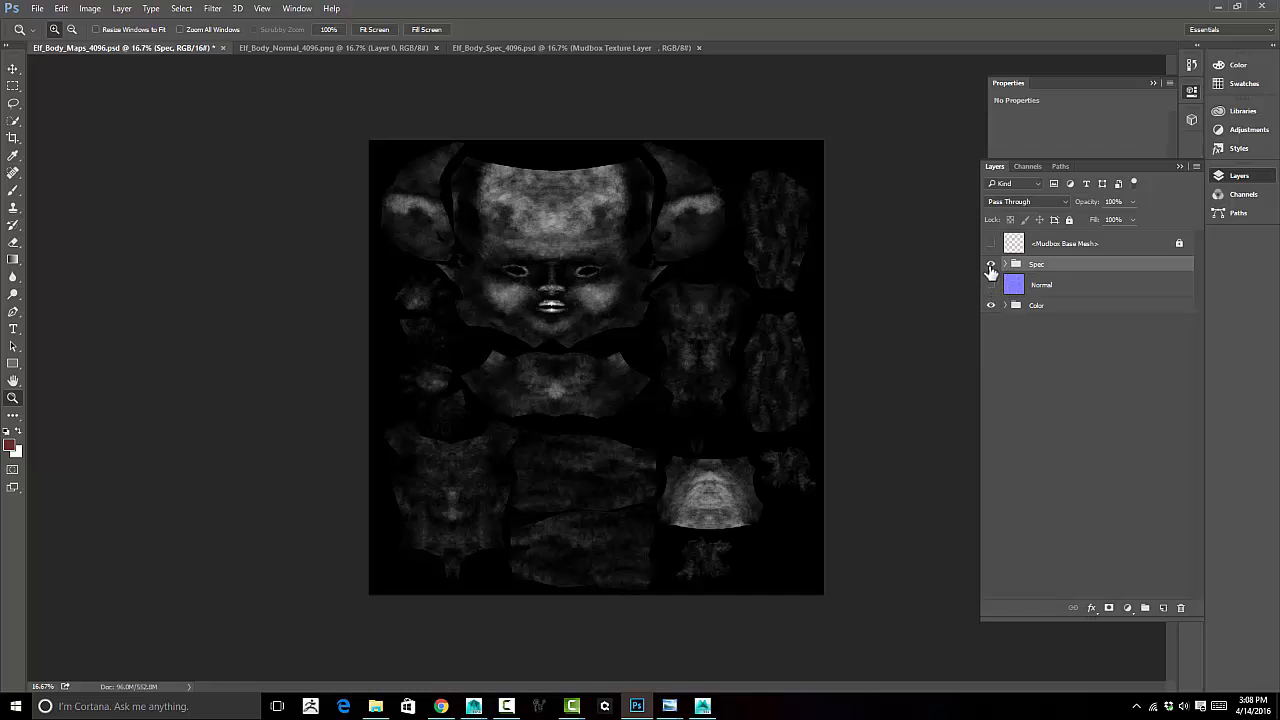
left_click(991, 264)
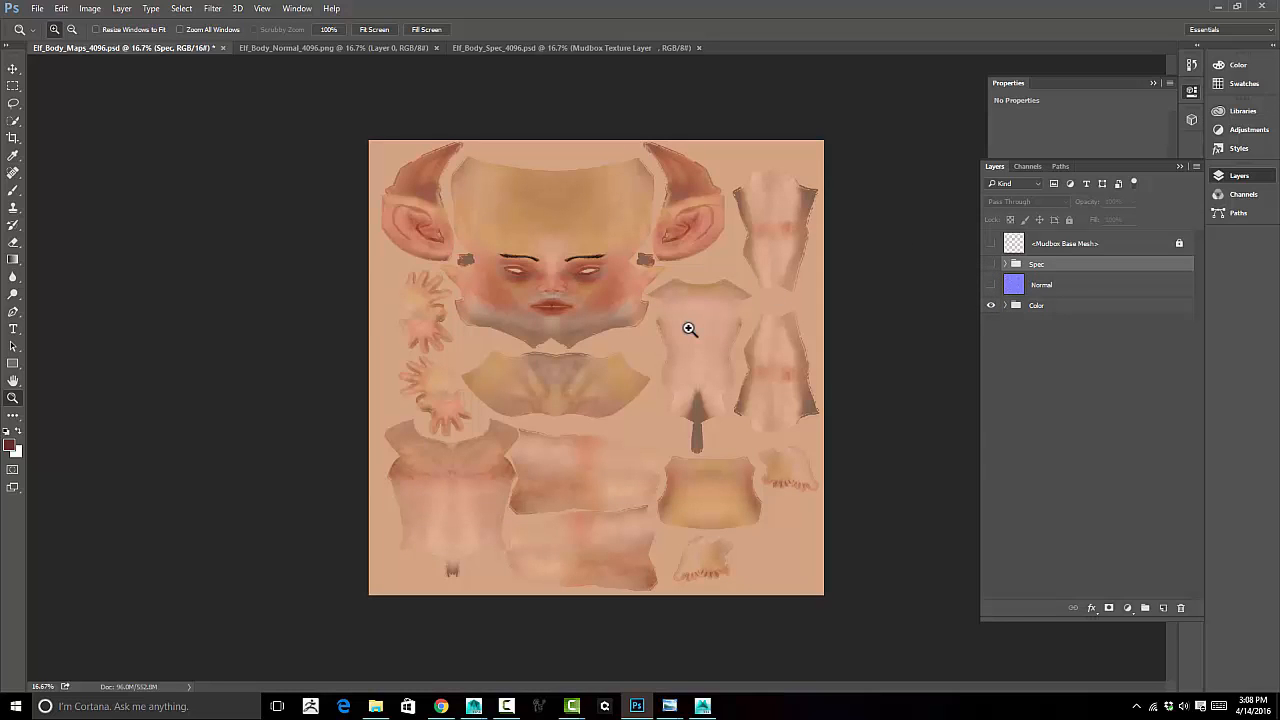
Close the Elf_Body_Normal_4096.png and Elf_Body_Spec_4096.psd documents, leaving only the body maps file open
left_click(357, 47)
left_click(436, 47)
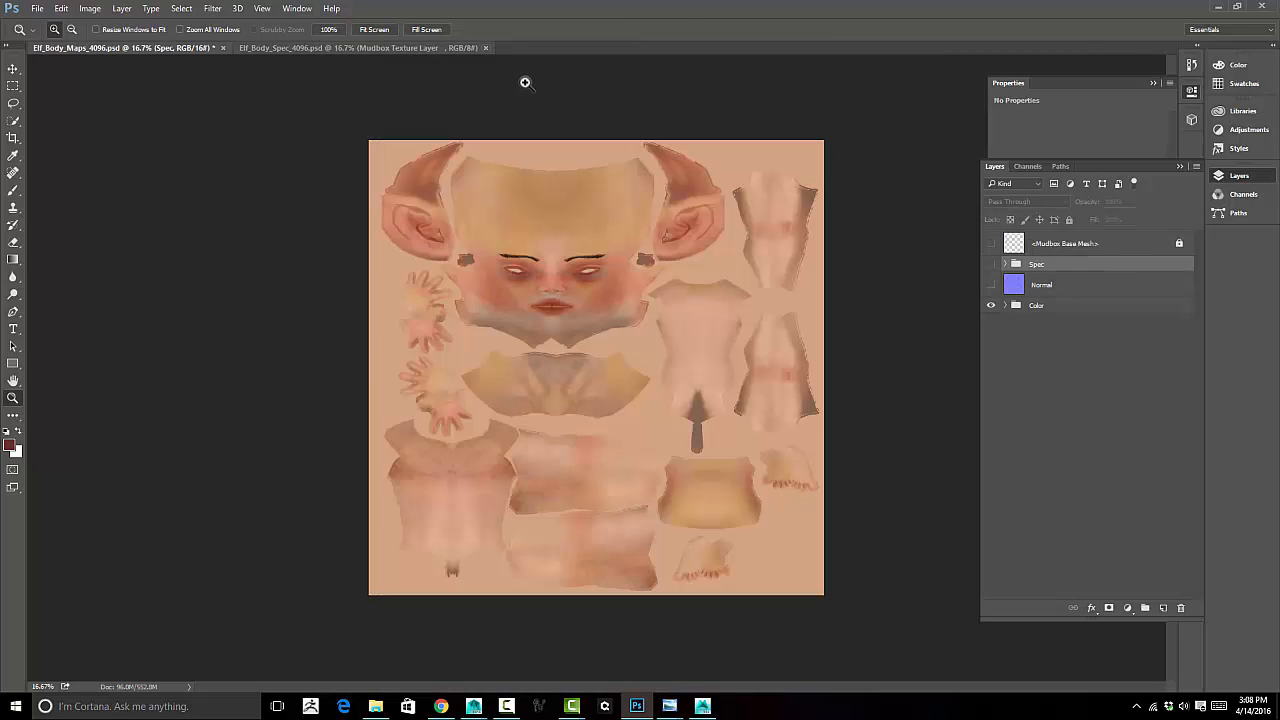
left_click(485, 47)
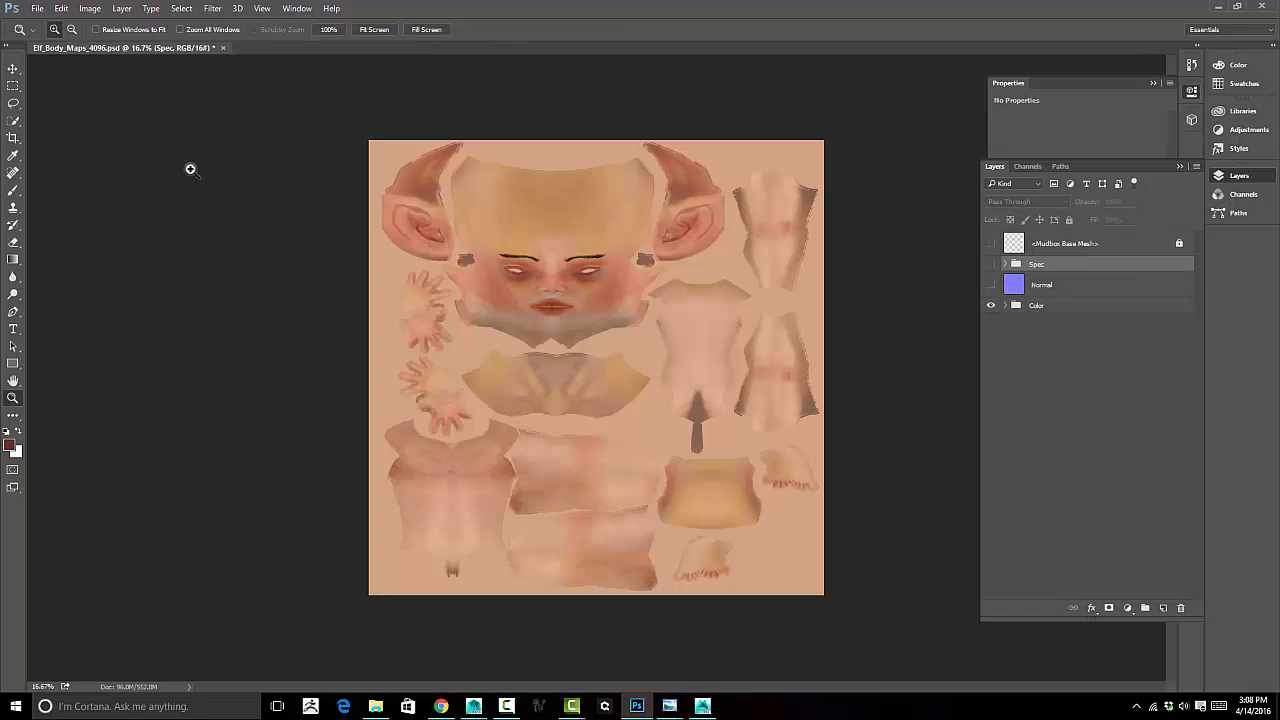
Switch to Mudbox, select the Shirt object and display its paint layers
mouse_move(640, 710)
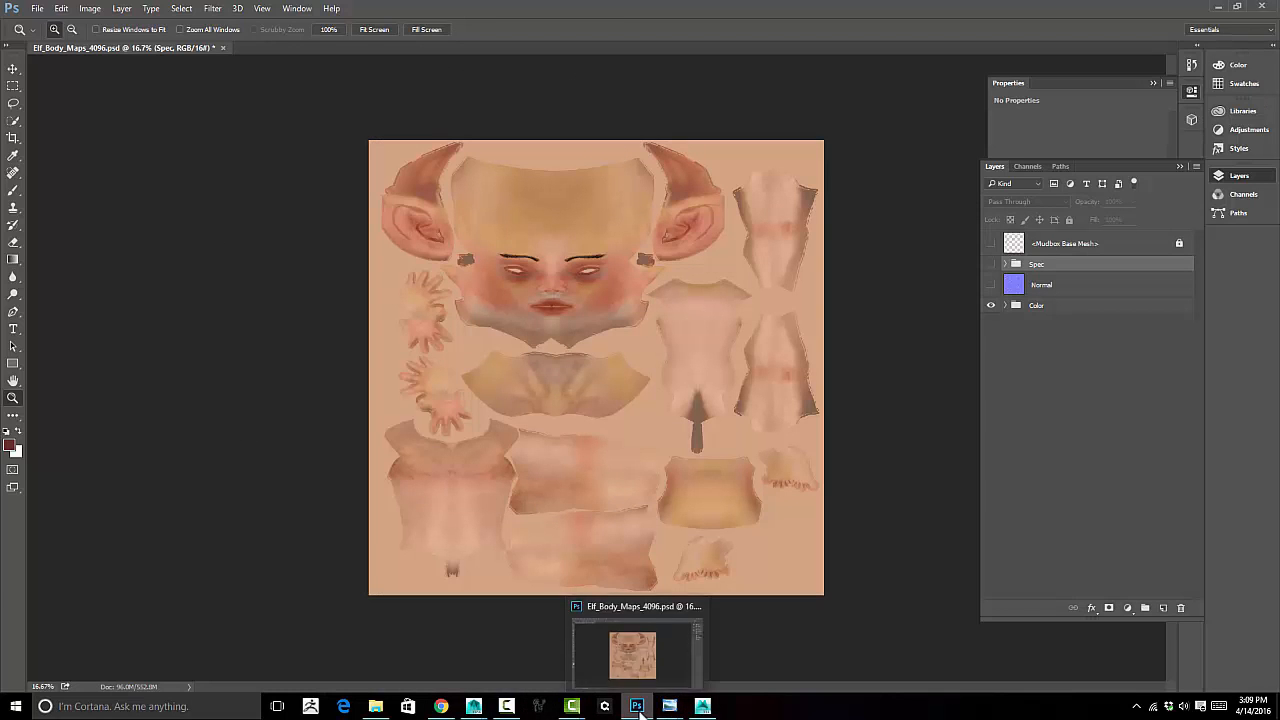
left_click(702, 706)
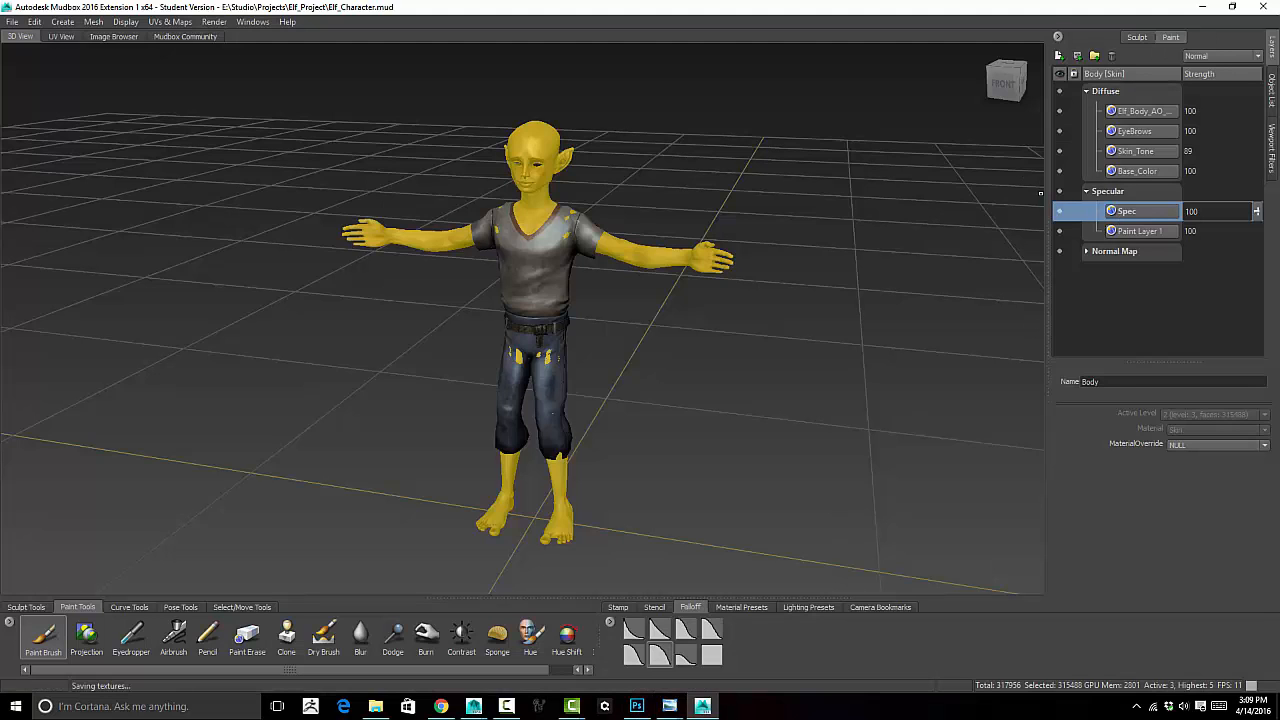
left_click(1271, 90)
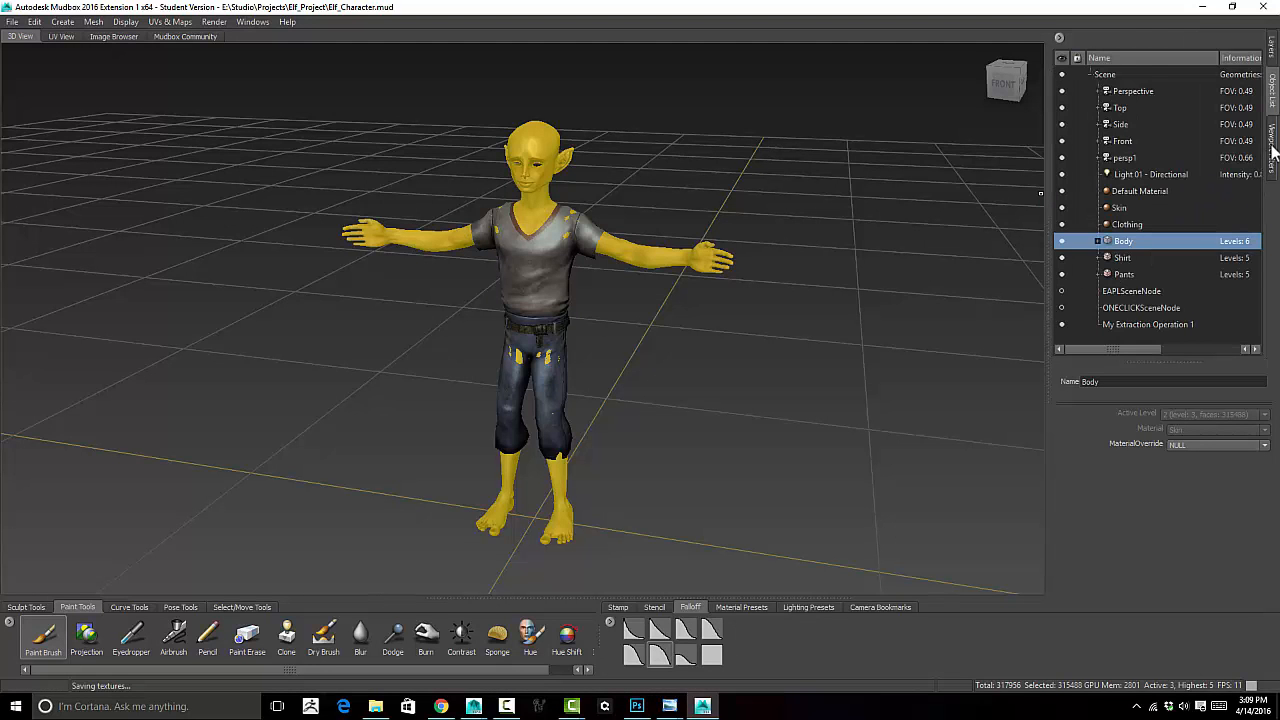
left_click(1123, 262)
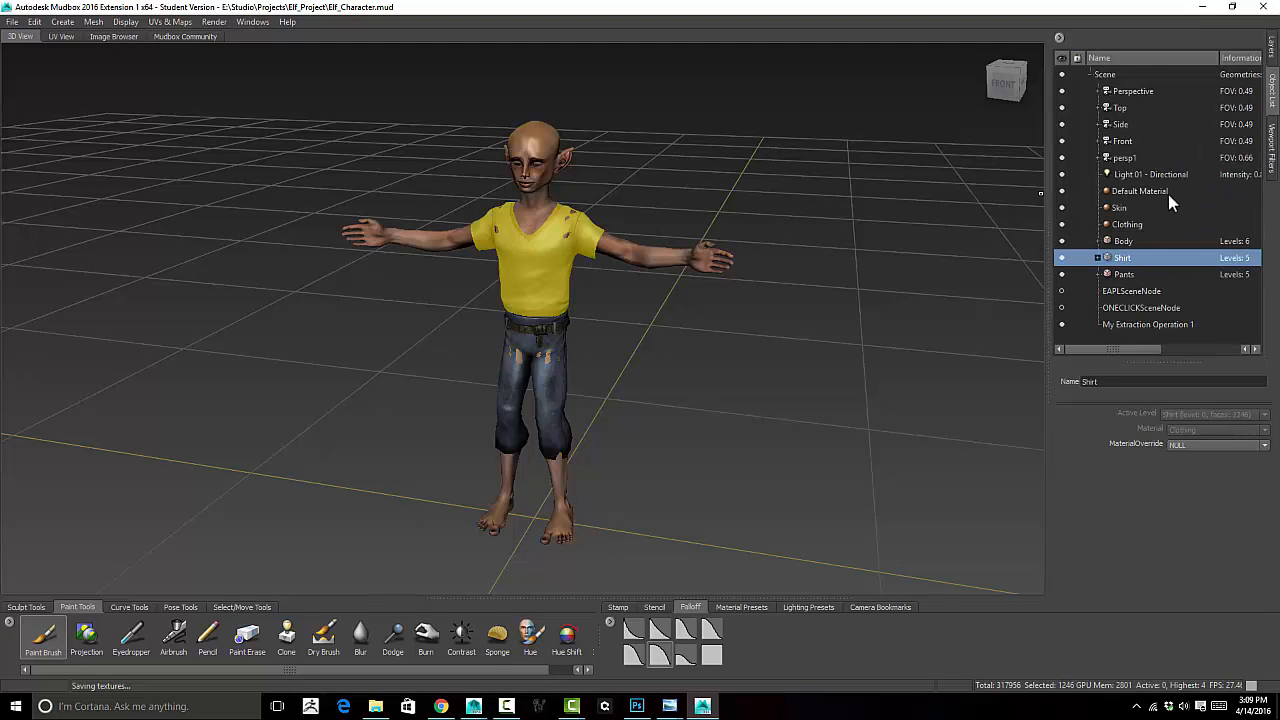
left_click(1273, 50)
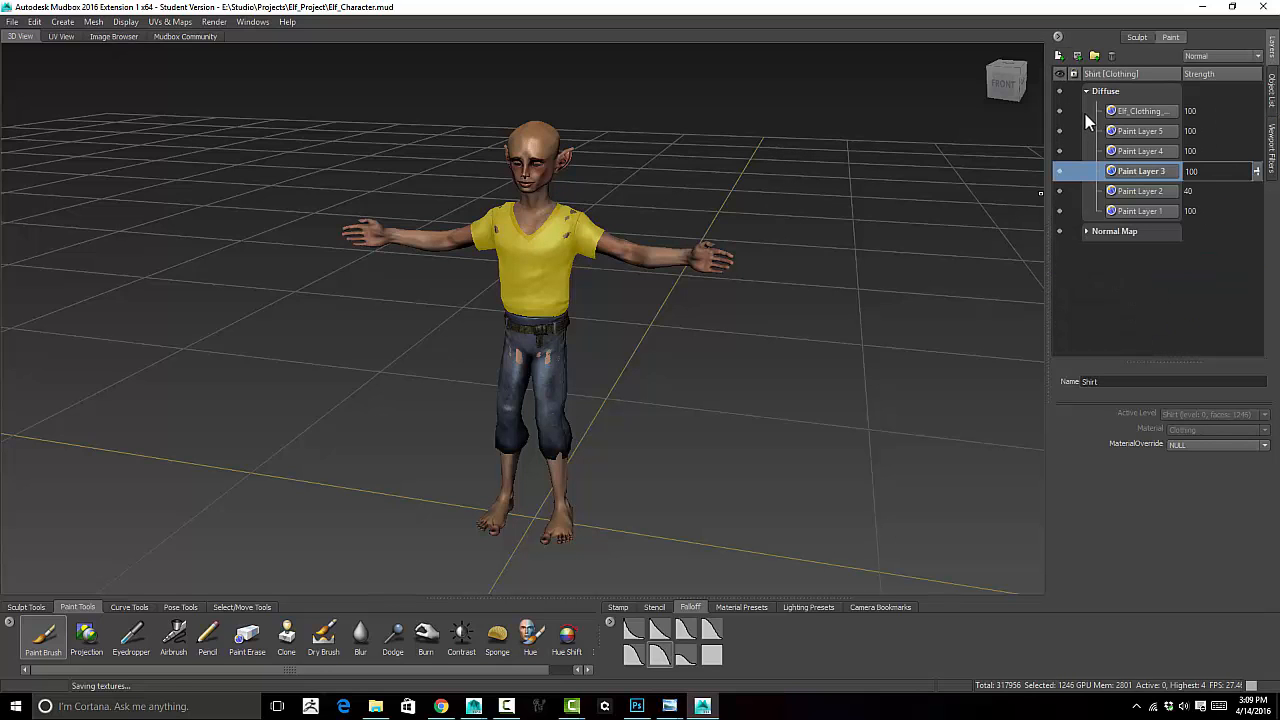
Export the clothing's diffuse paint channel to the Elf_Project folder as Elf_Clothing_Maps_4096.psd
left_click(1140, 112)
right_click(1145, 110)
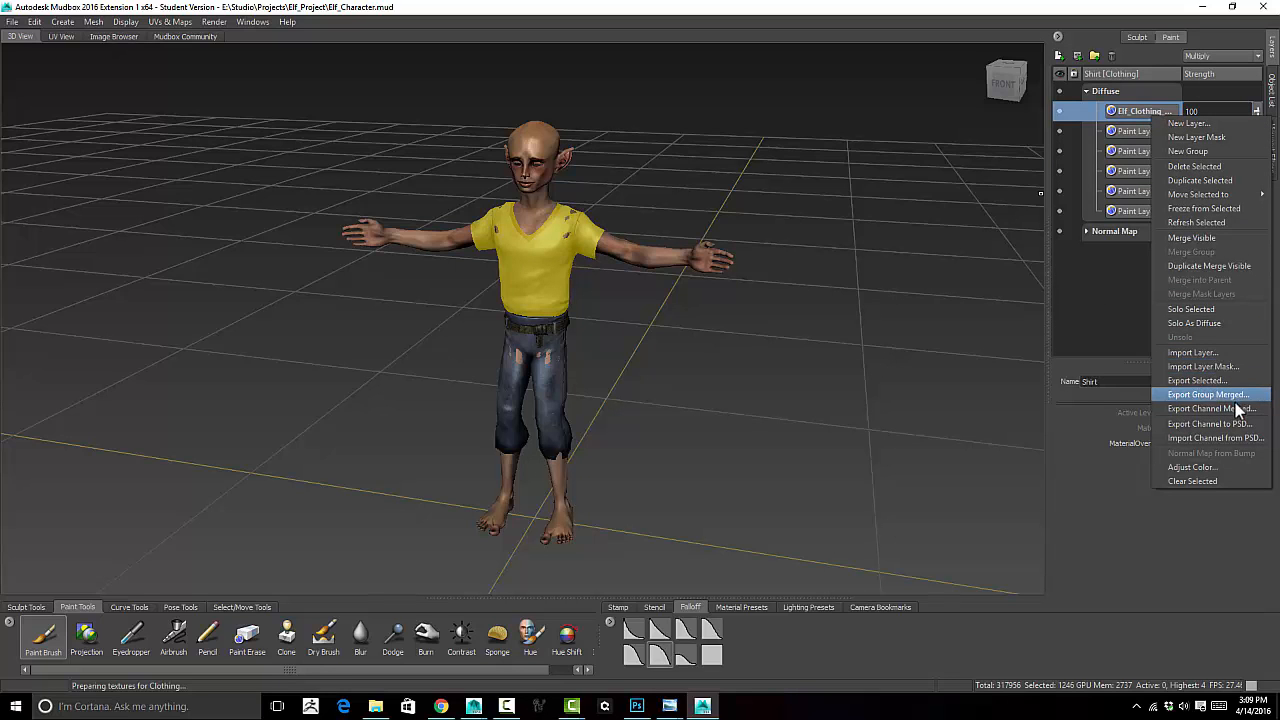
left_click(1204, 424)
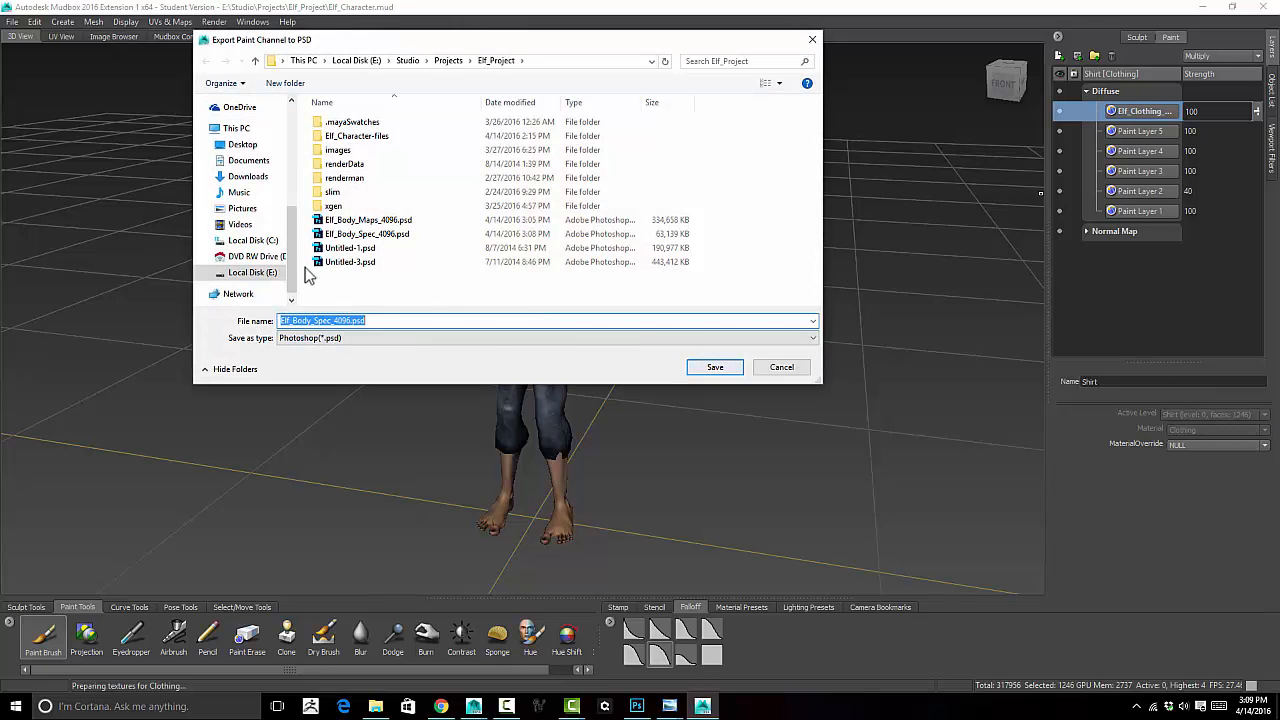
left_click(333, 321)
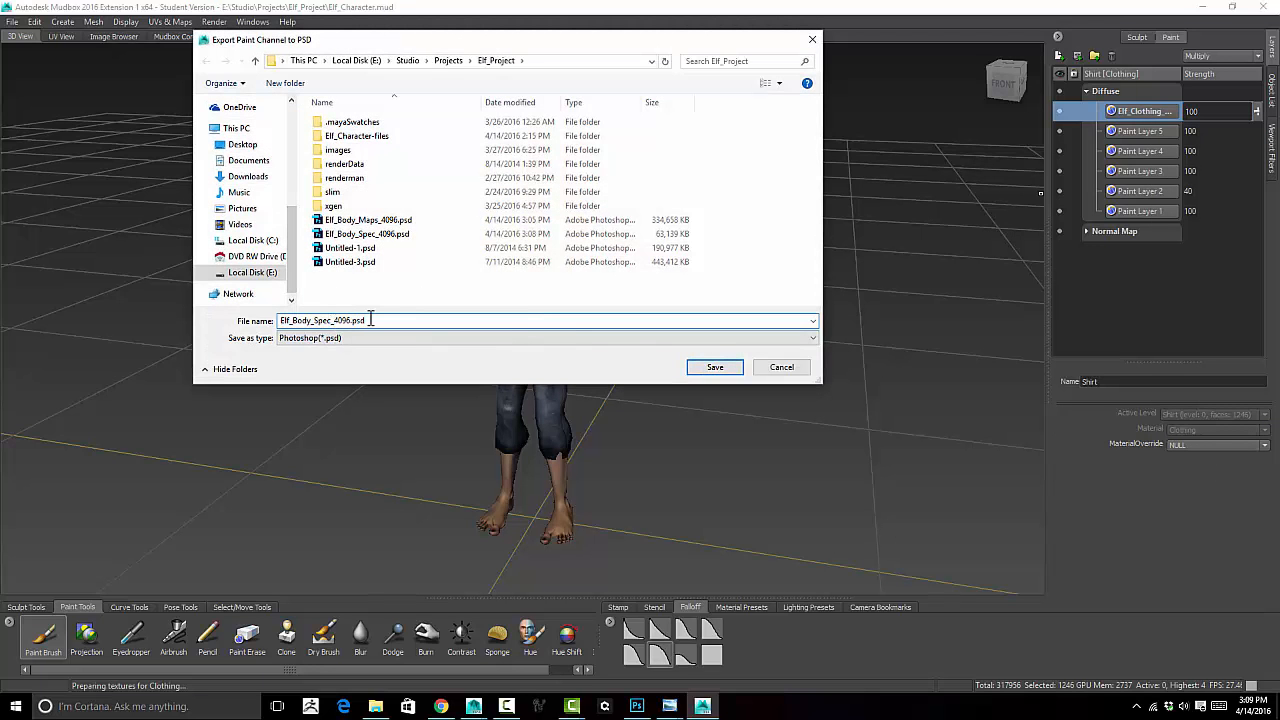
key("BackSpace")
key("BackSpace")
key("BackSpace")
key("BackSpace")
key("BackSpace")
key("BackSpace")
key("BackSpace")
type("Clothing")
type("M")
key("BackSpace")
type("_Maps")
left_click(714, 368)
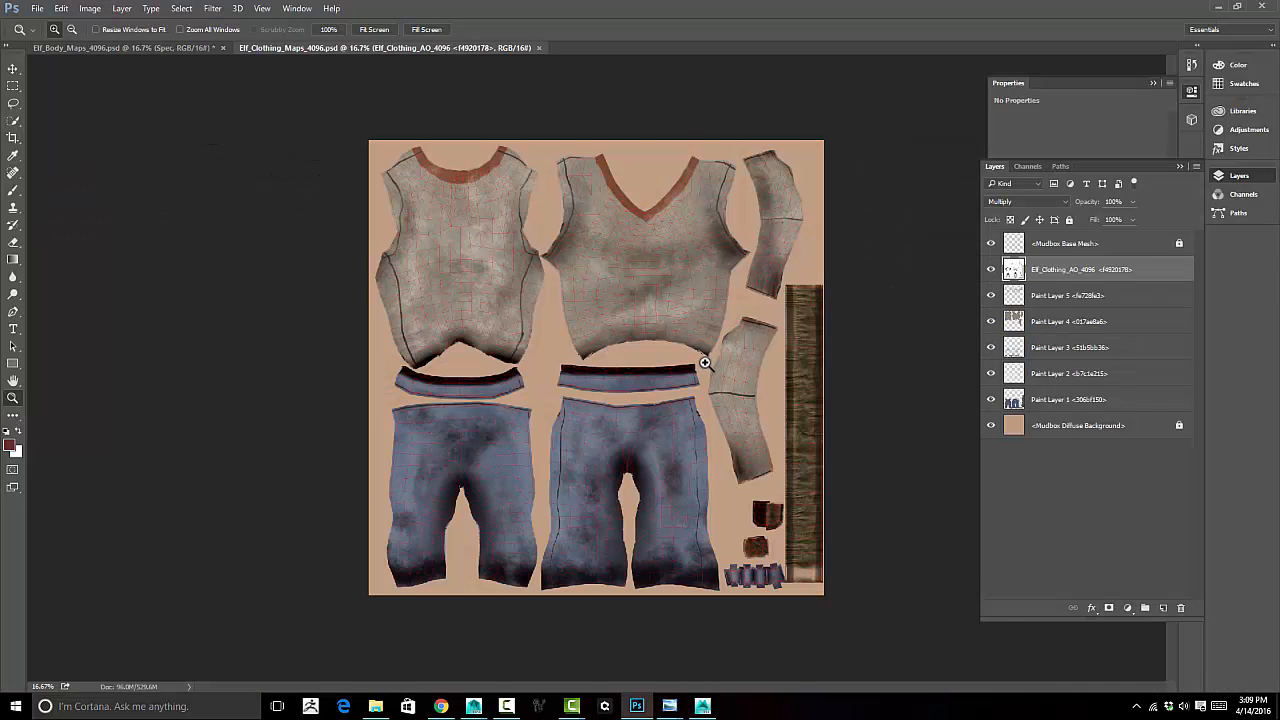
Hide the Mudbox Base Mesh layer and group all layers from the clothing AO through the diffuse background as Color
left_click(991, 243)
left_click(1122, 432, "shift")
key("ctrl+g")
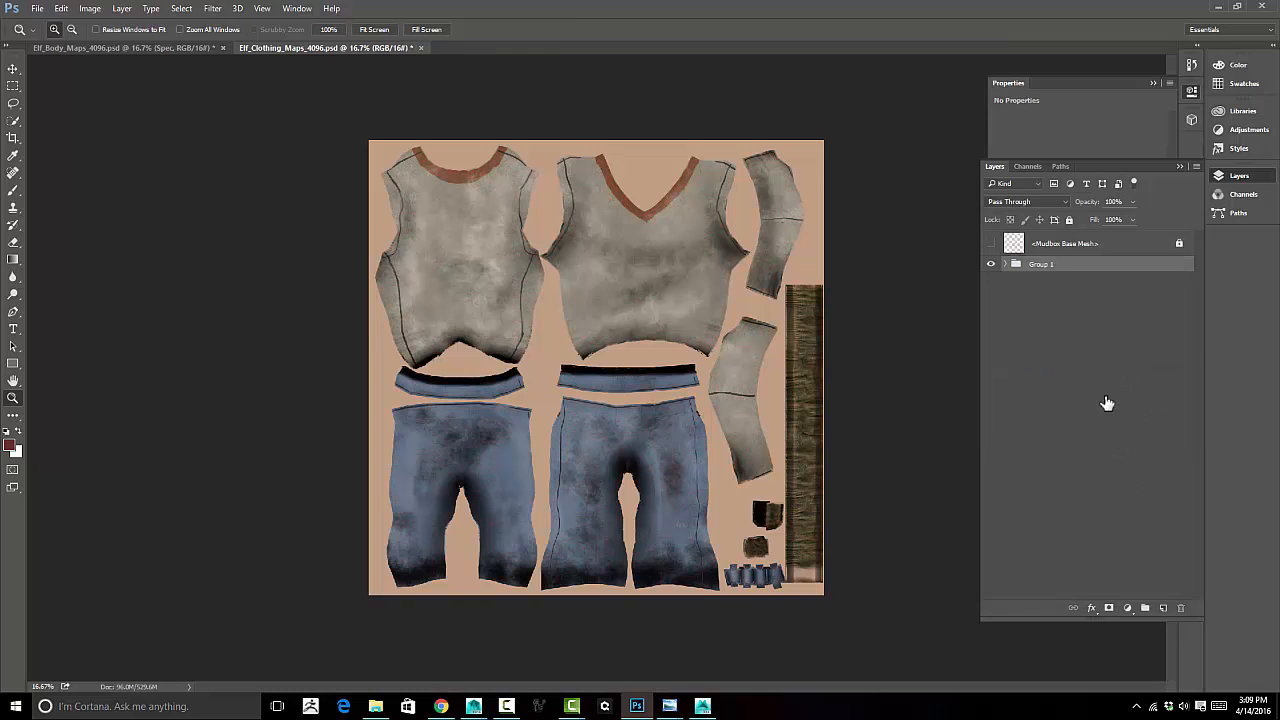
double_click(1040, 265)
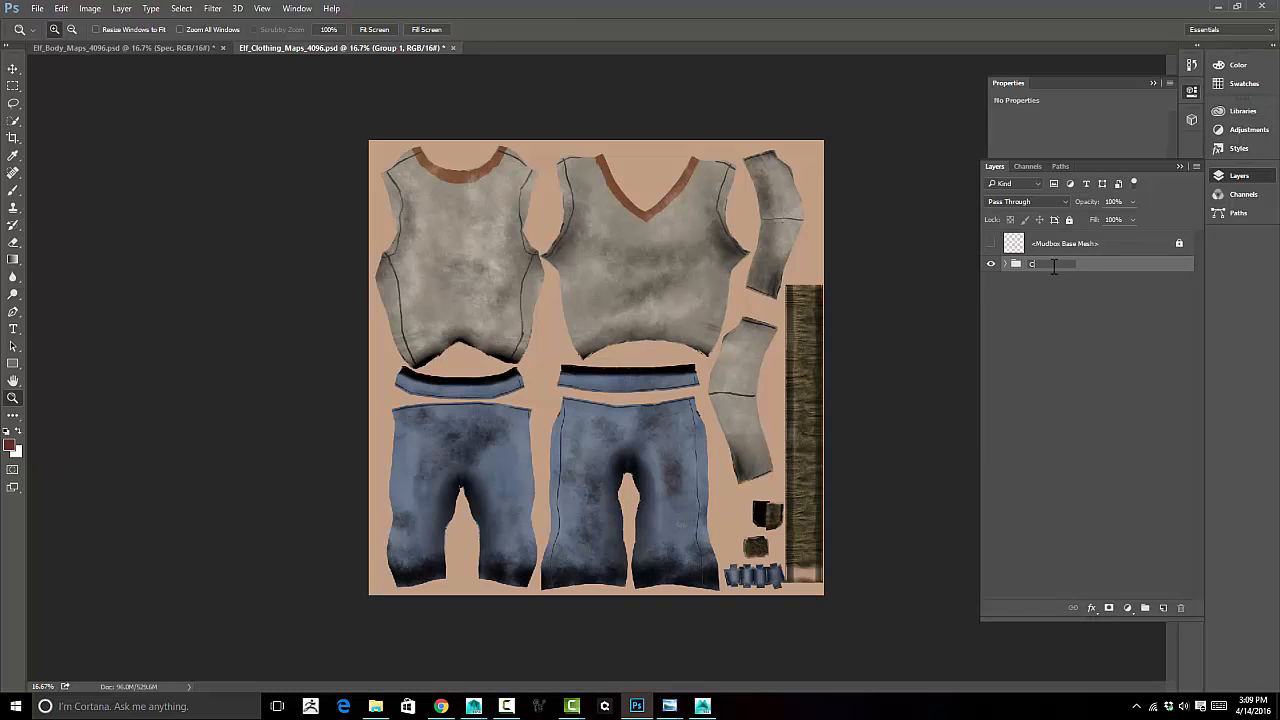
key("Return")
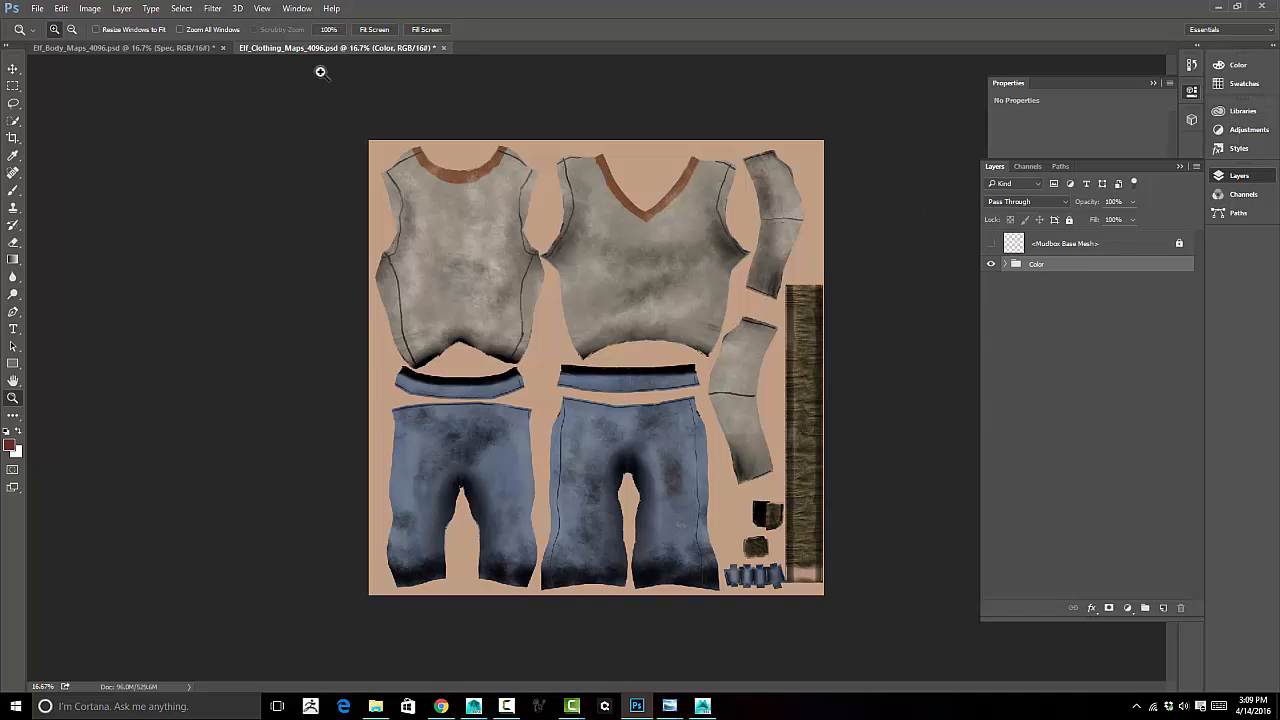
left_click(37, 9)
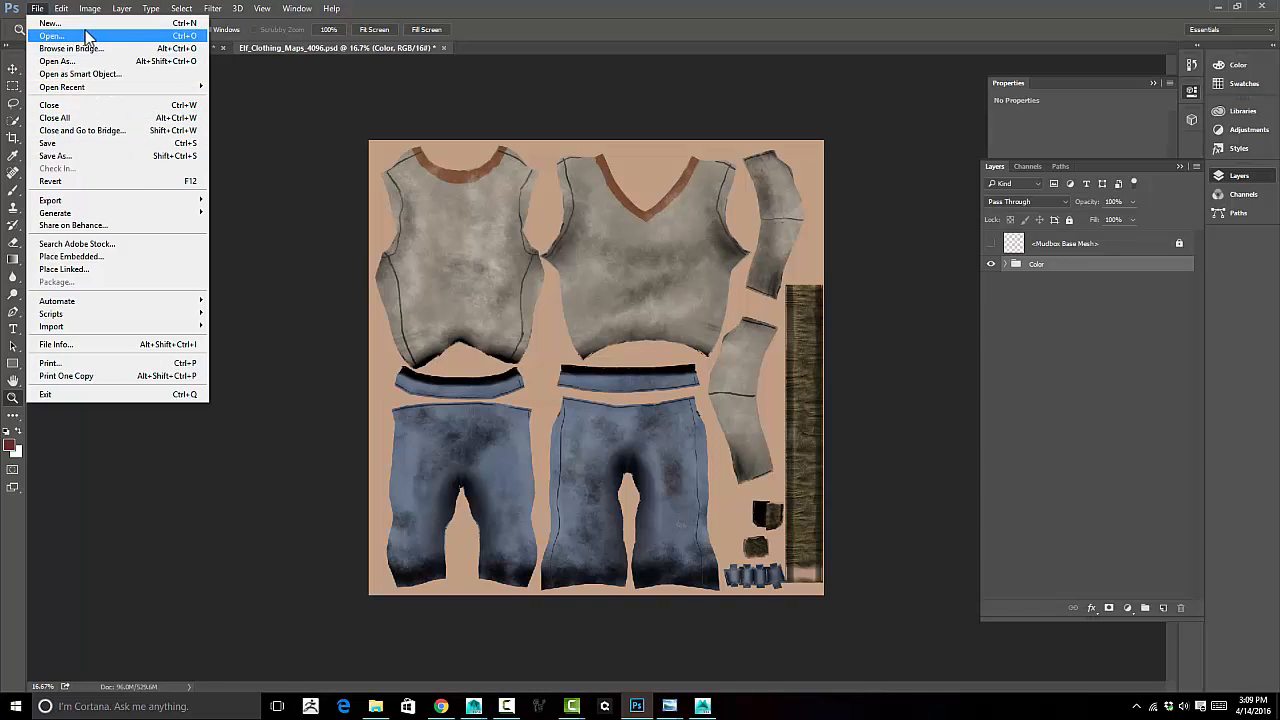
left_click(85, 258)
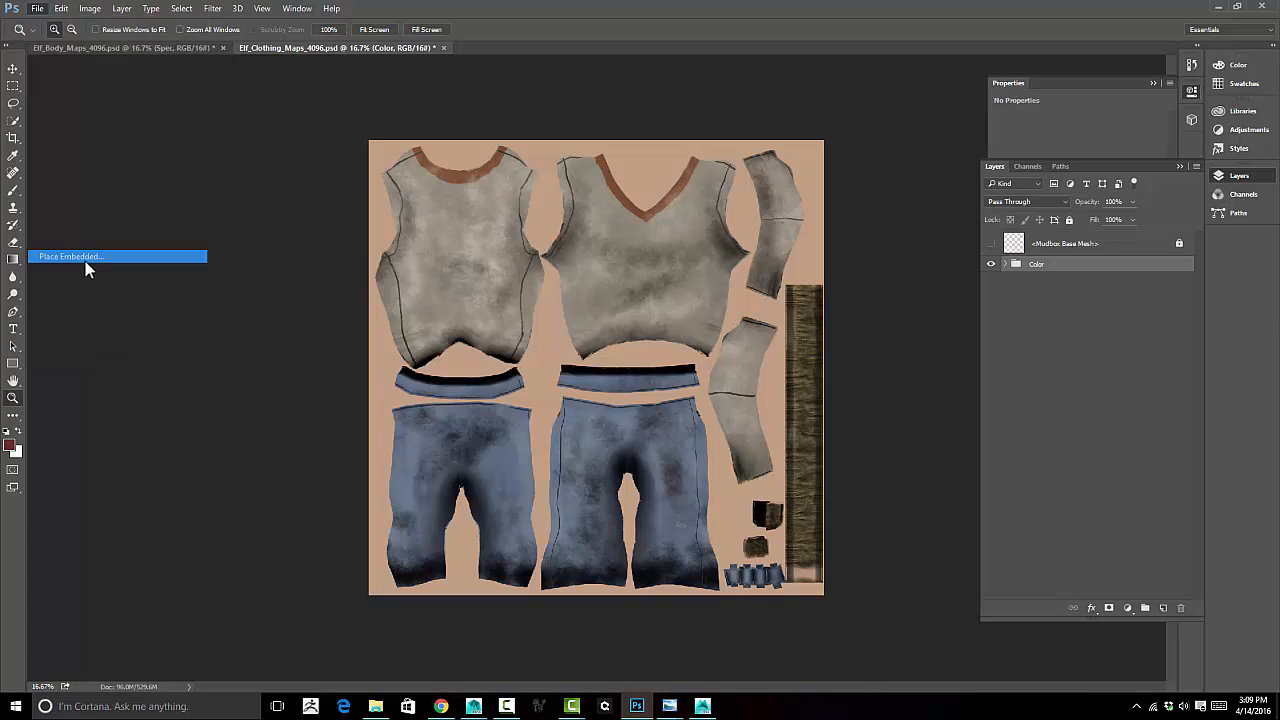
left_click(735, 352)
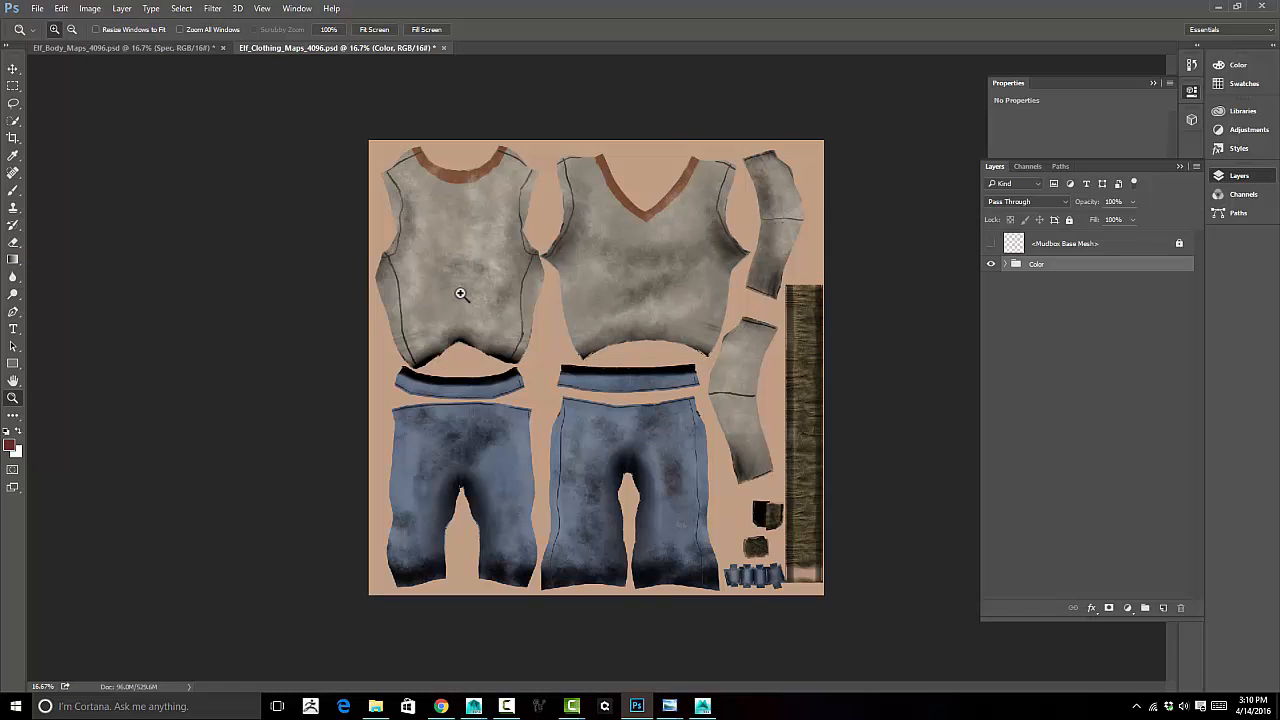
Turn off Always Create Smart Objects when Placing in the general preferences
left_click(37, 8)
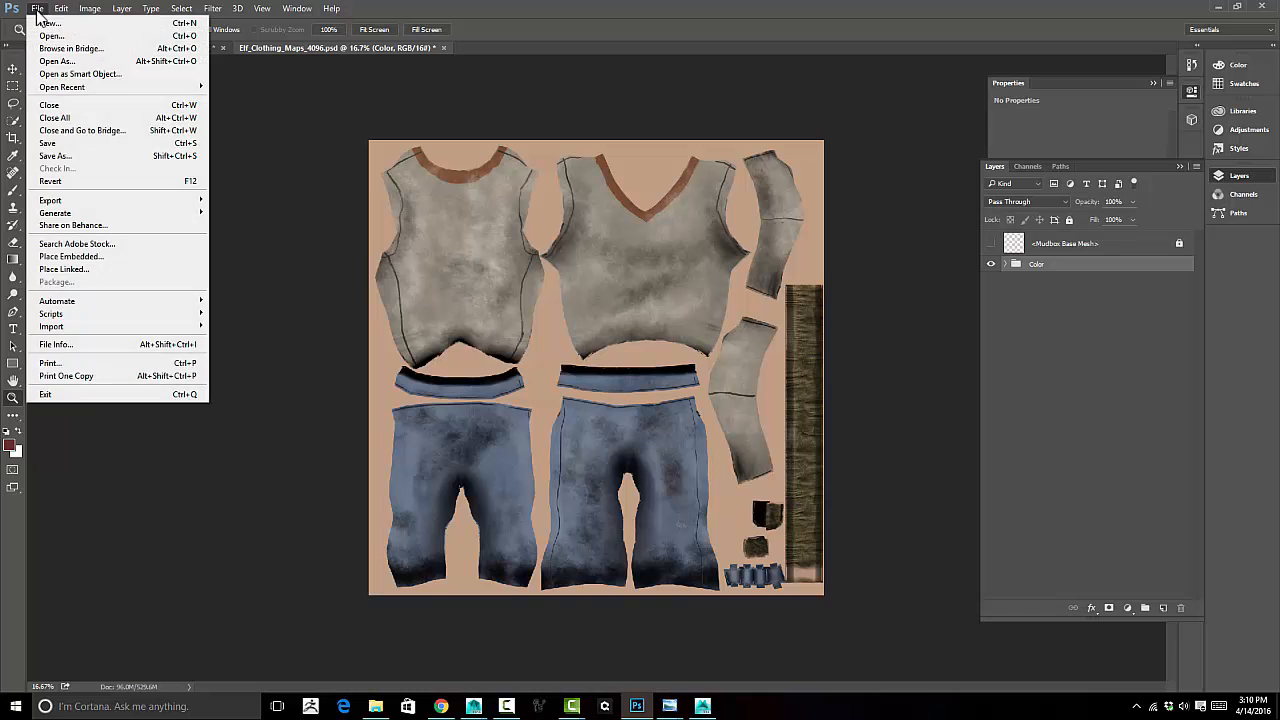
mouse_move(61, 8)
mouse_move(130, 513)
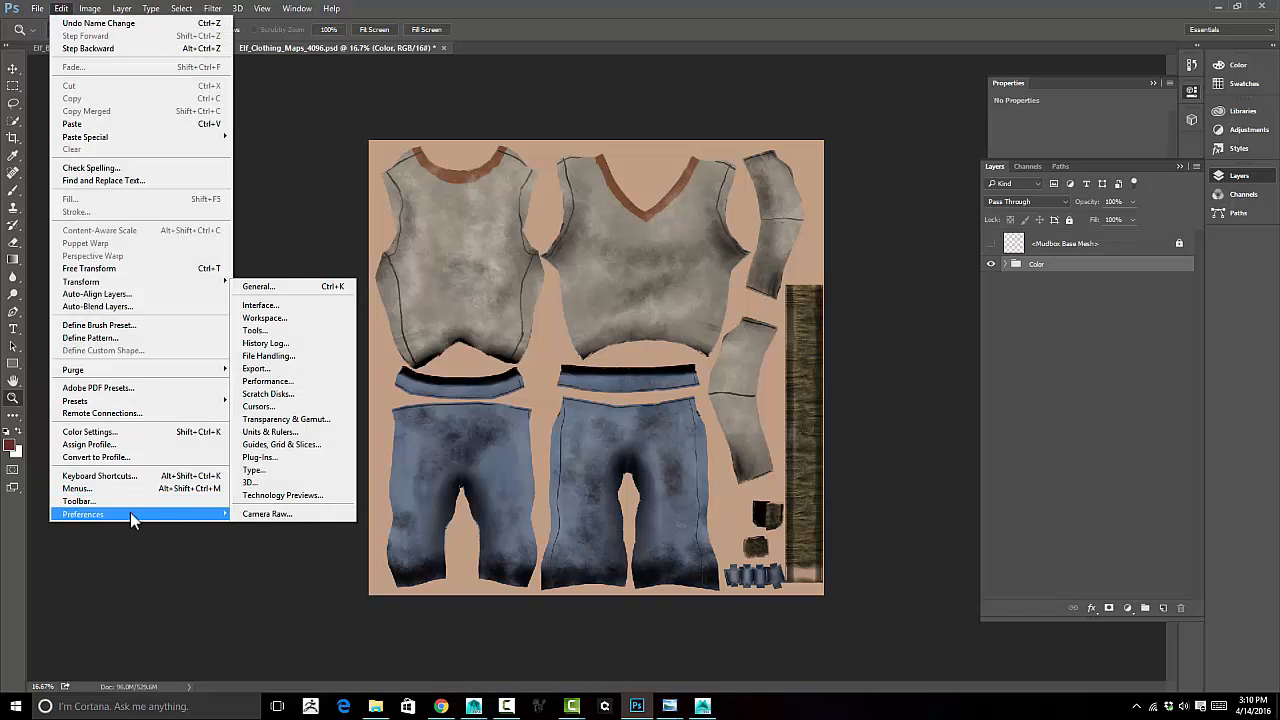
left_click(284, 289)
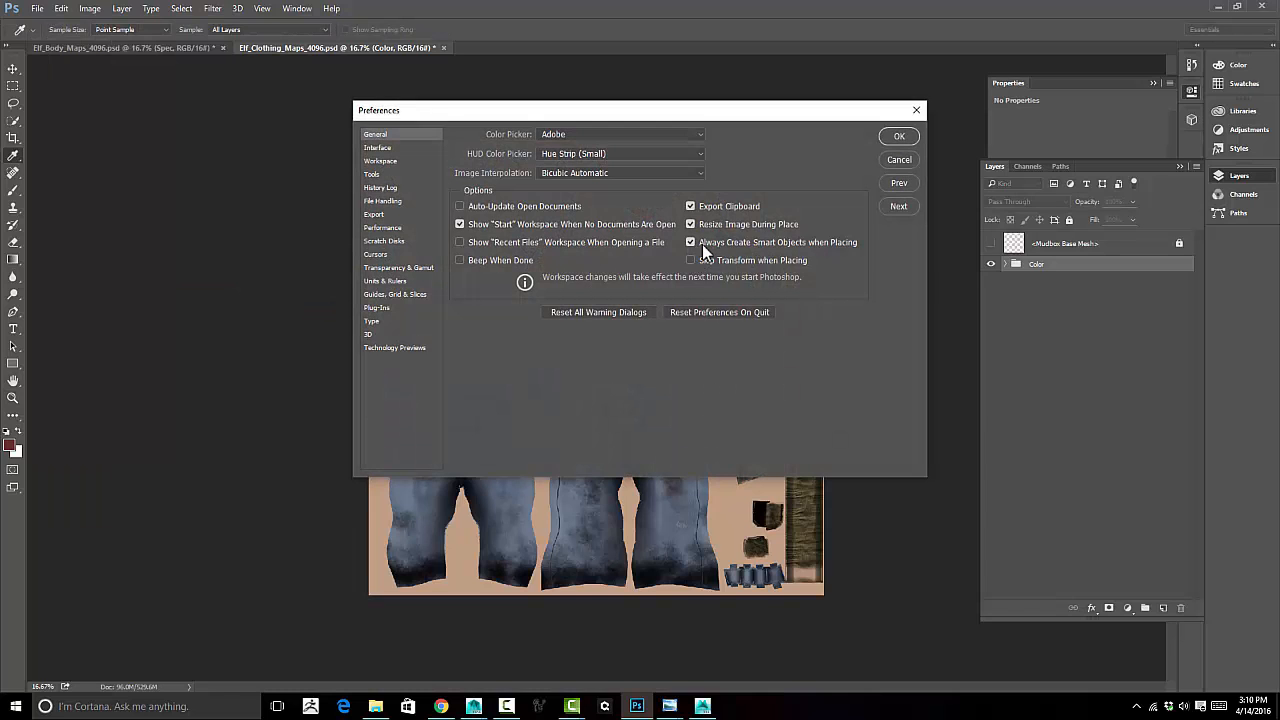
left_click(691, 244)
left_click(897, 142)
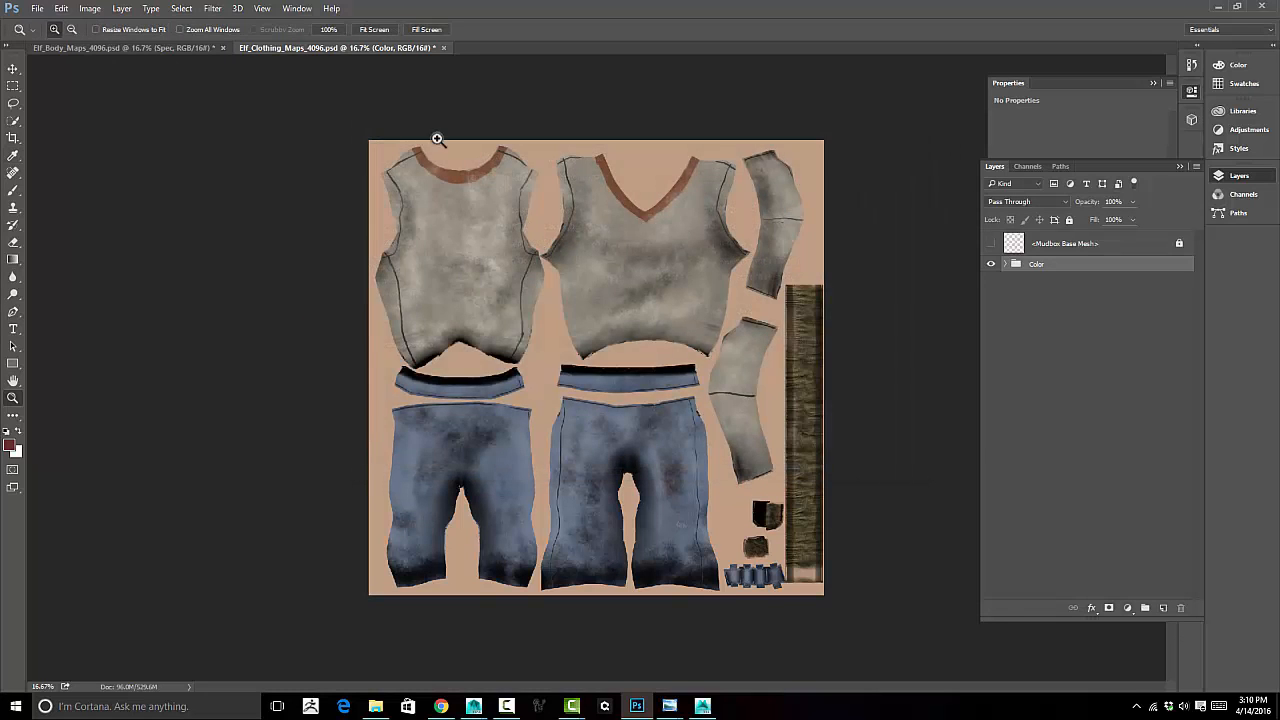
Place Elf_Clothing_Normal_4096.png as an embedded layer above the Color group and rename it Normal
left_click(40, 10)
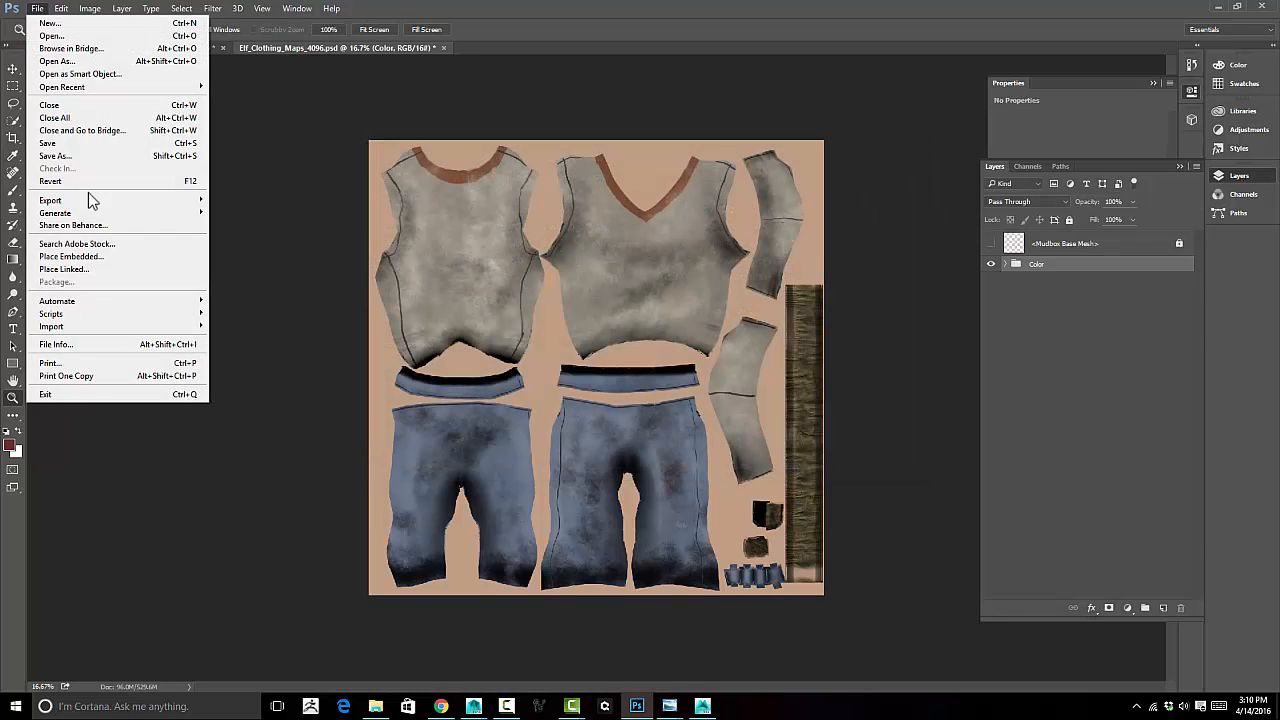
left_click(110, 259)
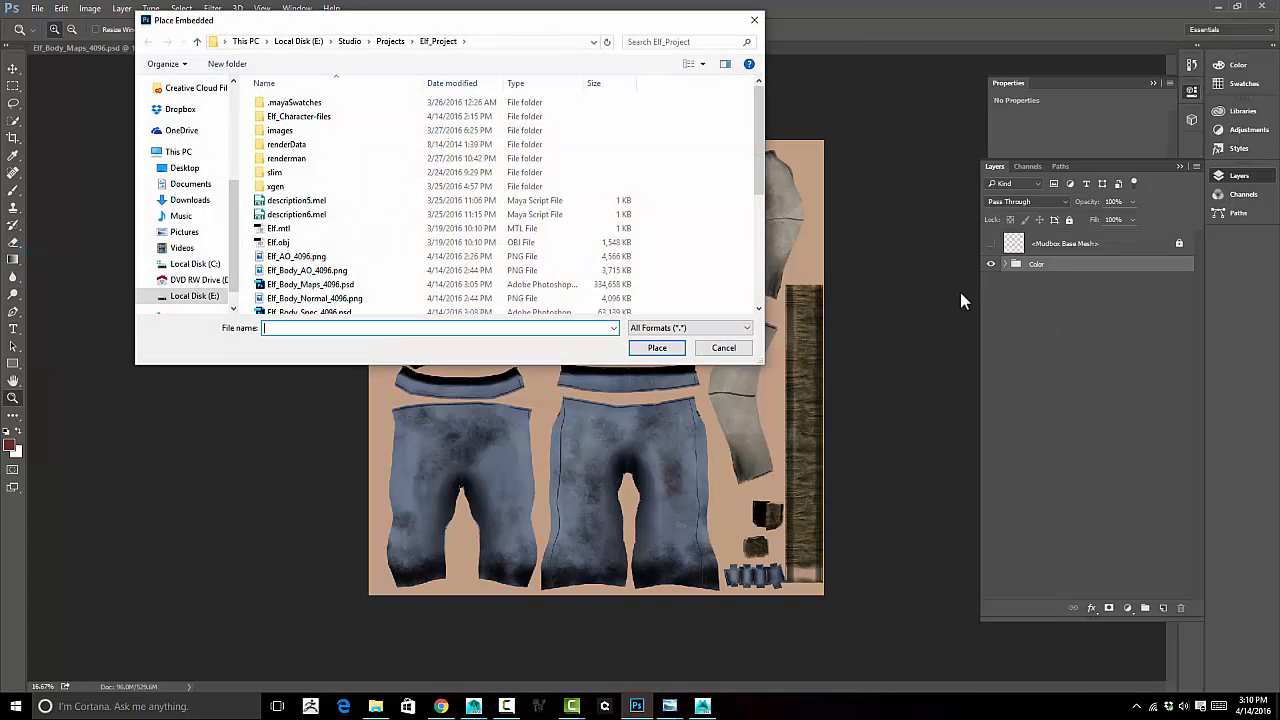
scroll(425, 287, "down", 1)
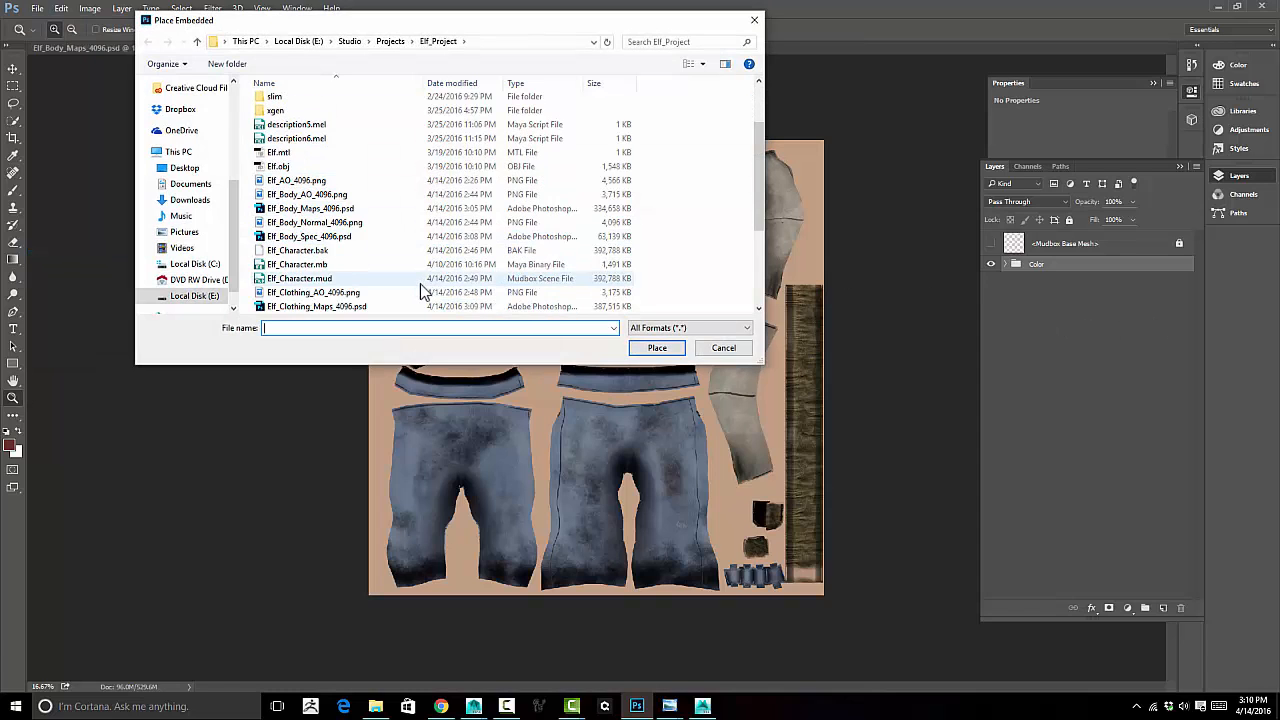
scroll(421, 288, "down", 1)
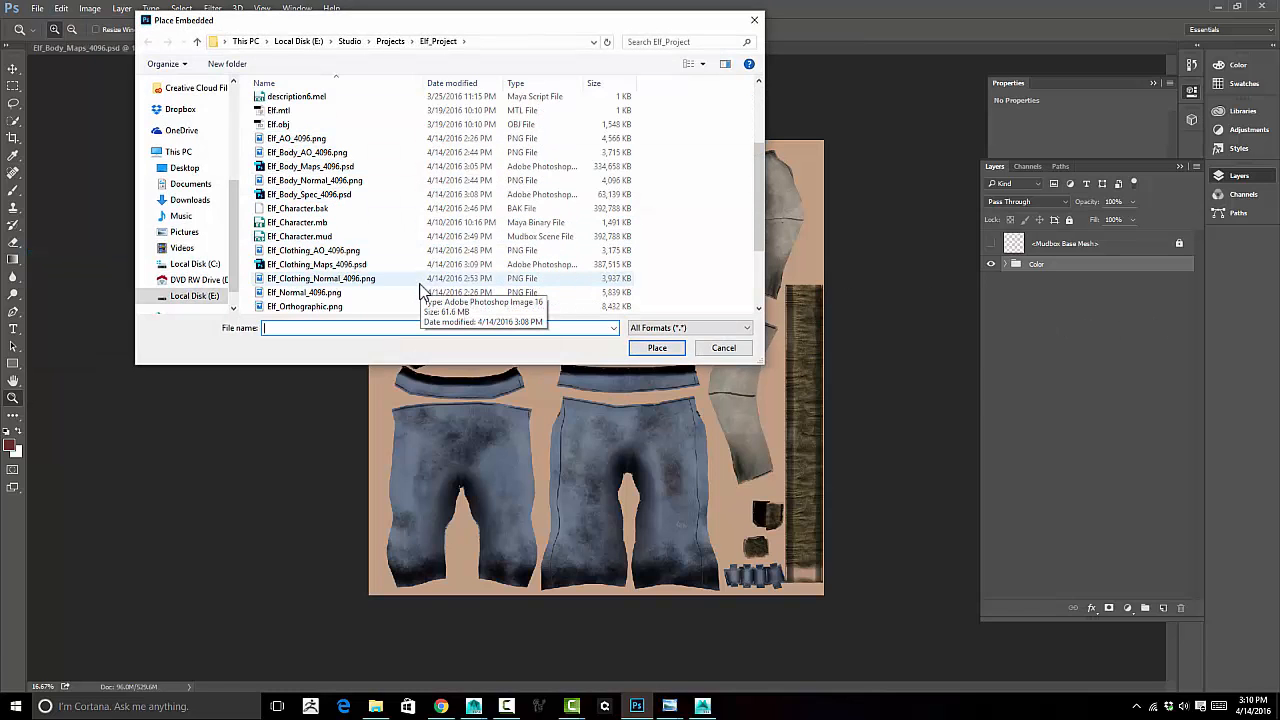
left_click(359, 280)
left_click(657, 348)
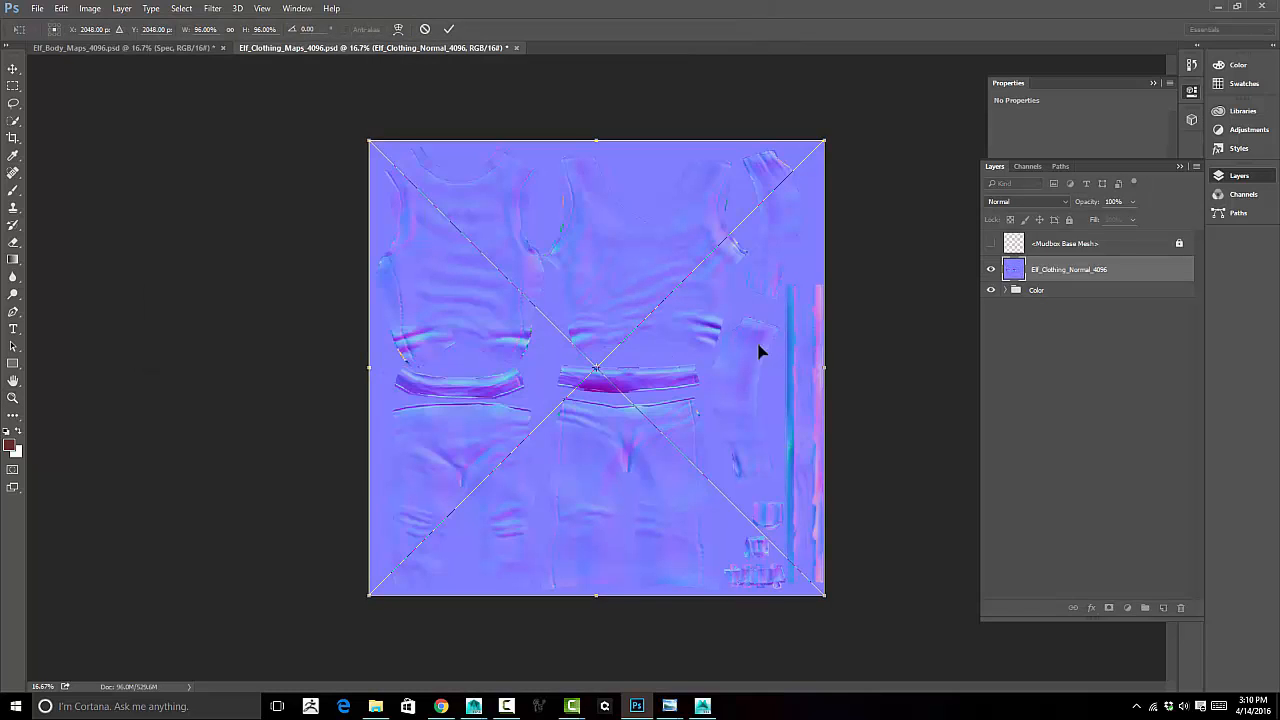
key("Return")
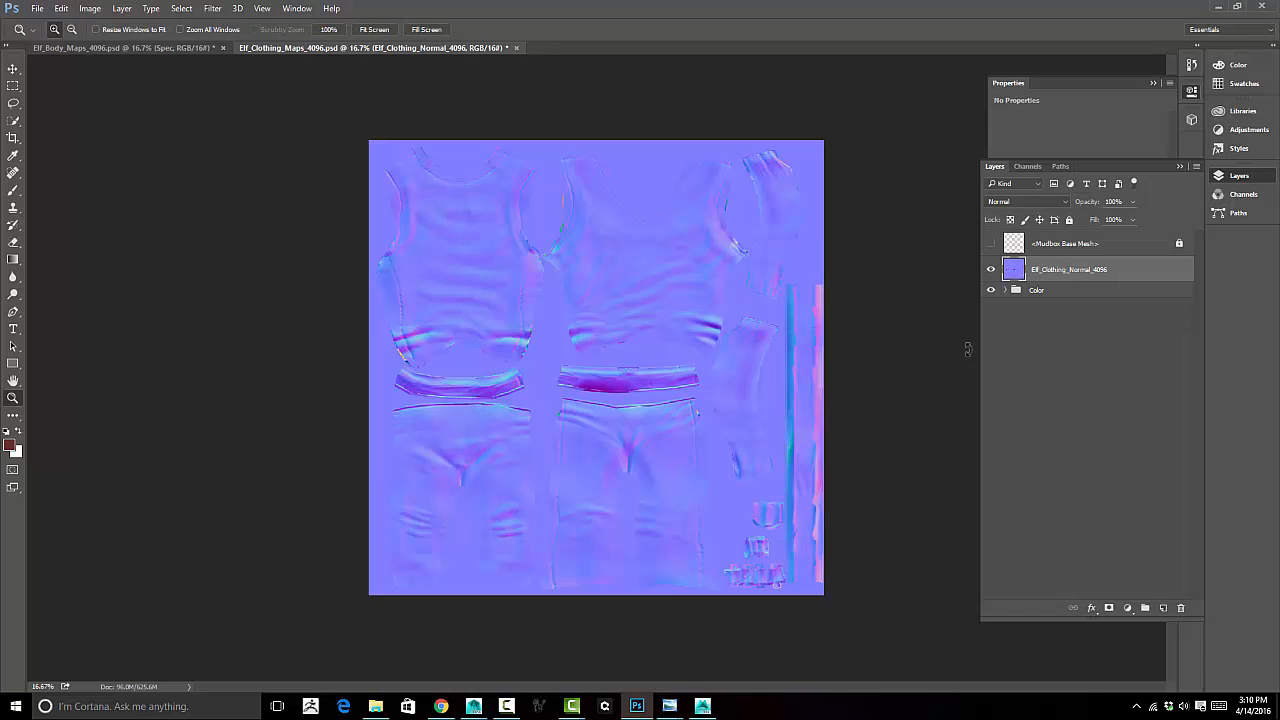
double_click(1072, 269)
type("Normal")
key("Return")
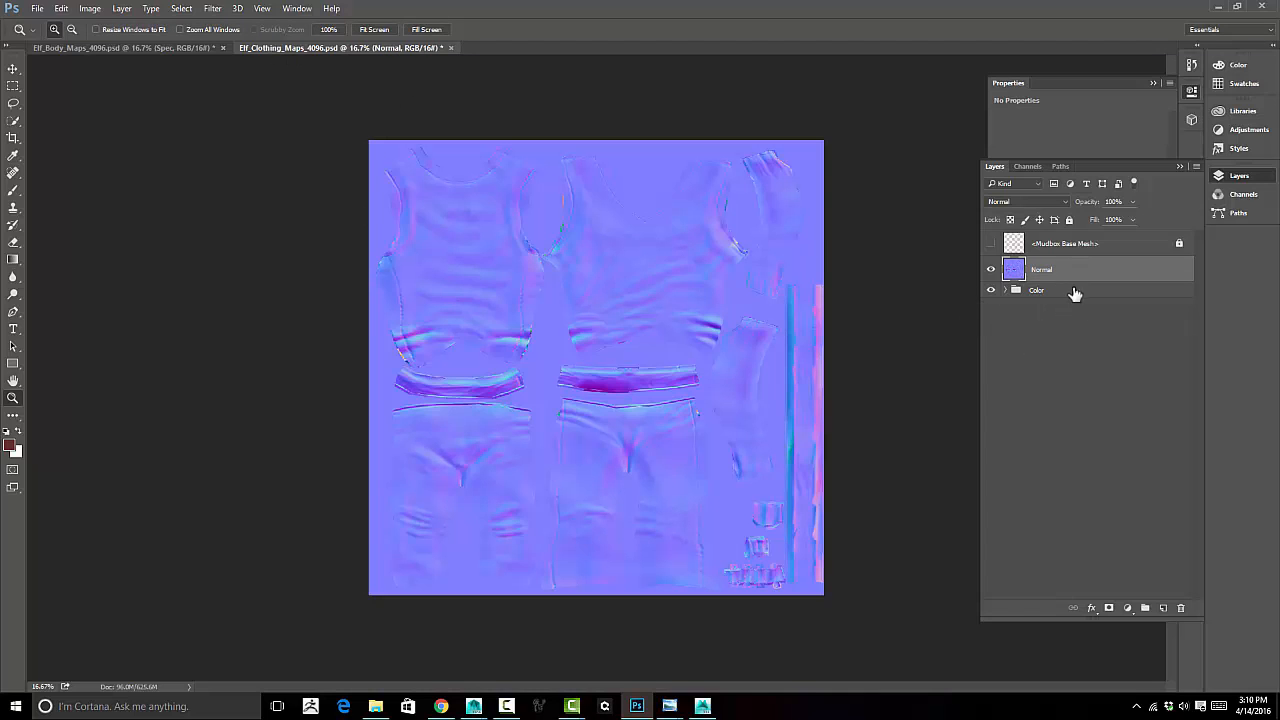
Compare the clothing's normal and color maps by toggling the Normal layer's visibility, leaving it shown
left_click(1066, 289)
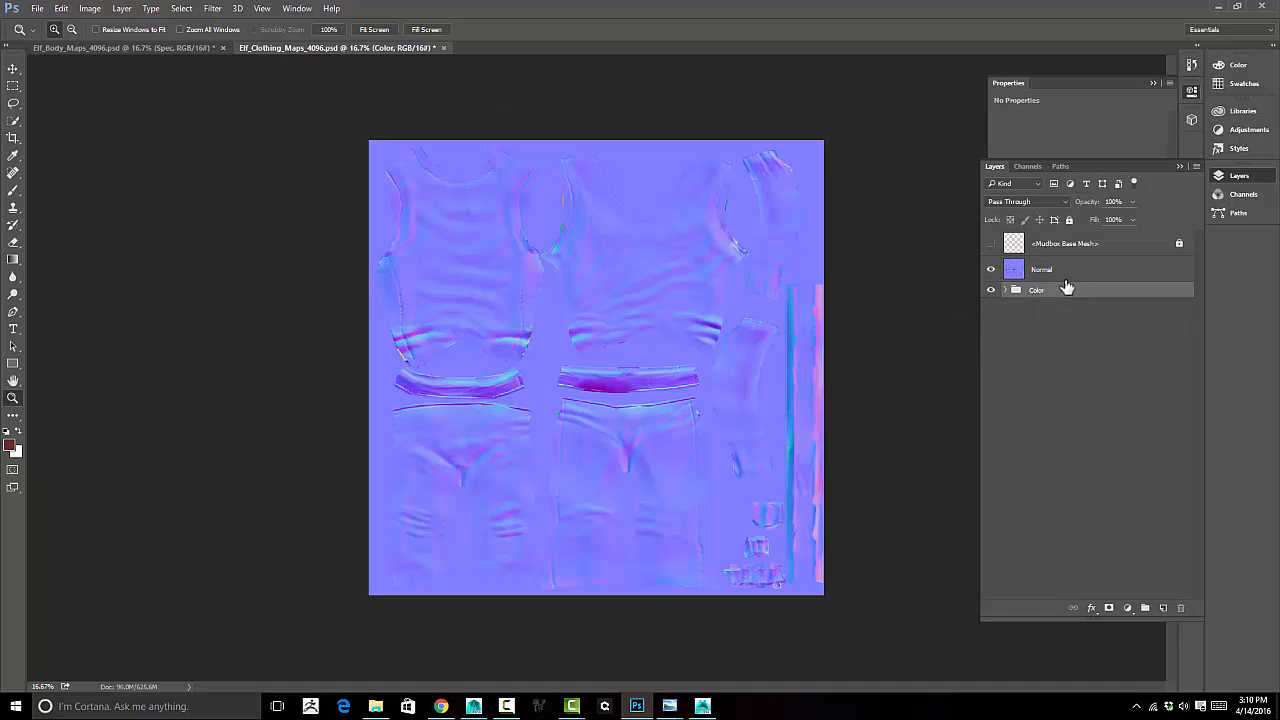
left_click(1066, 270)
left_click(991, 270)
left_click(991, 270)
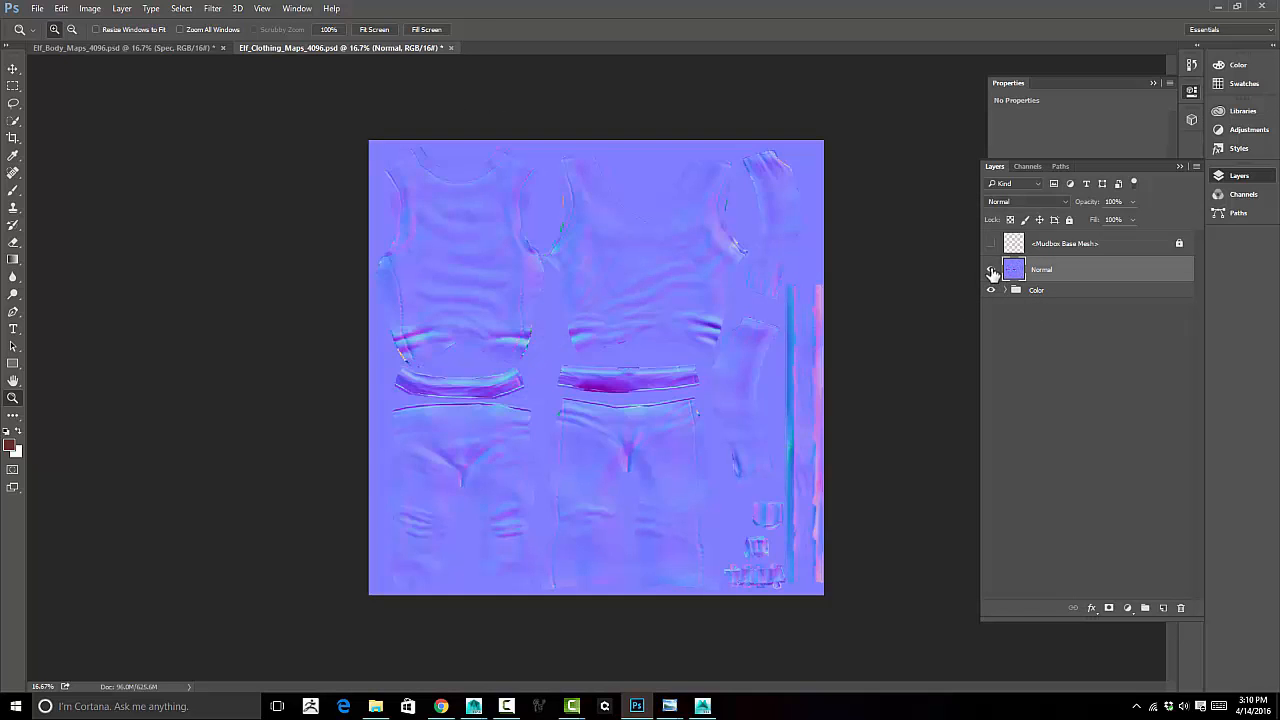
left_click(991, 270)
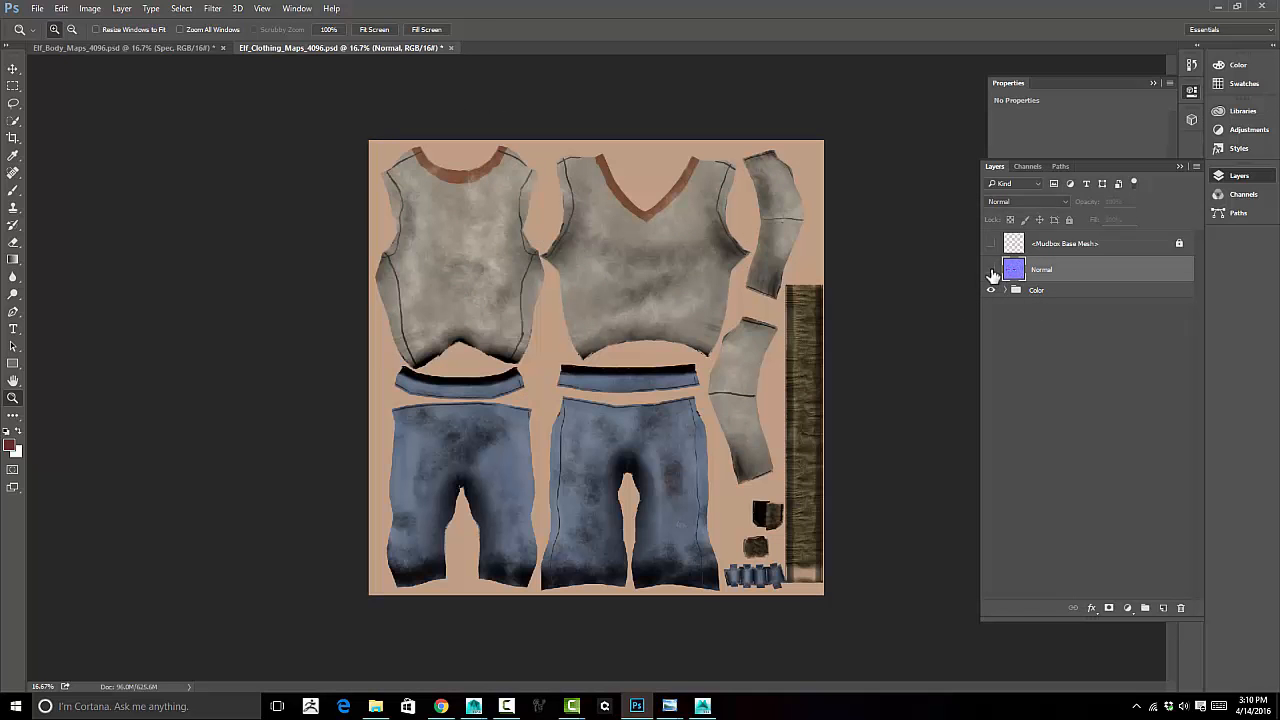
left_click(1066, 290)
left_click(1074, 271)
left_click(991, 270)
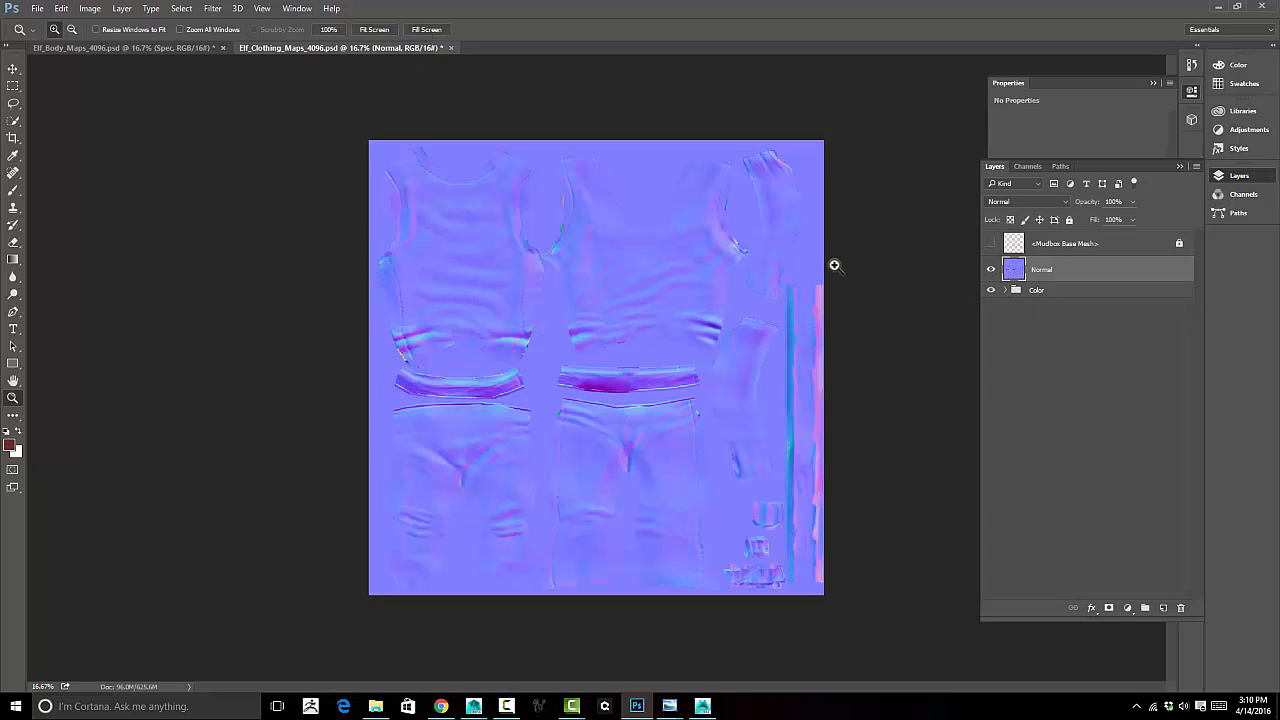
Switch to File Explorer and examine the exported map files in an enlarged Elf_Project folder window, then return to Photoshop
left_click(376, 707)
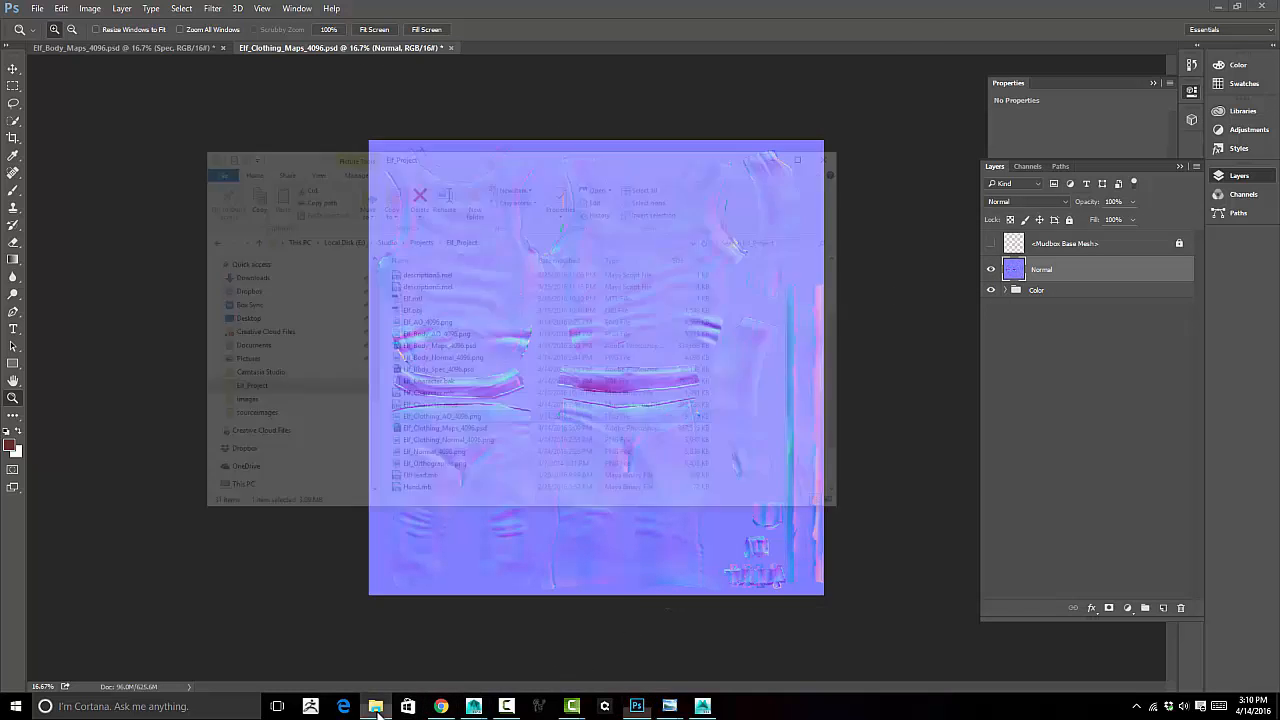
scroll(546, 356, "down", 1)
scroll(546, 356, "up", 3)
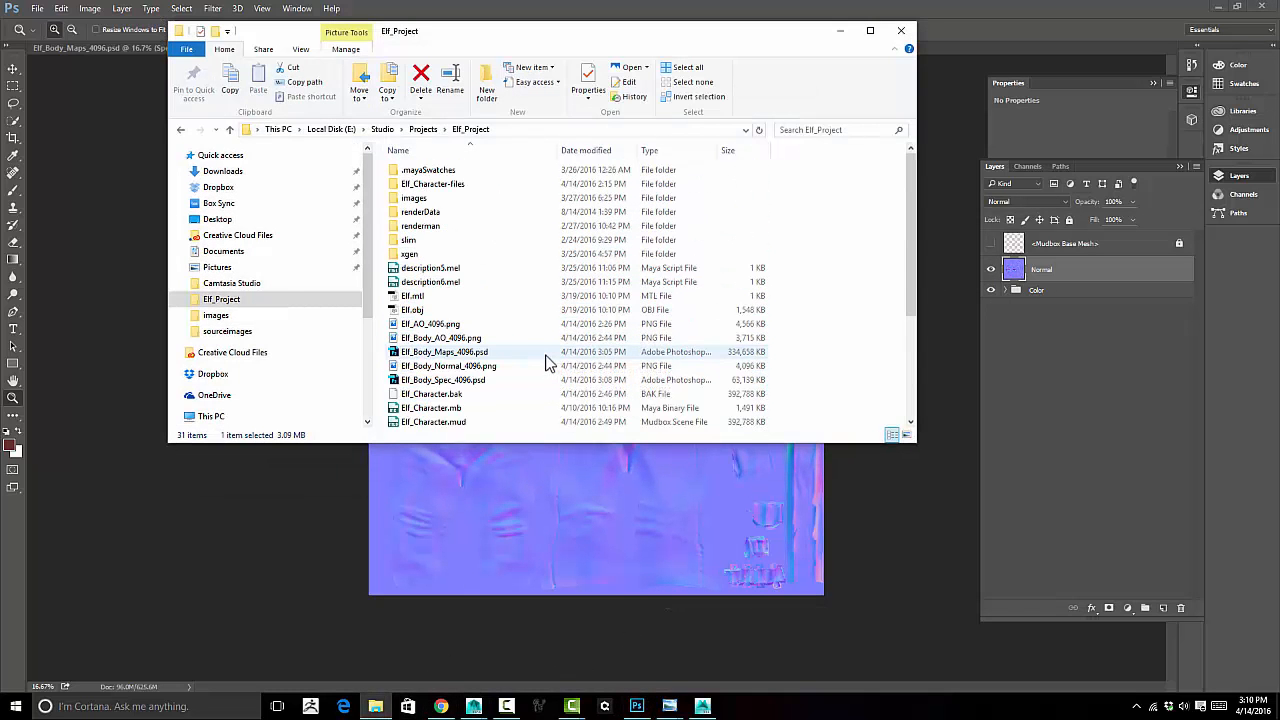
scroll(546, 362, "down", 3)
scroll(546, 362, "up", 3)
scroll(548, 353, "down", 4)
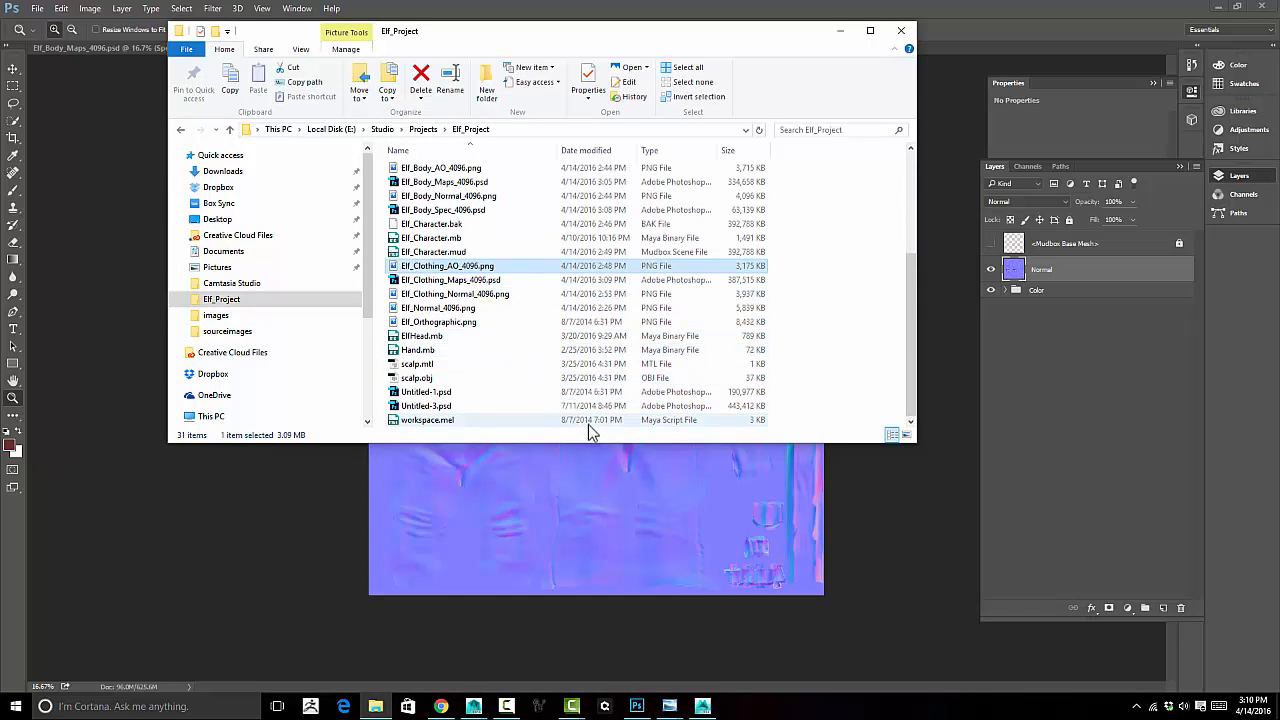
left_click_drag(581, 442, 634, 628)
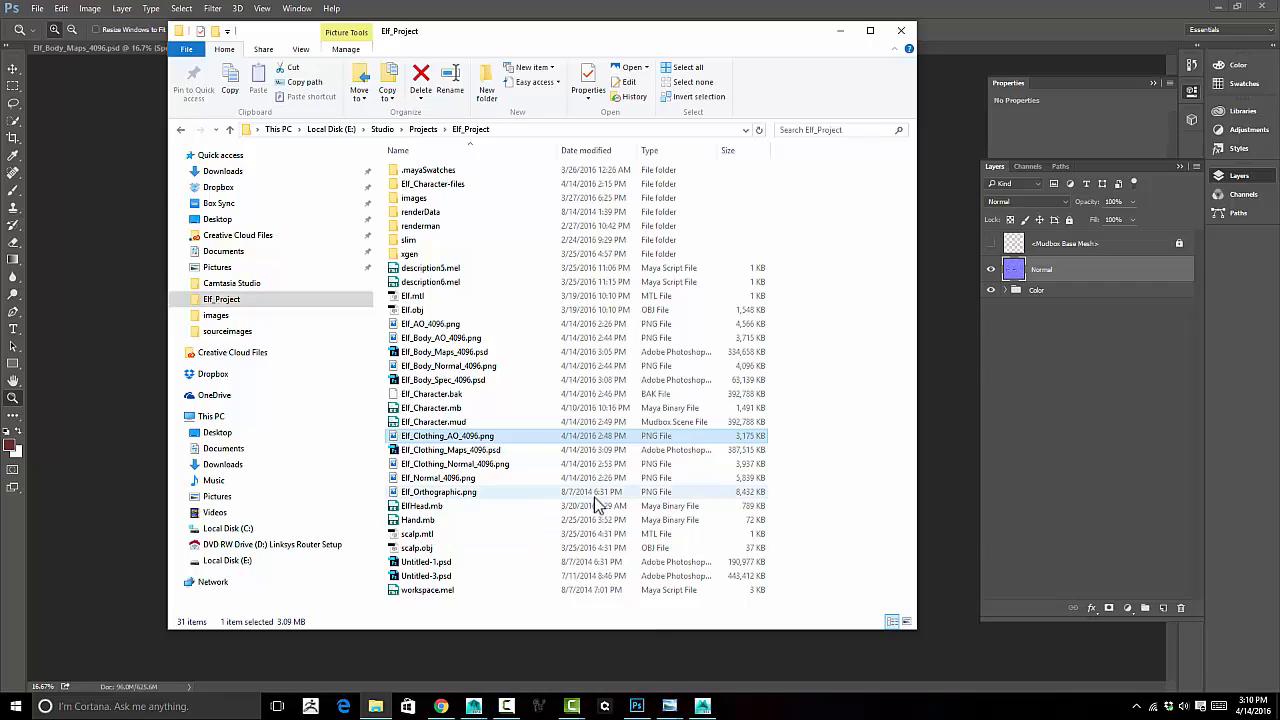
mouse_move(651, 42)
left_mouse_down()
mouse_move(727, 14)
mouse_move(672, 36)
mouse_move(642, 31)
left_mouse_up()
left_click(837, 24)
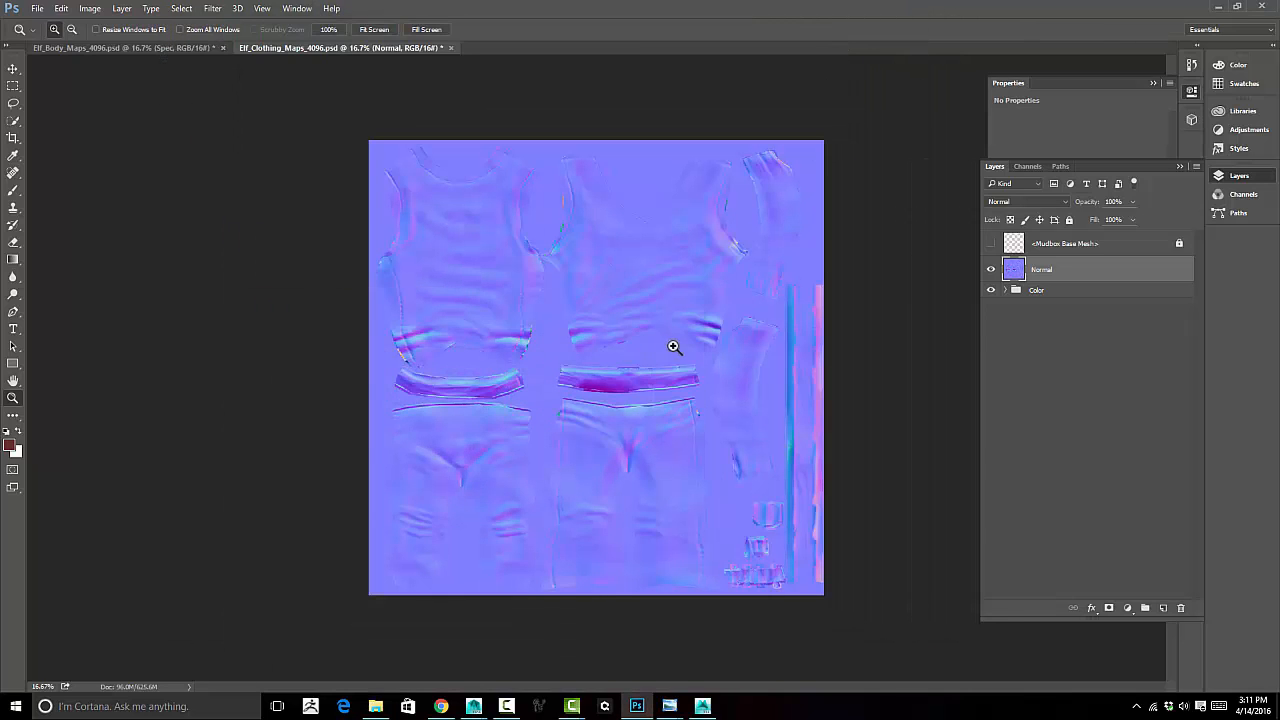
Bring the Elf_Body_Maps_4096.psd document to the front
left_click(183, 50)
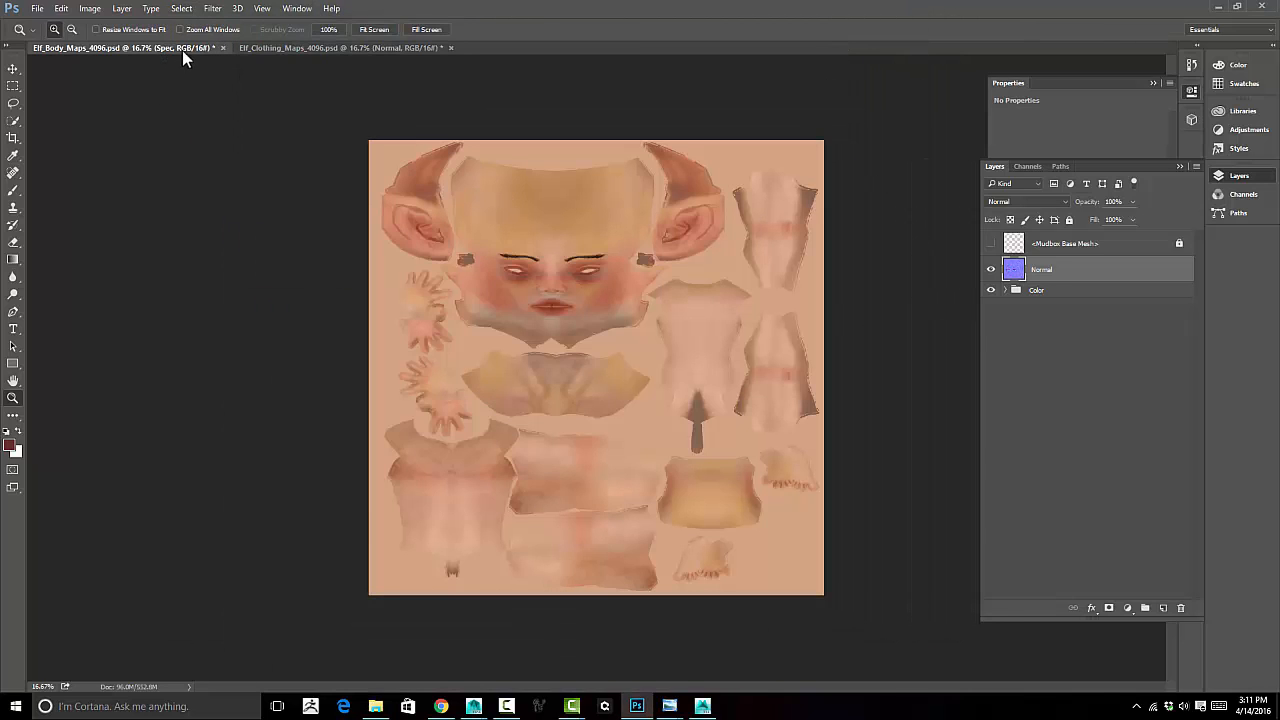